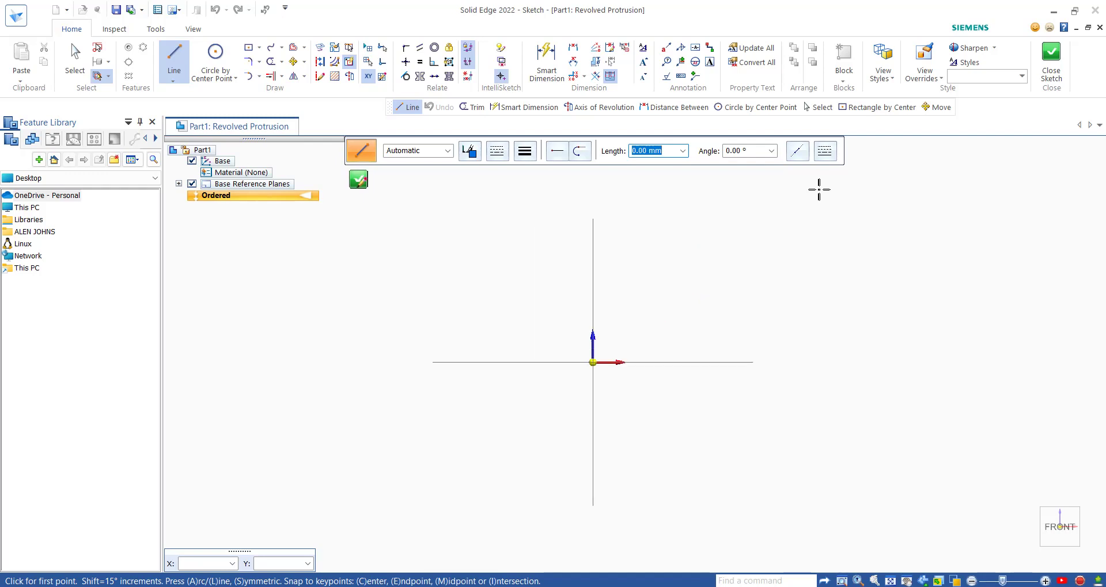
# Sketch a horizontal line from the origin along the X axis, a 20 mm vertical line up, and a horizontal line back to the vertical axis
pyautogui.scroll(-8, 800, 197)
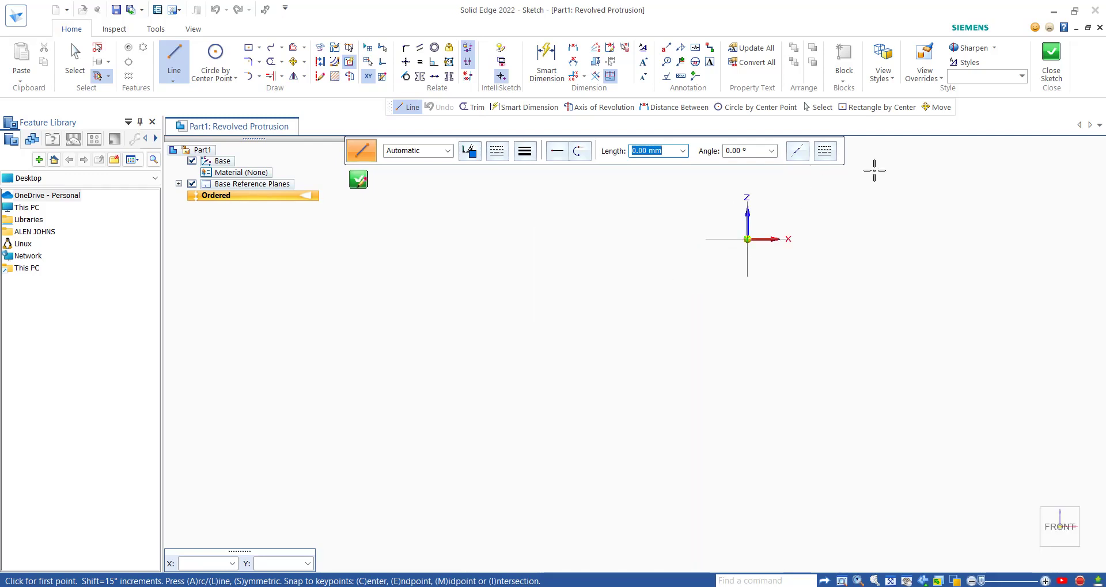
pyautogui.scroll(4, 874, 171)
pyautogui.scroll(3, 657, 207)
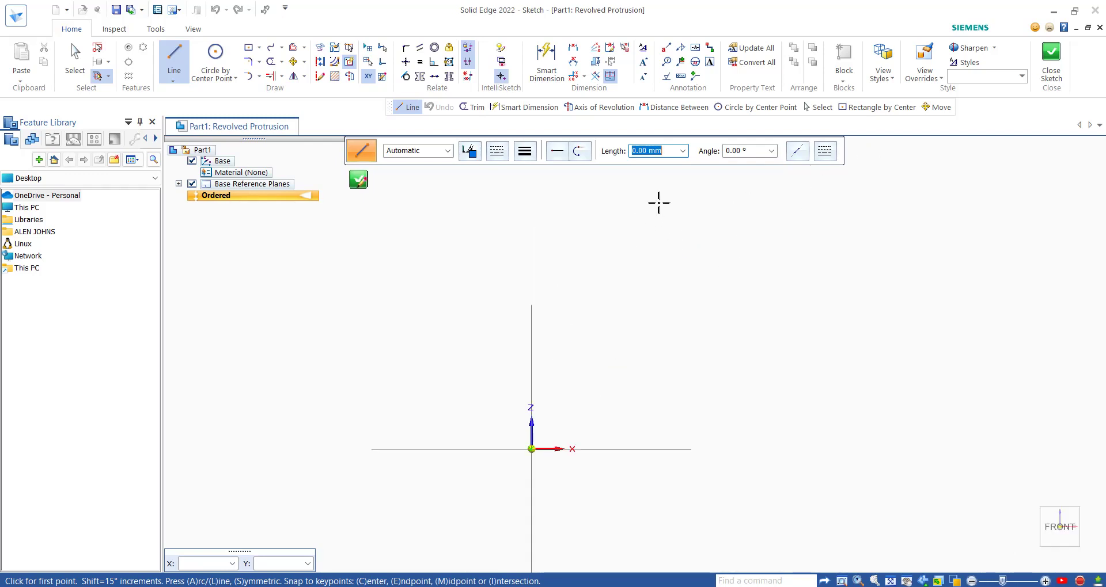
pyautogui.scroll(1, 658, 203)
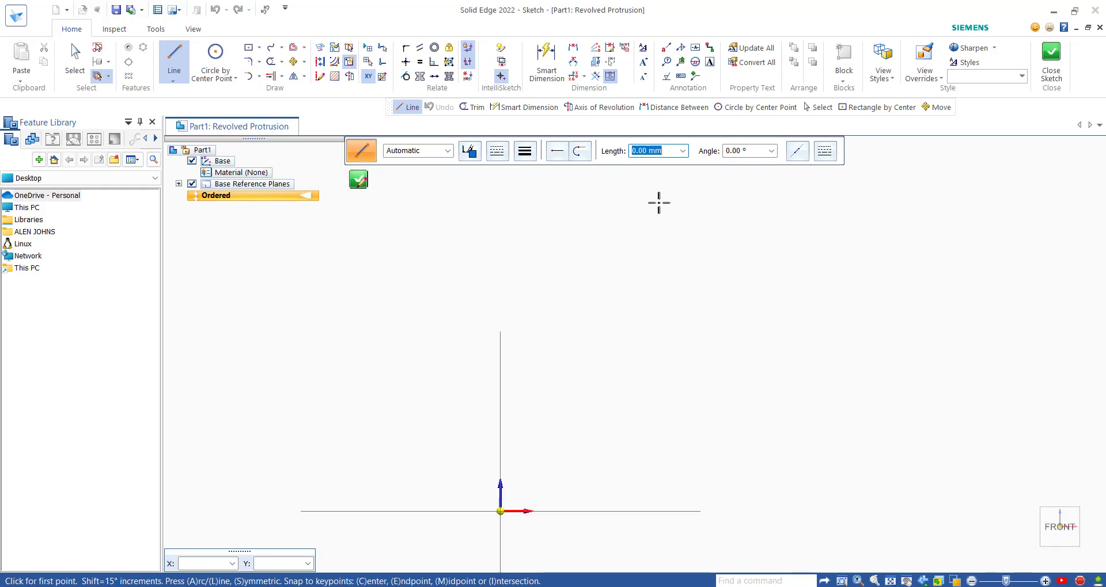
pyautogui.click(501, 512)
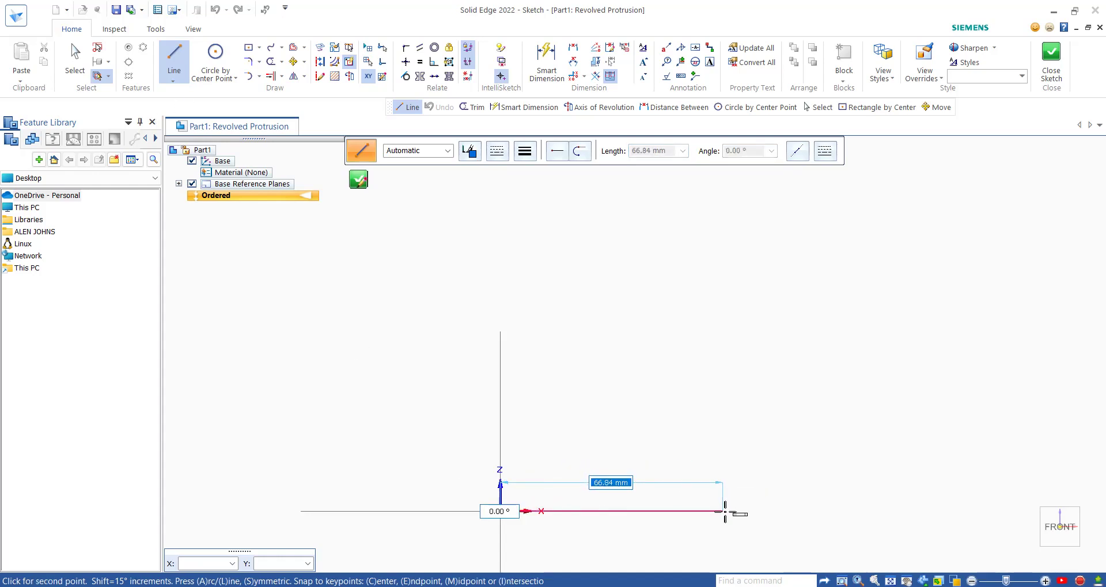
pyautogui.write('6')
pyautogui.press('Return')
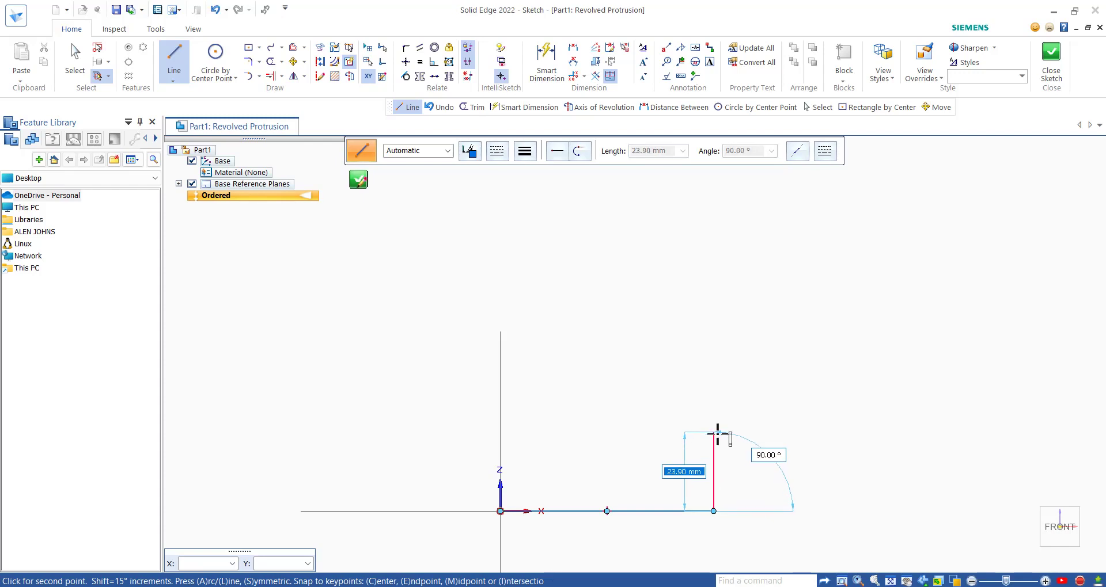
pyautogui.write('20')
pyautogui.press('Tab')
pyautogui.press('Return')
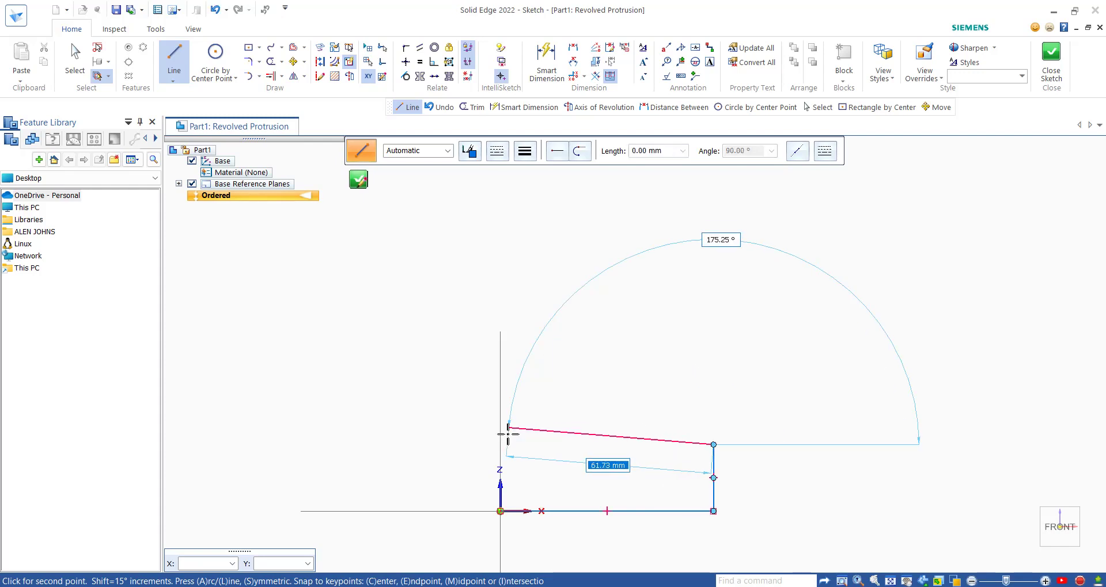
pyautogui.press('Escape')
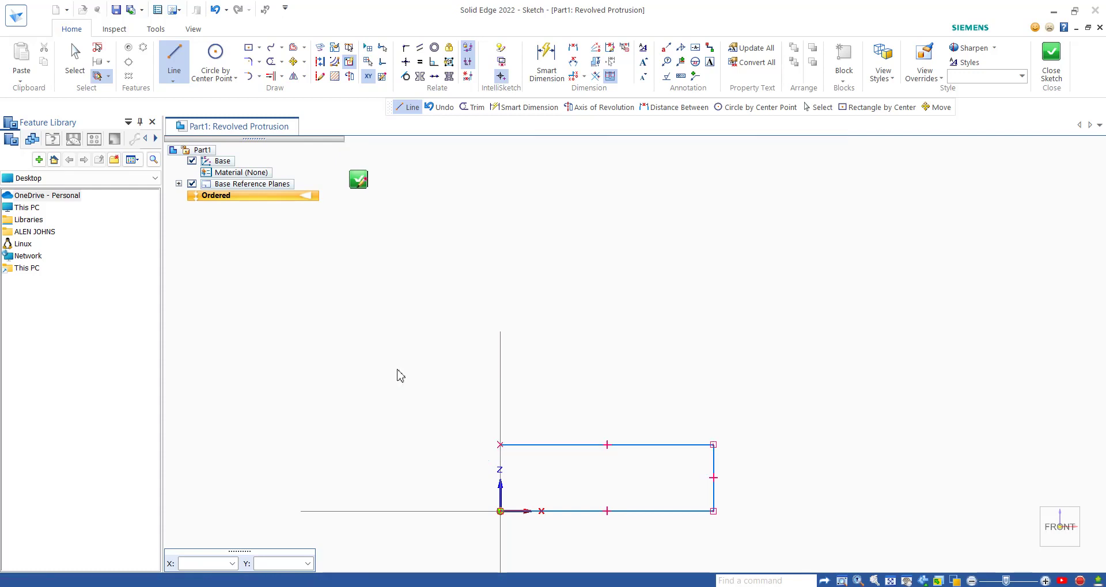
# Starting at the rectangle's outer upper corner, draw a 10 mm line upward at 90° and a 4 mm horizontal line toward the vertical axis
pyautogui.click(183, 59)
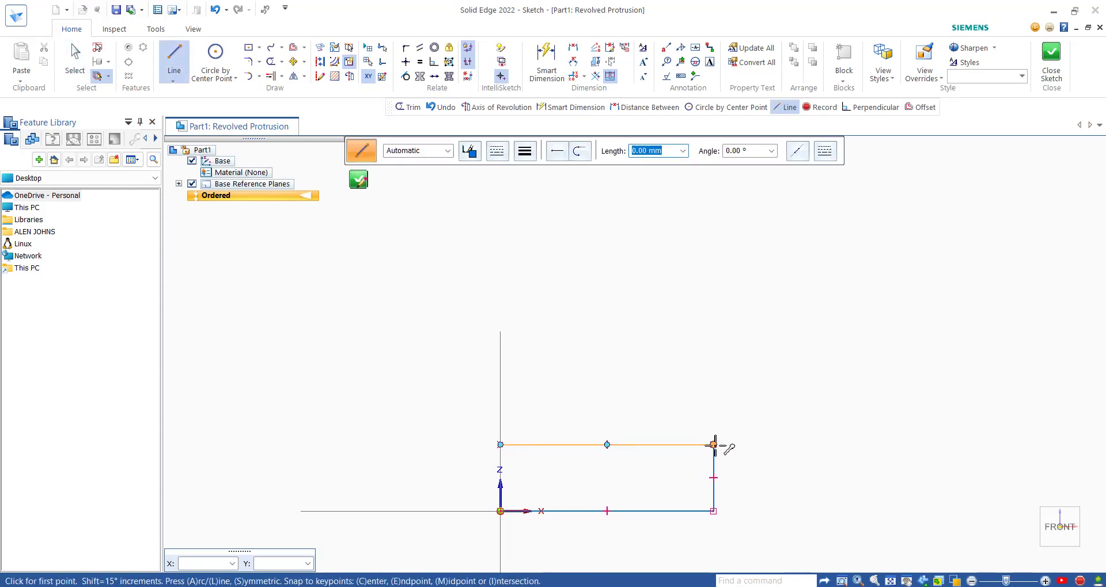
pyautogui.click(713, 444)
pyautogui.write('10')
pyautogui.press('Tab')
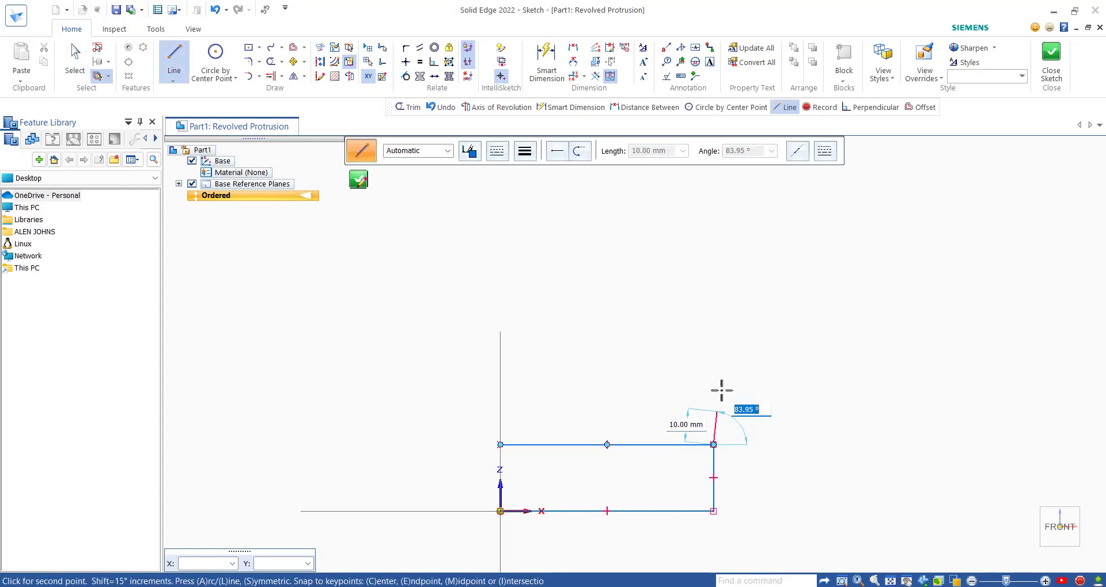
pyautogui.write('90')
pyautogui.press('Tab')
pyautogui.click(706, 405)
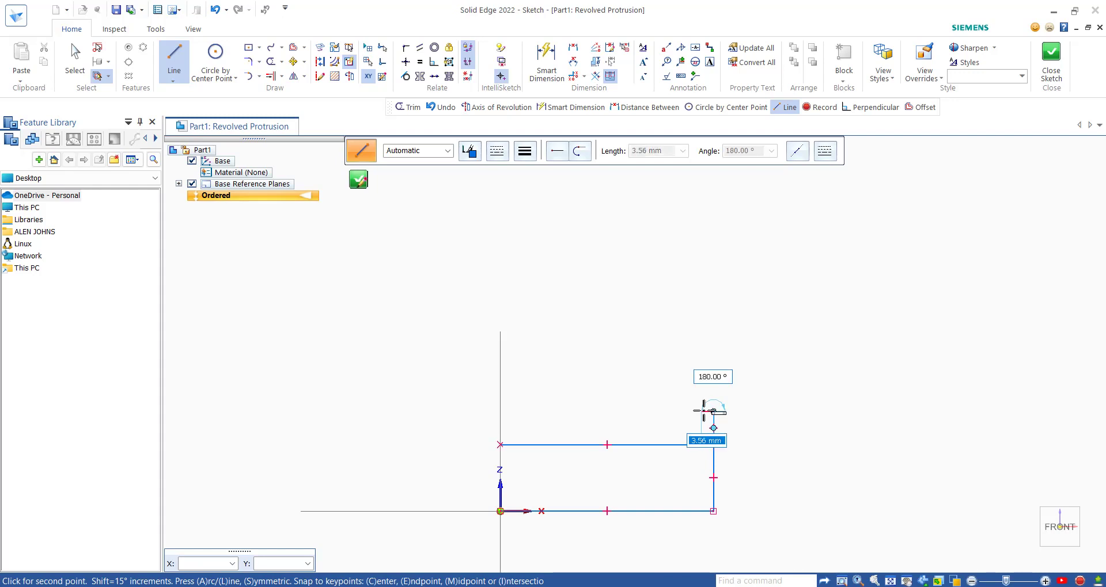
pyautogui.write('4')
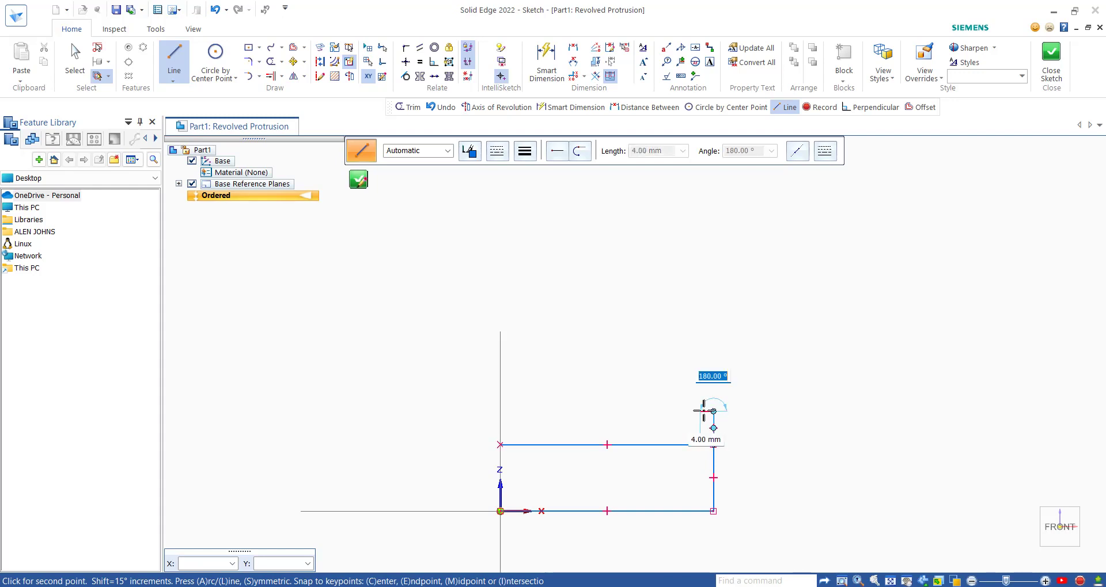
pyautogui.click(704, 410)
# Continue the profile with a 50 mm line upward at 90° and a short horizontal line toward the vertical axis
pyautogui.write('5')
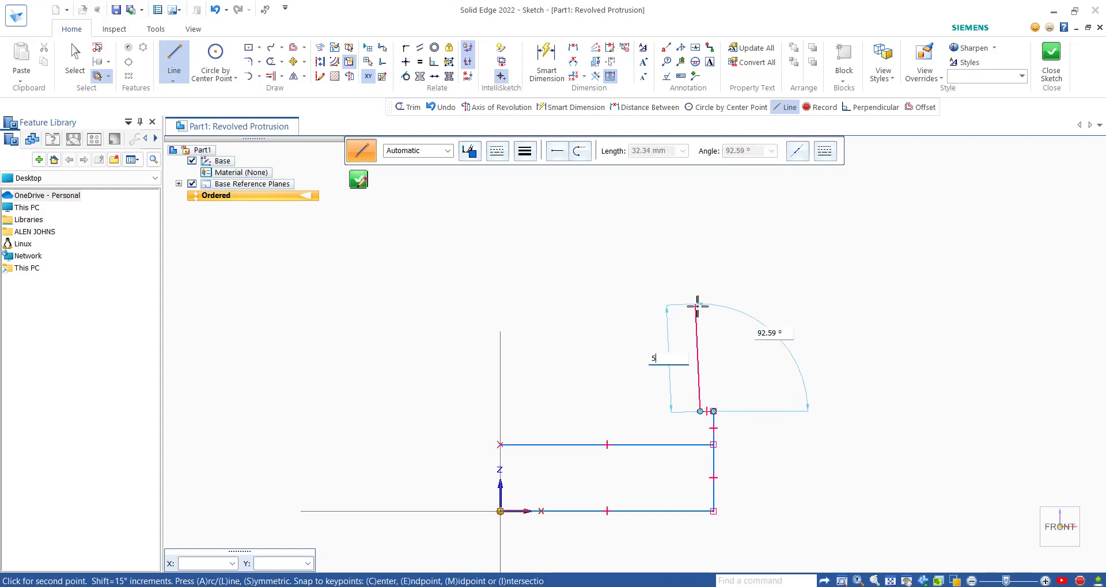
pyautogui.write('0')
pyautogui.press('Tab')
pyautogui.write('90')
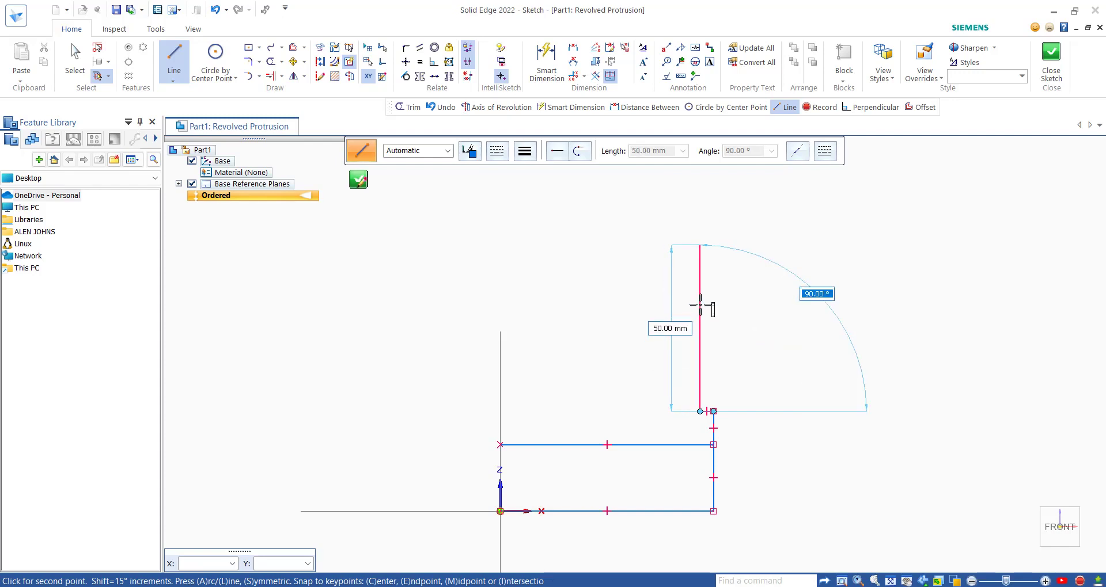
pyautogui.click(700, 304)
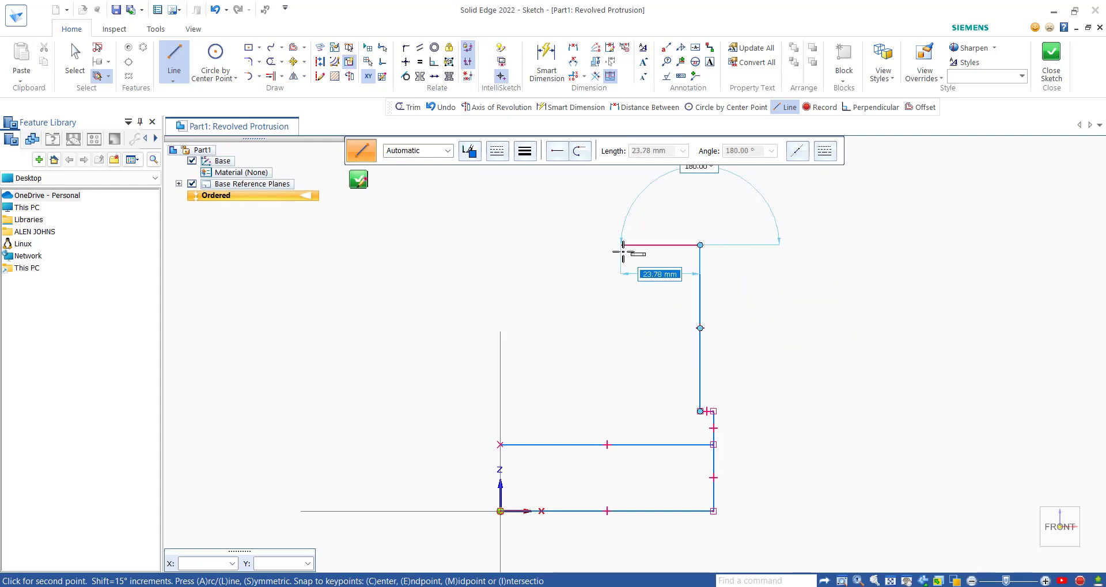
pyautogui.click(634, 246)
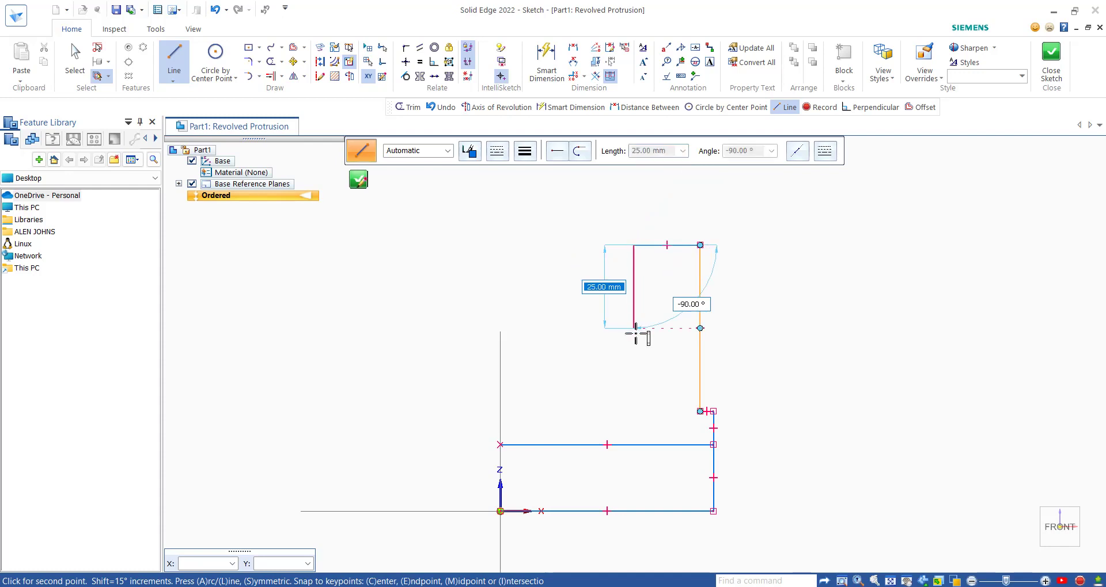
# Draw a 40 mm line downward and a horizontal line to the vertical axis, and close the profile down to the lower line's endpoint
pyautogui.write('40')
pyautogui.press('Tab')
pyautogui.click(558, 378)
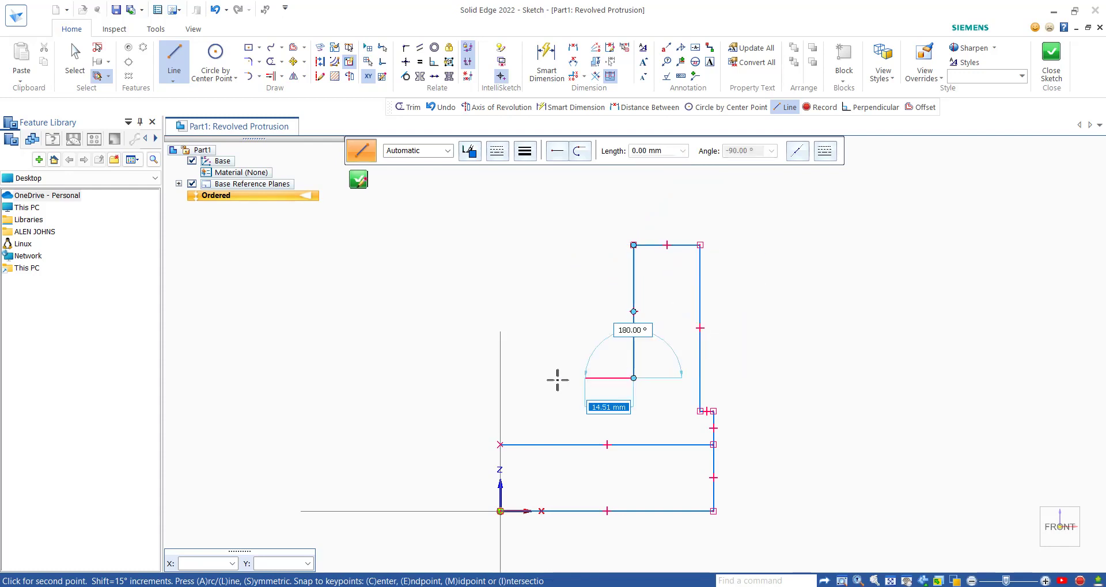
pyautogui.click(500, 378)
pyautogui.click(500, 444)
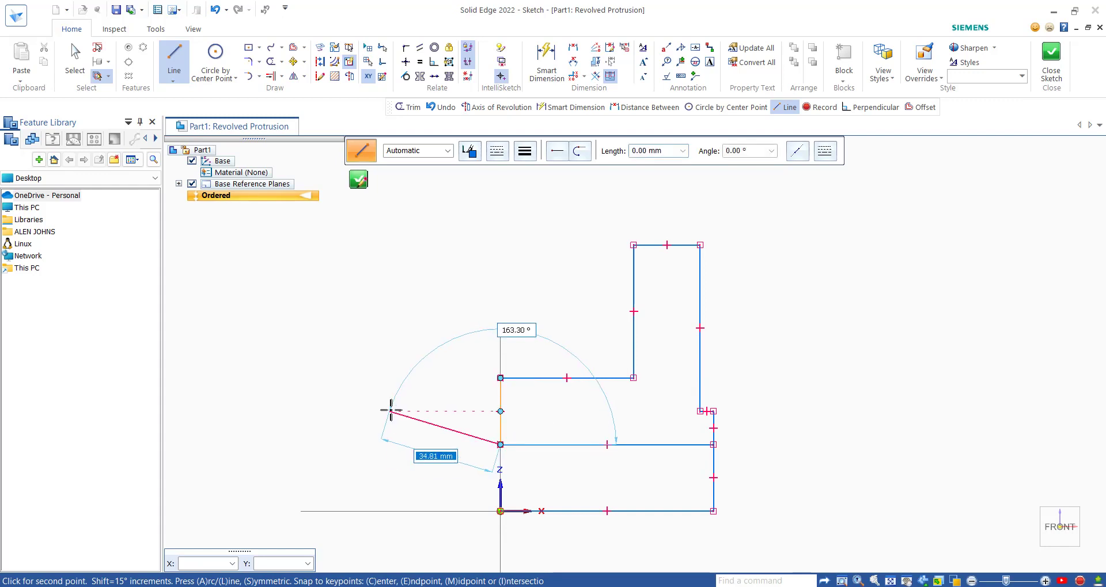
pyautogui.press('Escape')
pyautogui.press('Escape')
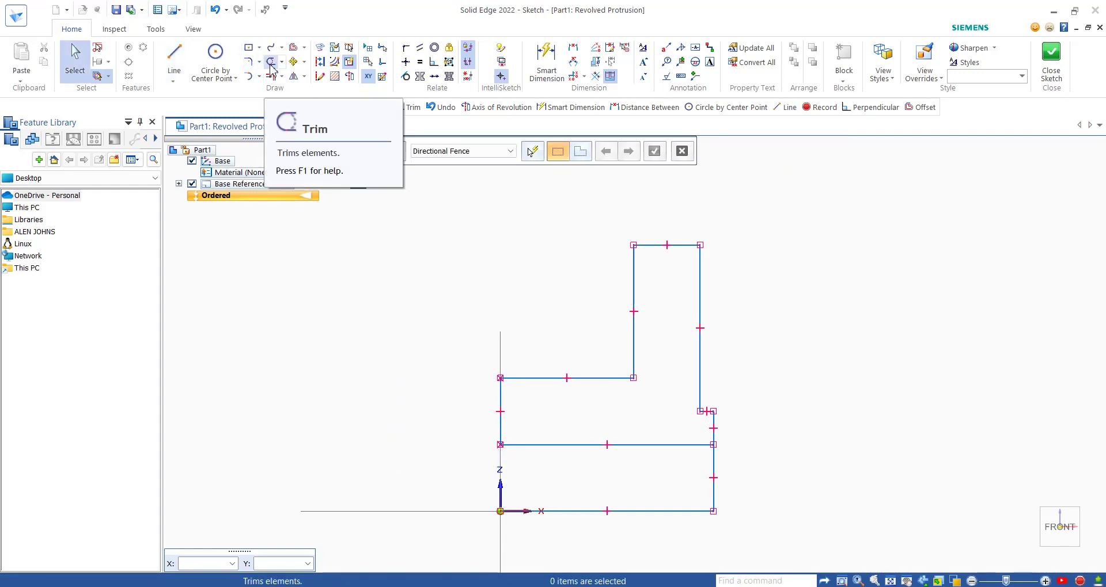
# Trim away the helper line along the X axis and the 20 mm vertical line below the closed profile
pyautogui.click(271, 66)
pyautogui.moveTo(587, 510)
pyautogui.mouseDown()
pyautogui.moveTo(696, 498)
pyautogui.moveTo(760, 502)
pyautogui.mouseUp()
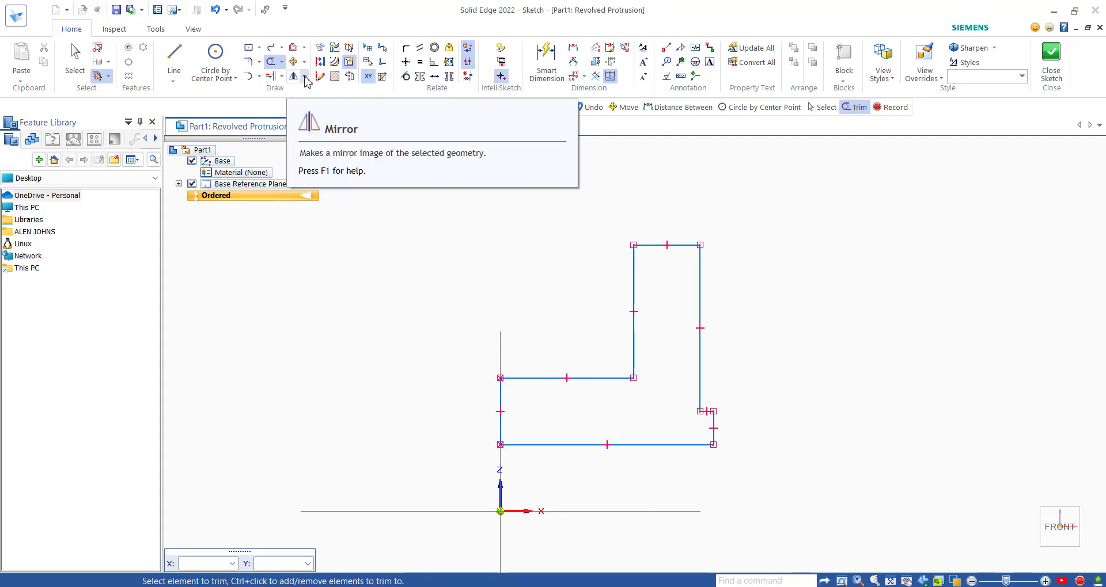
# Set the horizontal reference line through the origin as the axis of revolution and revolve the closed profile a full turn about it
pyautogui.click(349, 81)
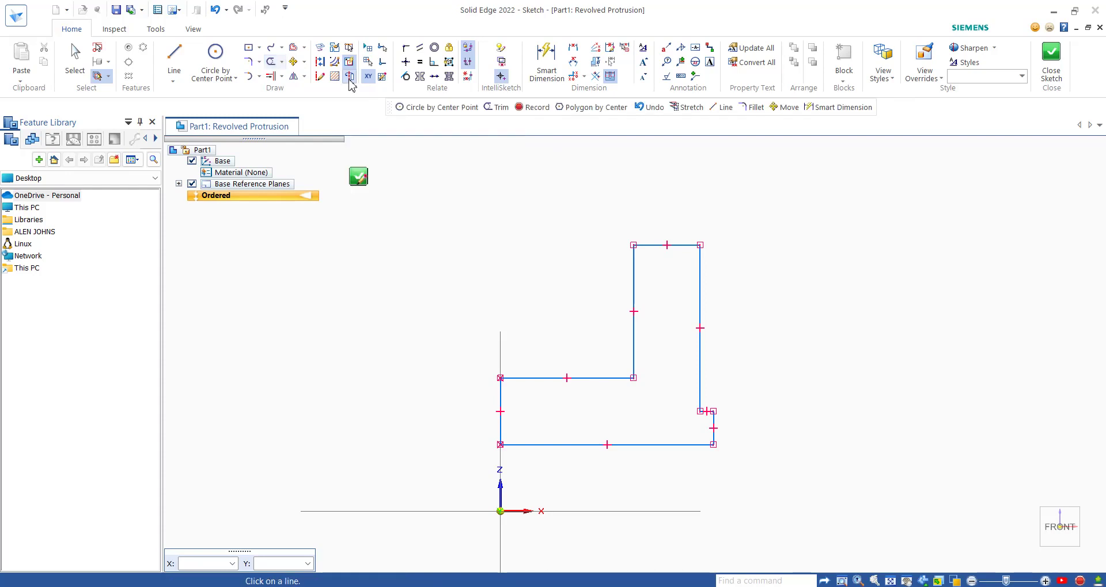
pyautogui.click(569, 511)
pyautogui.click(357, 180)
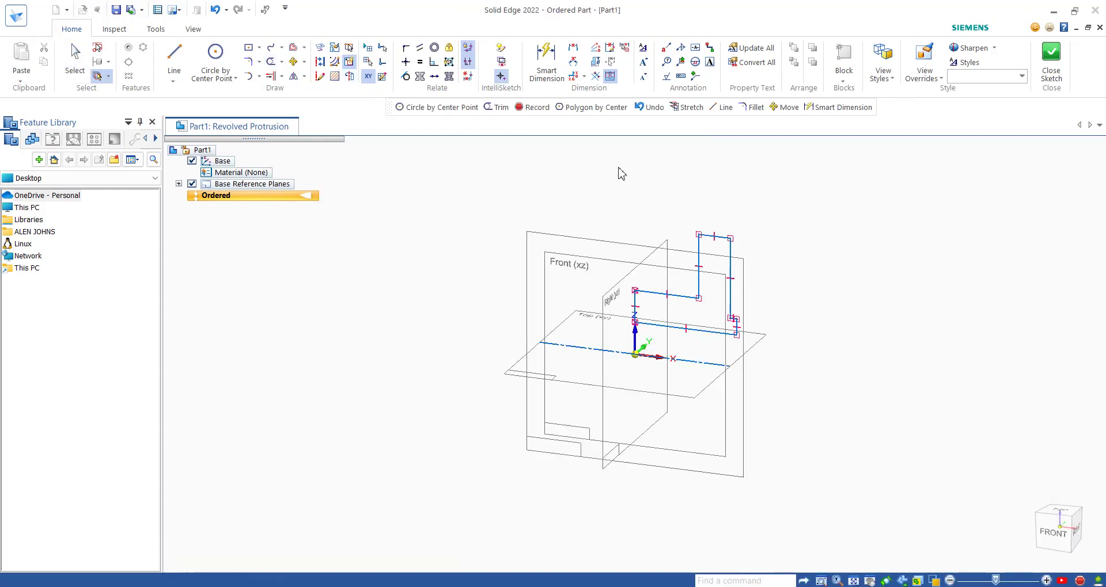
pyautogui.click(649, 151)
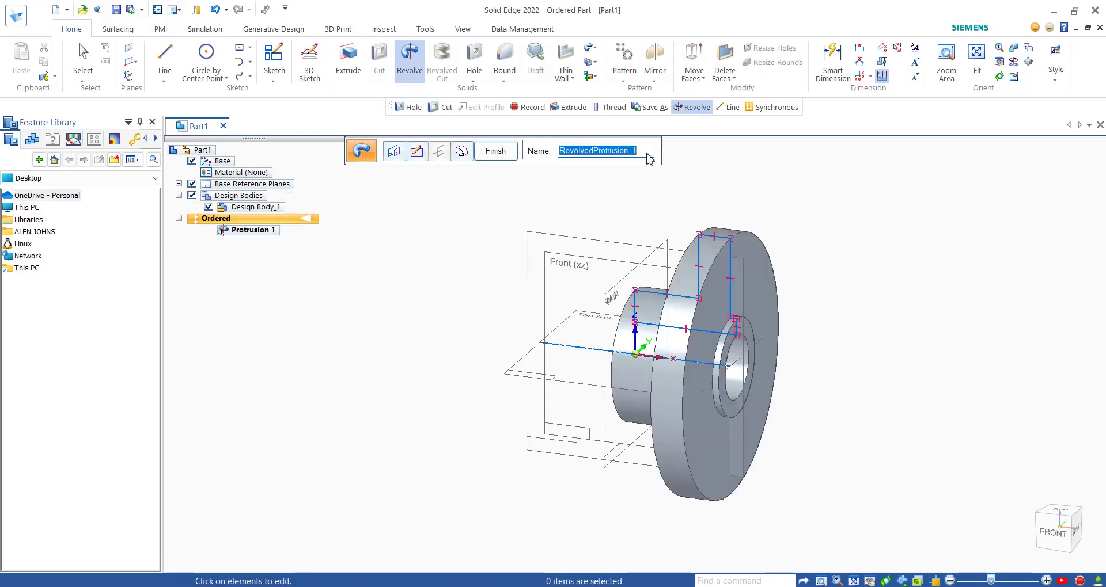
pyautogui.click(496, 151)
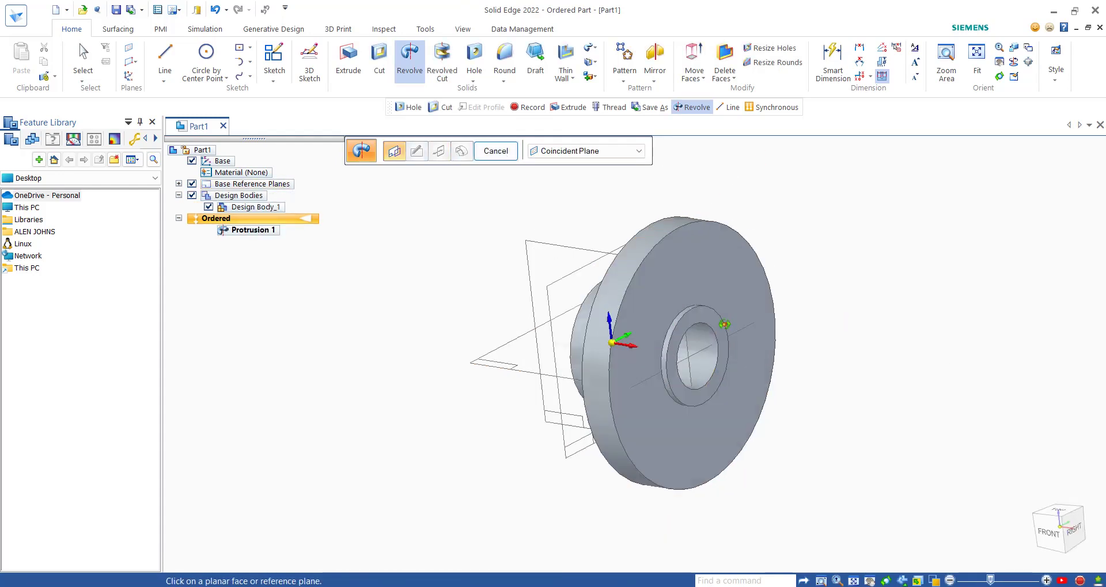
# Start a hole on the large flat face of the flange and place its hole circle outside the part
pyautogui.moveTo(843, 325); pyautogui.dragTo(933, 370, button='middle')
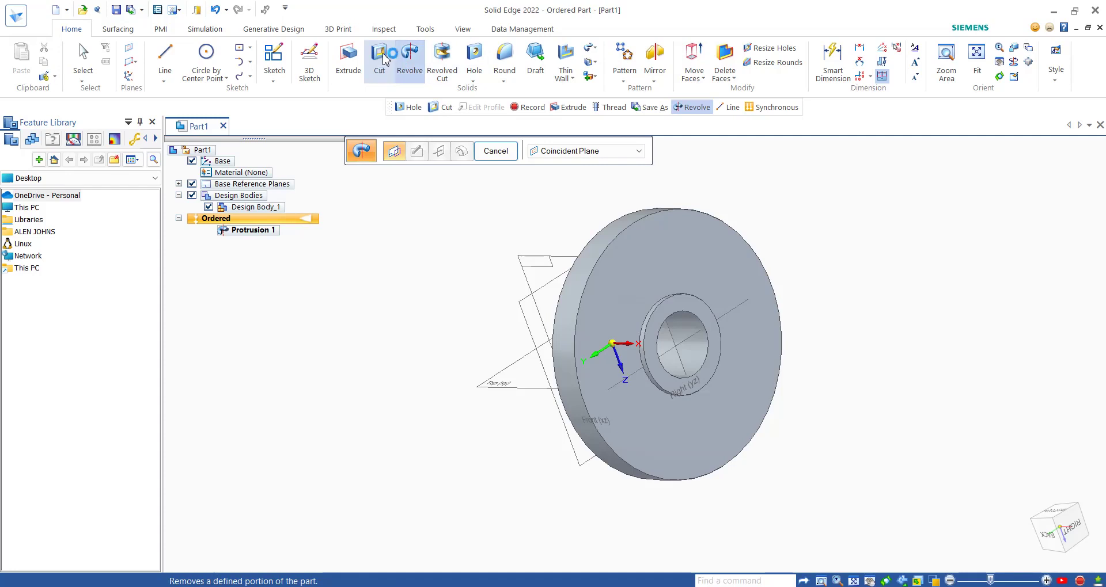
pyautogui.click(478, 54)
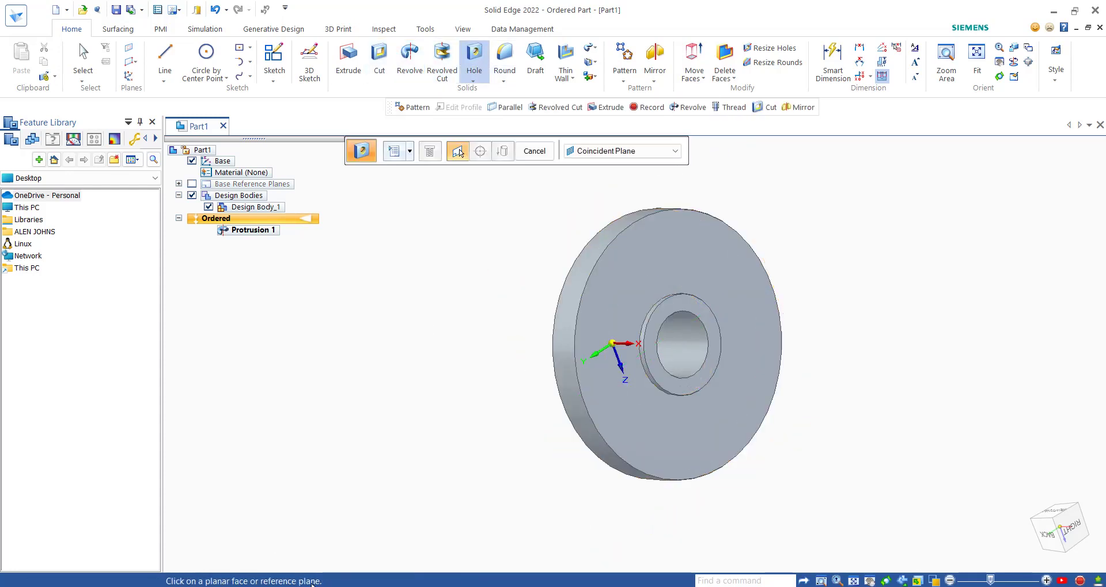
pyautogui.click(664, 265)
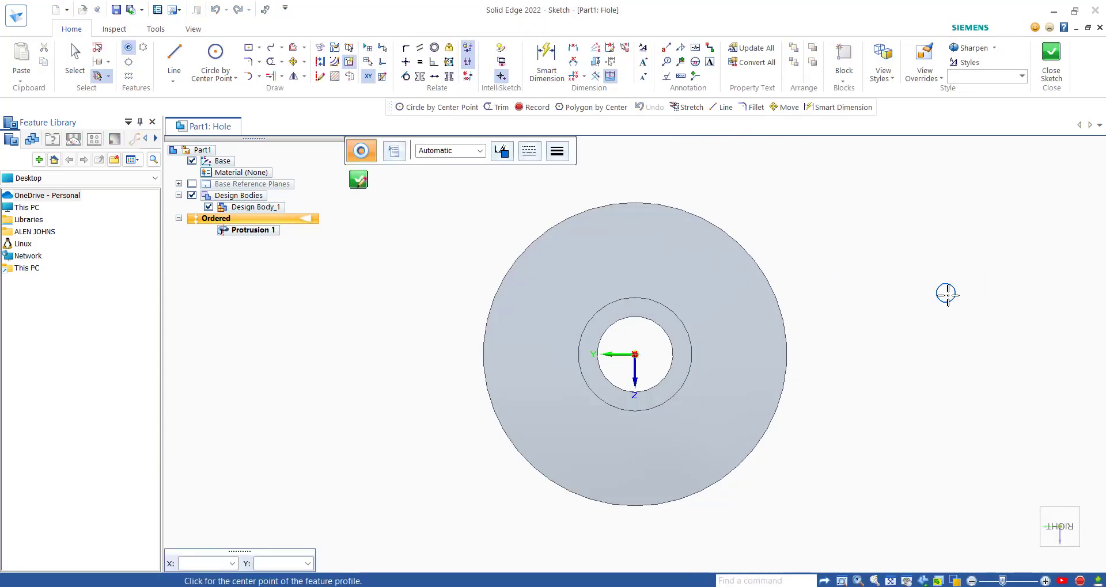
# Draw a circle with a diameter of 120 mm centred on the origin on the flange face
pyautogui.click(215, 60)
pyautogui.click(635, 354)
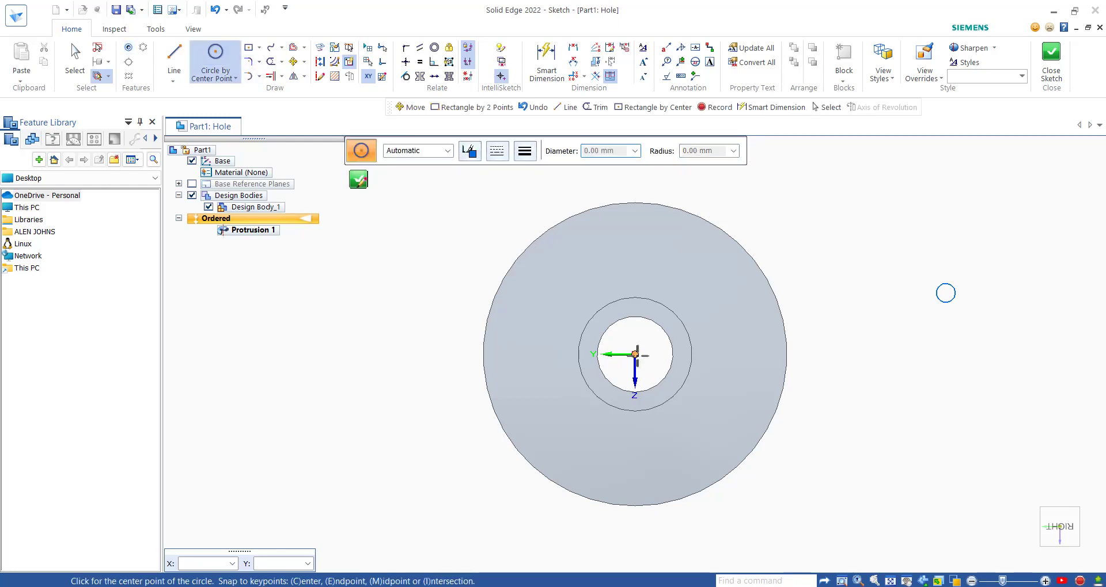
pyautogui.write('120')
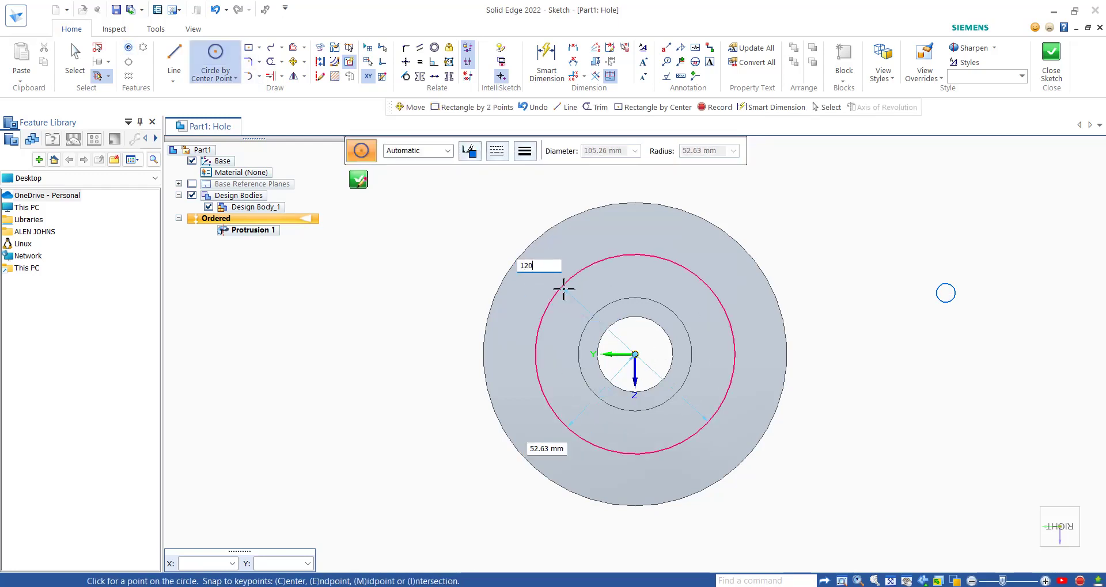
pyautogui.press('Return')
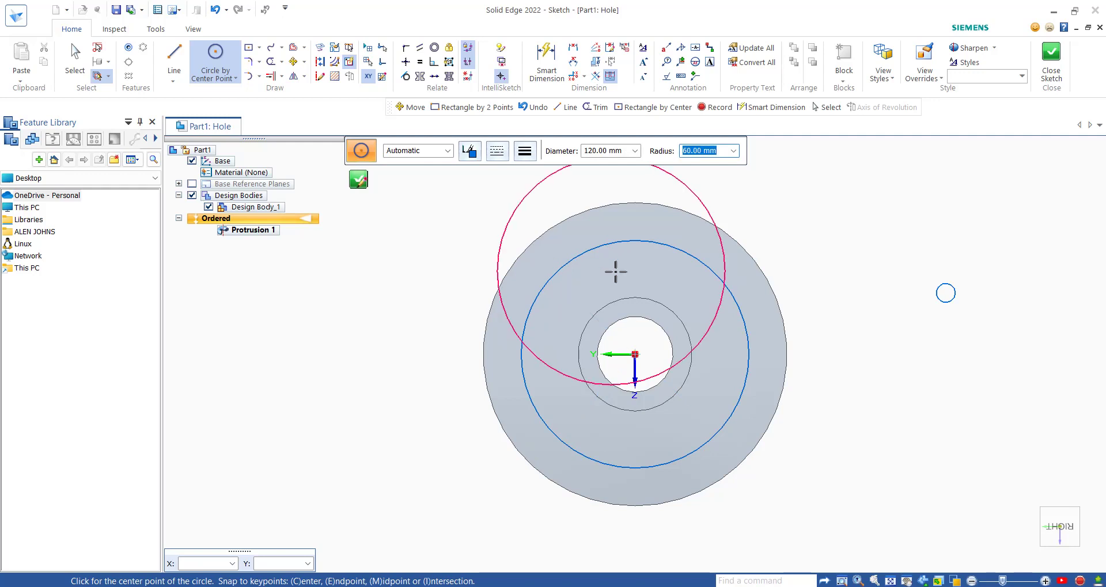
# Move the hole circle by its centre onto the top point of the 120 mm circle, and close the sketch to create the hole
pyautogui.click(294, 65)
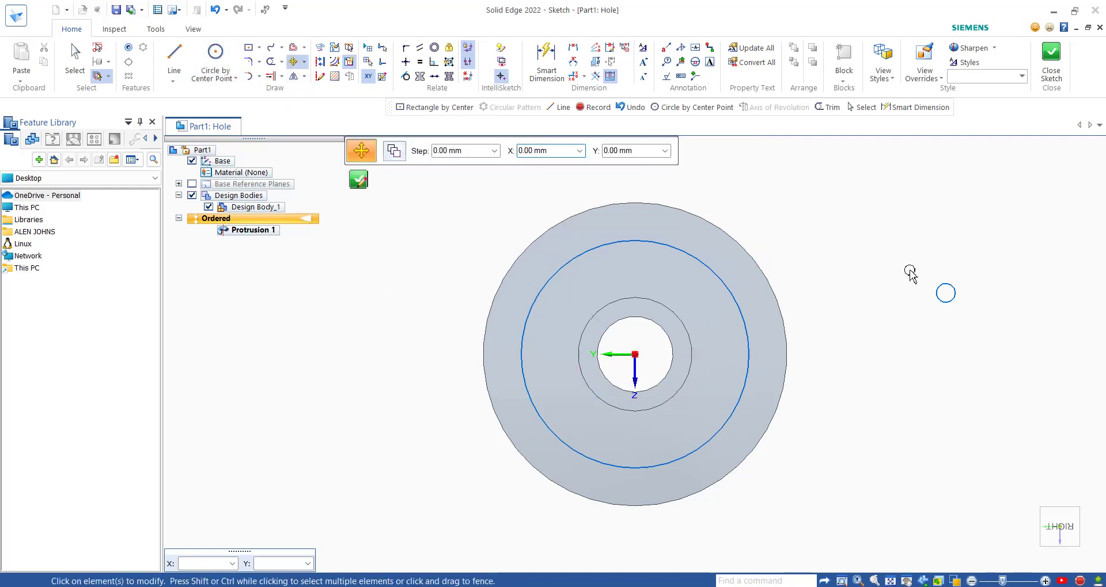
pyautogui.moveTo(907, 267); pyautogui.dragTo(1027, 343)
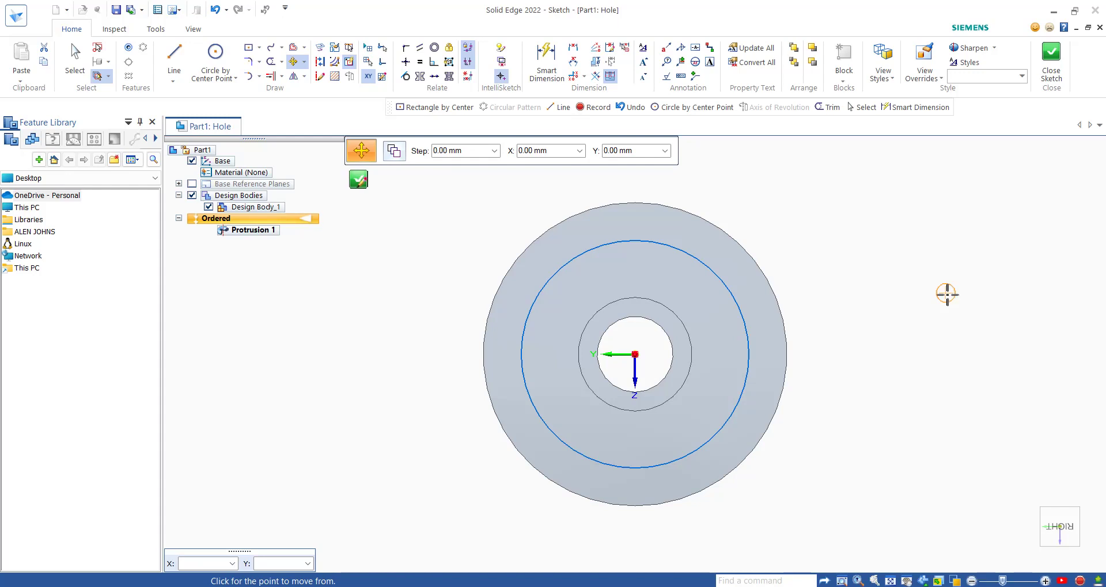
pyautogui.click(946, 294)
pyautogui.scroll(4, 662, 276)
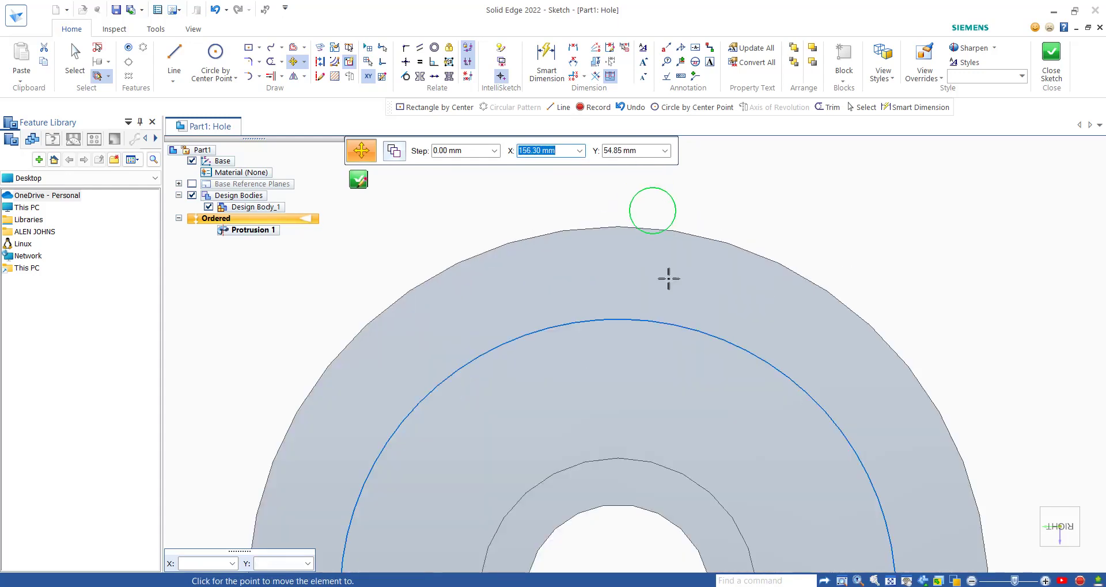
pyautogui.scroll(-3, 647, 415)
pyautogui.scroll(2, 646, 439)
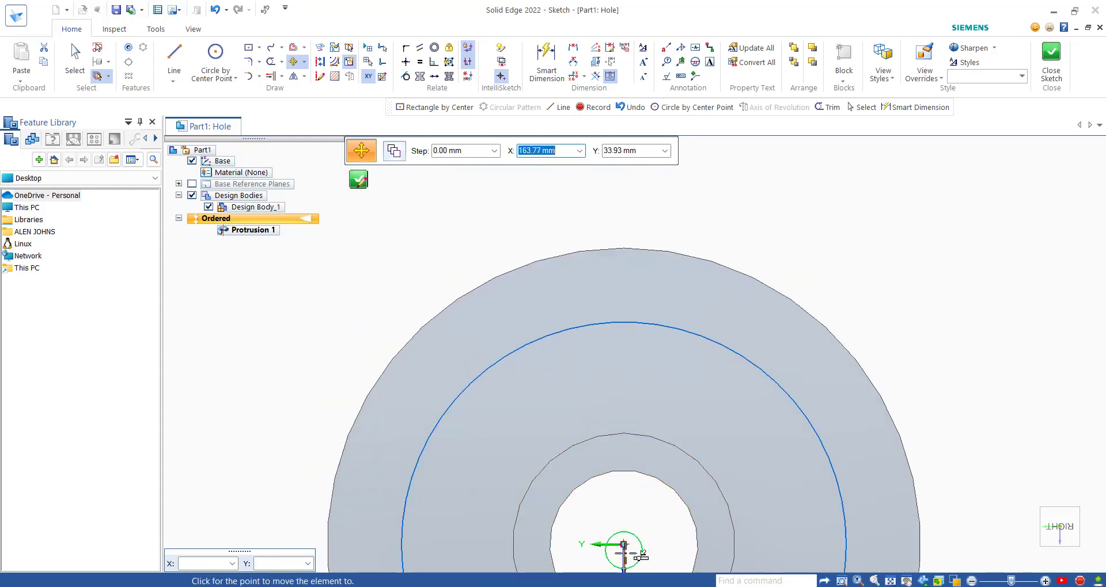
pyautogui.click(626, 326)
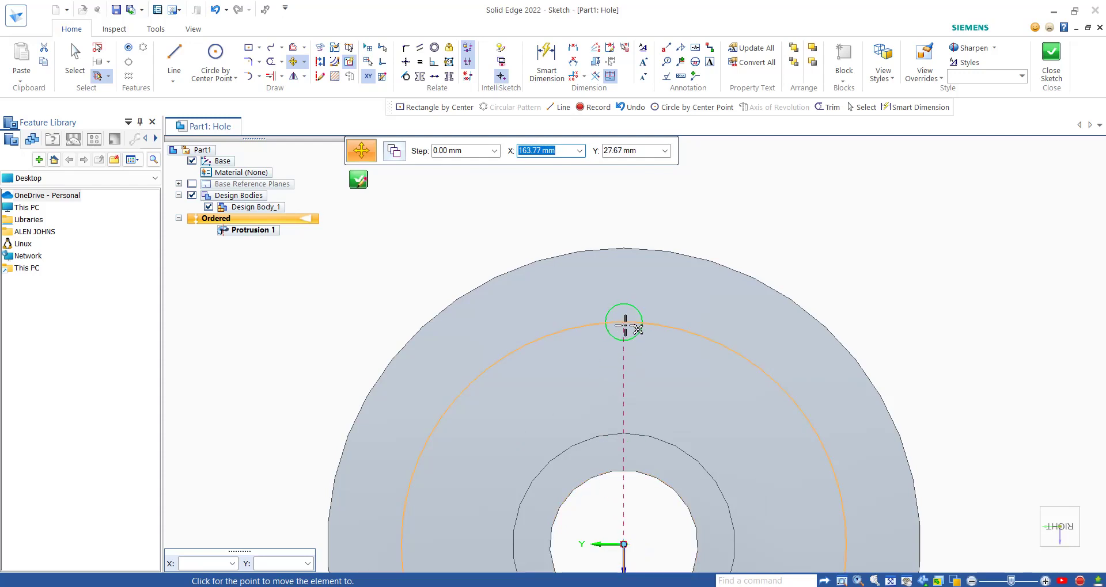
pyautogui.press('Escape')
pyautogui.click(360, 181)
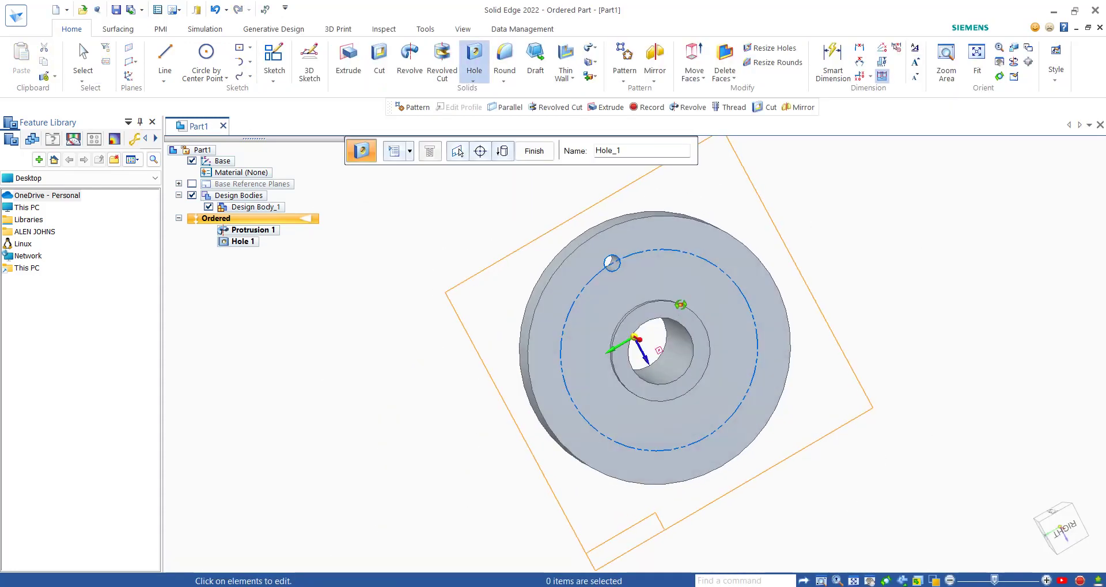
# Finish the hole feature and start a pattern of it on the large flat face of the flange
pyautogui.click(532, 154)
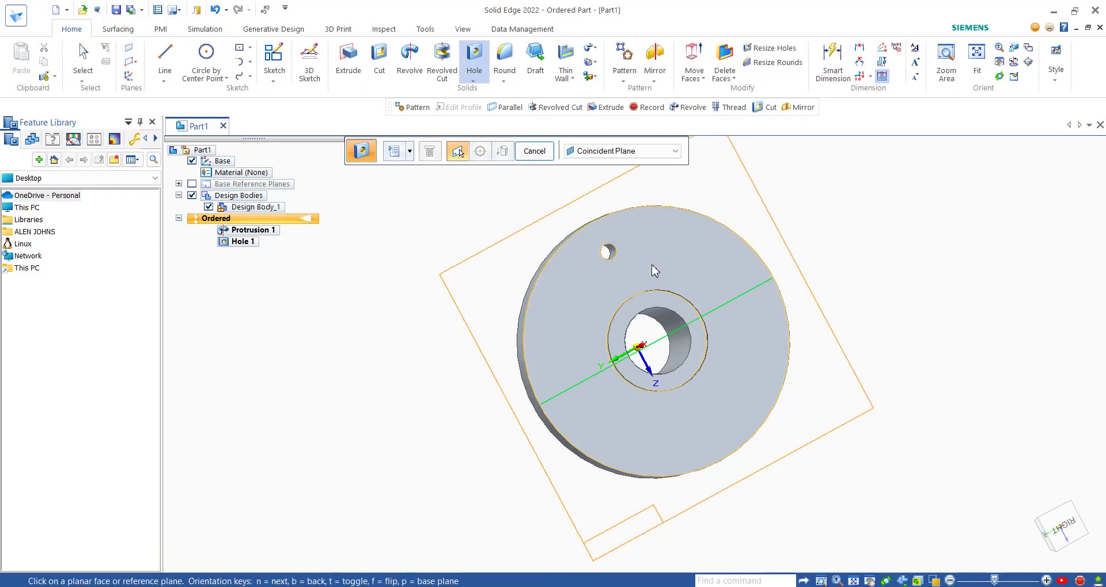
pyautogui.moveTo(502, 306); pyautogui.dragTo(629, 129, button='middle')
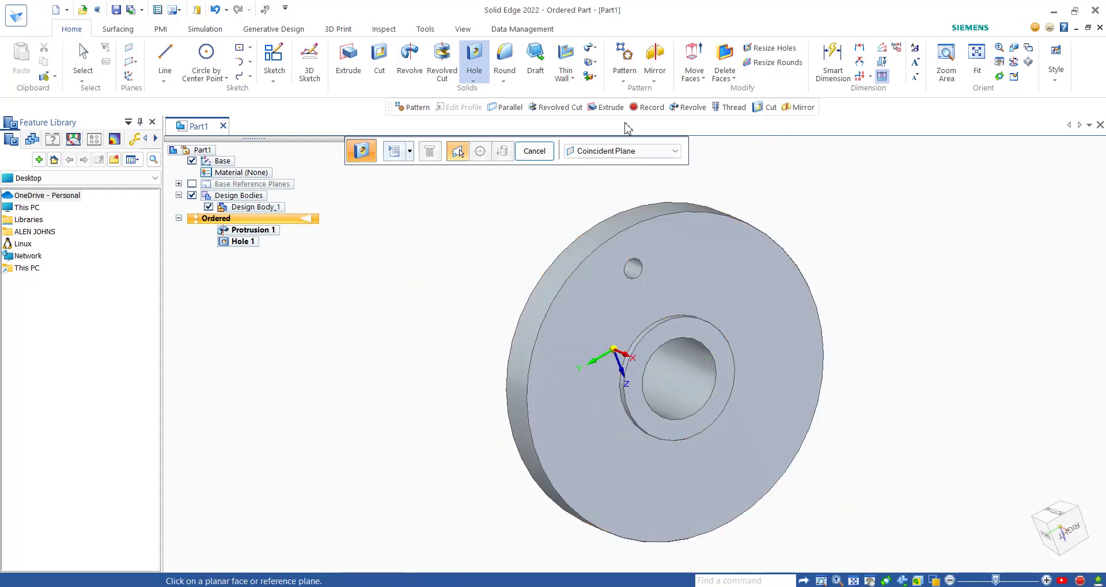
pyautogui.click(624, 57)
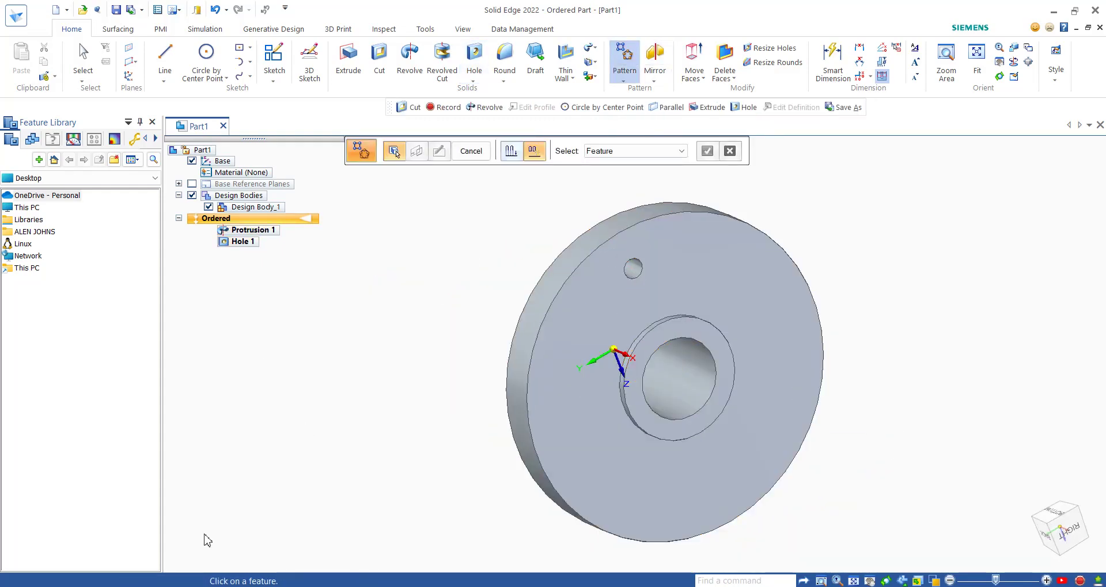
pyautogui.click(639, 273)
pyautogui.click(708, 150)
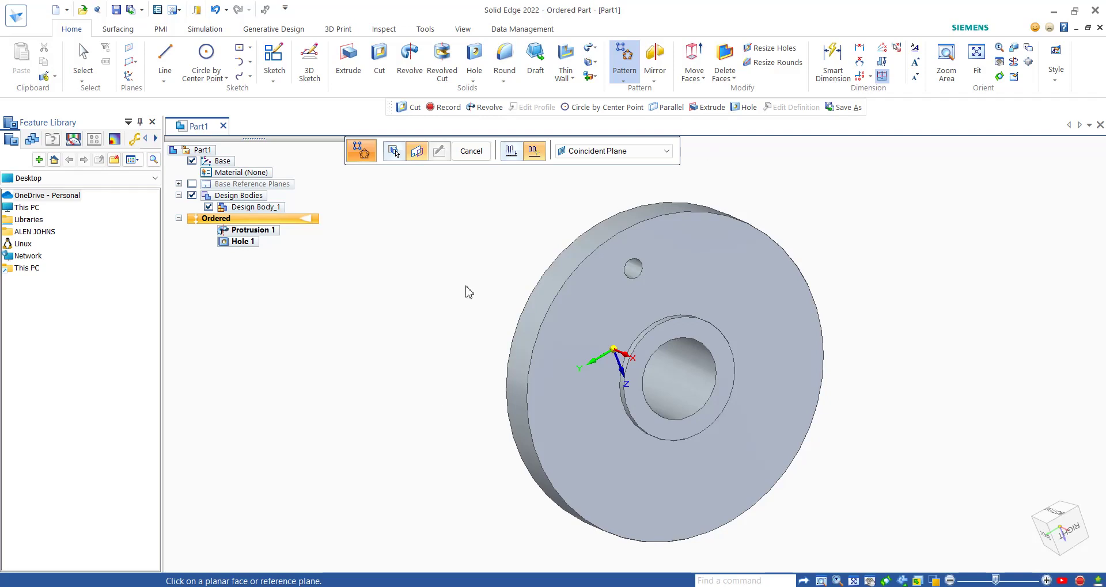
pyautogui.click(569, 382)
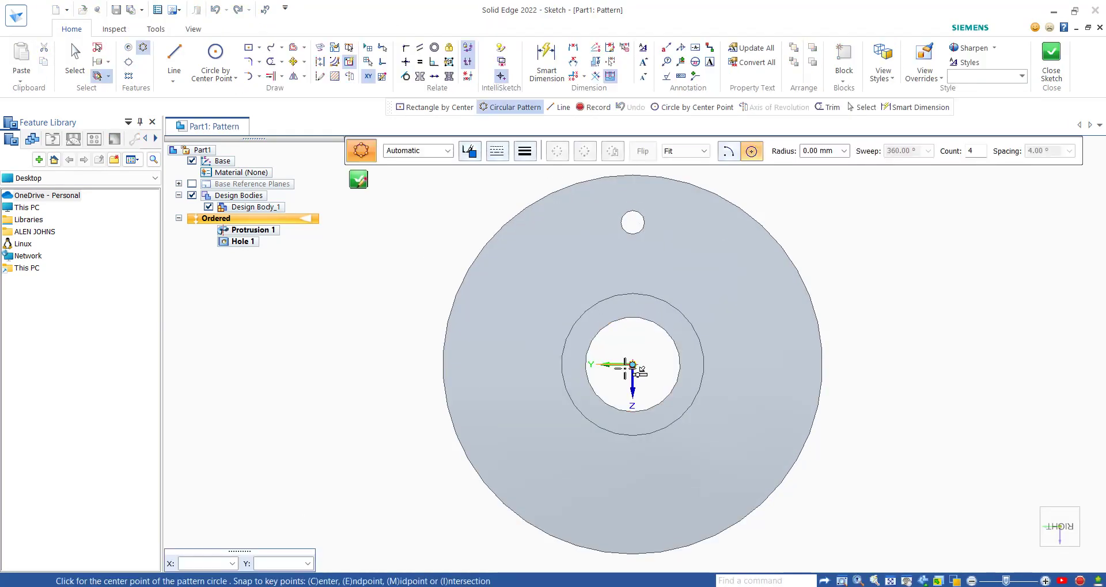
# Lay out a full-circle pattern with a count of 4 centred on the origin, 60 mm radius through the hole's centre, and finish it
pyautogui.click(634, 364)
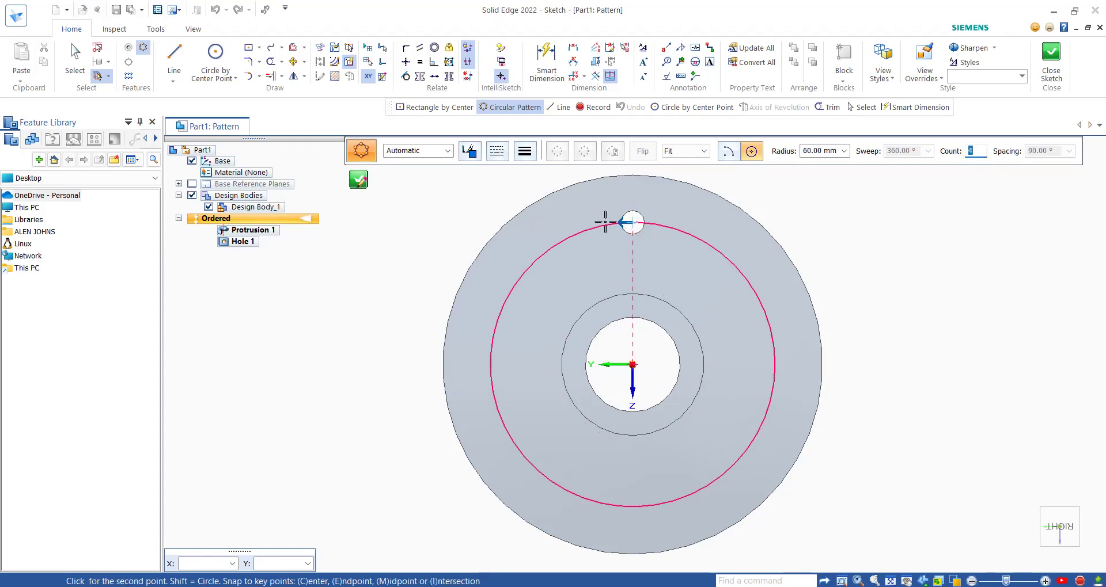
pyautogui.click(661, 218)
pyautogui.click(358, 180)
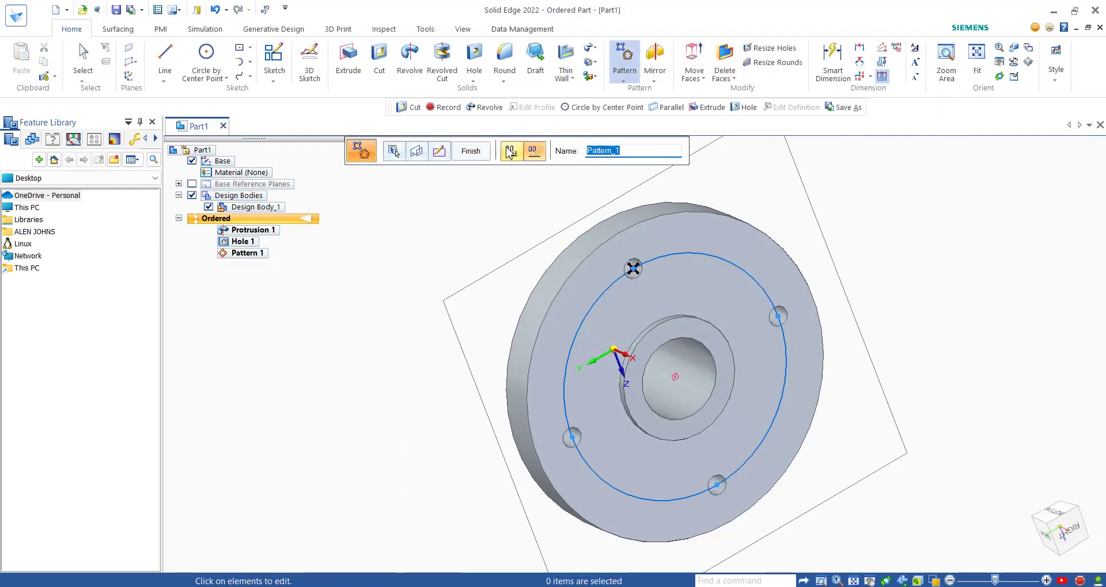
pyautogui.click(470, 151)
# Start a cut on the hub's end face and draw a 12 mm by 8 mm rectangle centred on the bore's top point
pyautogui.moveTo(587, 301); pyautogui.dragTo(930, 292, button='middle')
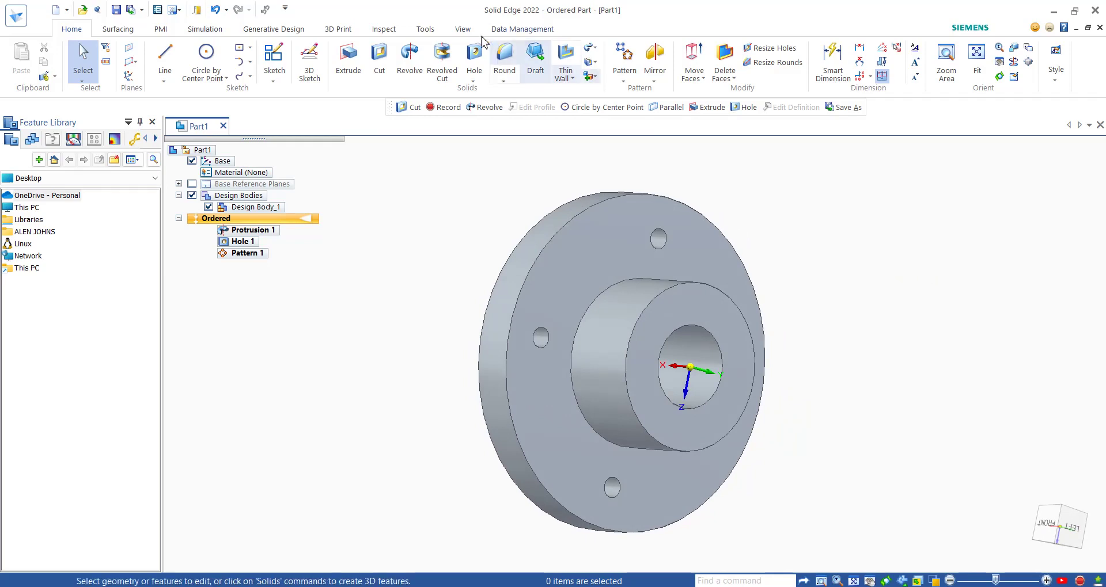
pyautogui.click(379, 57)
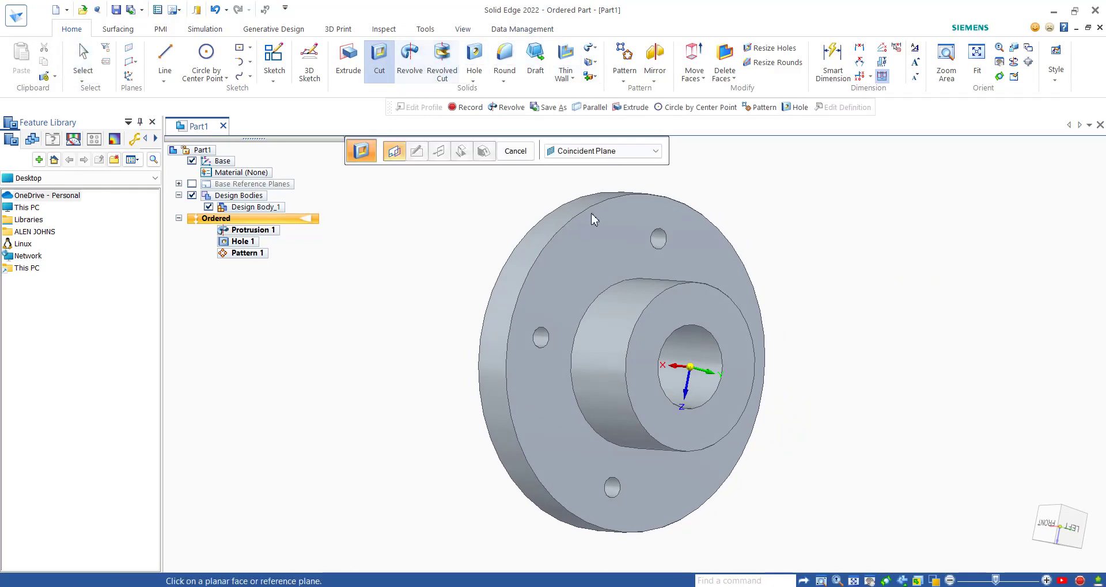
pyautogui.click(701, 312)
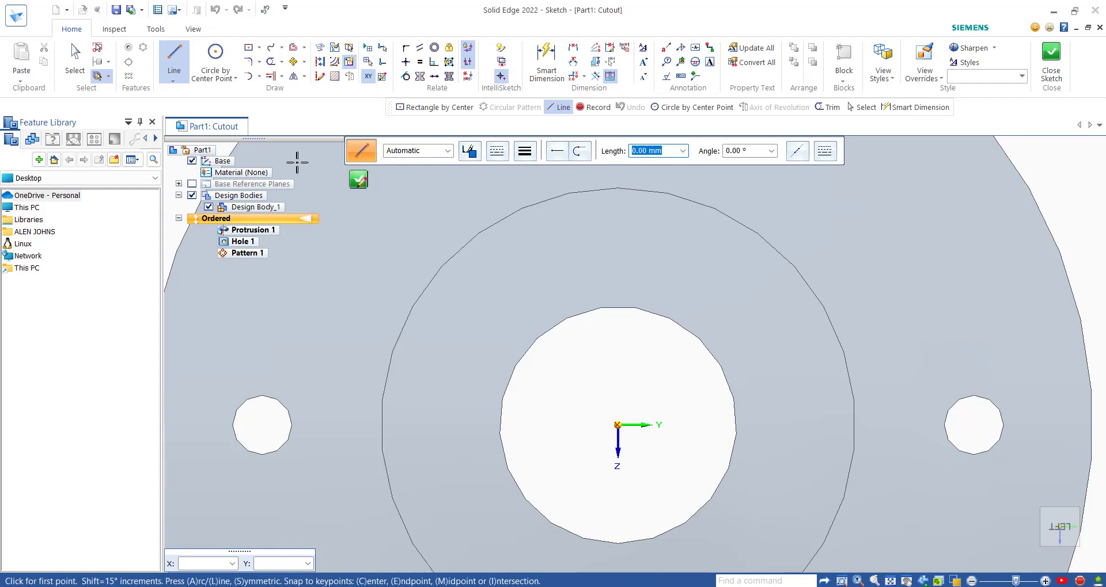
pyautogui.click(258, 47)
pyautogui.click(296, 68)
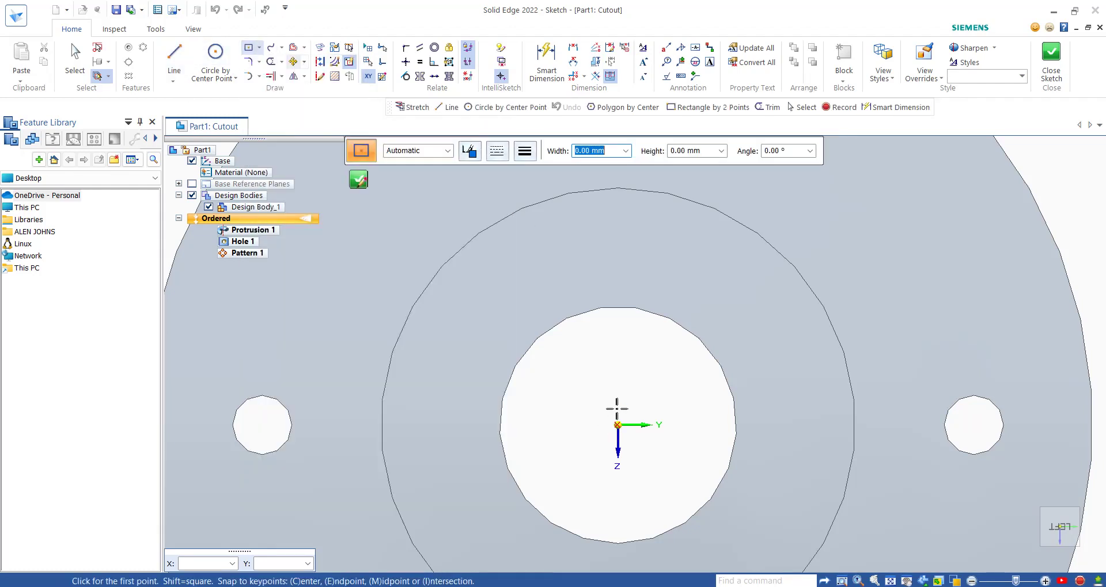
pyautogui.click(618, 309)
pyautogui.write('12')
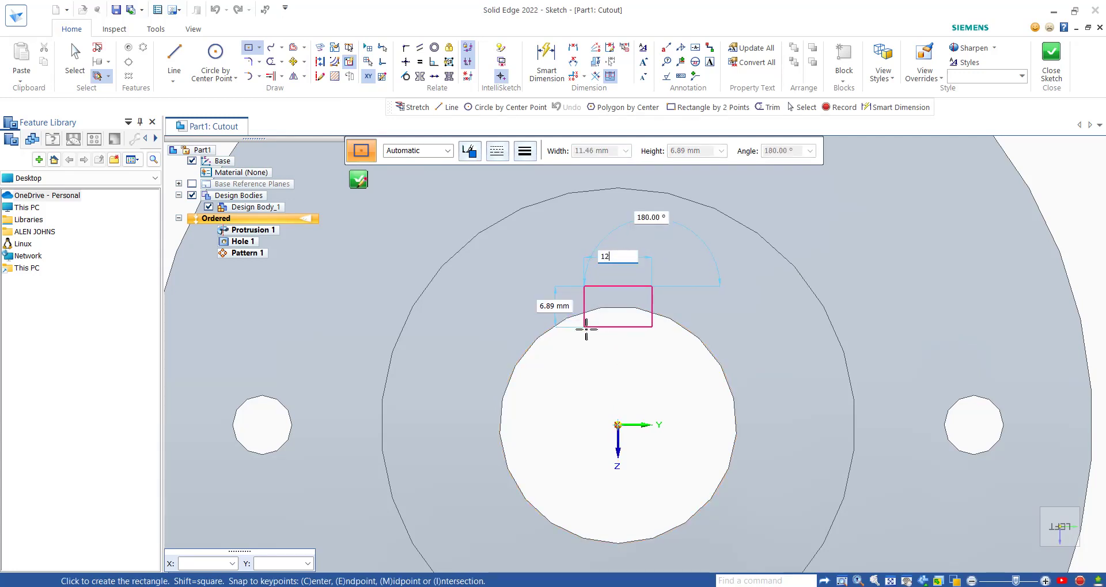
pyautogui.press('Tab')
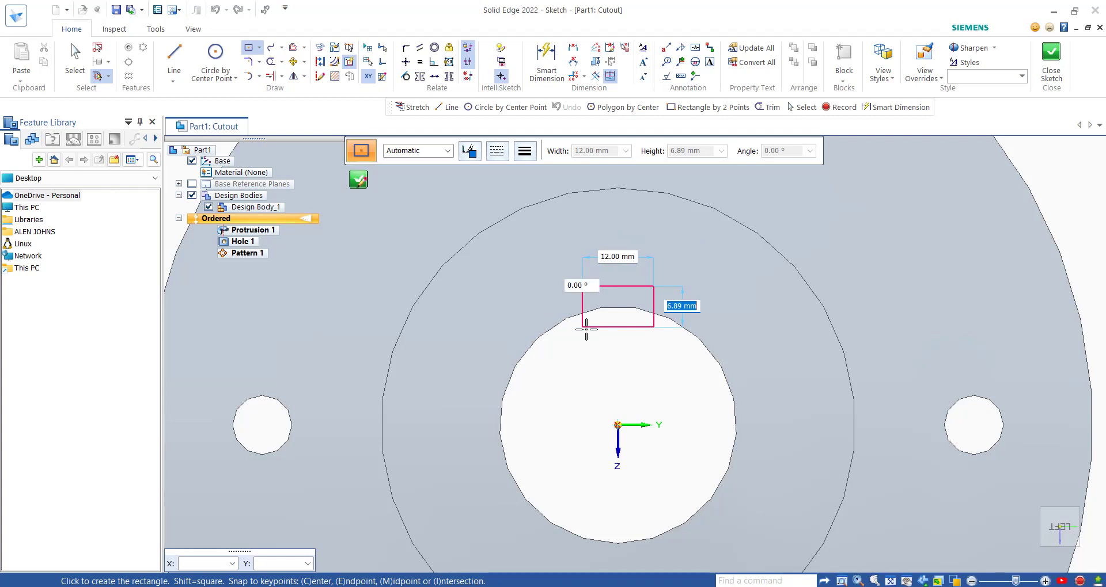
pyautogui.write('8')
pyautogui.press('Return')
pyautogui.click(586, 330)
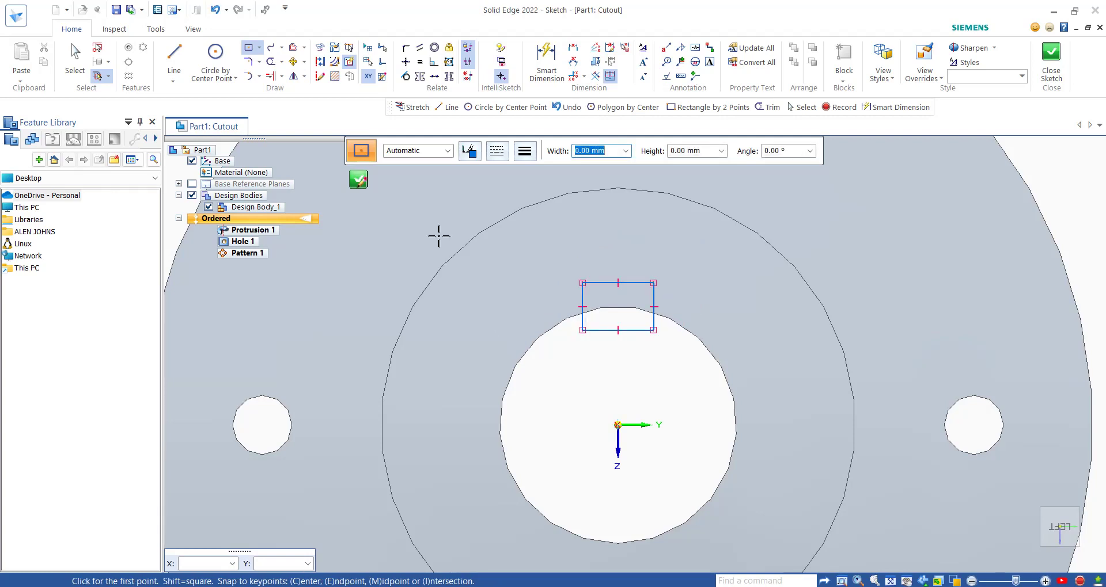
# Close the keyway sketch and cut the rectangle through the full length of the hub and flange
pyautogui.click(358, 181)
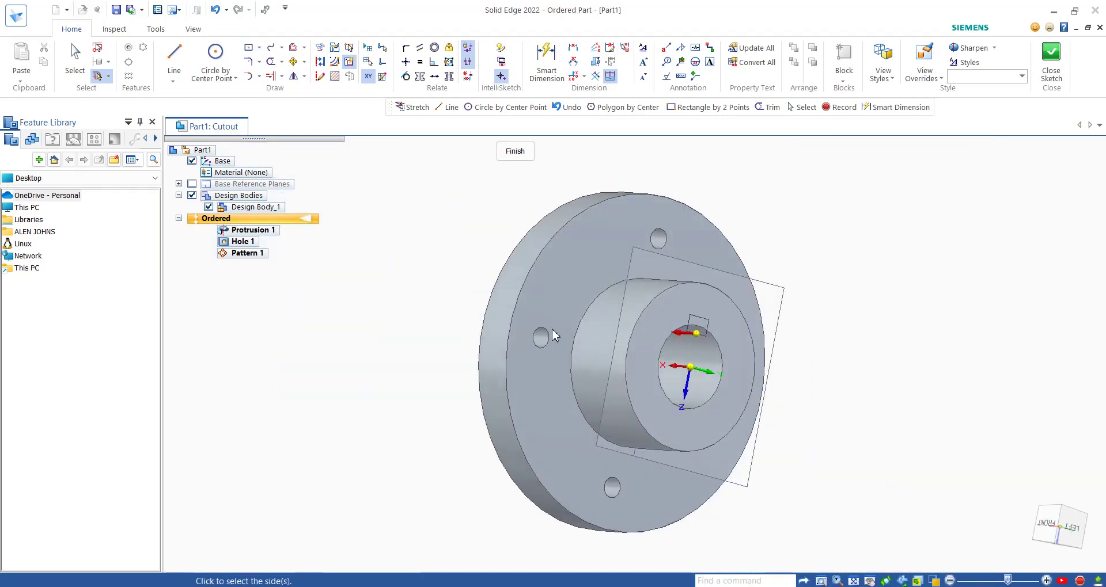
pyautogui.moveTo(629, 323); pyautogui.dragTo(673, 339, button='middle')
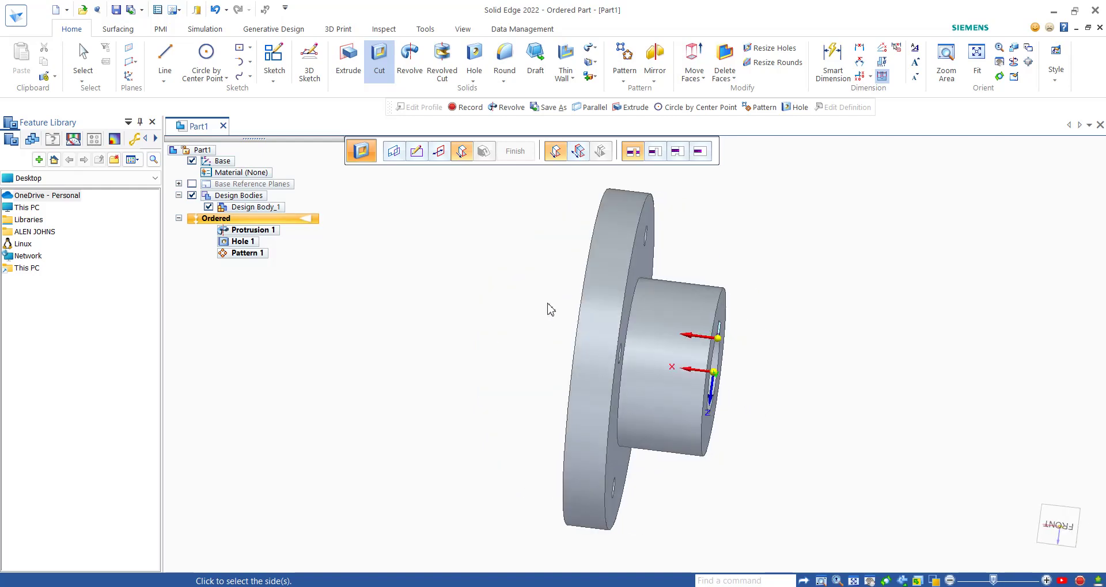
pyautogui.click(550, 310)
pyautogui.click(525, 156)
# Save the part as MALE FLANGE in the UNPROTECTED TYPE FLANGE COUPLING folder inside solid edge save files on the C: drive
pyautogui.moveTo(496, 321); pyautogui.dragTo(400, 328, button='middle')
pyautogui.click(116, 10)
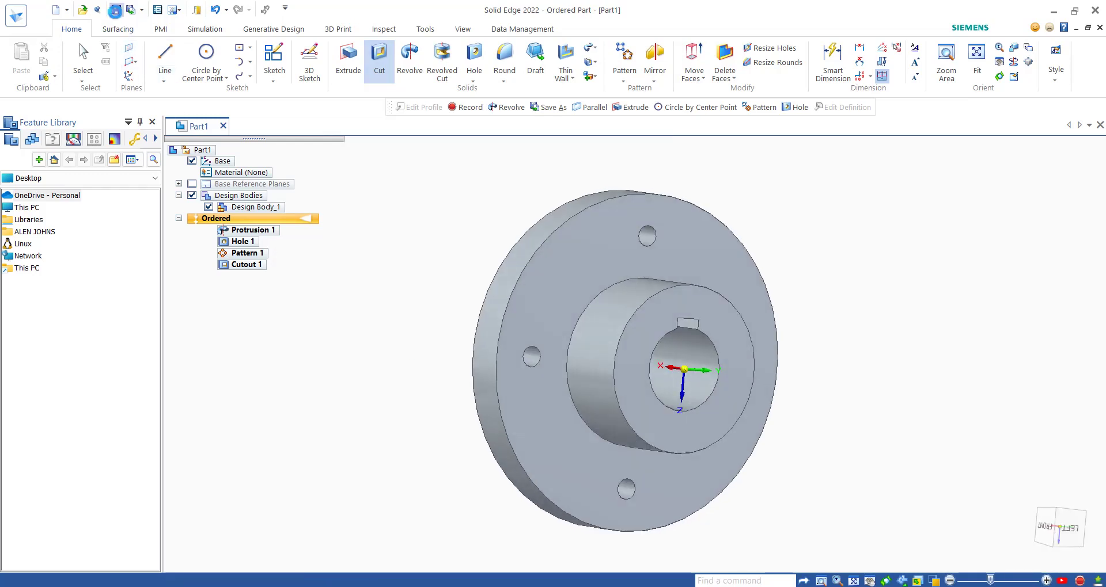
pyautogui.click(57, 226)
pyautogui.scroll(-3, 237, 193)
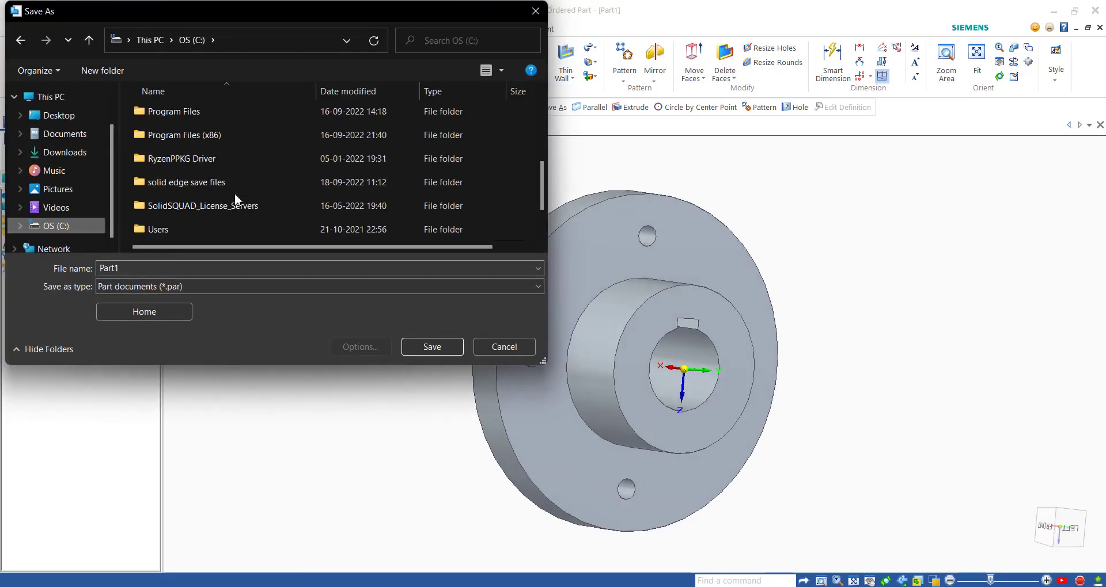
pyautogui.doubleClick(233, 182)
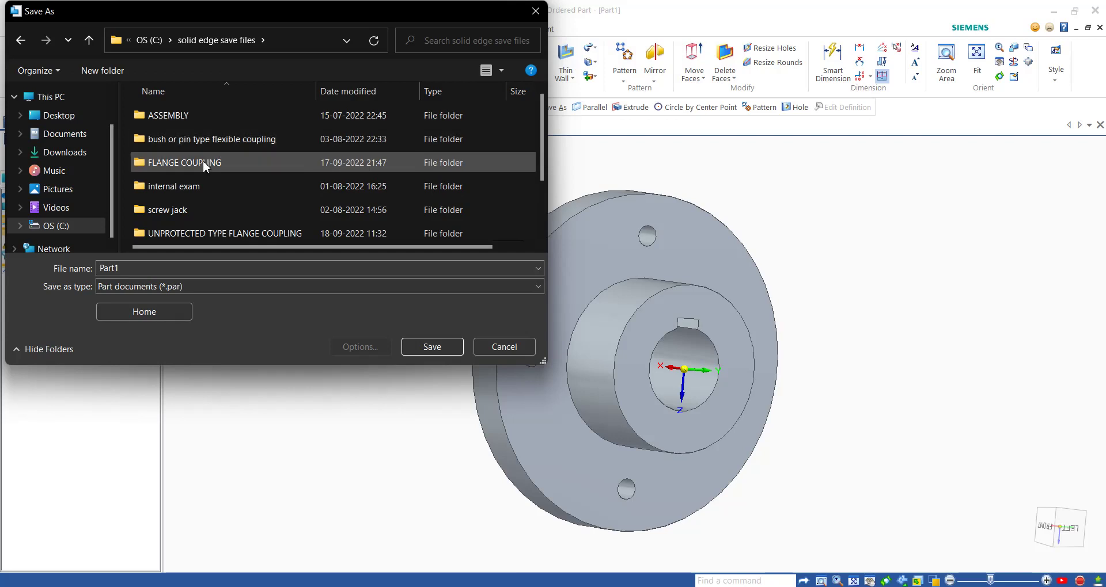
pyautogui.click(207, 234)
pyautogui.doubleClick(208, 234)
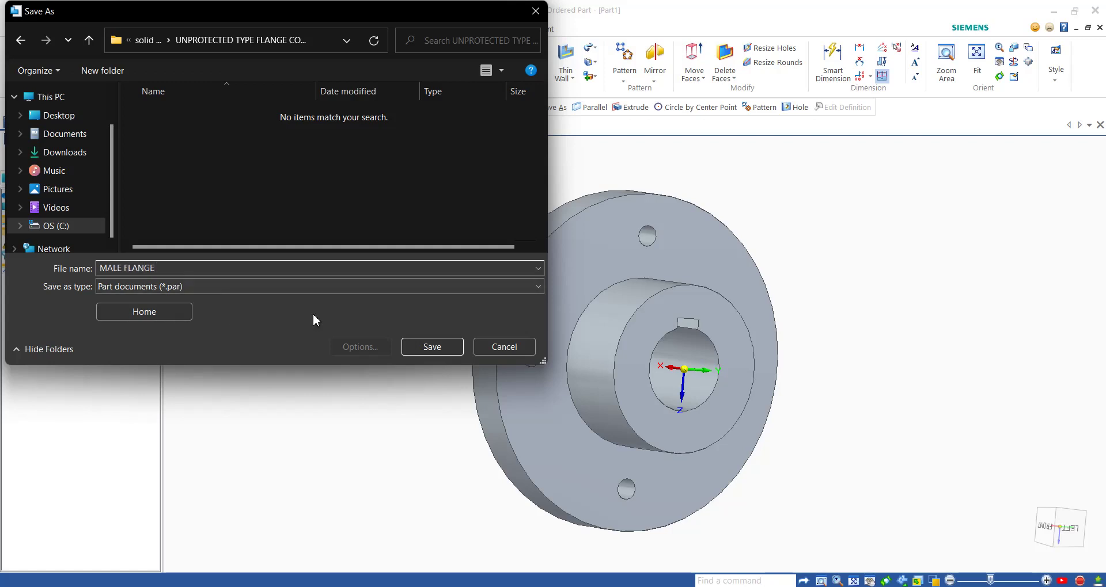
pyautogui.click(412, 345)
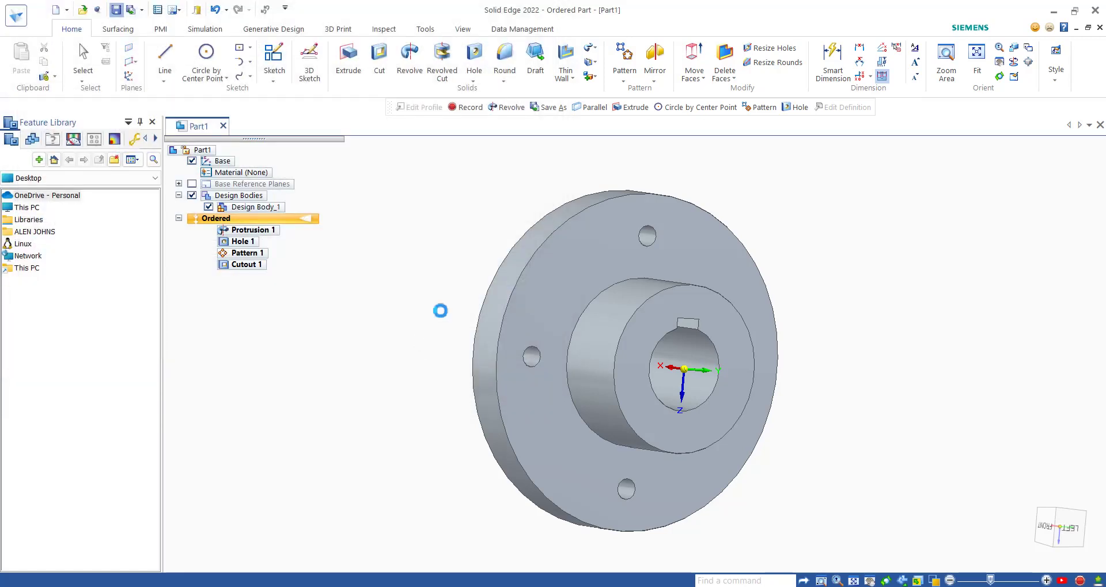
# Open the profile of the revolved protrusion for editing
pyautogui.moveTo(412, 299); pyautogui.dragTo(380, 276, button='middle')
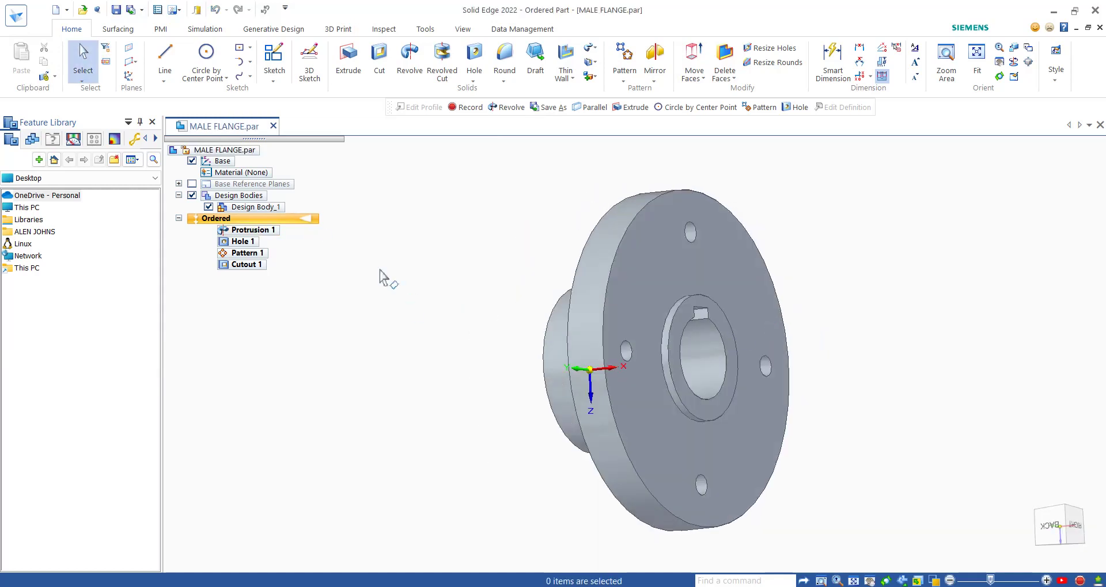
pyautogui.click(249, 232)
pyautogui.rightClick(249, 232)
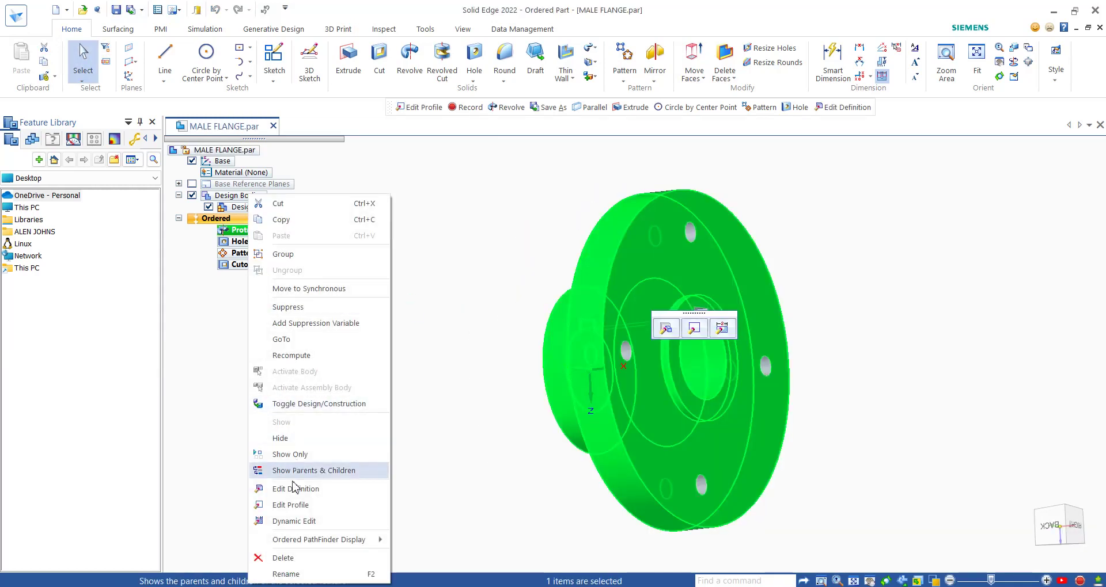
pyautogui.click(299, 505)
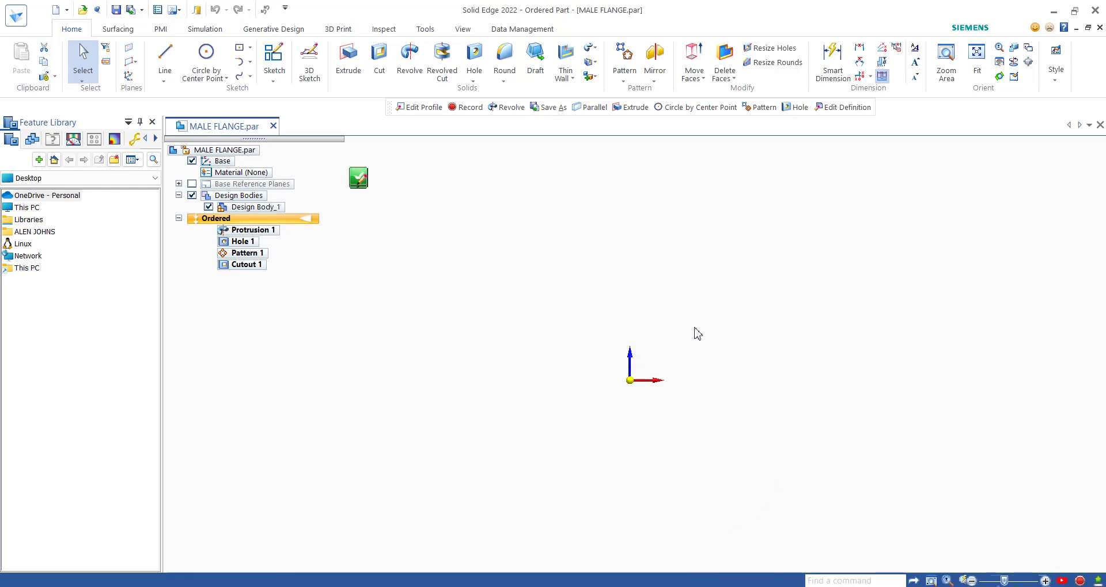
# Stretch the small lip on the profile's flange face from its upper outer corner, 10 mm inward in X and 0 mm in Y, forming a recess
pyautogui.scroll(-2, 810, 220)
pyautogui.scroll(4, 812, 207)
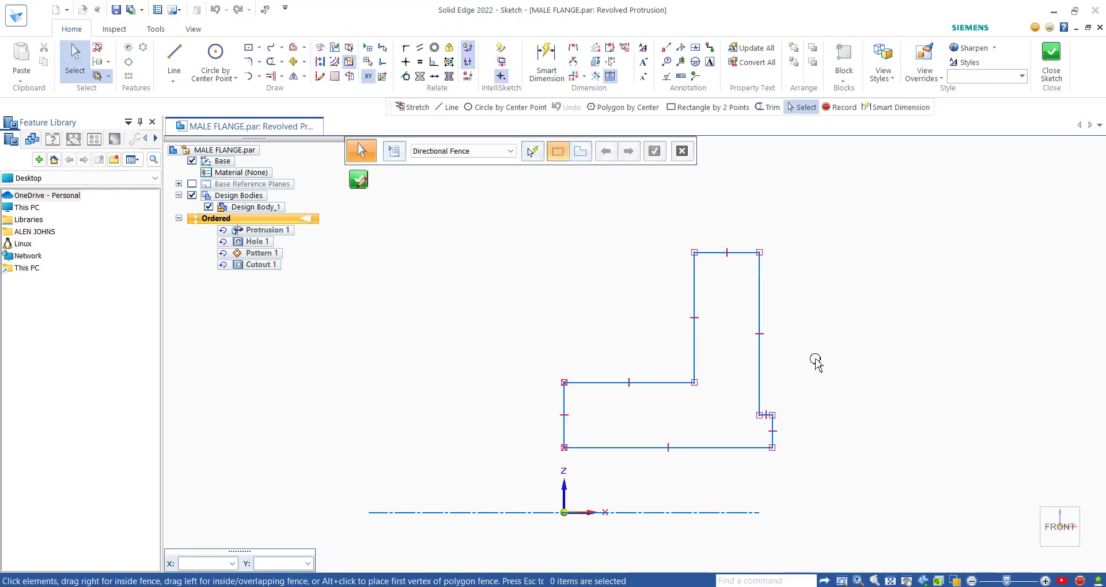
pyautogui.scroll(1, 824, 415)
pyautogui.scroll(1, 687, 349)
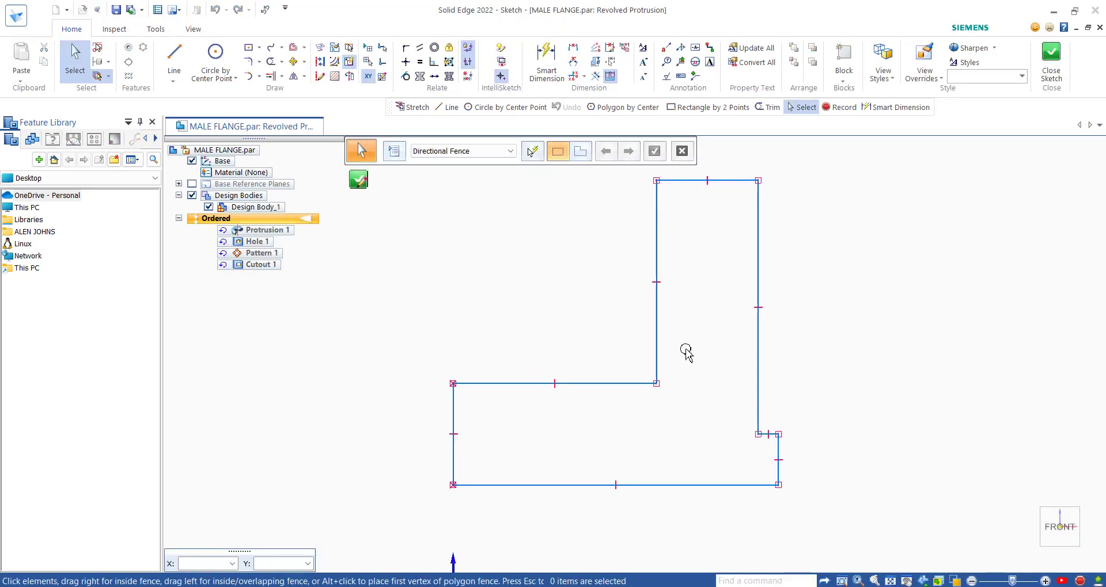
pyautogui.scroll(2, 590, 456)
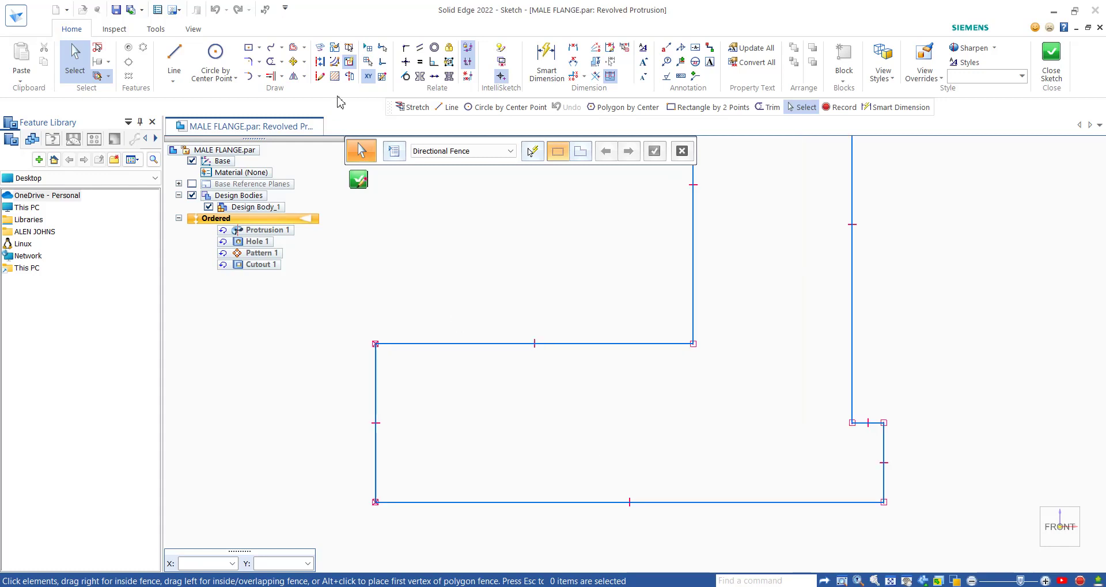
pyautogui.click(304, 76)
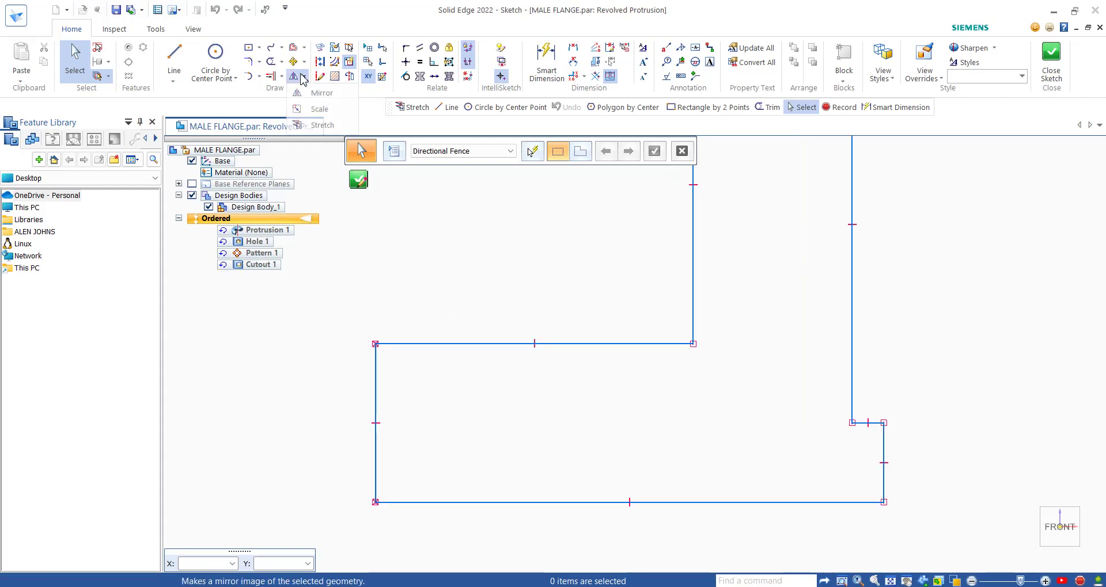
pyautogui.click(323, 125)
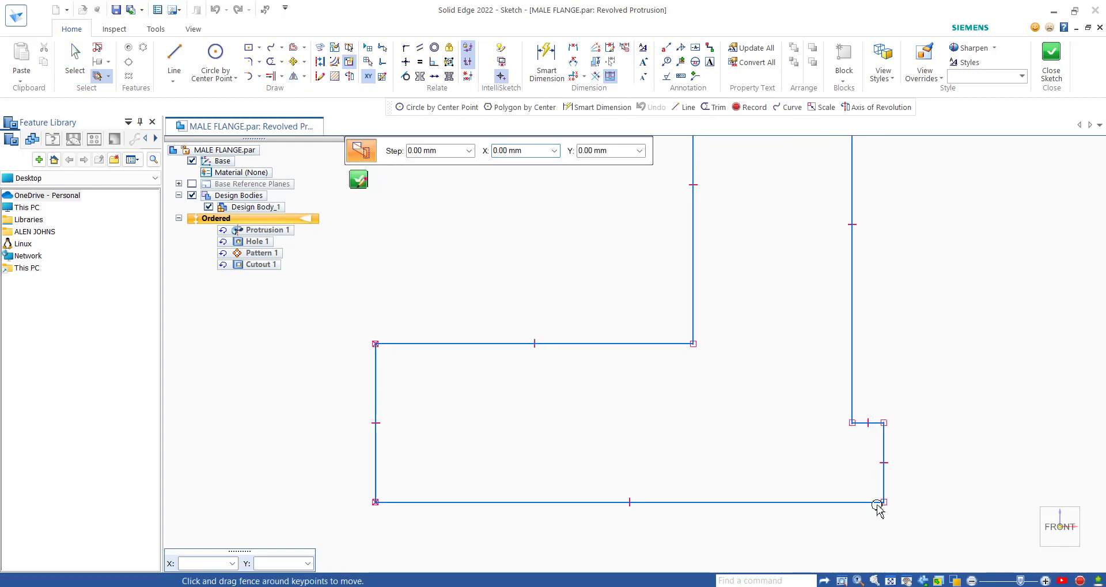
pyautogui.moveTo(866, 528); pyautogui.dragTo(925, 408)
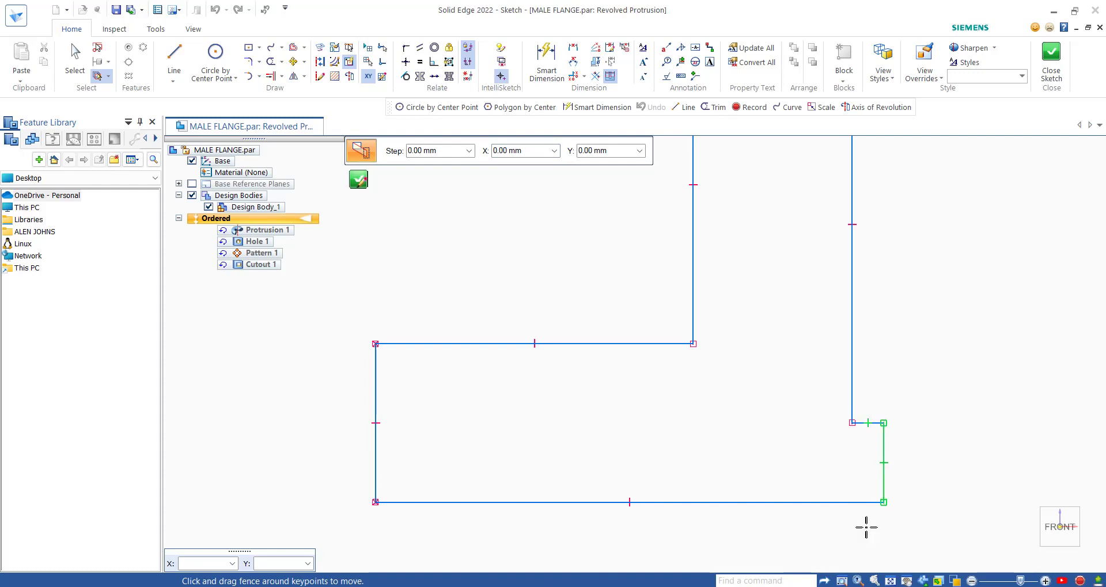
pyautogui.click(884, 423)
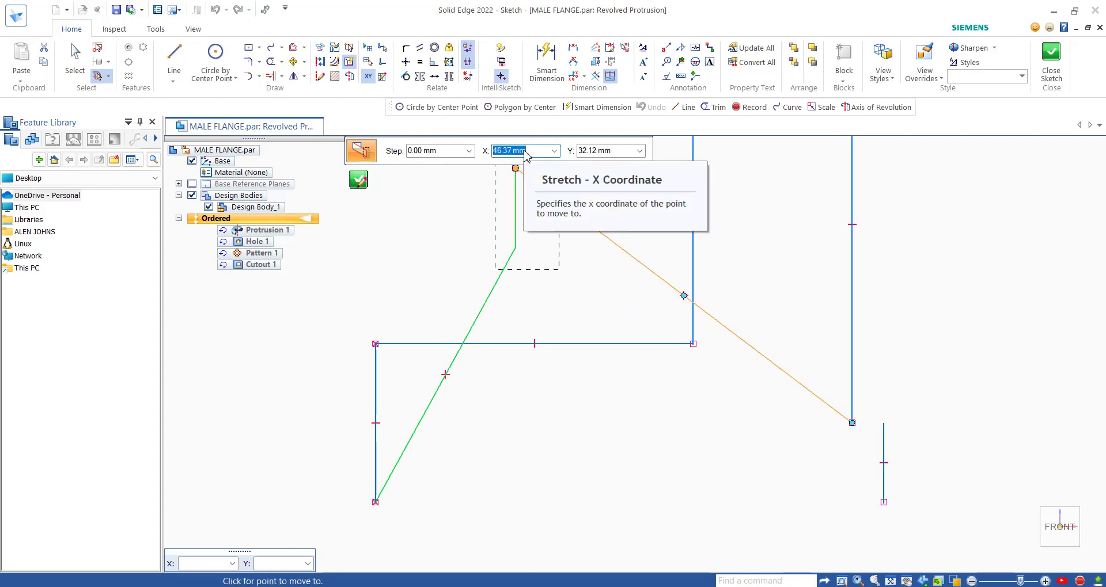
pyautogui.write('10')
pyautogui.click(605, 151)
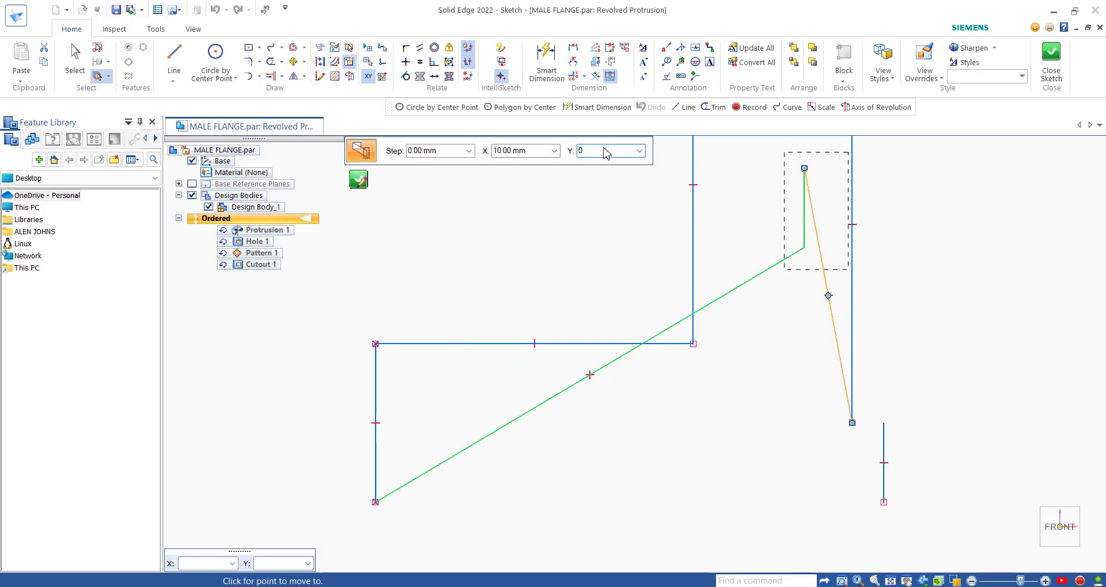
pyautogui.press('Return')
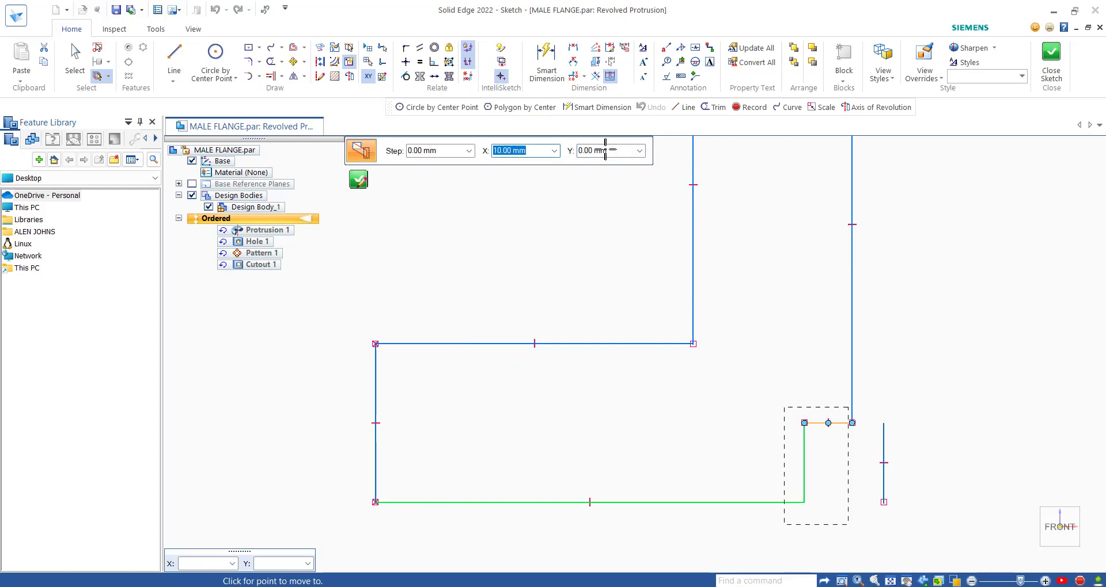
pyautogui.click(805, 437)
# Close the edited profile and finish the revolve to rebuild the flange
pyautogui.click(358, 181)
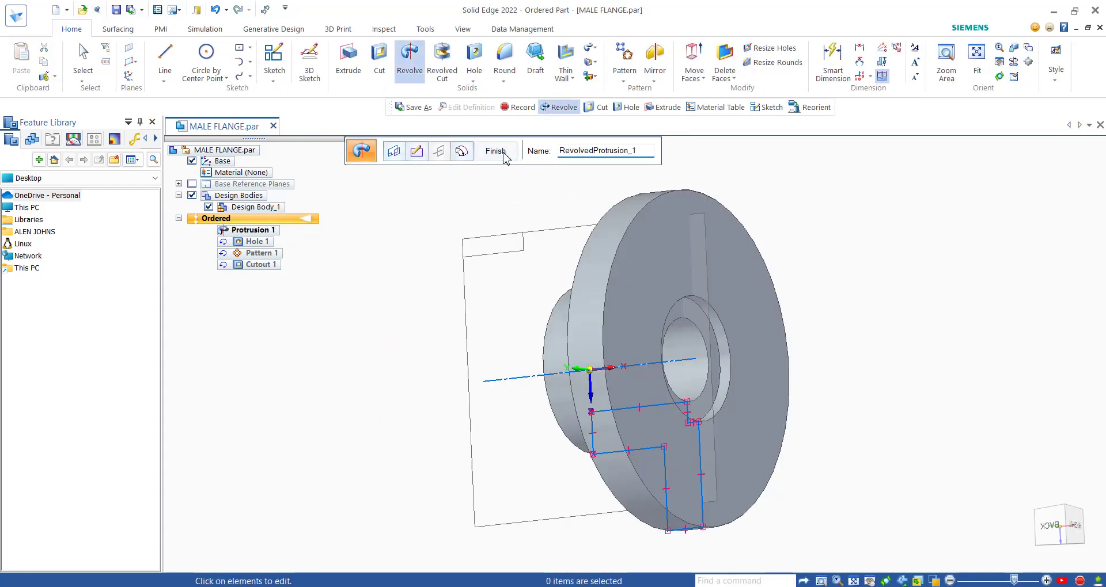
pyautogui.click(495, 151)
pyautogui.moveTo(583, 305); pyautogui.dragTo(476, 372, button='middle')
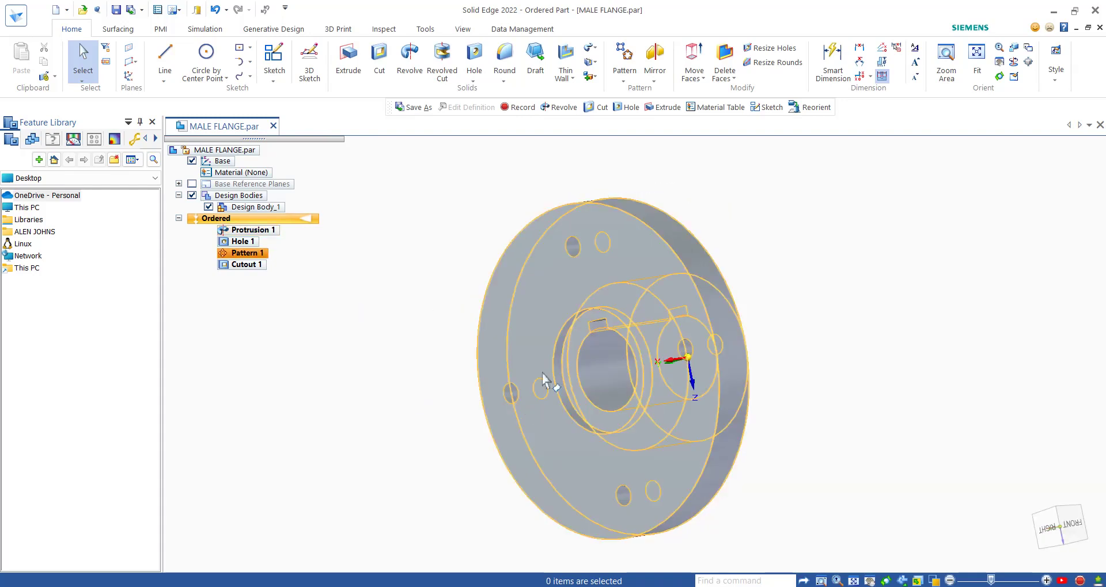
# Save a copy of the modified part as FEMALE FLANGE in the same UNPROTECTED TYPE FLANGE COUPLING folder and close the document
pyautogui.click(142, 10)
pyautogui.click(148, 26)
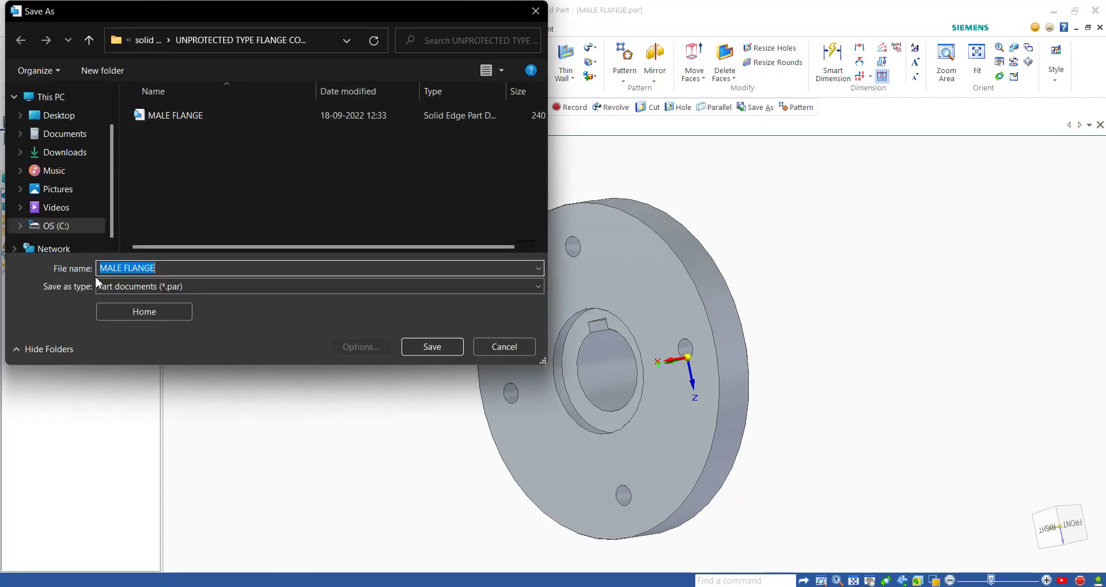
pyautogui.click(105, 269)
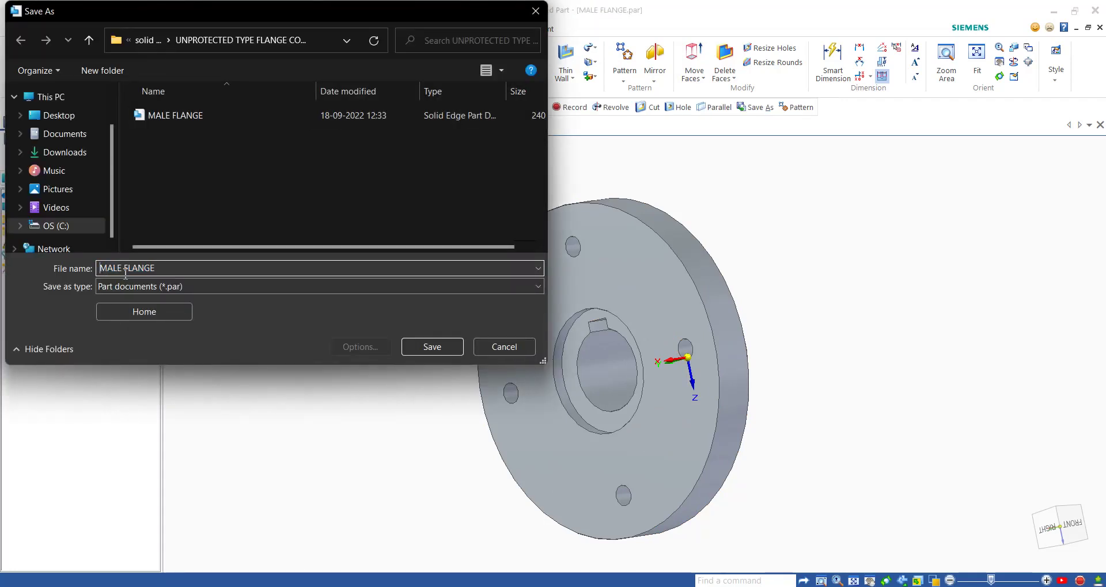
pyautogui.write('FE')
pyautogui.press('Return')
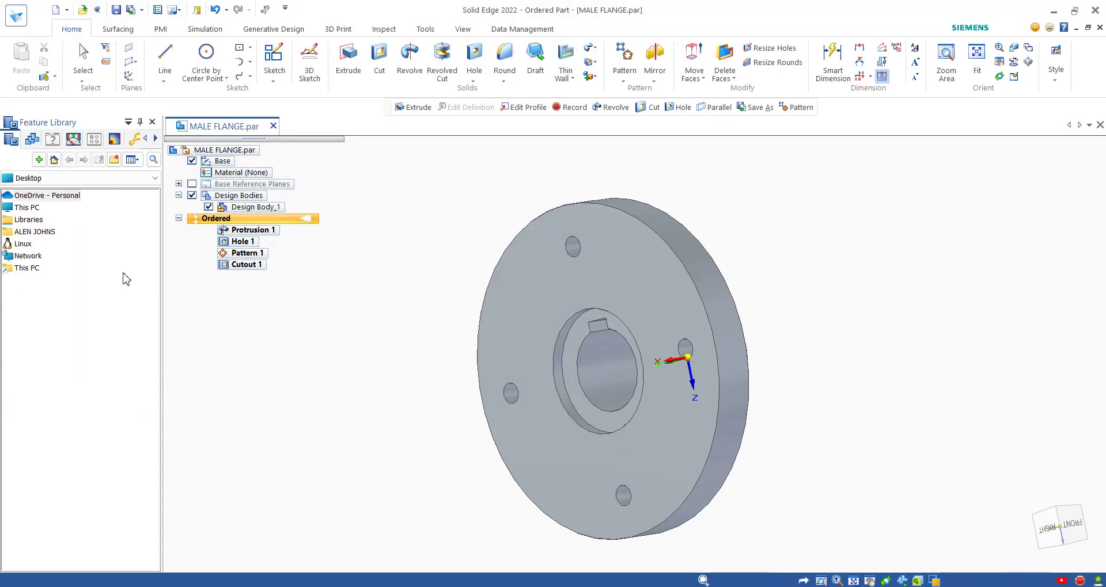
pyautogui.moveTo(404, 384); pyautogui.dragTo(328, 351, button='middle')
pyautogui.click(282, 126)
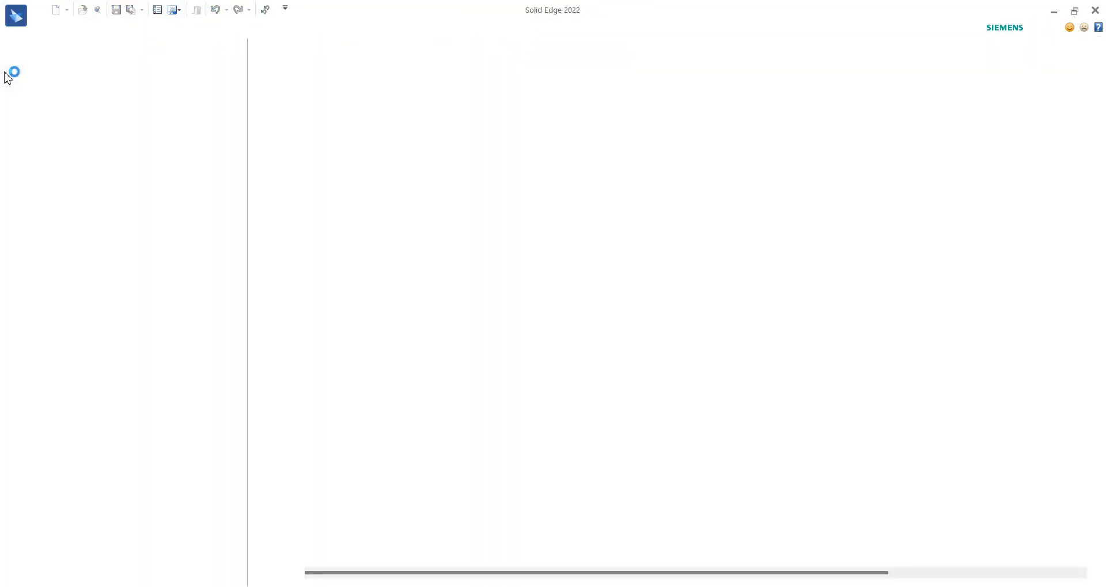
# Create a new part, display its base reference planes and switch it to the ordered modeling environment
pyautogui.click(17, 82)
pyautogui.click(194, 239)
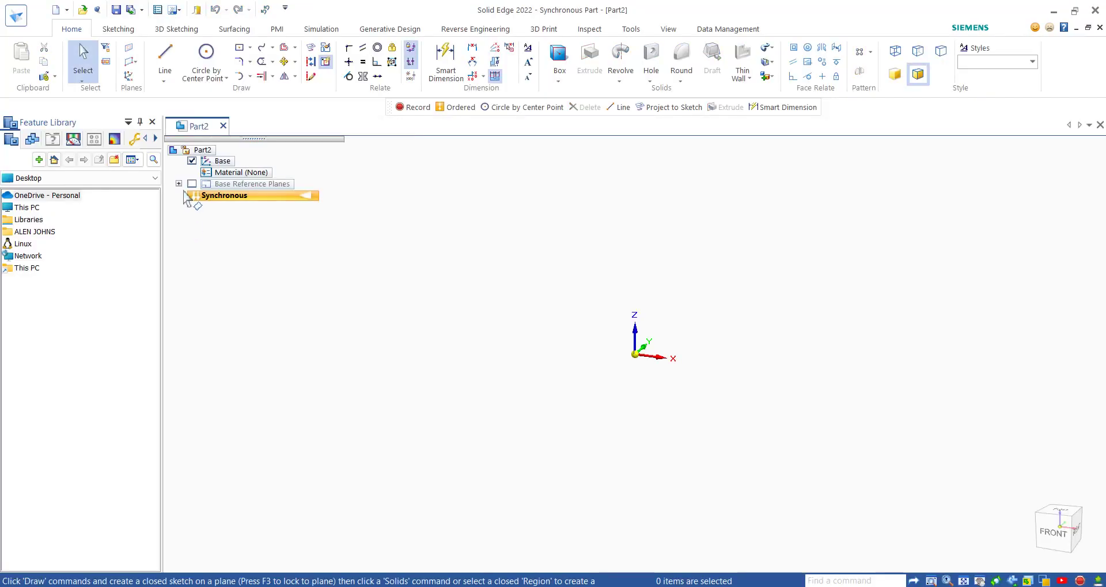
pyautogui.click(192, 183)
pyautogui.rightClick(202, 198)
pyautogui.click(259, 348)
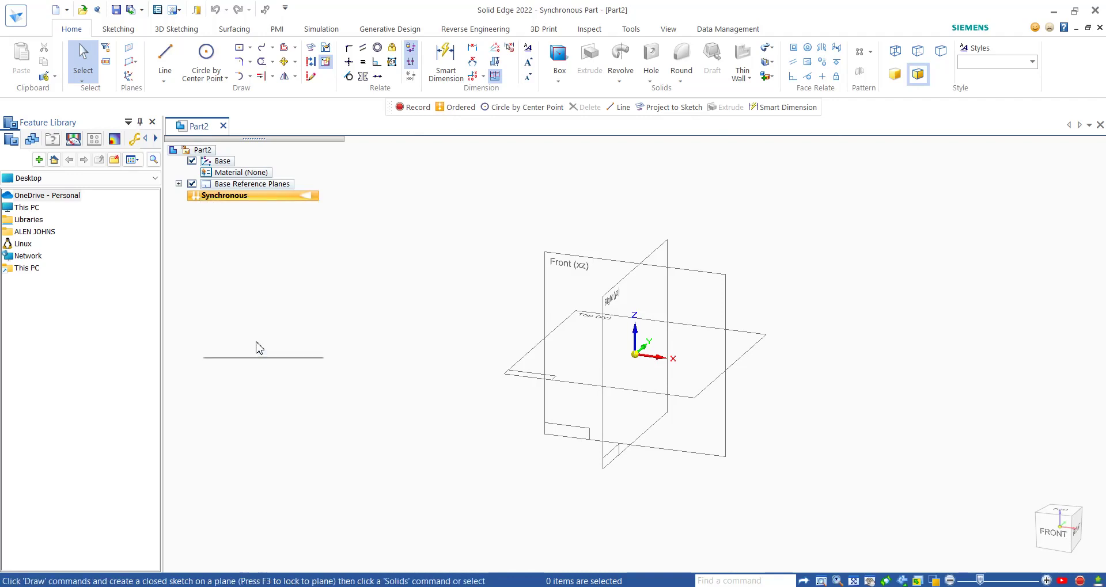
# Sketch a 40 mm diameter circle centered at the origin on the Front (xz) plane as an Extrude profile
pyautogui.click(353, 62)
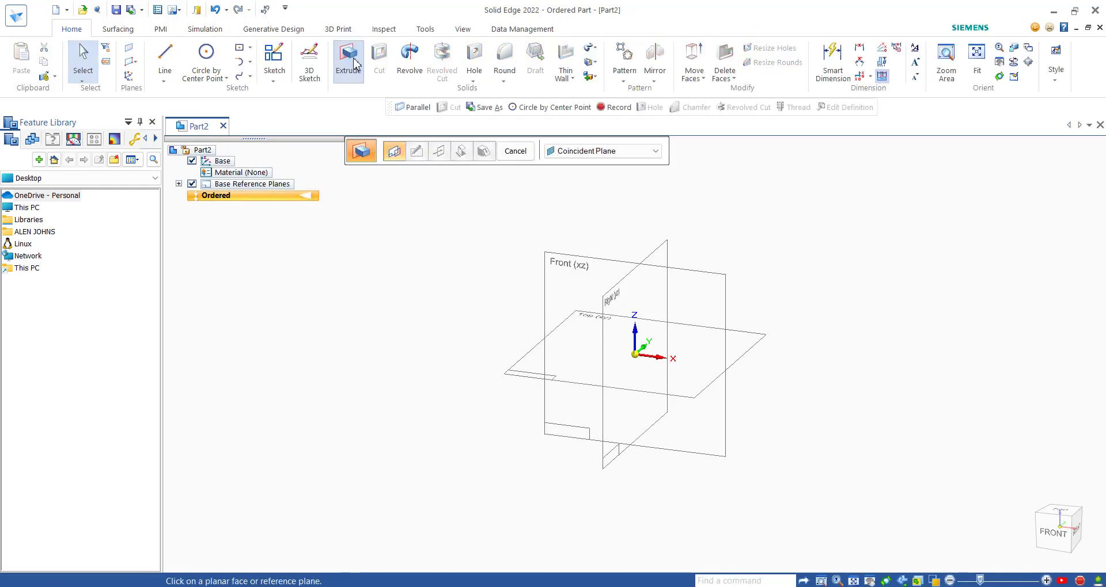
pyautogui.click(570, 295)
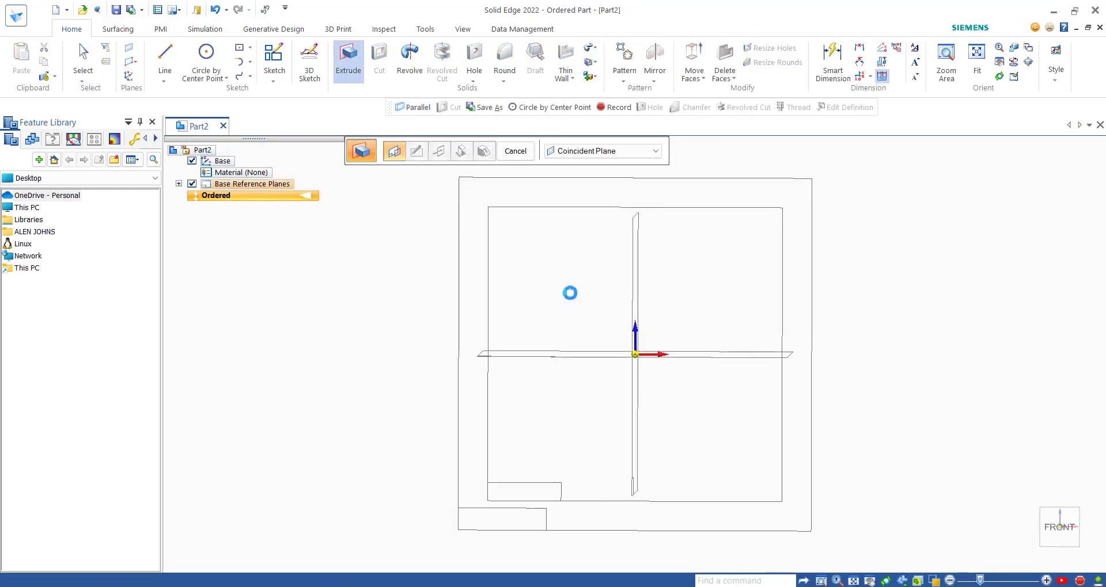
pyautogui.click(216, 60)
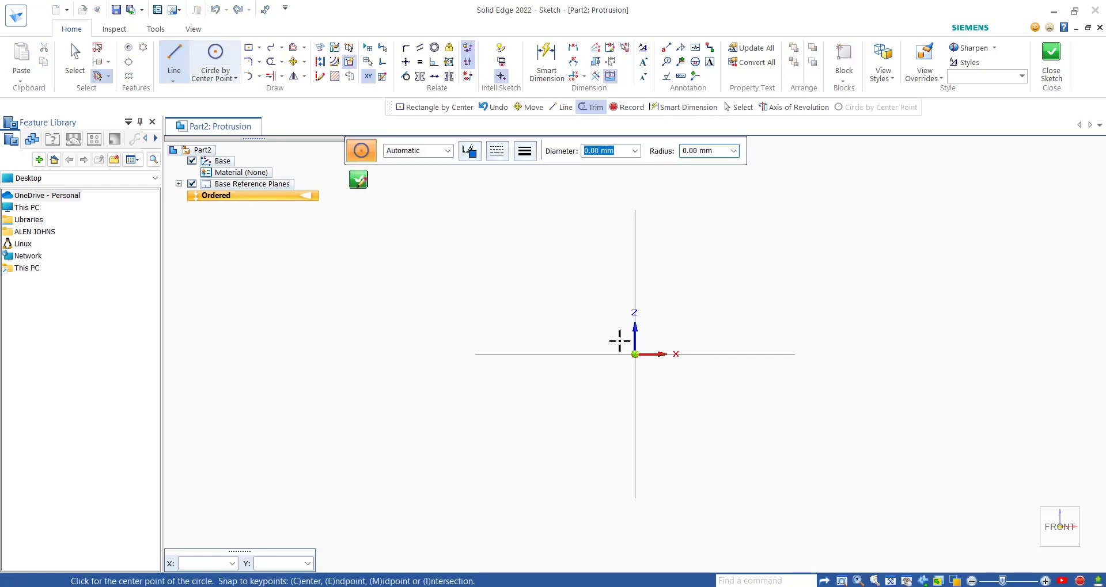
pyautogui.click(635, 354)
pyautogui.write('40')
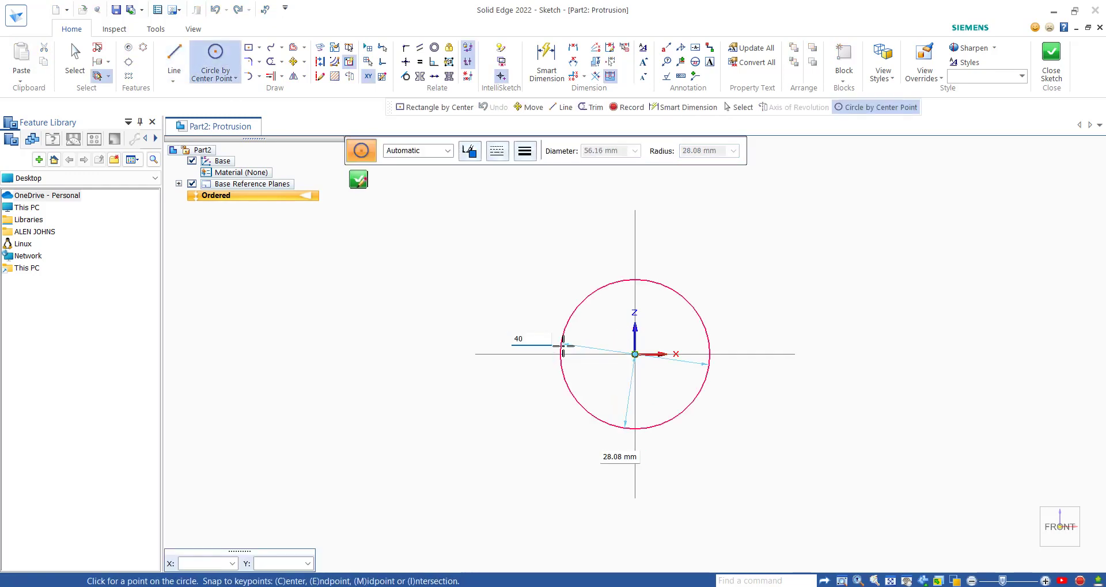
pyautogui.press('Return')
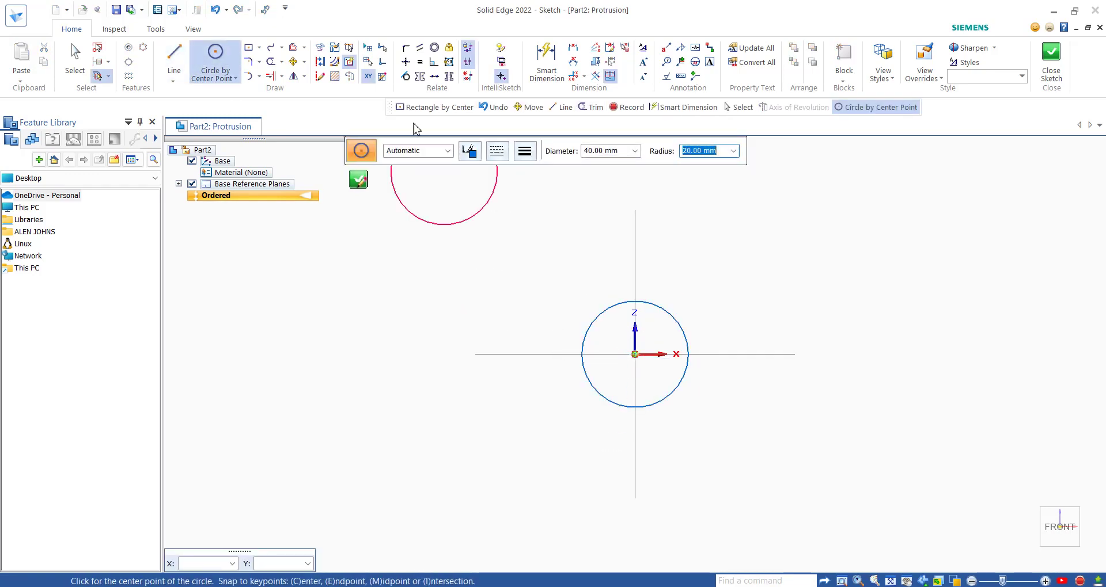
pyautogui.click(358, 179)
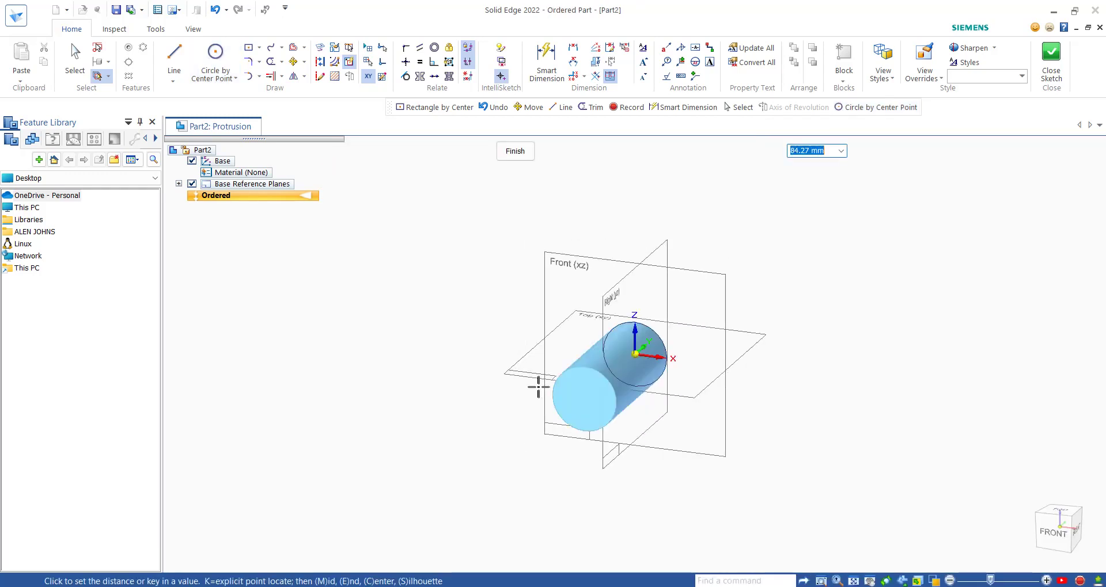
# Extrude the circle 90 mm toward the front side of the Front plane and finish the protrusion
pyautogui.press('Return')
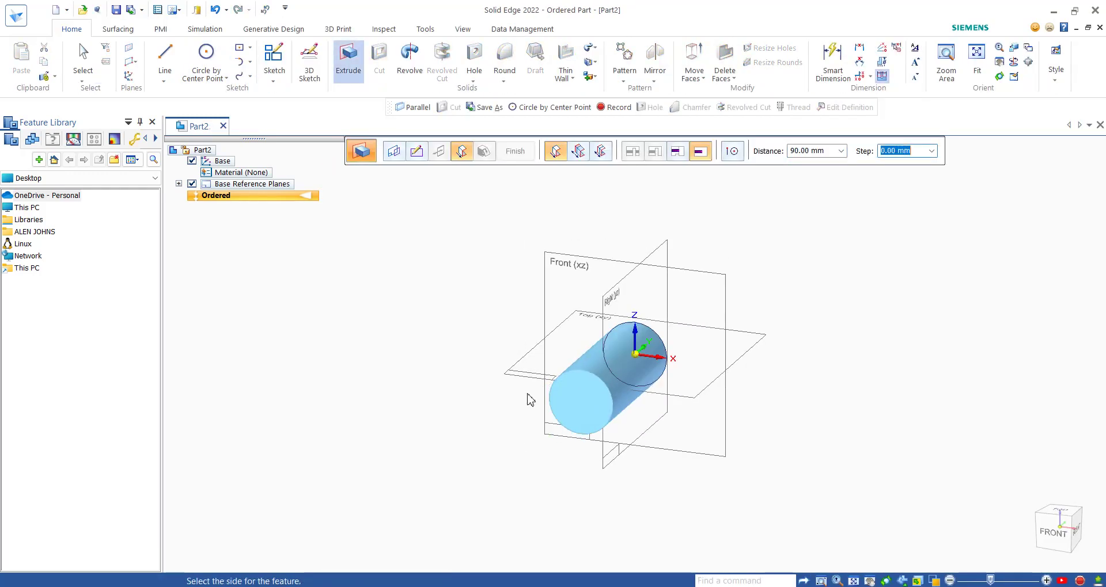
pyautogui.click(528, 397)
pyautogui.click(514, 151)
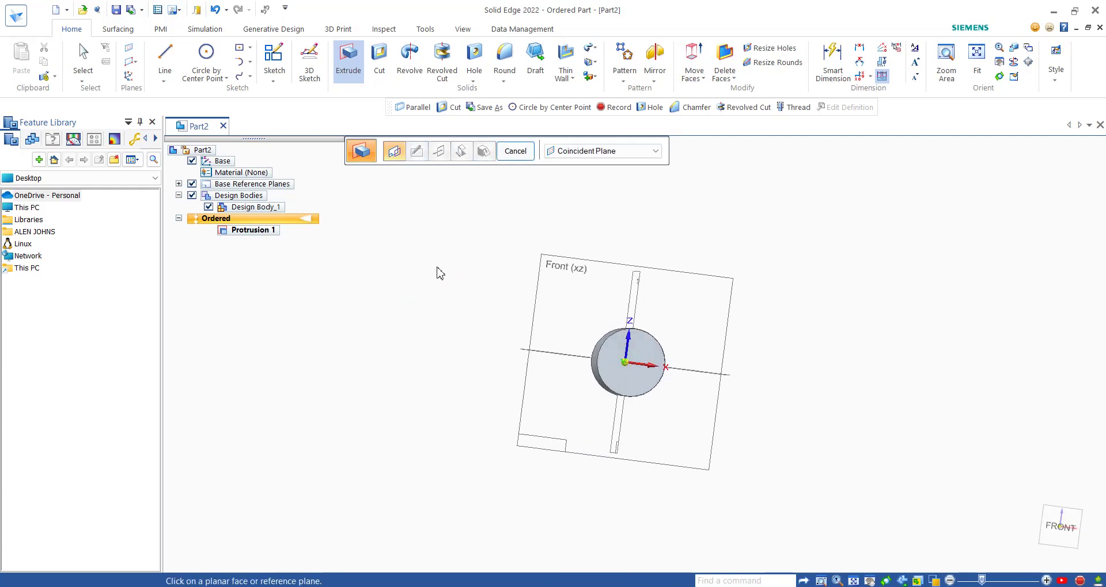
# Show the base reference planes and create a parallel plane 20 mm from the Right (yz) plane in the positive X direction
pyautogui.click(135, 65)
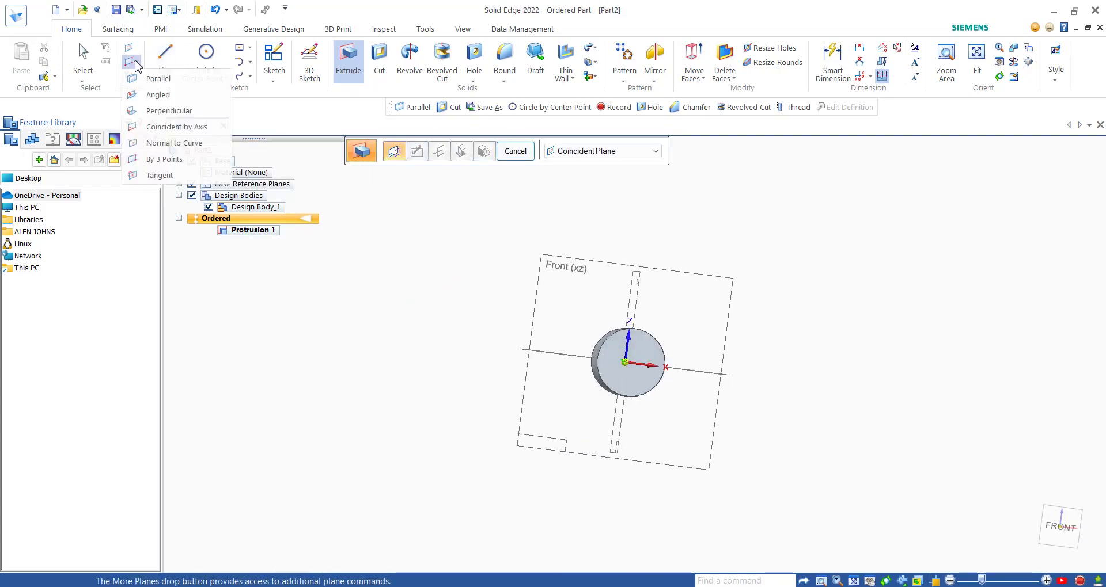
pyautogui.click(176, 81)
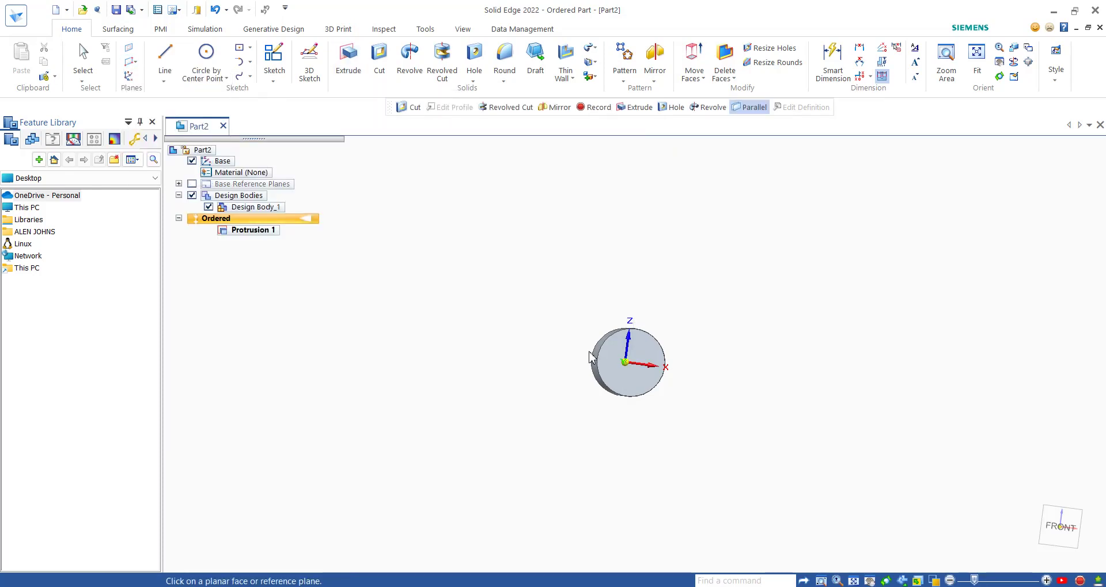
pyautogui.click(192, 185)
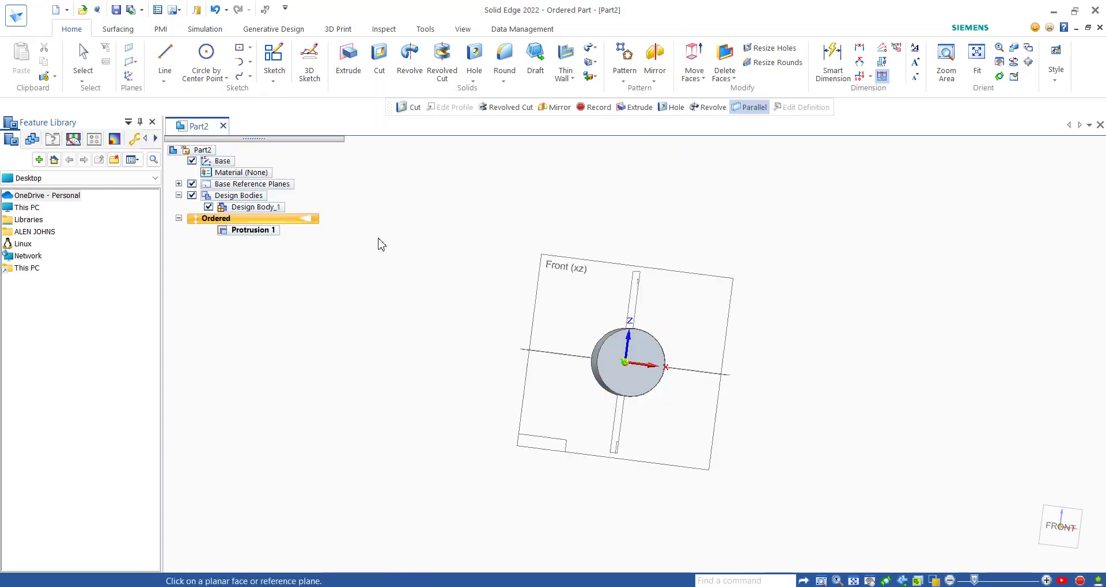
pyautogui.click(636, 302)
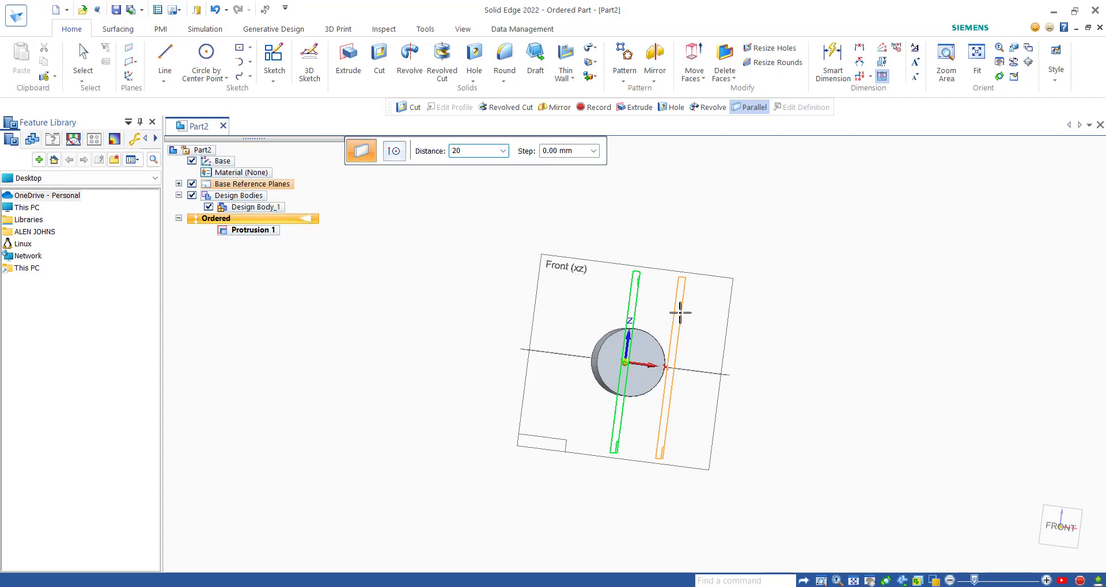
pyautogui.press('Tab')
pyautogui.click(681, 318)
# Start a Cut with its profile sketch on the new parallel plane beside the cylinder
pyautogui.scroll(2, 667, 341)
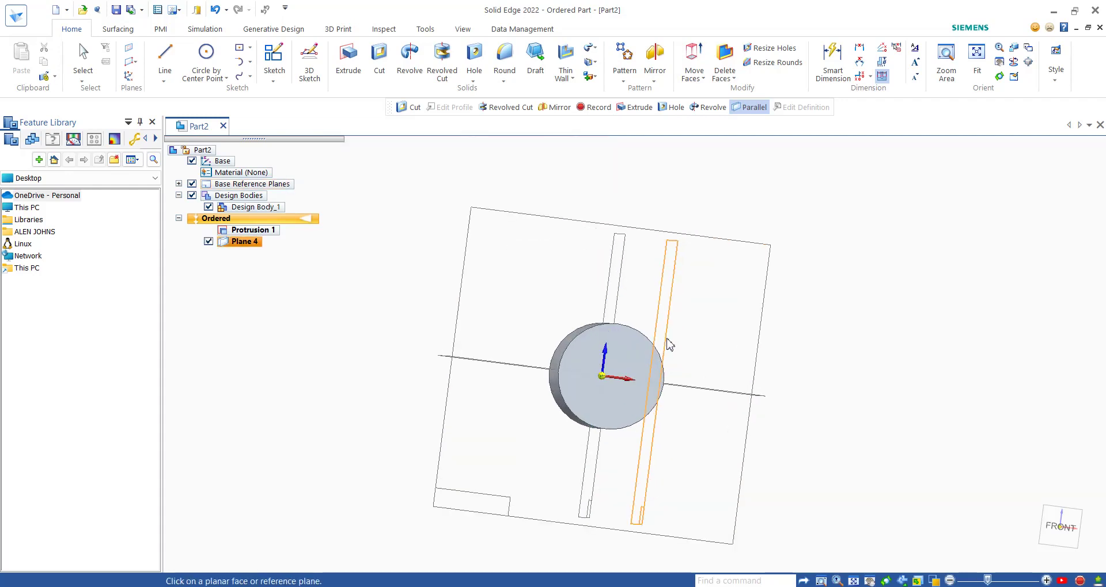
pyautogui.click(379, 72)
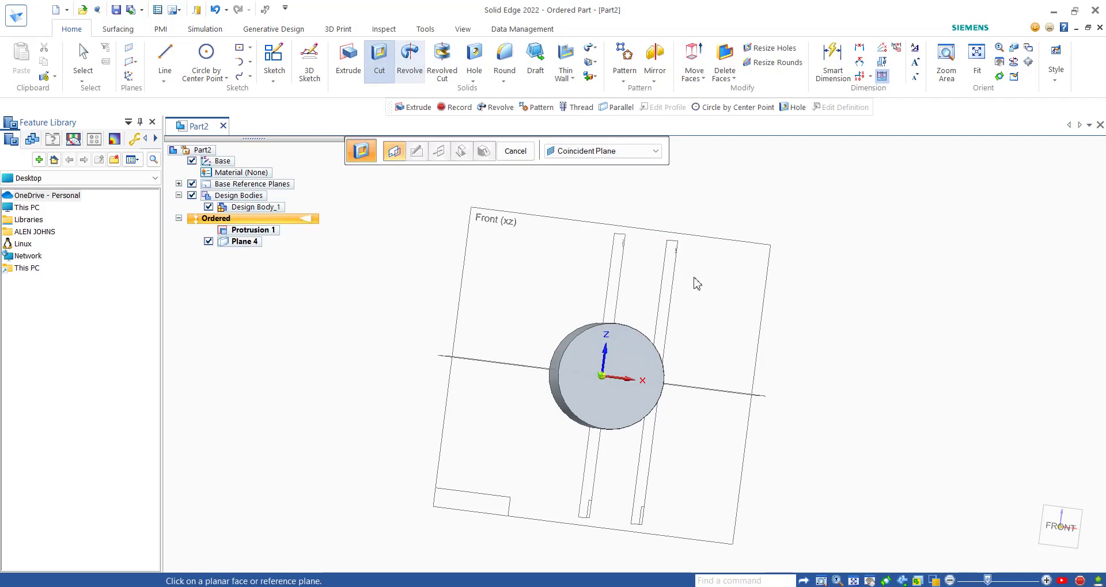
pyautogui.click(672, 278)
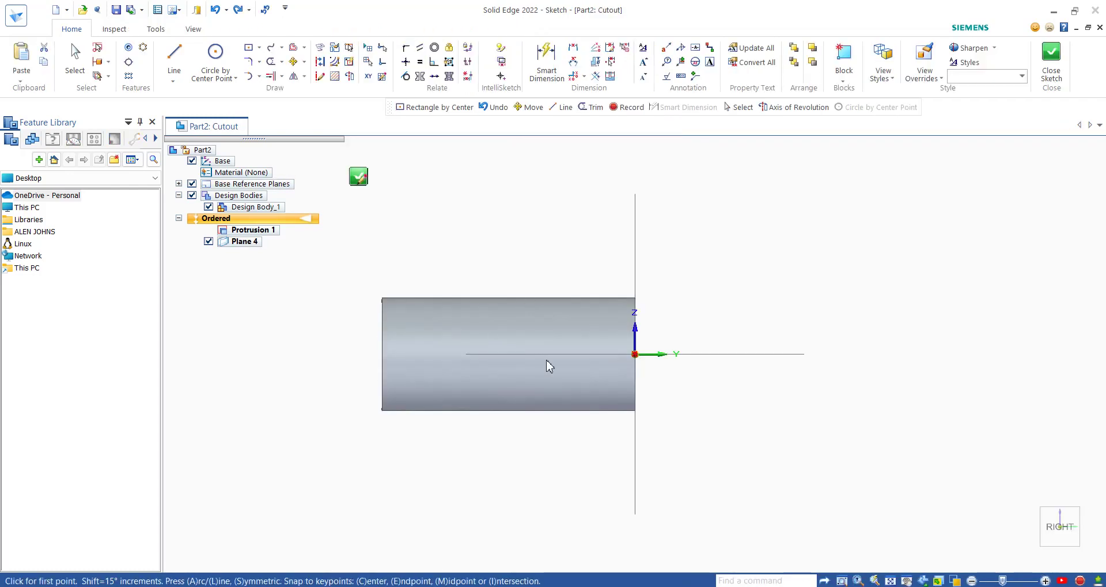
pyautogui.scroll(-4, 239, 341)
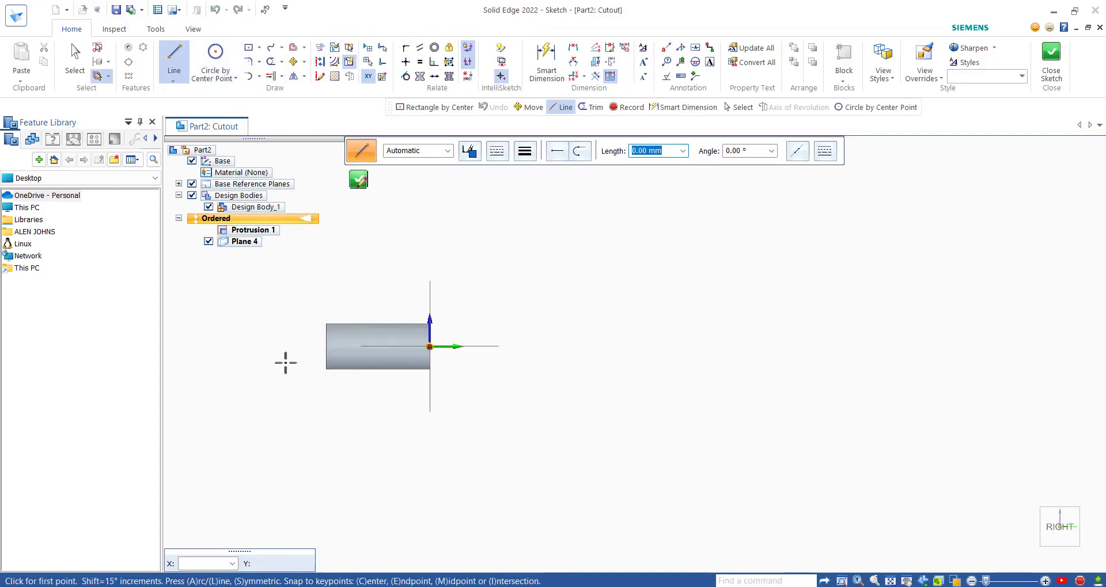
pyautogui.scroll(2, 284, 363)
pyautogui.scroll(2, 243, 356)
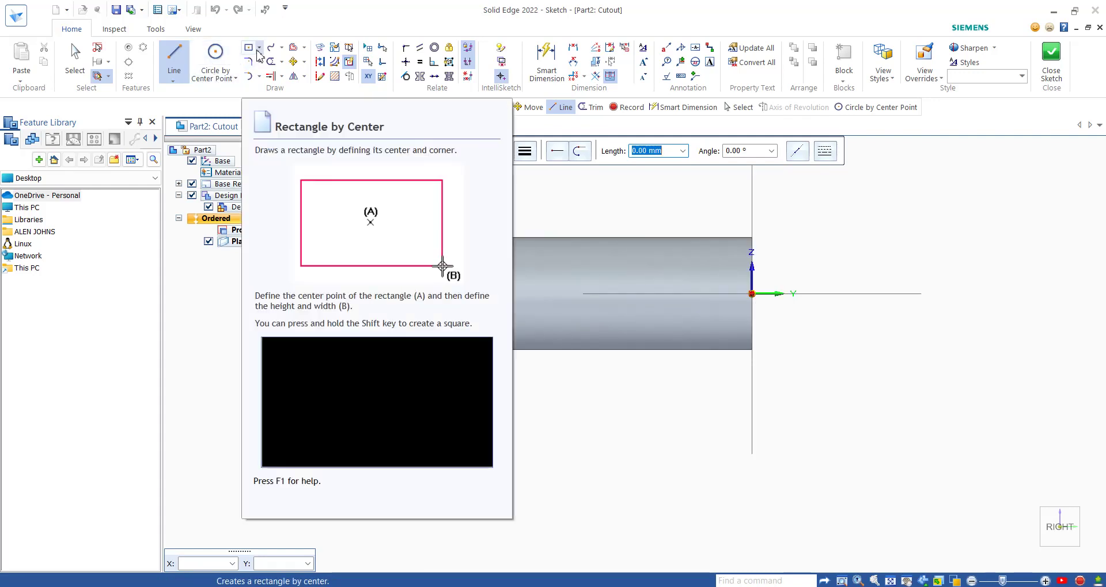
# Draw an 80 mm by 12 mm horizontal rectangle by center in the empty area below the cylinder
pyautogui.click(257, 52)
pyautogui.click(276, 64)
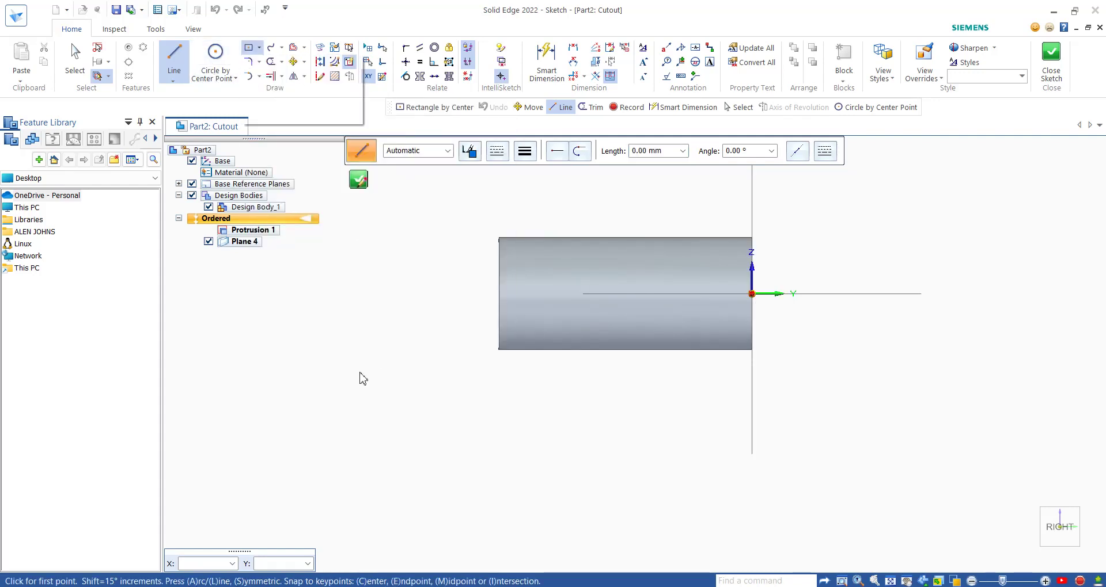
pyautogui.click(346, 449)
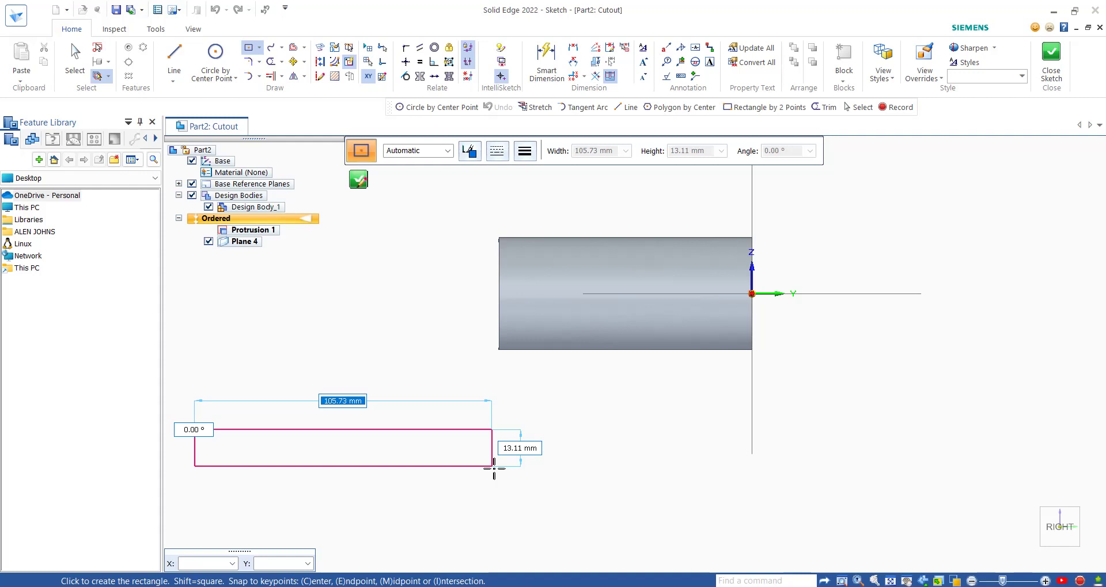
pyautogui.write('80')
pyautogui.press('Tab')
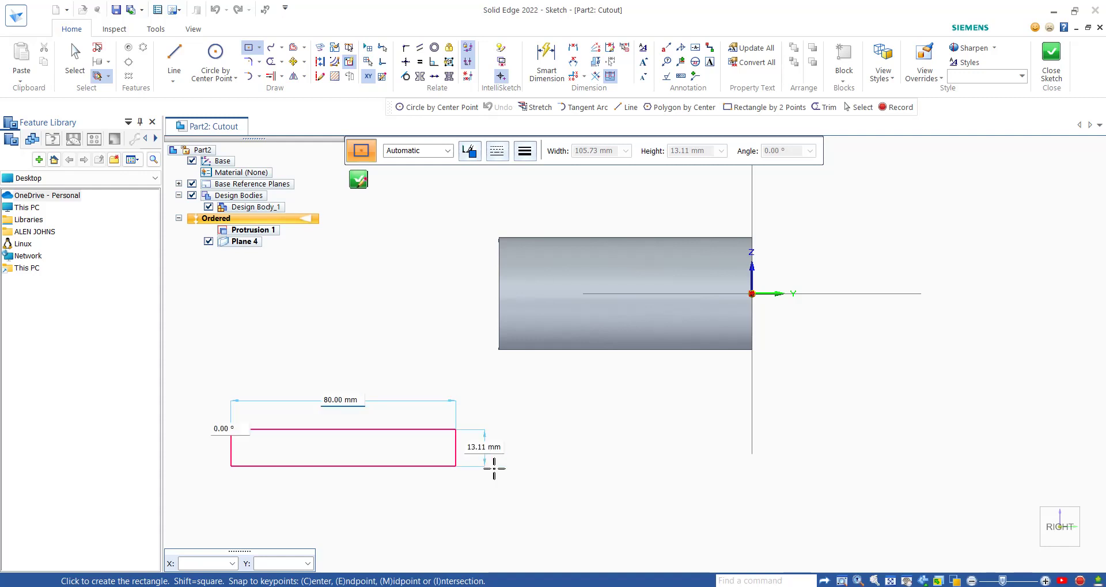
pyautogui.write('12')
pyautogui.press('Tab')
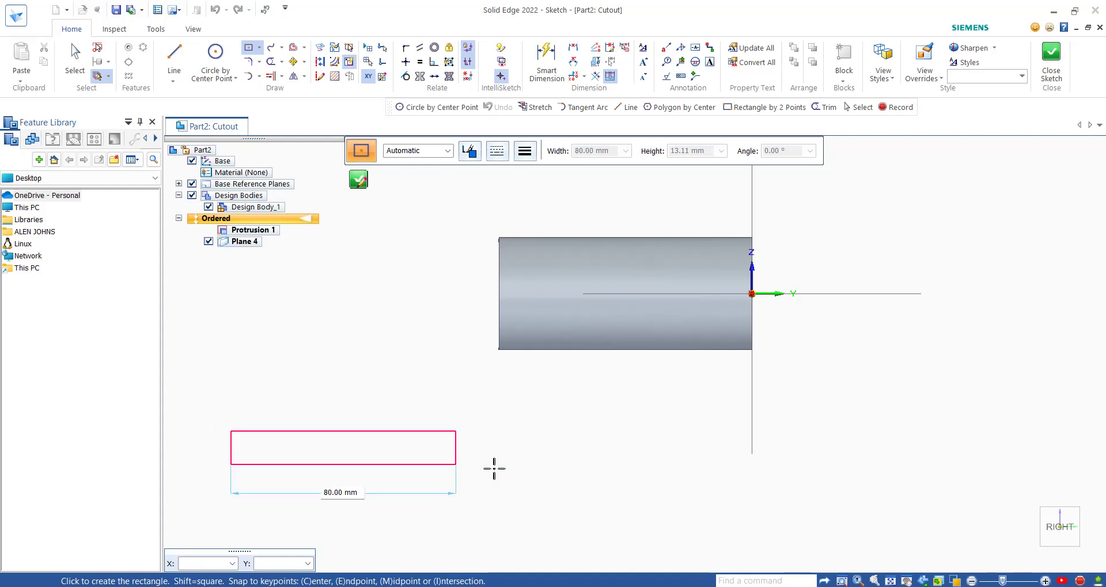
pyautogui.press('Return')
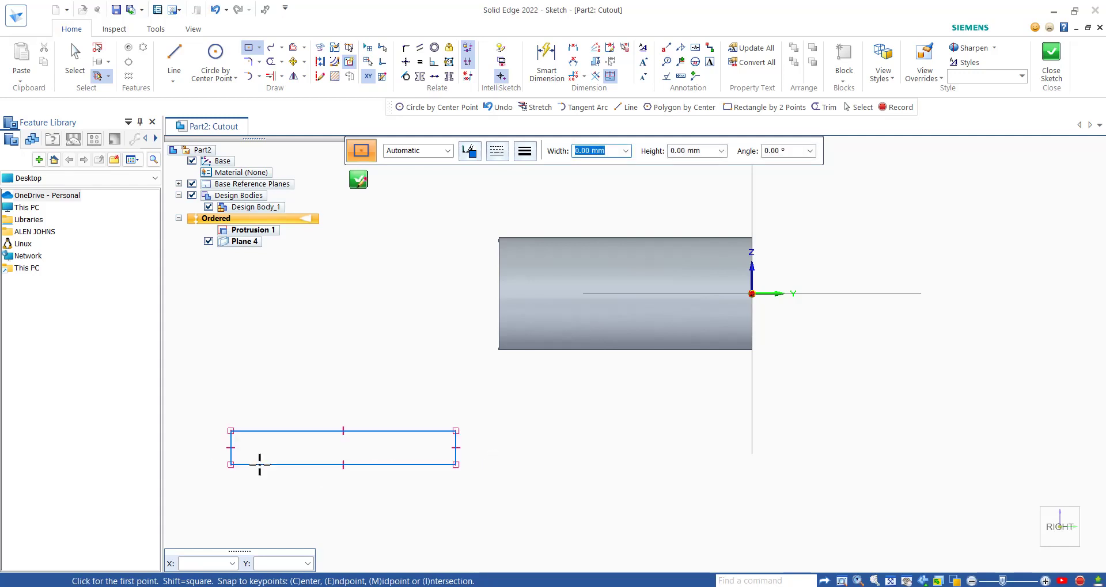
# Round the rectangle's left end with a 12 mm diameter circle at that side's midpoint, trimming the inner arc and the short side
pyautogui.click(215, 53)
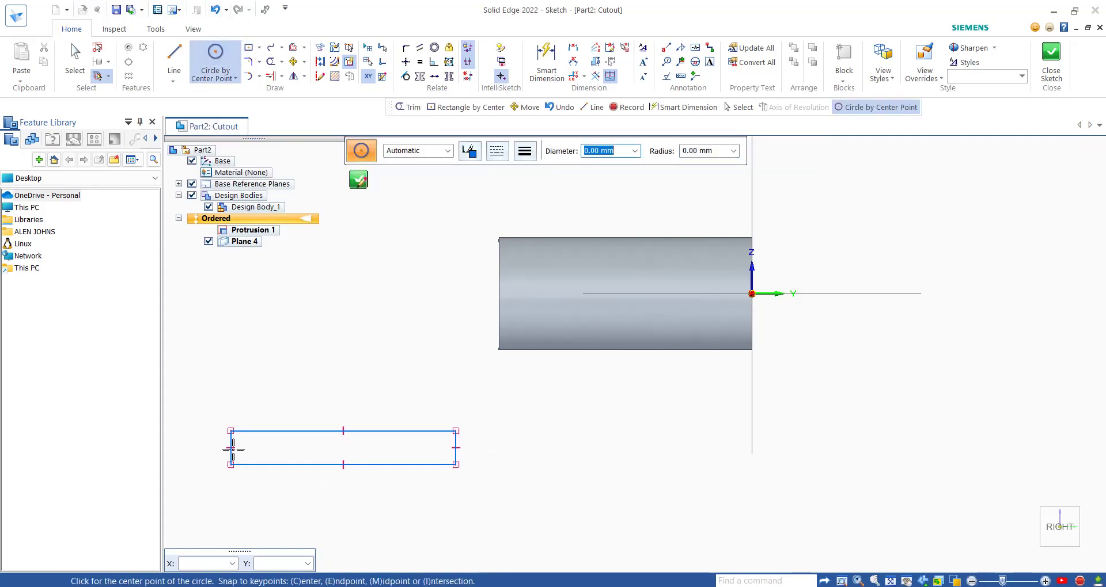
pyautogui.scroll(3, 179, 481)
pyautogui.scroll(1, 179, 481)
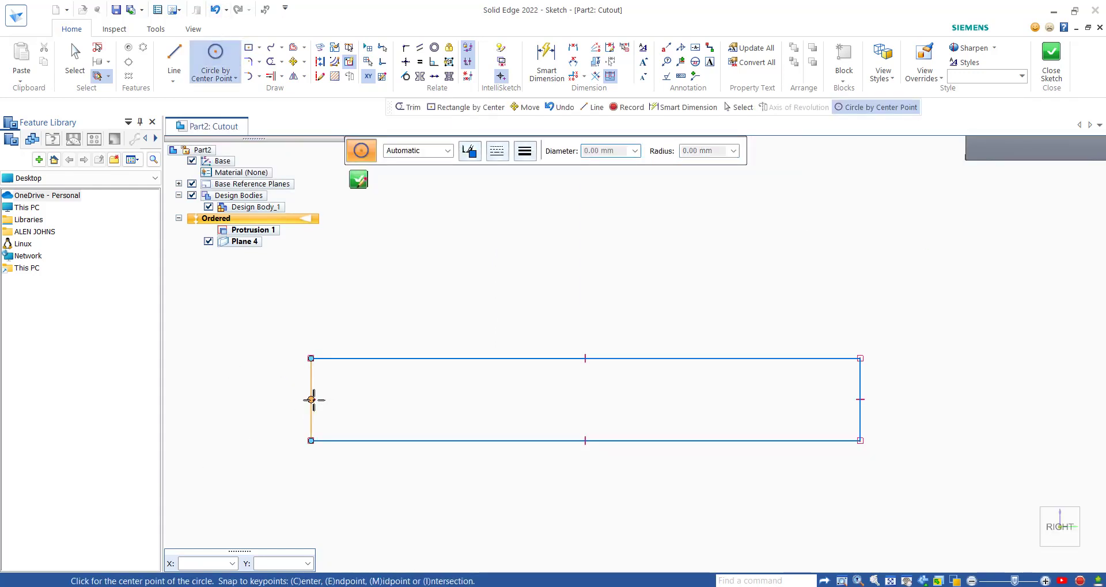
pyautogui.click(311, 399)
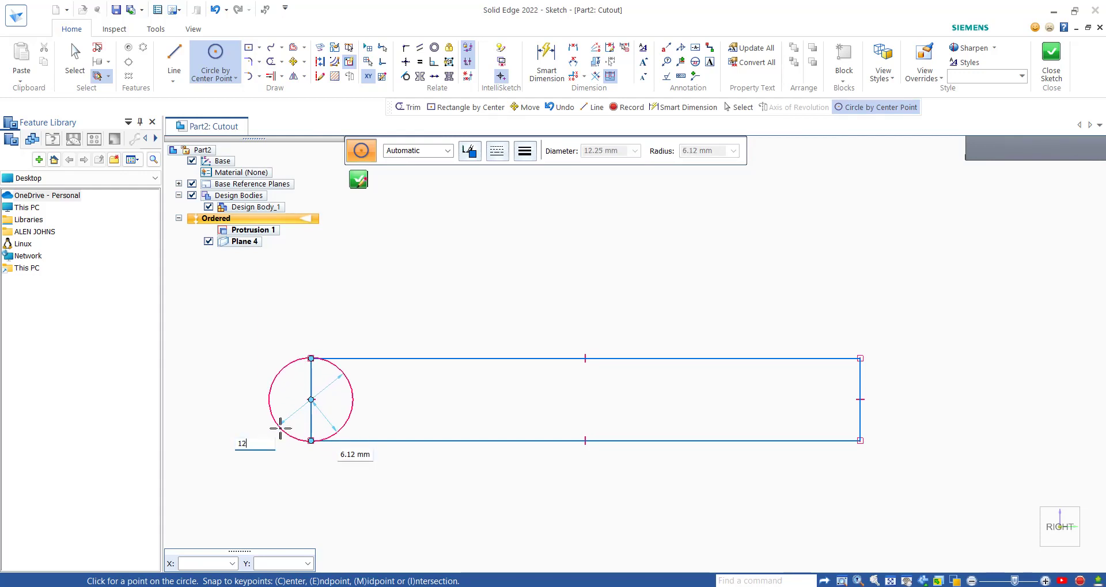
pyautogui.press('Return')
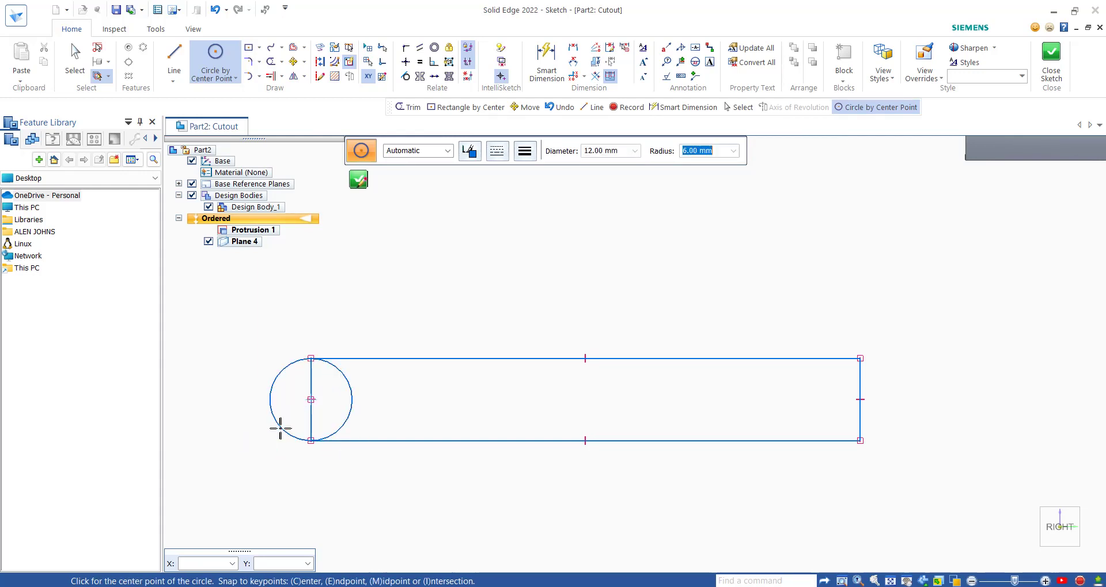
pyautogui.click(269, 65)
pyautogui.moveTo(304, 402)
pyautogui.mouseDown()
pyautogui.moveTo(395, 405)
pyautogui.moveTo(385, 397)
pyautogui.mouseUp()
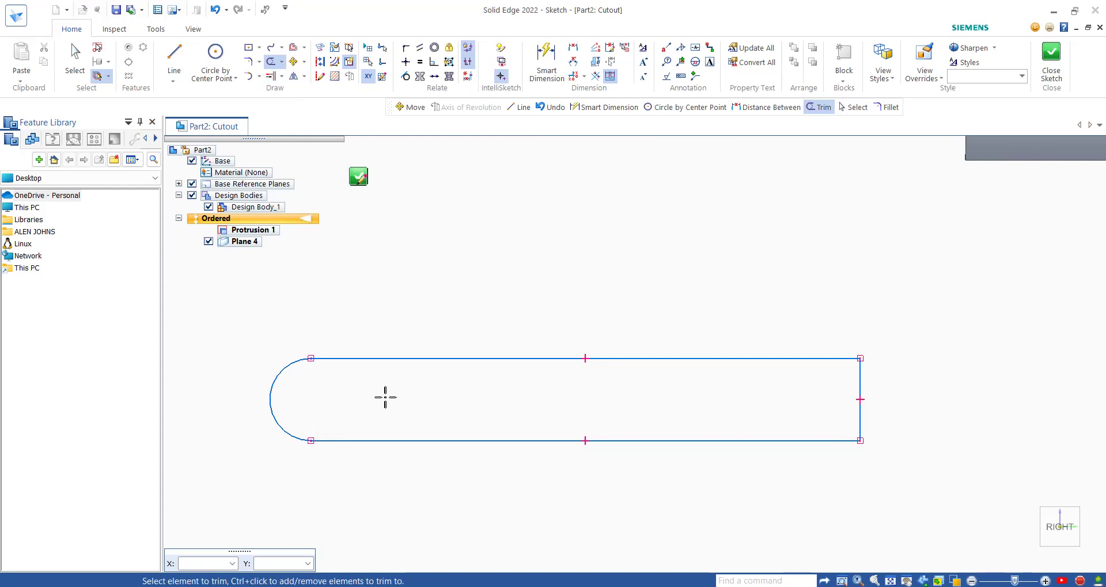
# Move the whole slot profile by its straight short side's midpoint to the origin on the cylinder's end, and finish the sketch
pyautogui.click(293, 62)
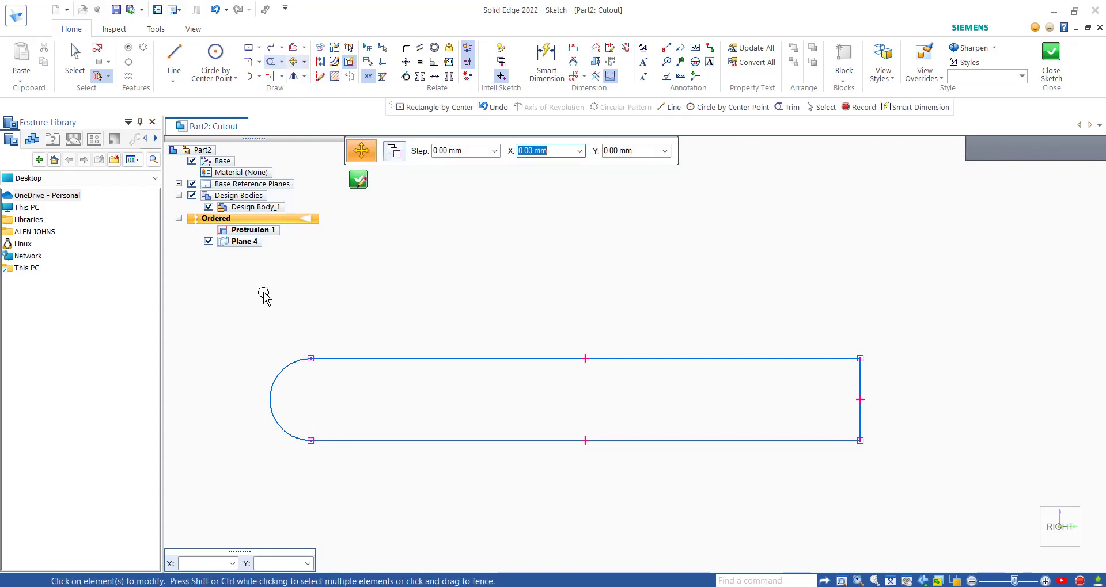
pyautogui.moveTo(741, 495); pyautogui.dragTo(930, 505)
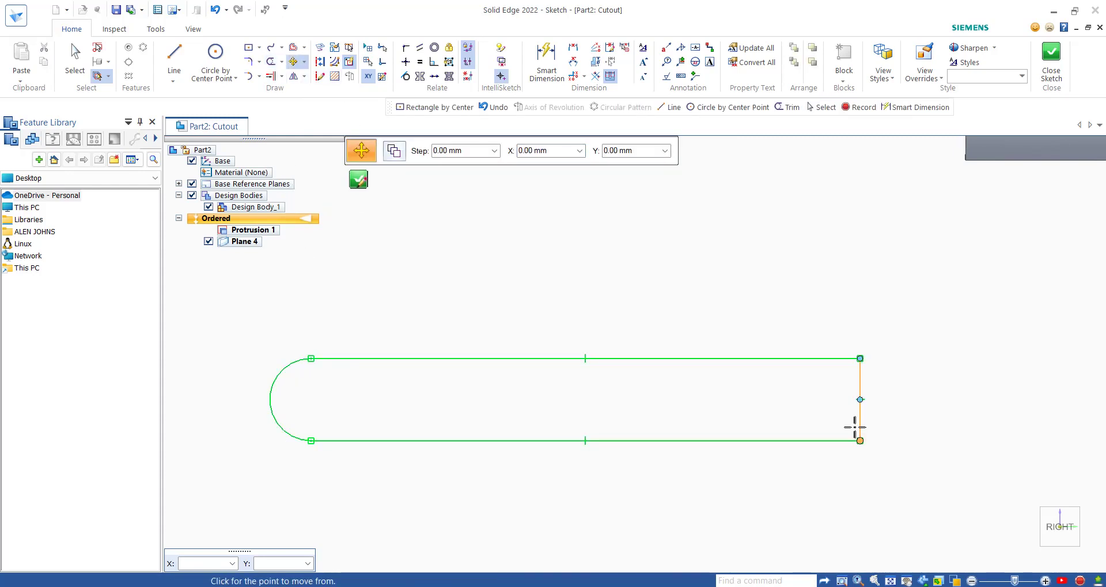
pyautogui.click(859, 399)
pyautogui.scroll(-5, 858, 397)
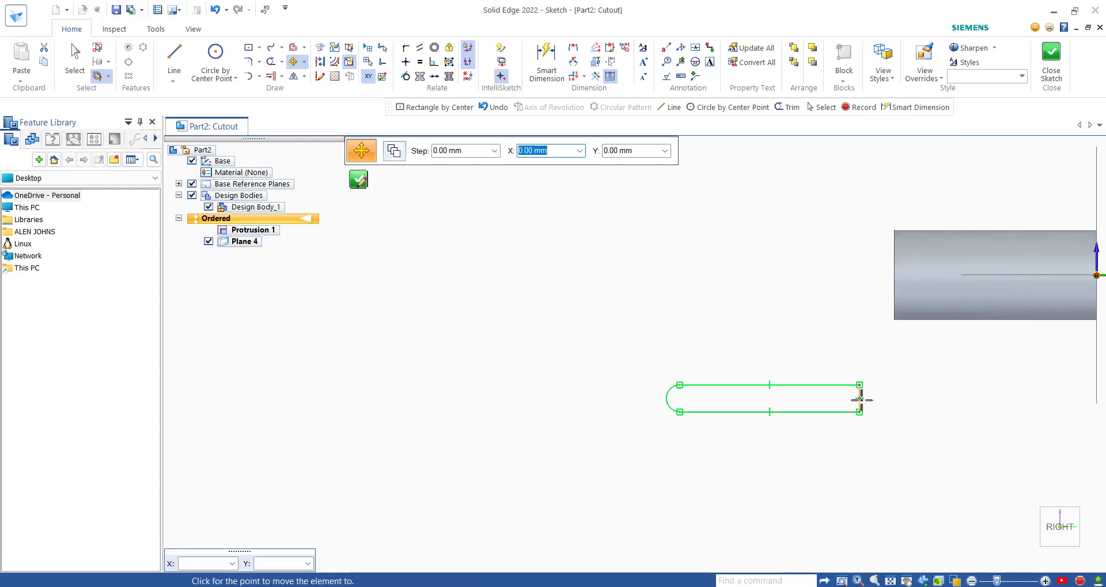
pyautogui.scroll(5, 1020, 327)
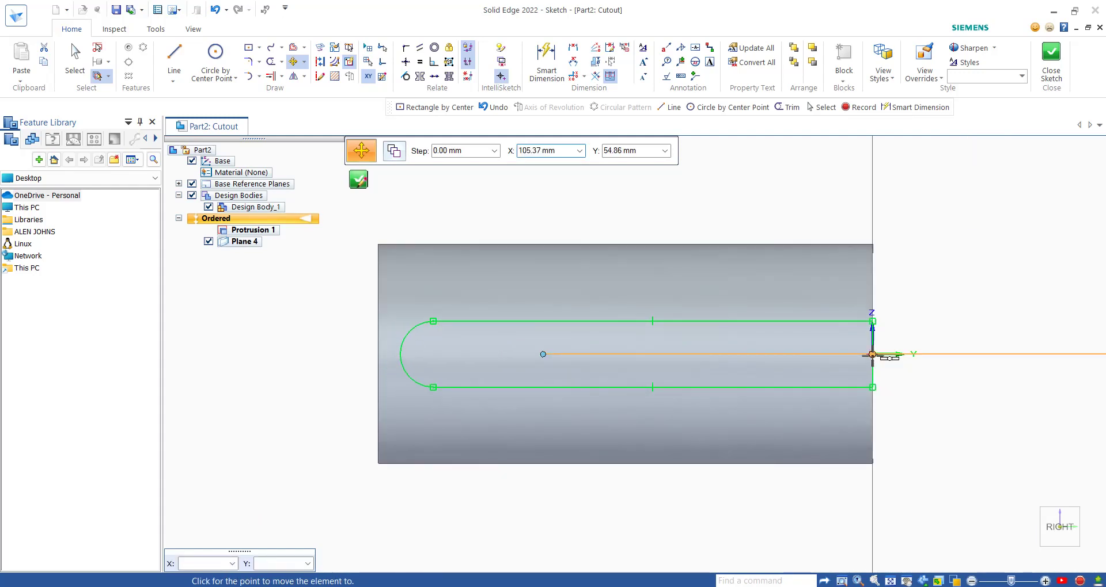
pyautogui.click(871, 354)
pyautogui.click(358, 181)
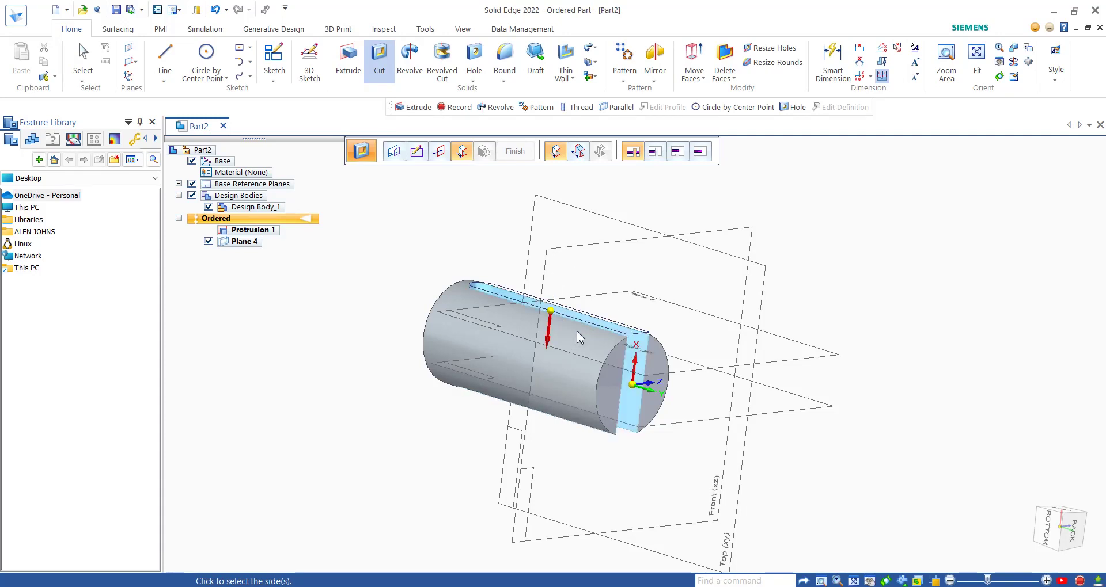
# Cut the slot profile to a finite depth of 4 mm into the cylinder and finish the keyway feature
pyautogui.moveTo(597, 327); pyautogui.dragTo(596, 213, button='middle')
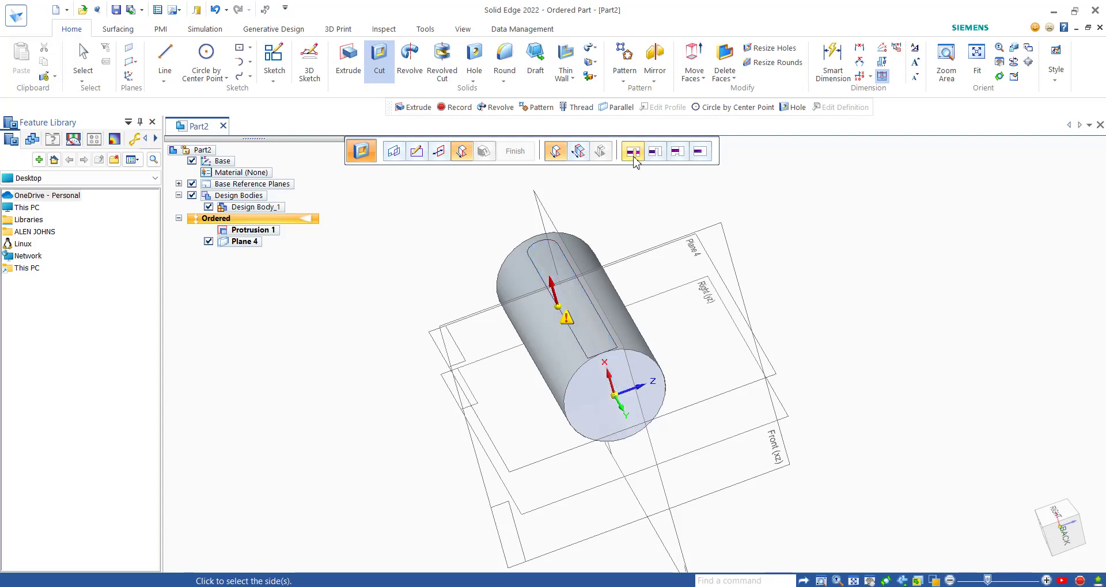
pyautogui.click(684, 152)
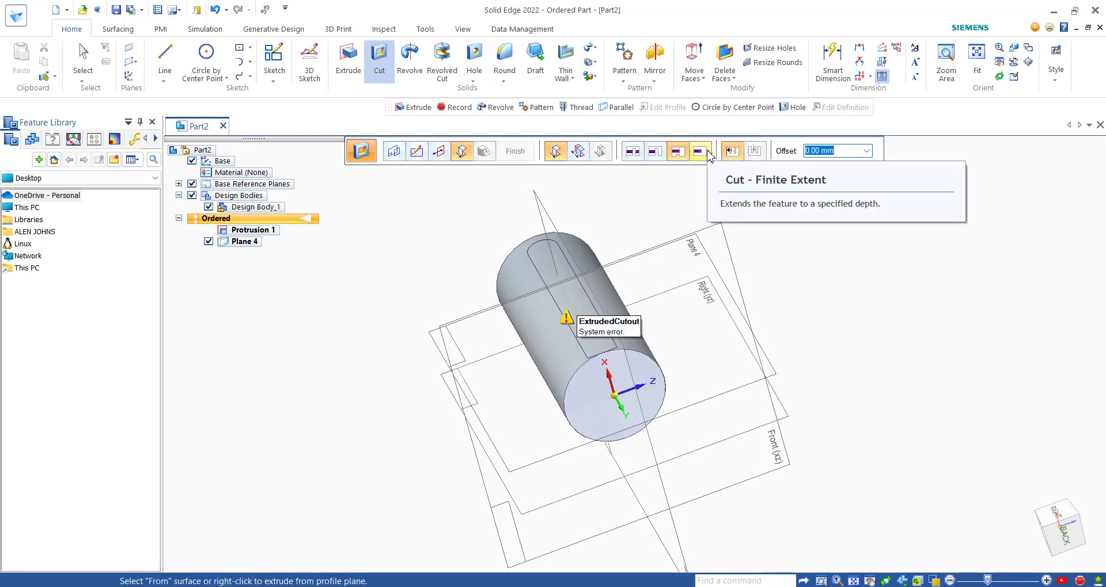
pyautogui.click(708, 156)
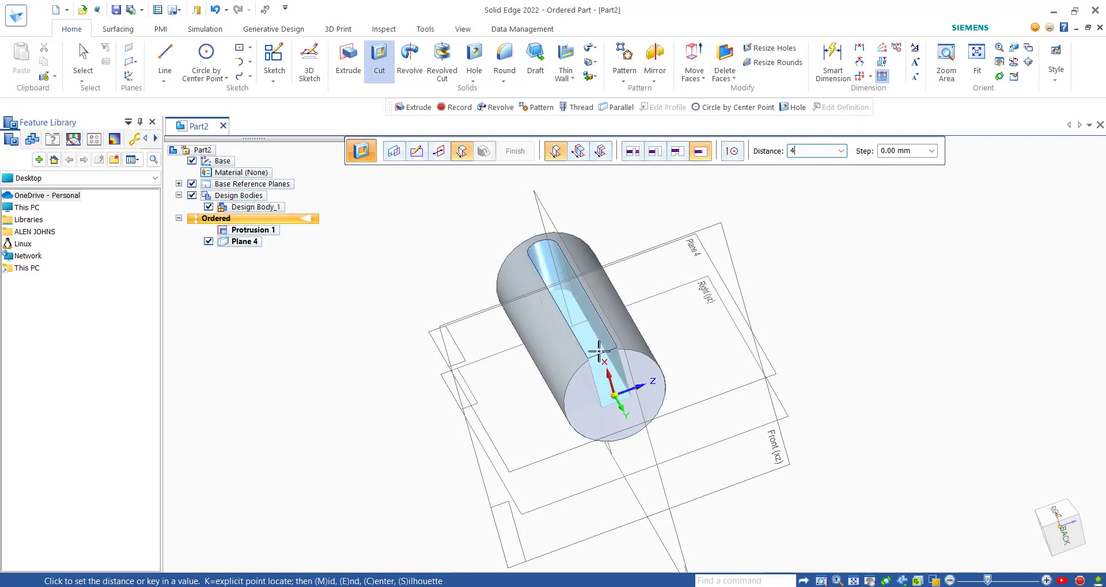
pyautogui.write('4')
pyautogui.press('Return')
pyautogui.click(598, 357)
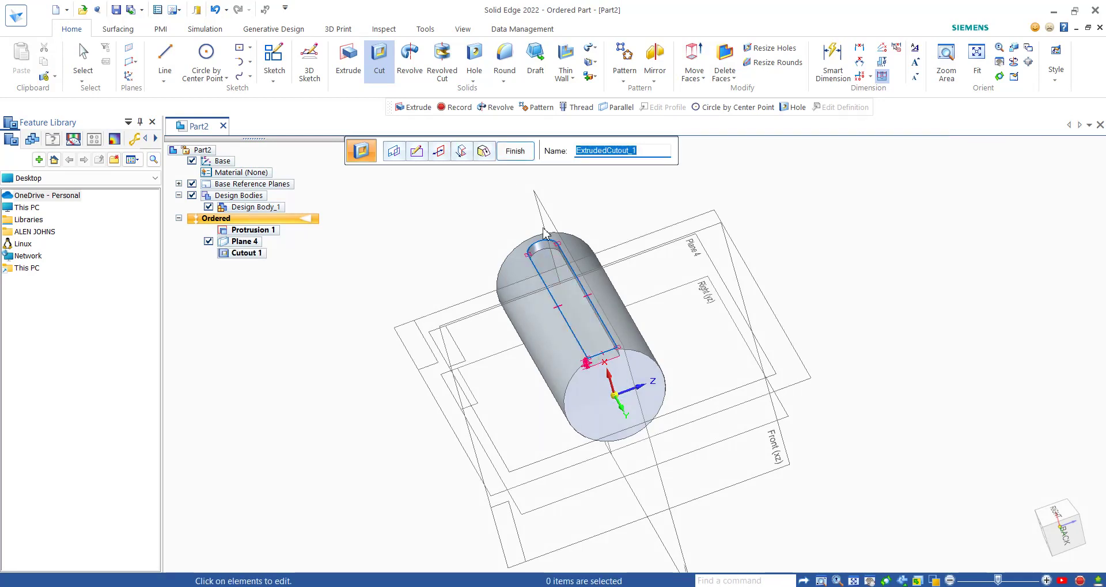
pyautogui.click(515, 151)
pyautogui.moveTo(468, 353); pyautogui.dragTo(650, 327, button='middle')
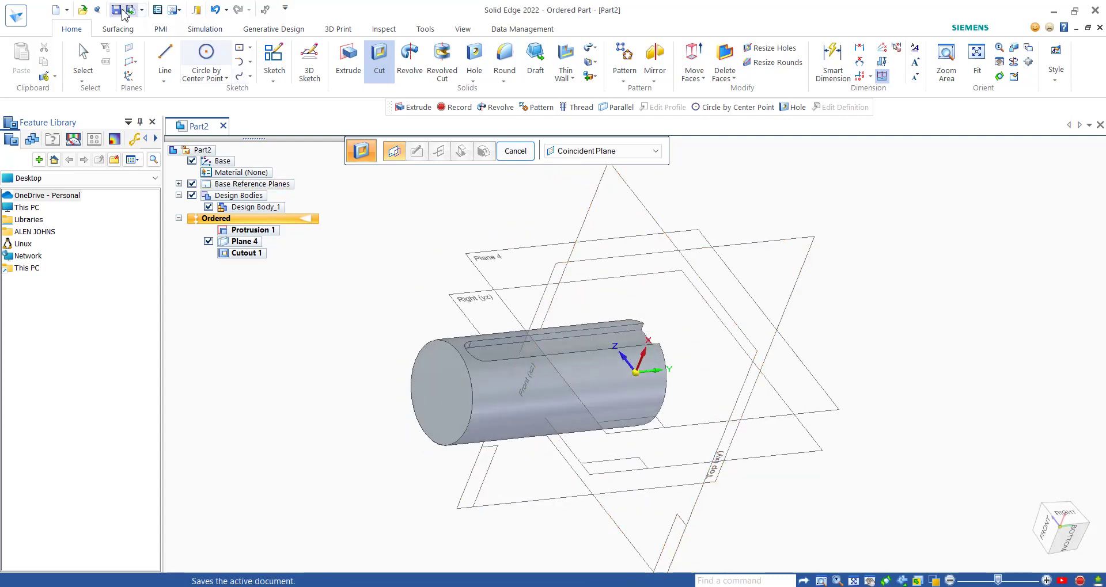
# Save the shaft part as SHAFT END in the flange coupling folder and close the document
pyautogui.click(123, 14)
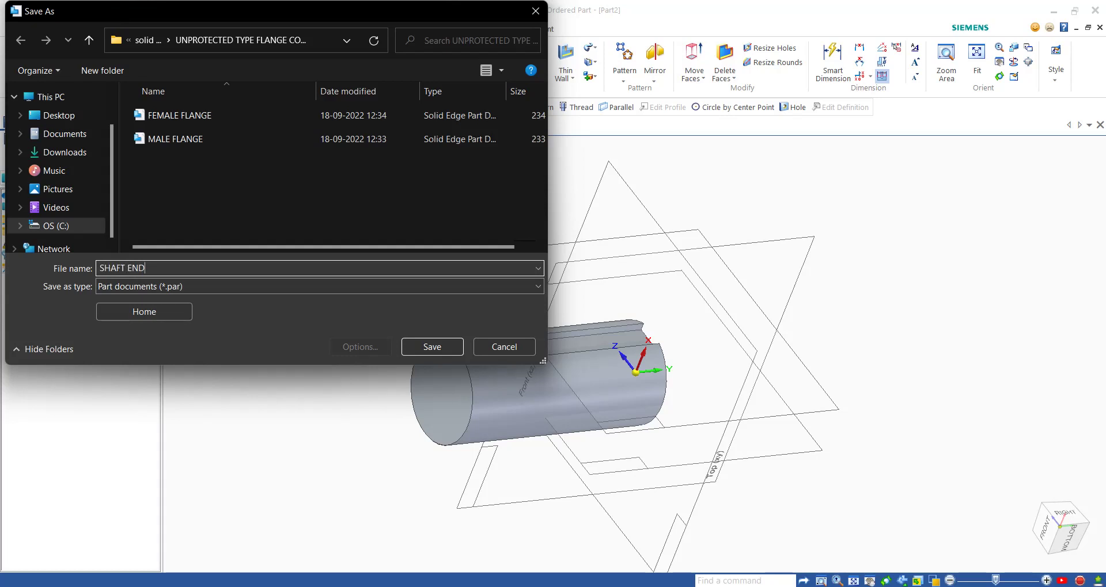
pyautogui.write('SHAFT END')
pyautogui.press('Return')
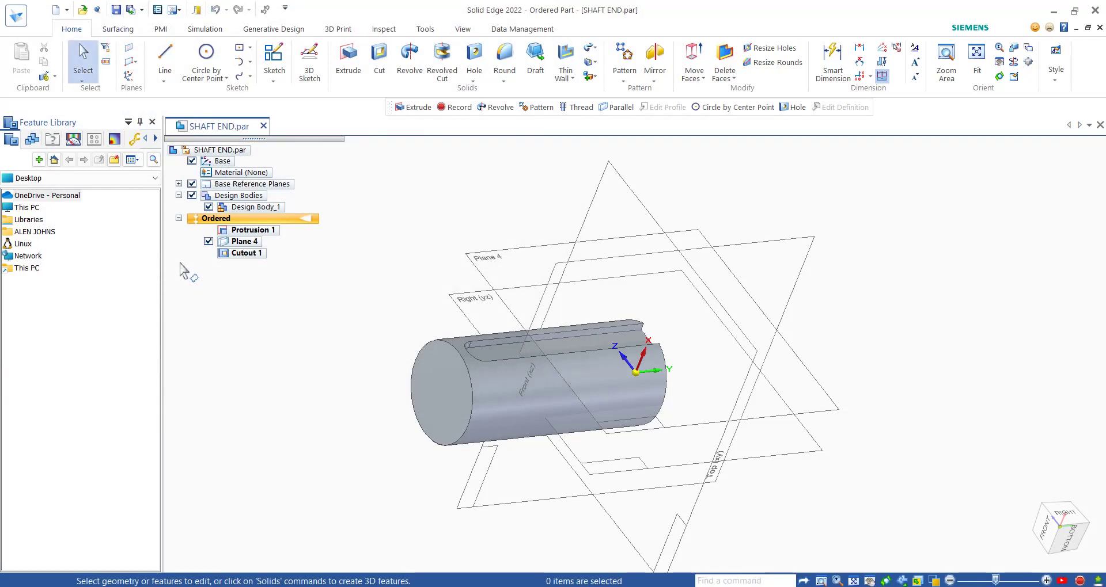
pyautogui.click(264, 126)
# Create a new ISO Metric Part with the base reference planes shown and transition it to Ordered modeling
pyautogui.click(34, 82)
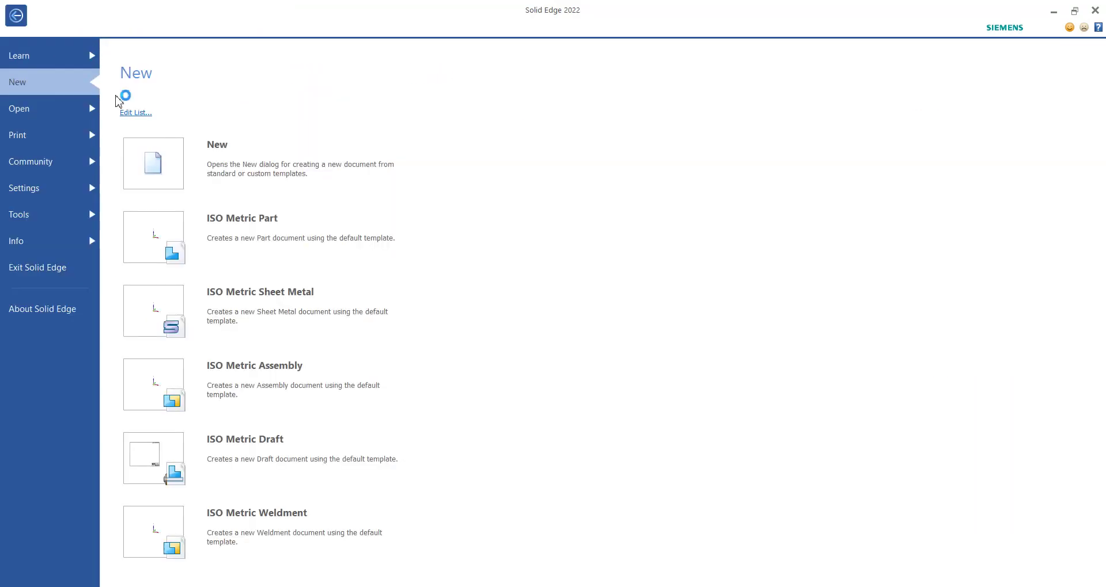
pyautogui.click(207, 217)
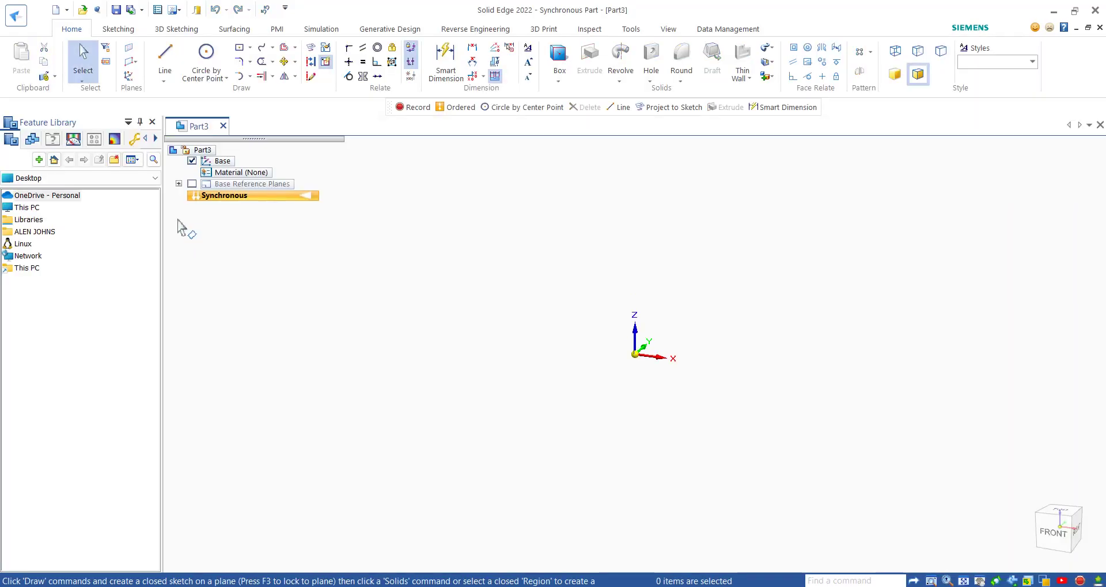
pyautogui.click(192, 184)
pyautogui.rightClick(215, 198)
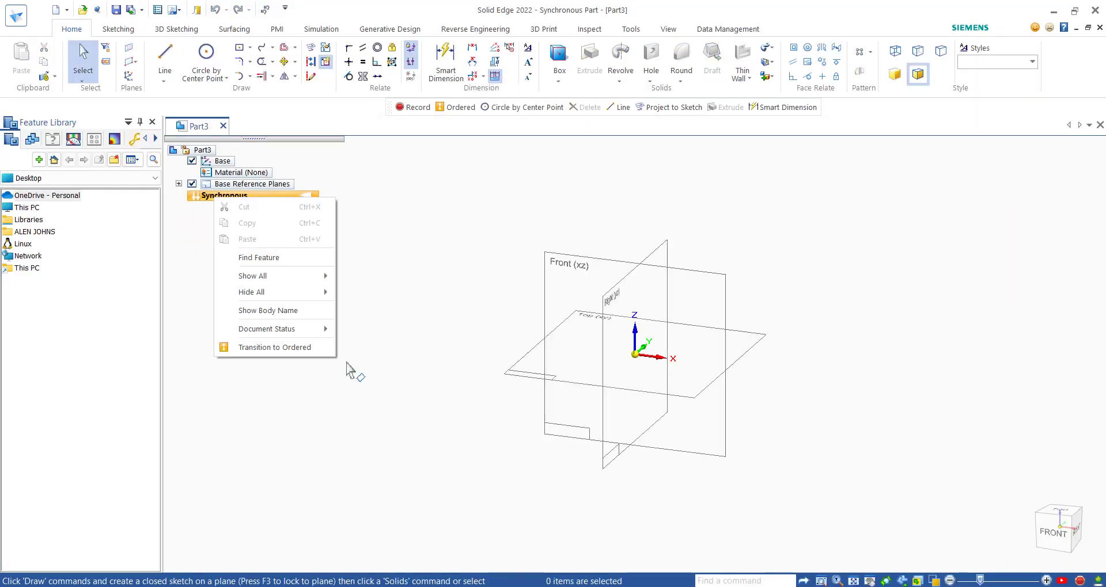
pyautogui.click(270, 348)
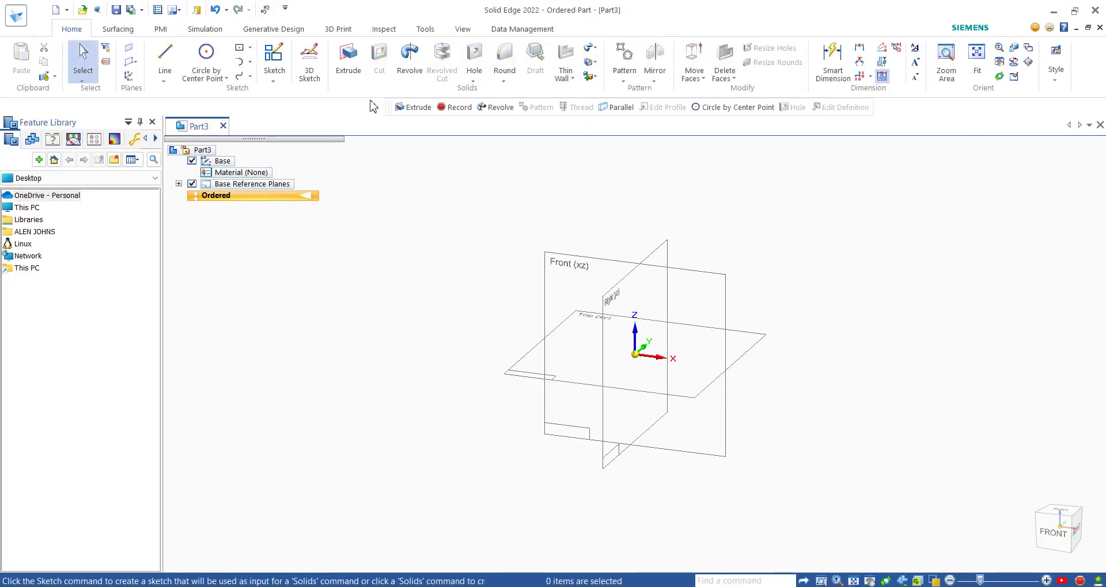
# Start an Extrude on the Front (xz) plane and sketch a 12 mm by 8 mm rectangle centered on the origin
pyautogui.click(357, 68)
pyautogui.click(578, 286)
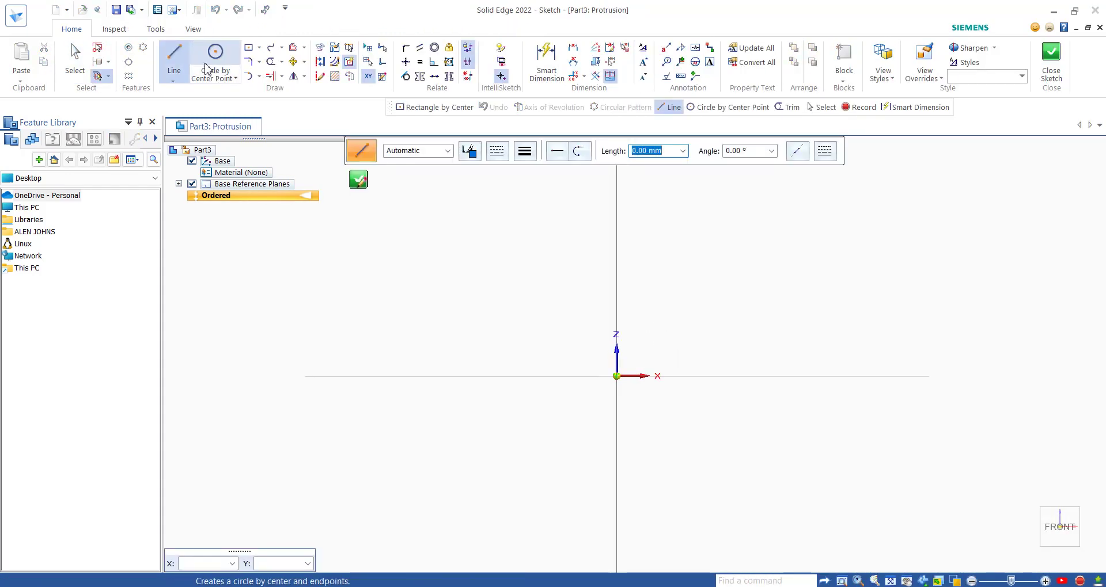
pyautogui.click(258, 49)
pyautogui.click(285, 64)
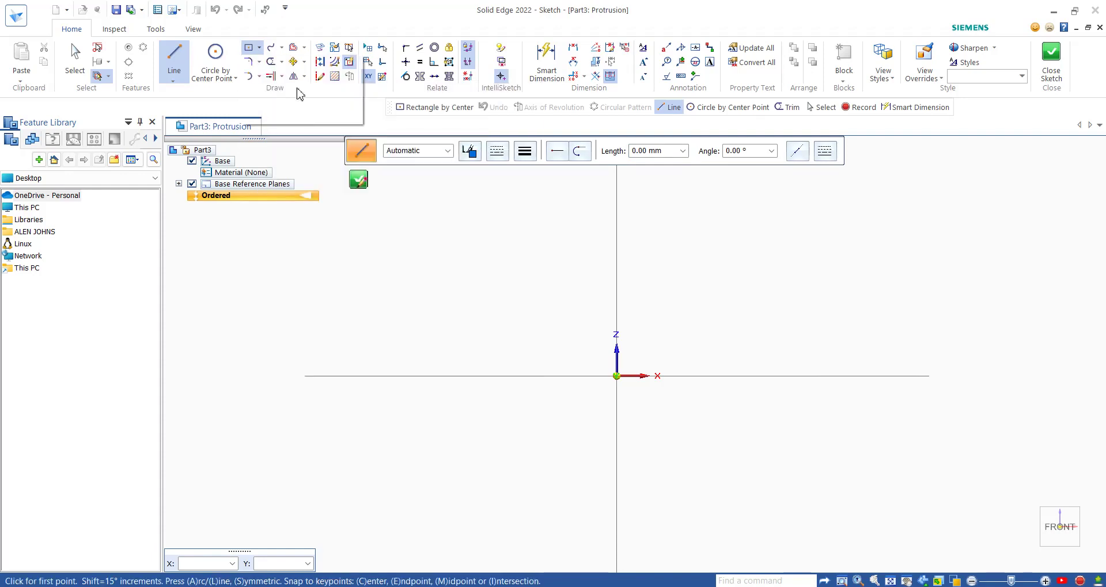
pyautogui.click(616, 378)
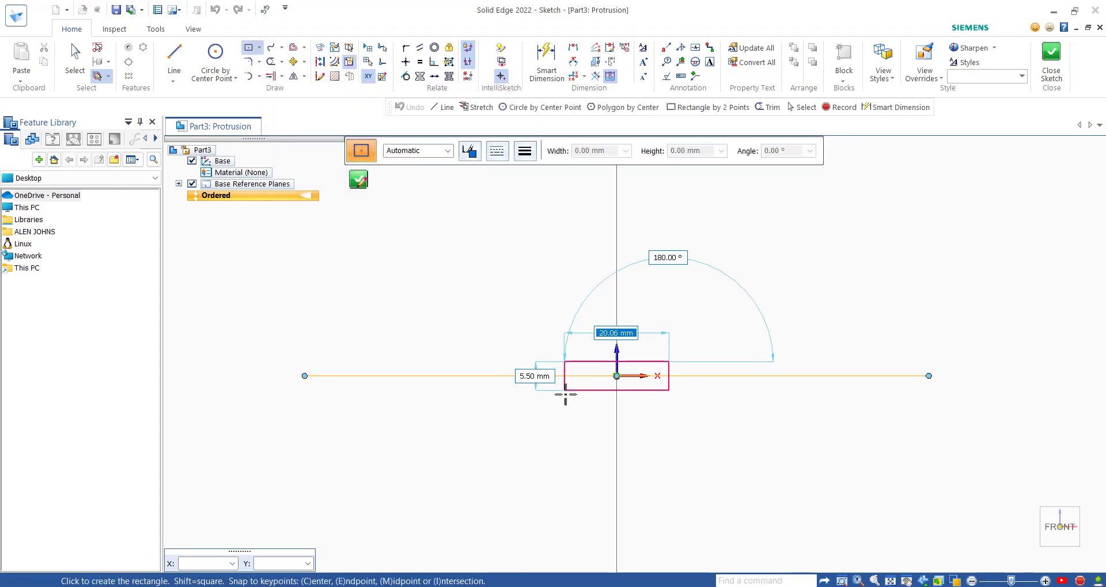
pyautogui.write('12')
pyautogui.press('Tab')
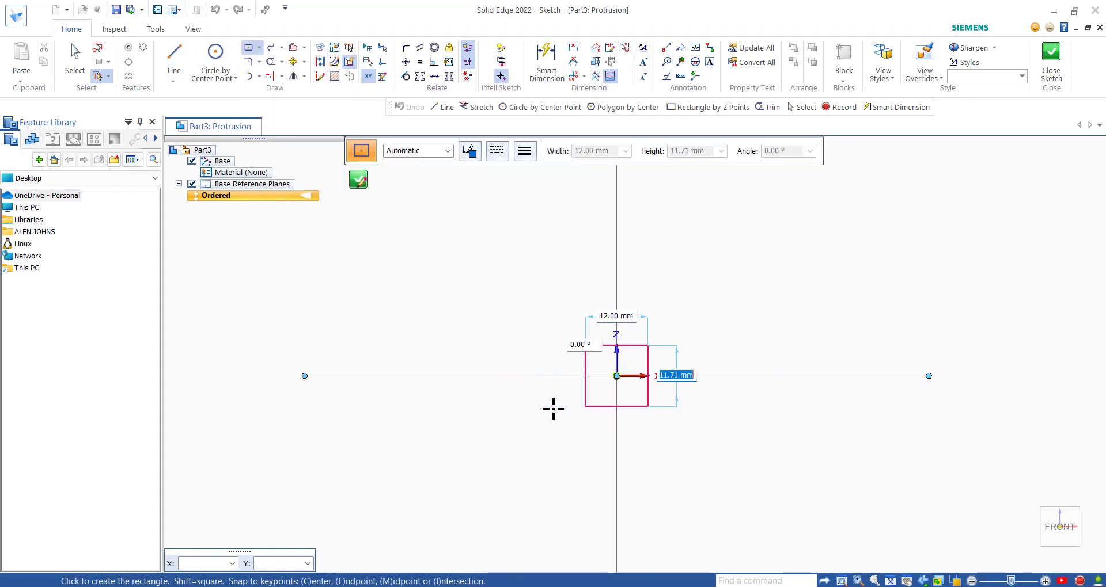
pyautogui.write('8')
pyautogui.press('Tab')
pyautogui.press('Return')
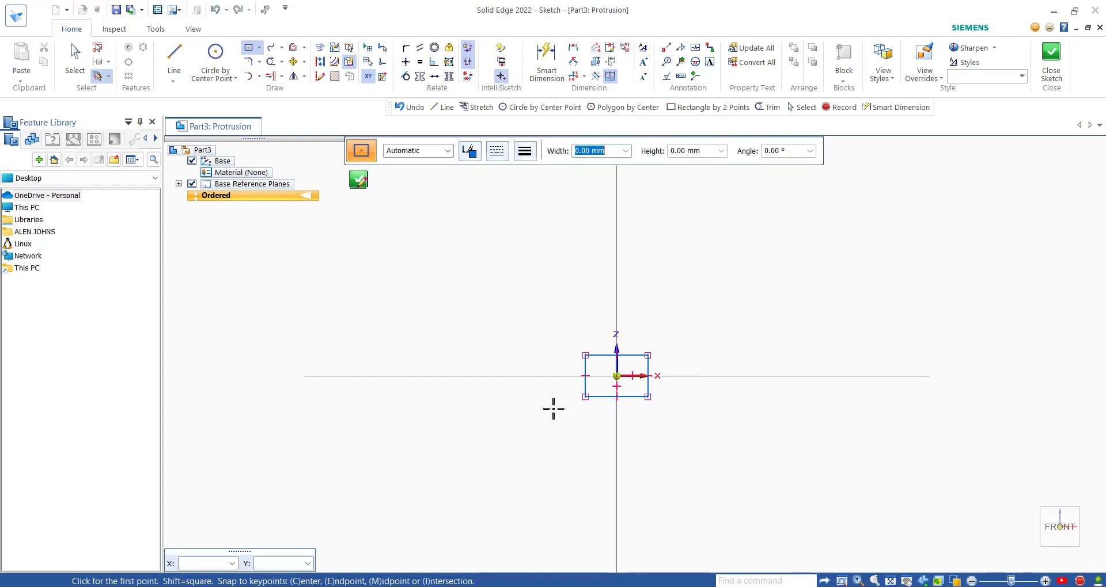
# Extrude the rectangle 70 mm in the negative Y direction and save the part as LONG TAPER KEY
pyautogui.click(358, 179)
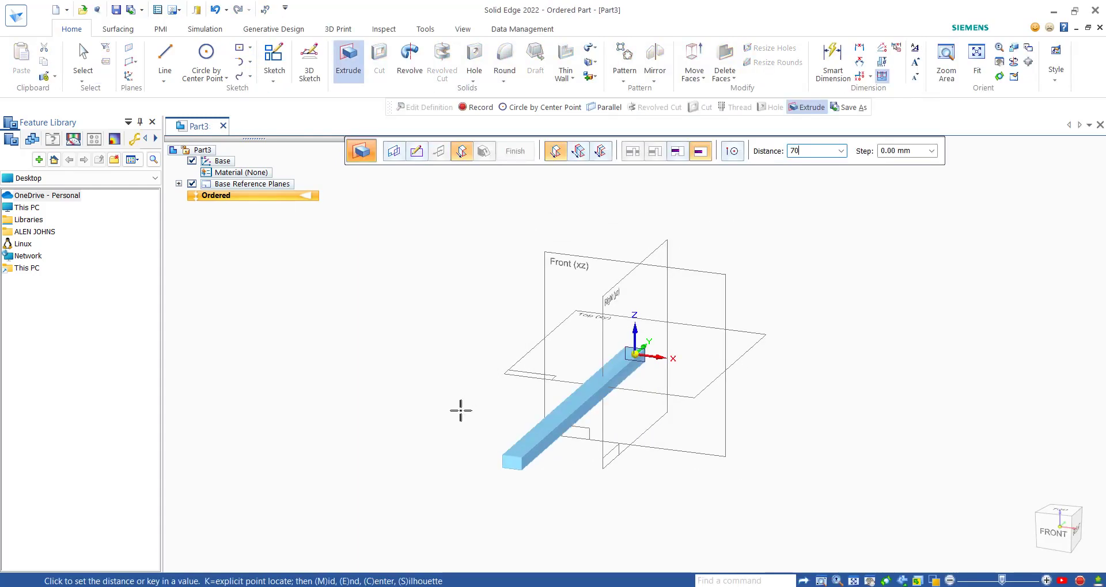
pyautogui.write('70')
pyautogui.press('Return')
pyautogui.click(511, 412)
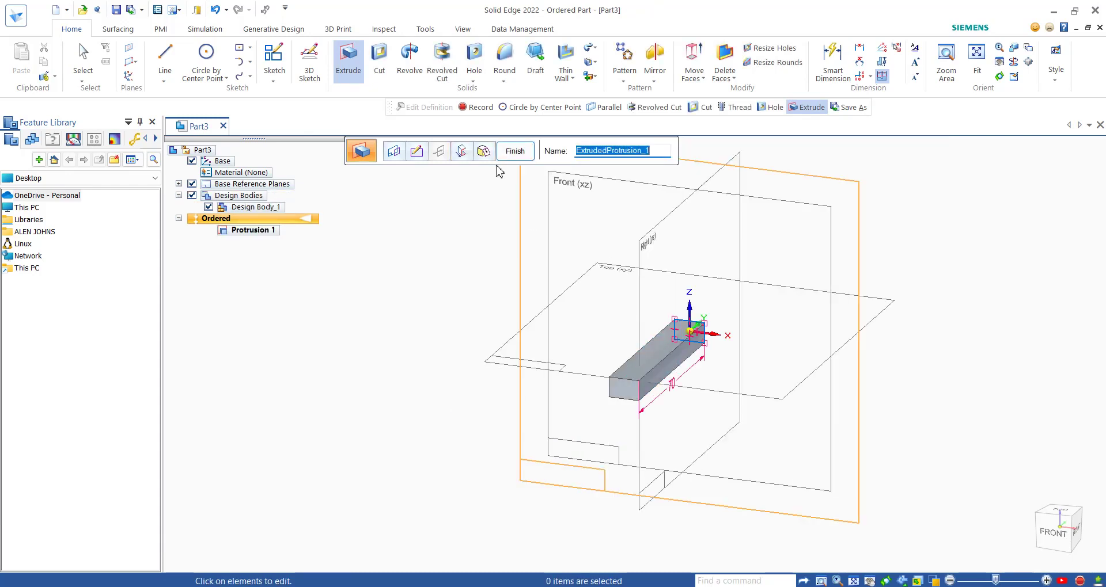
pyautogui.click(514, 152)
pyautogui.click(116, 11)
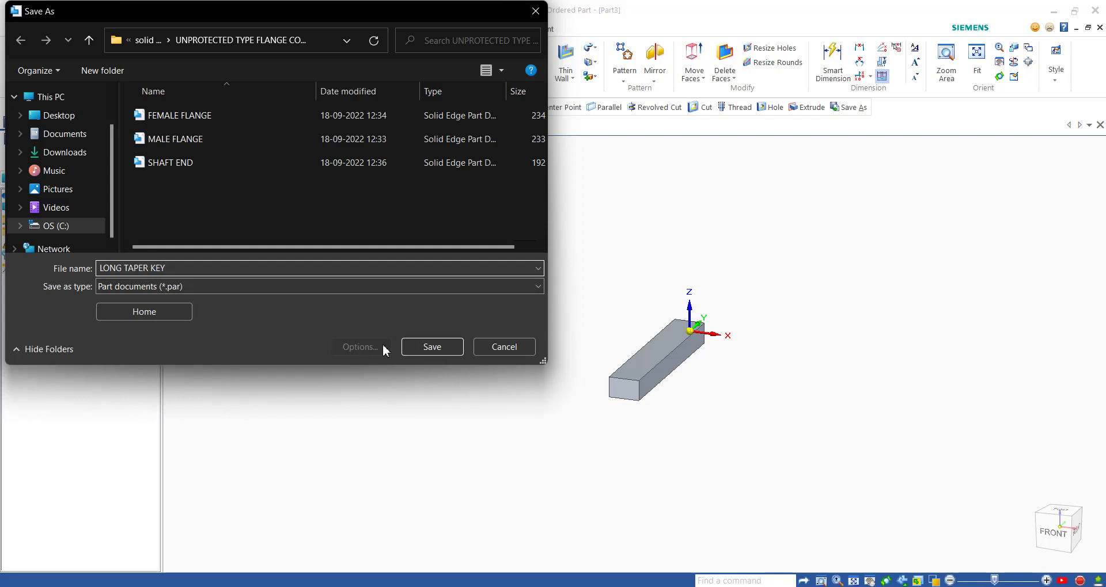
pyautogui.click(423, 349)
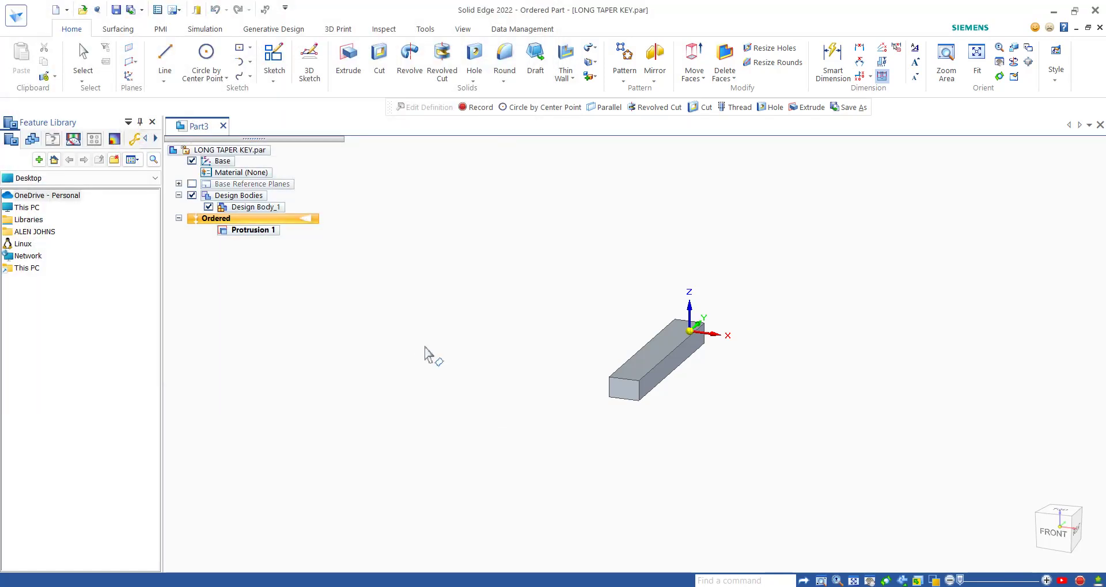
# Edit the key's protrusion and set its extrusion distance to 63 mm in the same direction
pyautogui.click(268, 230)
pyautogui.rightClick(269, 231)
pyautogui.click(295, 486)
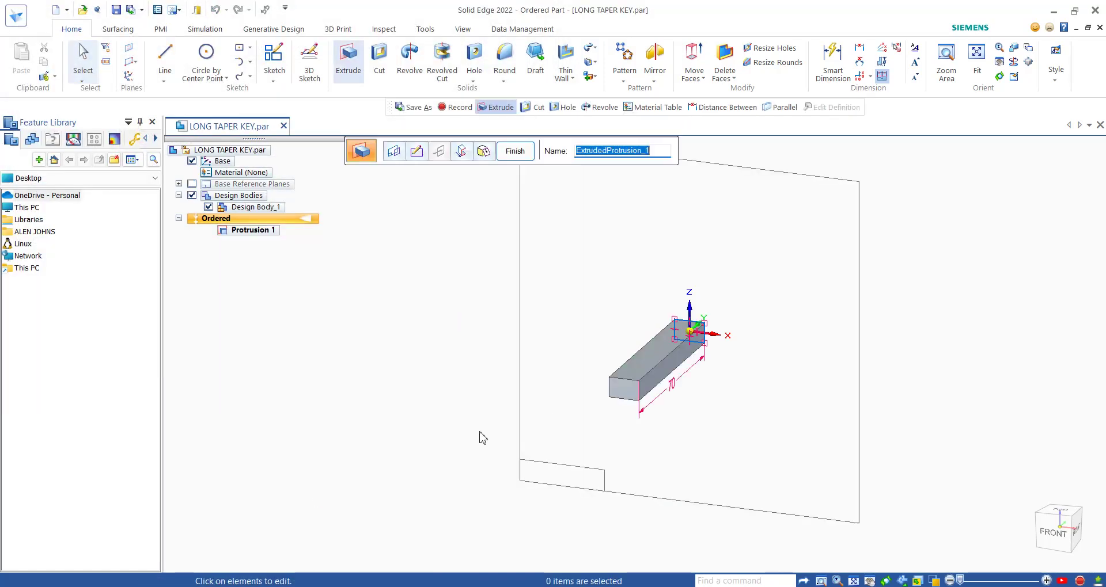
pyautogui.click(461, 150)
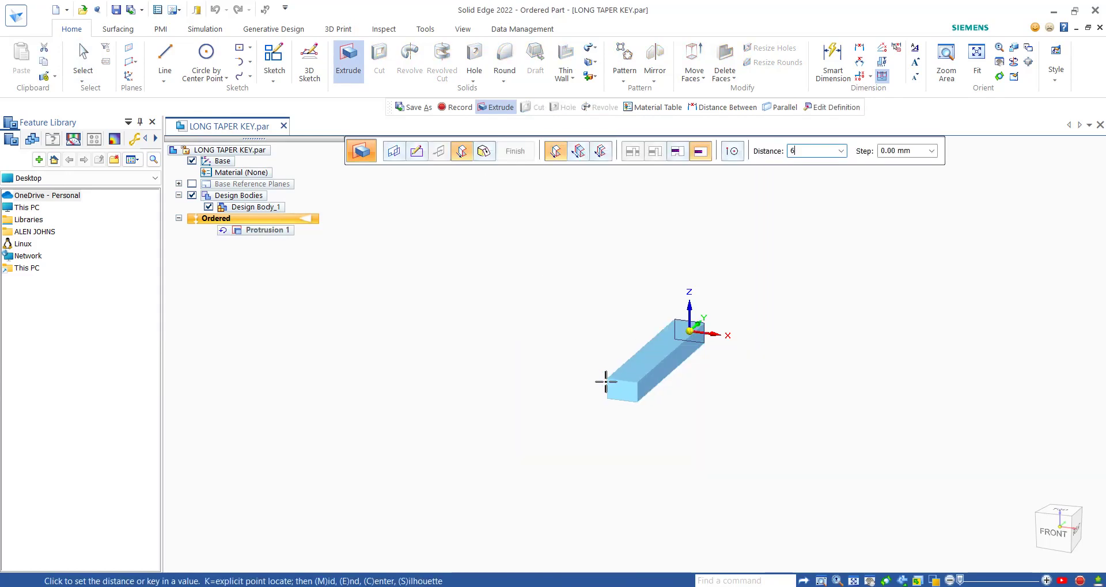
pyautogui.press('Return')
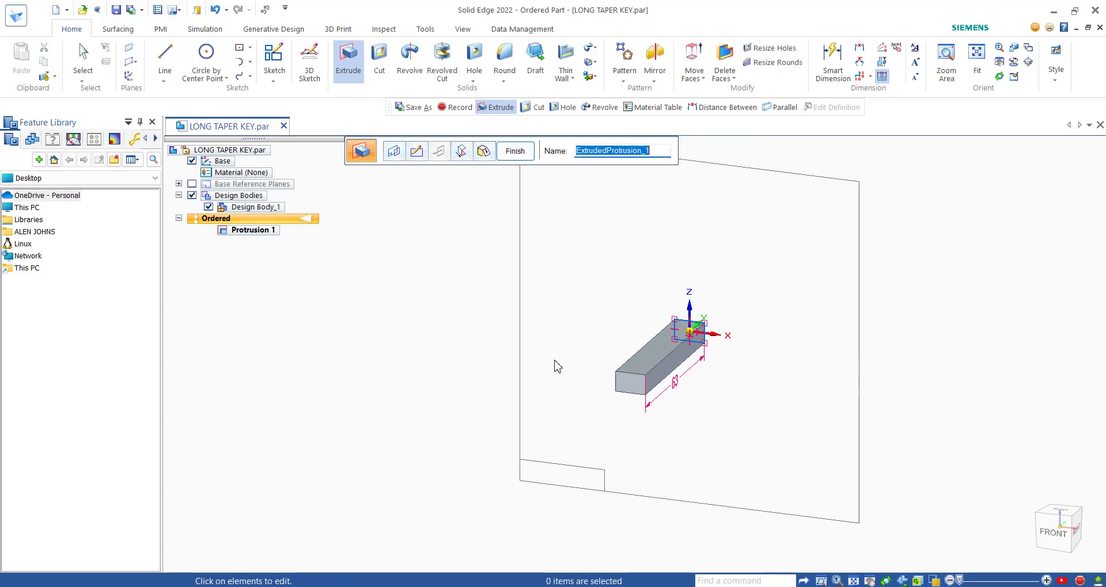
pyautogui.click(515, 151)
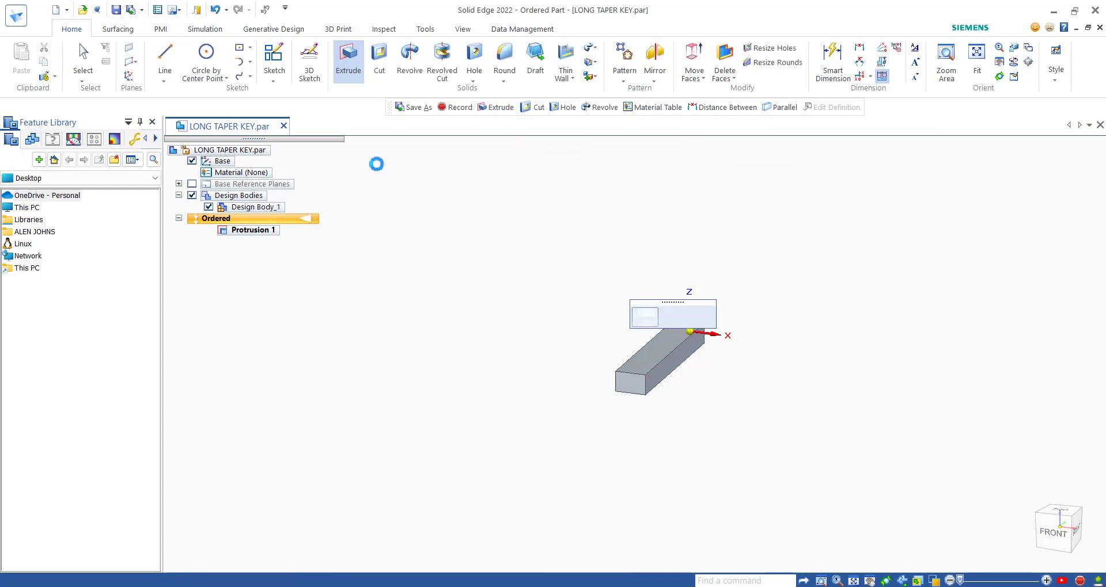
# Save the shortened key under the new file name SHORT TAPER KEY and close the document
pyautogui.click(141, 10)
pyautogui.click(172, 27)
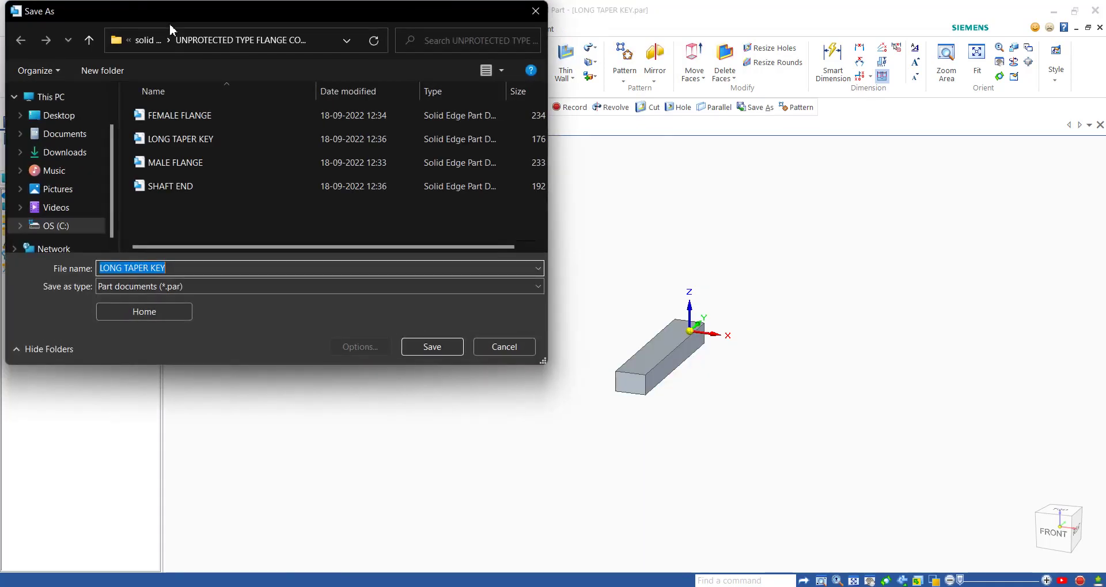
pyautogui.press('Home')
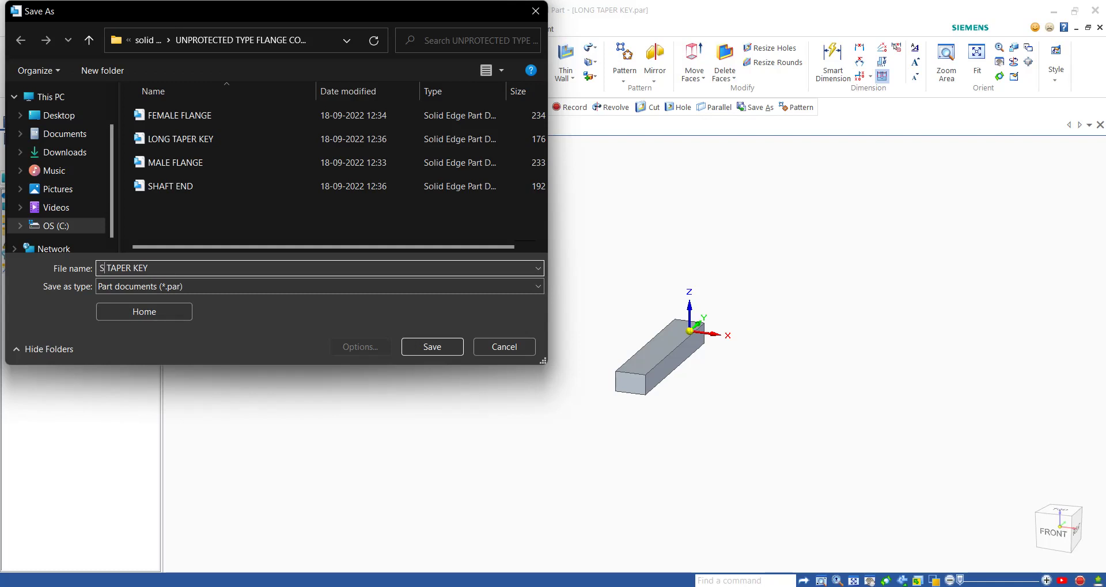
pyautogui.press('Return')
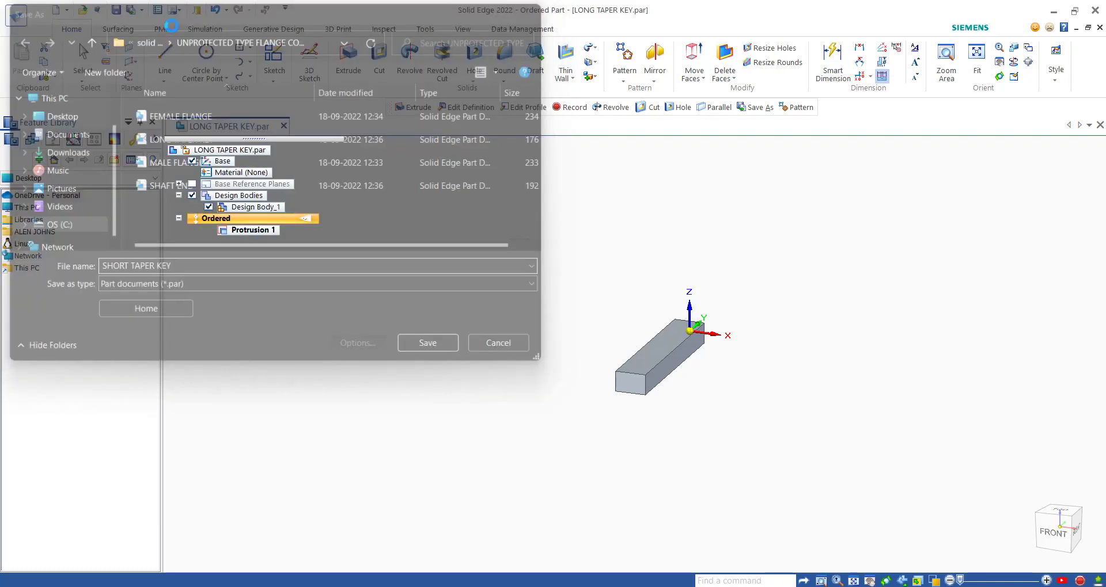
pyautogui.click(288, 126)
# Create another new part document, show its base reference planes and transition it to Ordered modeling
pyautogui.click(23, 82)
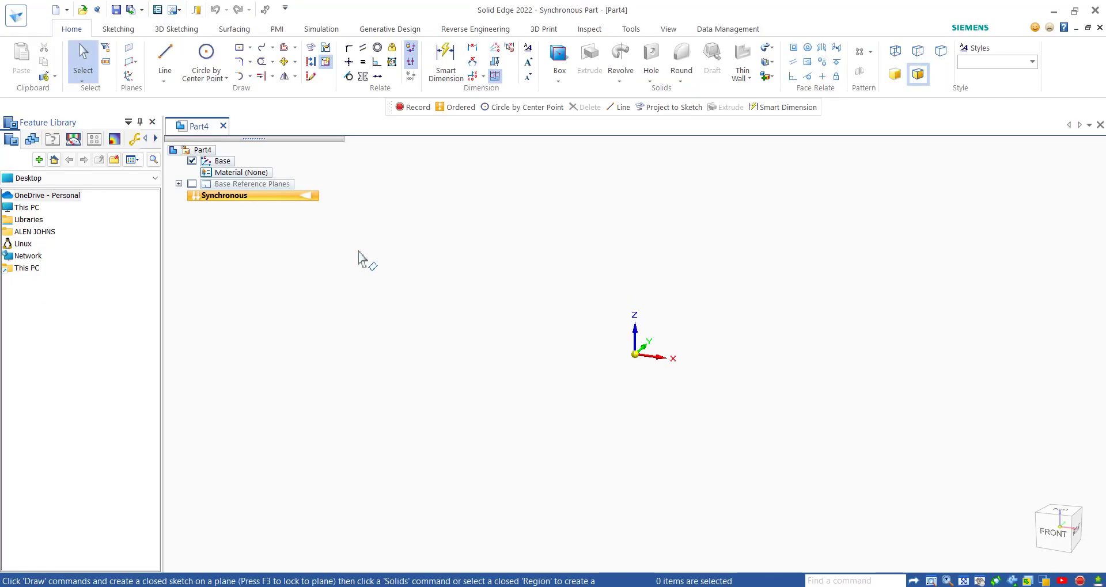
pyautogui.click(191, 184)
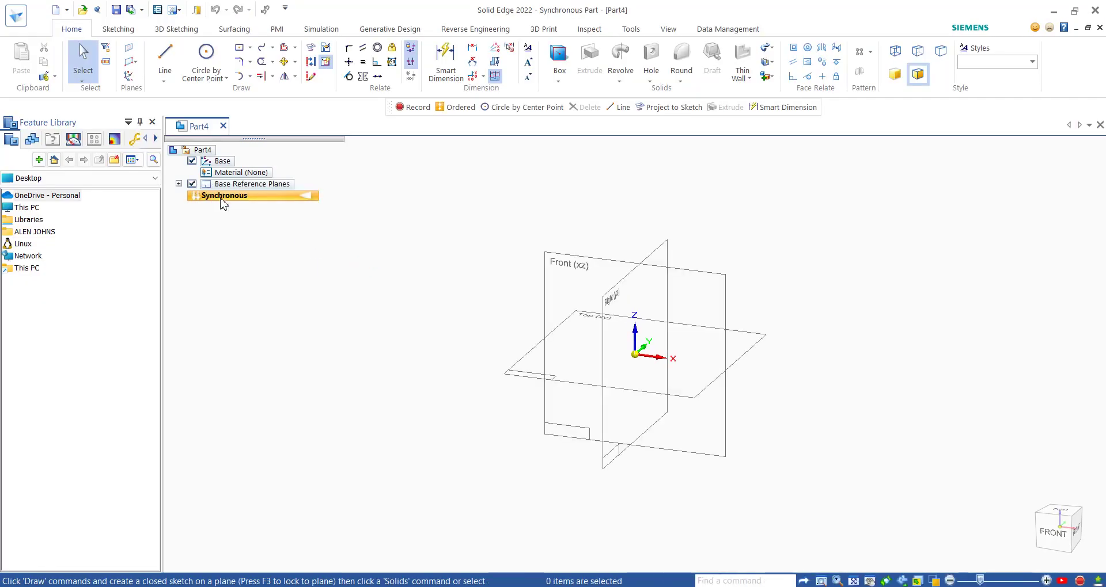
pyautogui.rightClick(222, 198)
pyautogui.click(309, 348)
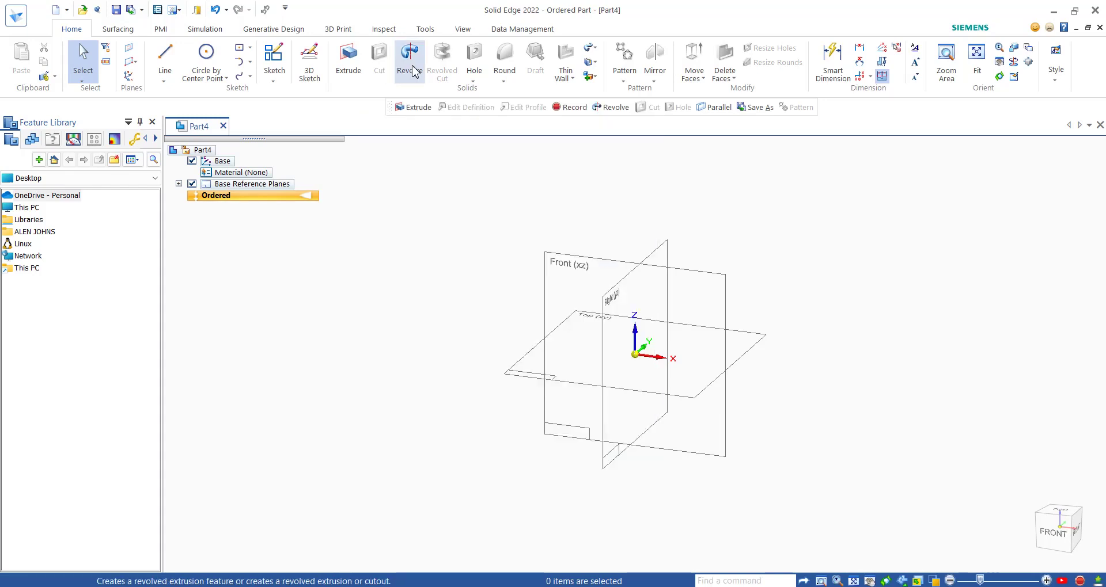
# Start an extrusion on the Top (xy) plane and sketch a six-sided polygon centred on the origin, distance 10 mm and angle 180°
pyautogui.click(357, 65)
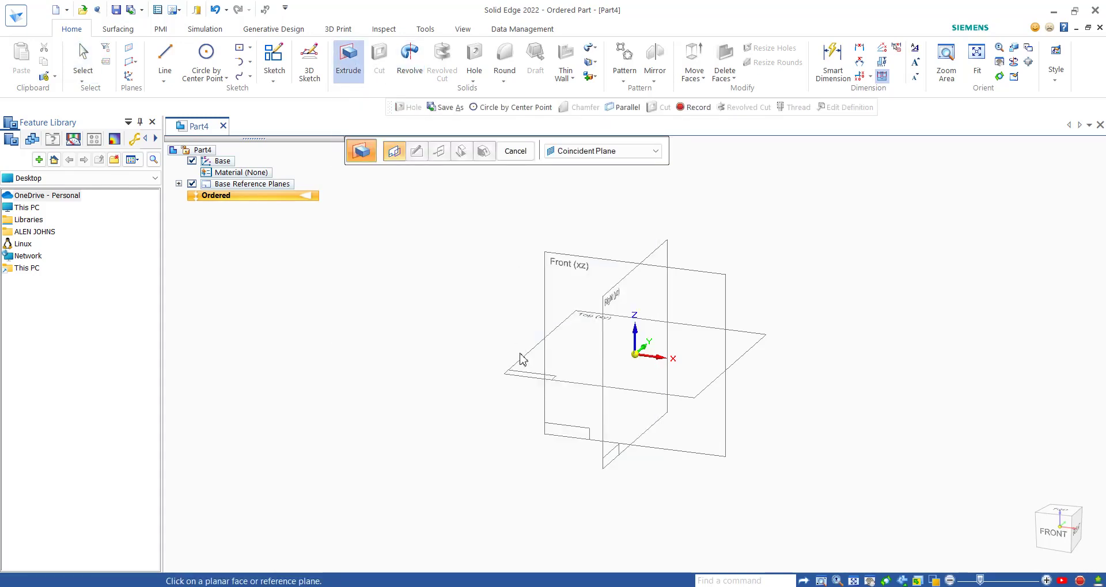
pyautogui.click(530, 370)
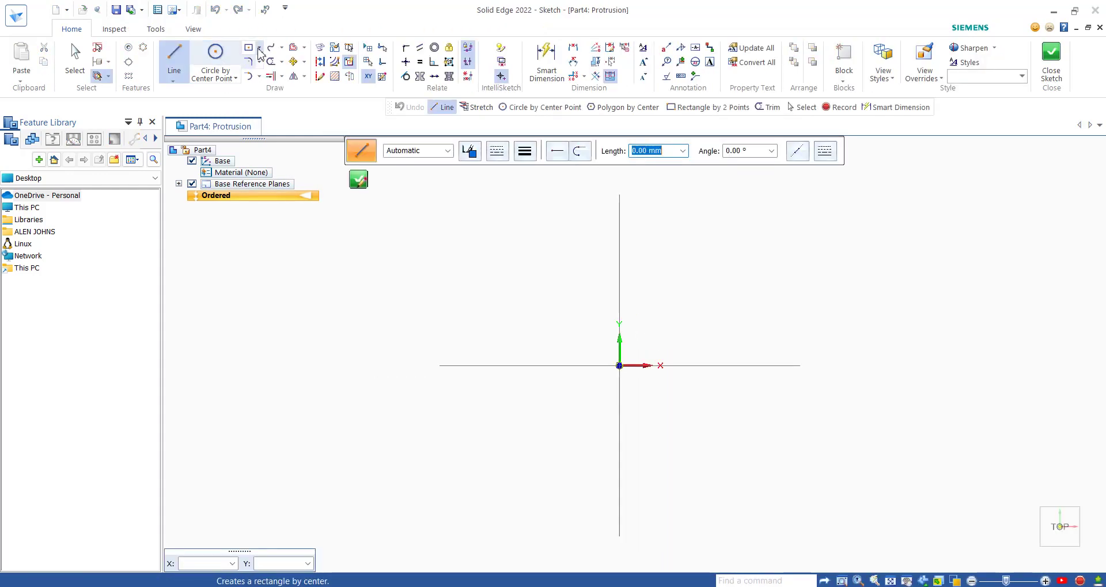
pyautogui.click(259, 47)
pyautogui.click(297, 115)
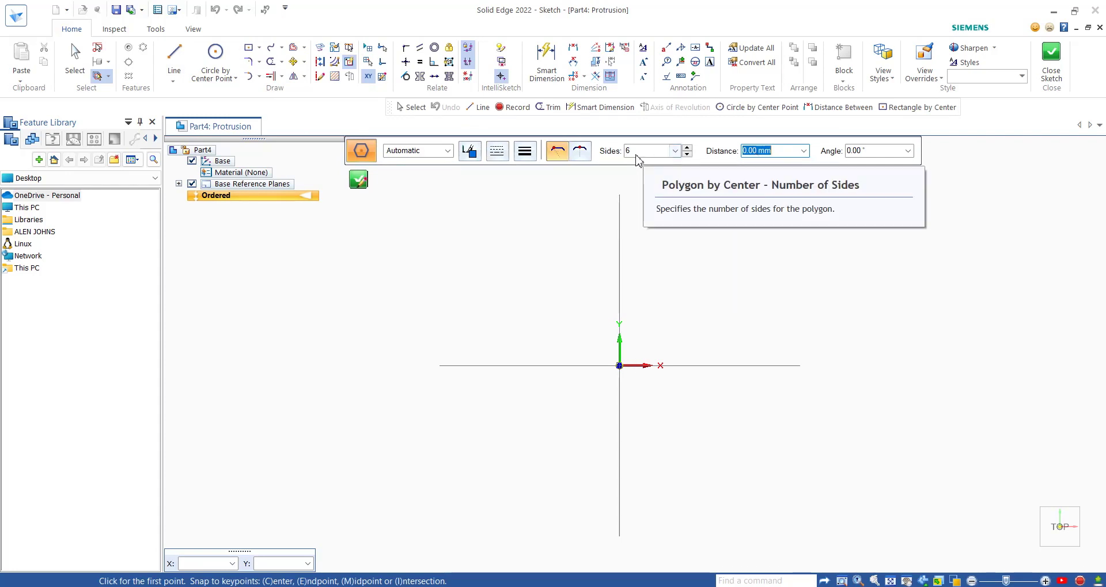
pyautogui.click(620, 366)
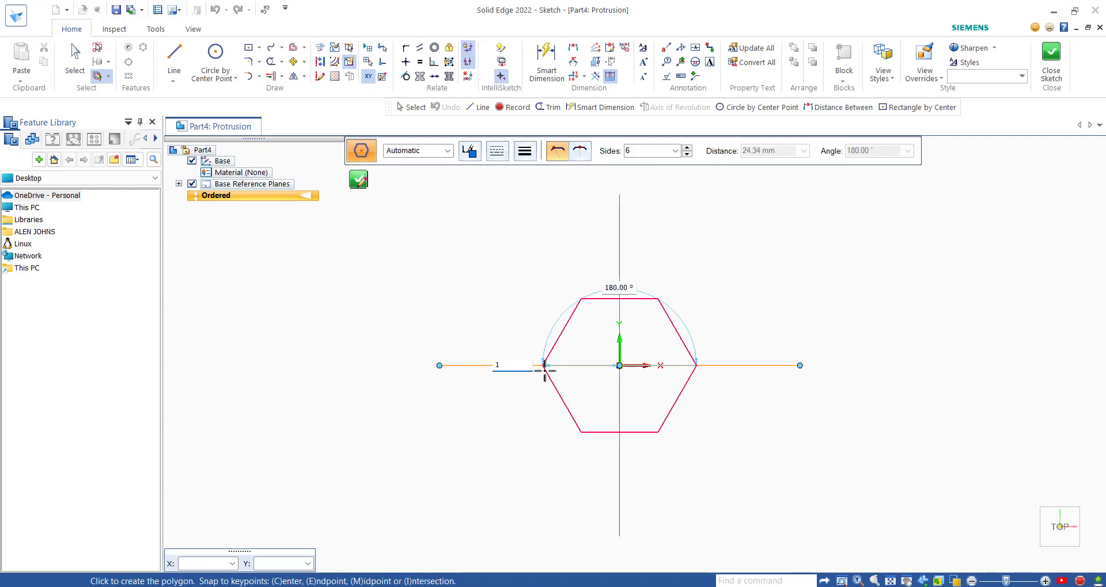
pyautogui.press('Tab')
pyautogui.press('Return')
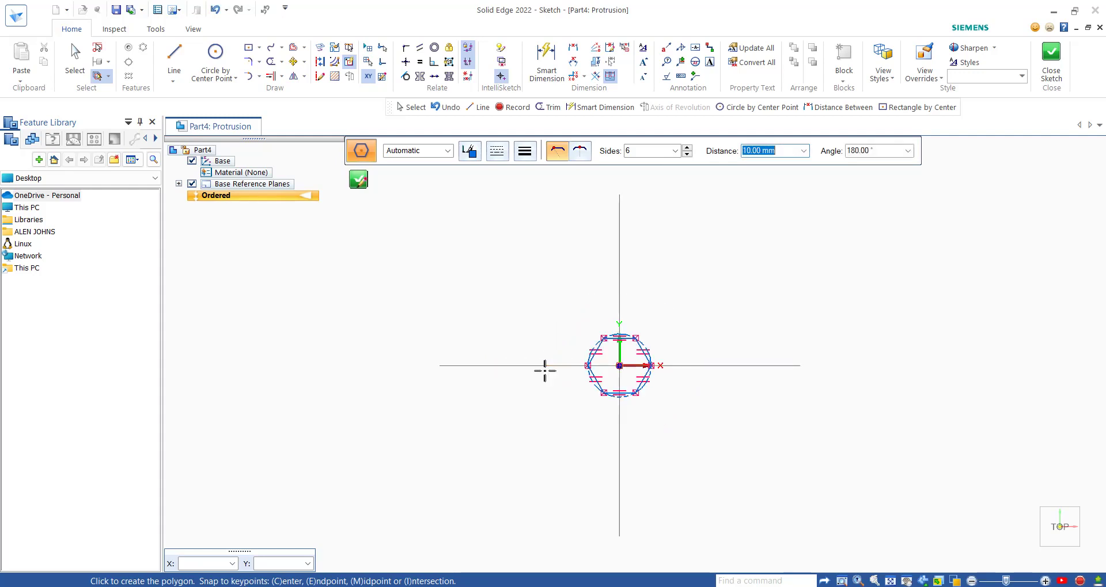
# Delete the dashed construction circle around the hexagon
pyautogui.scroll(5, 597, 351)
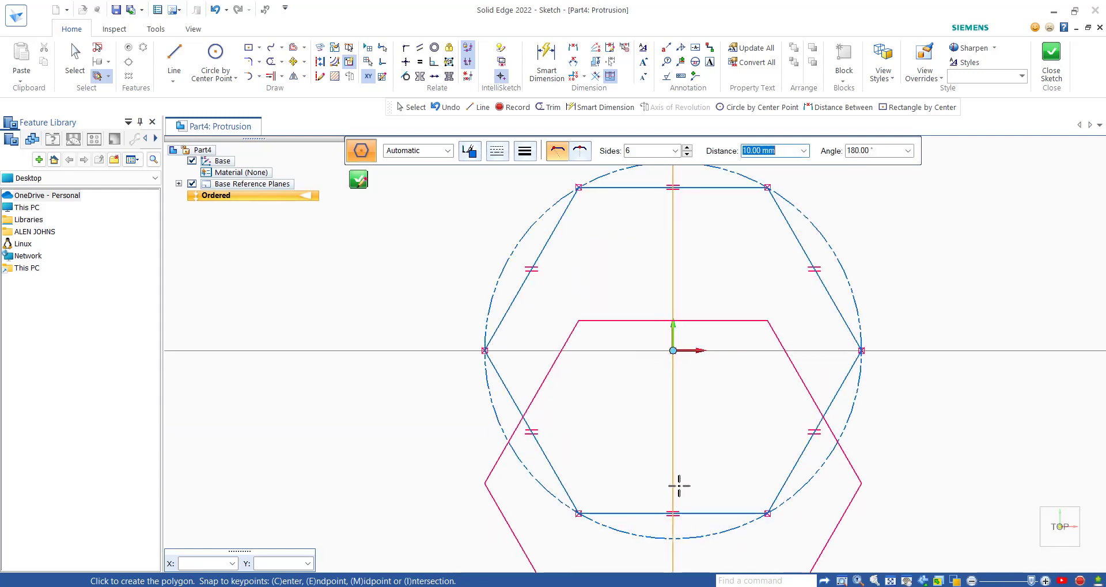
pyautogui.click(75, 58)
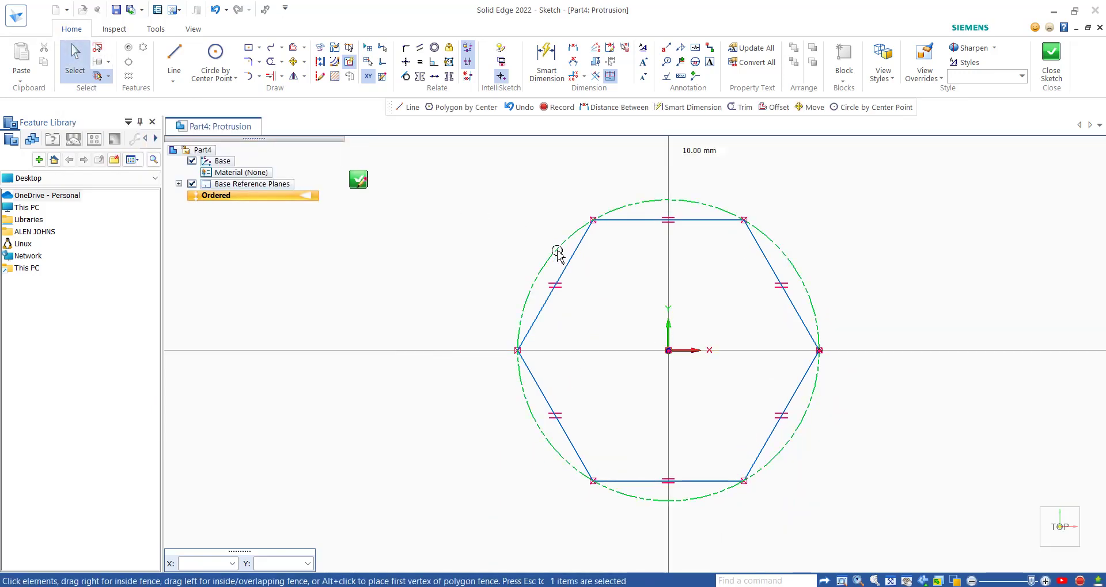
pyautogui.click(558, 254)
pyautogui.press('Delete')
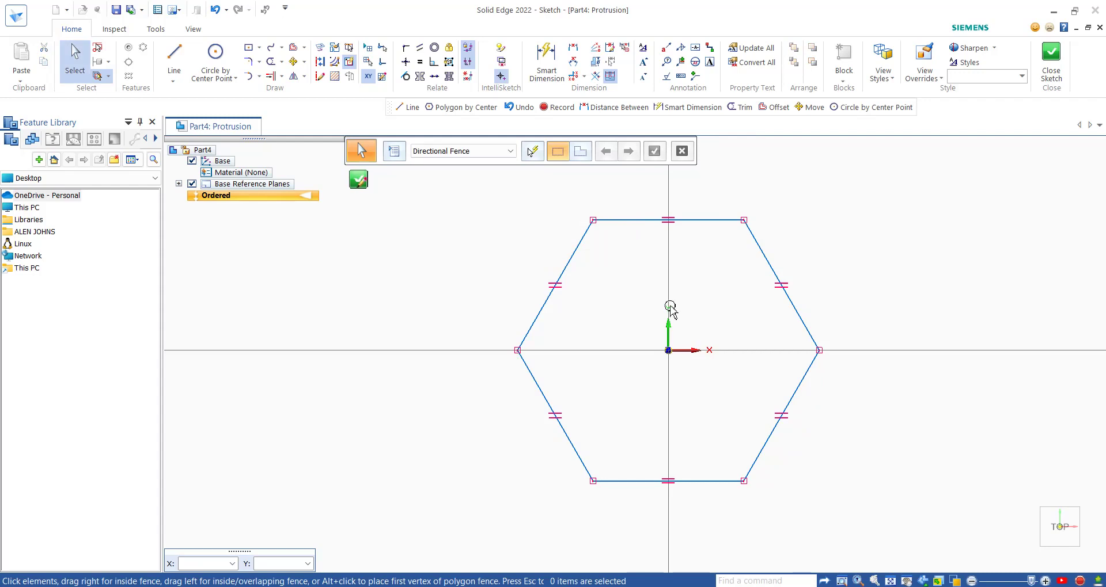
# Close the hexagon sketch and extrude it 10 mm downward, below the Top plane
pyautogui.click(357, 180)
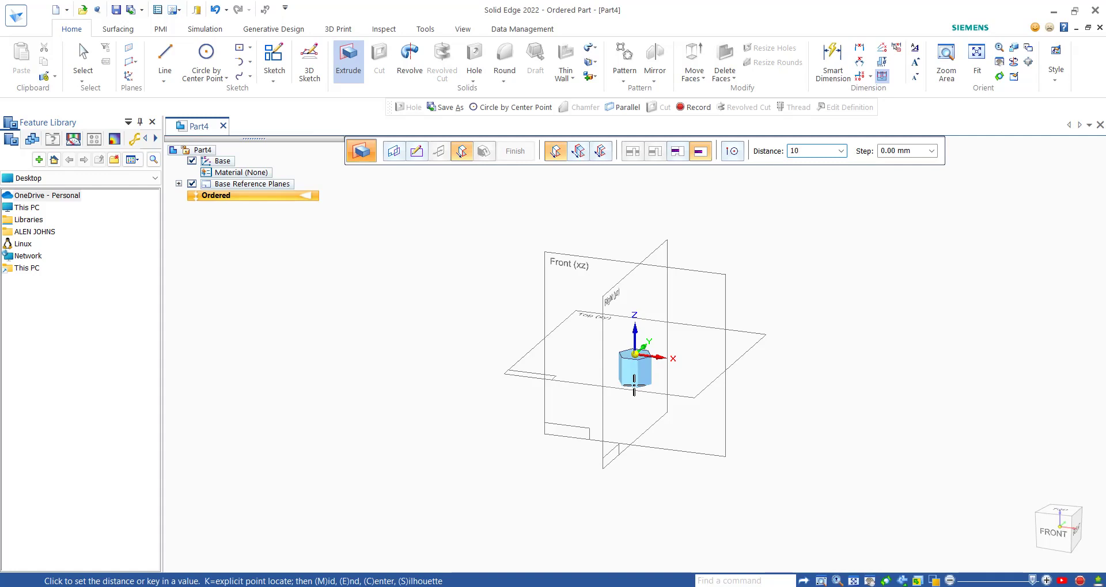
pyautogui.press('Return')
pyautogui.scroll(4, 634, 383)
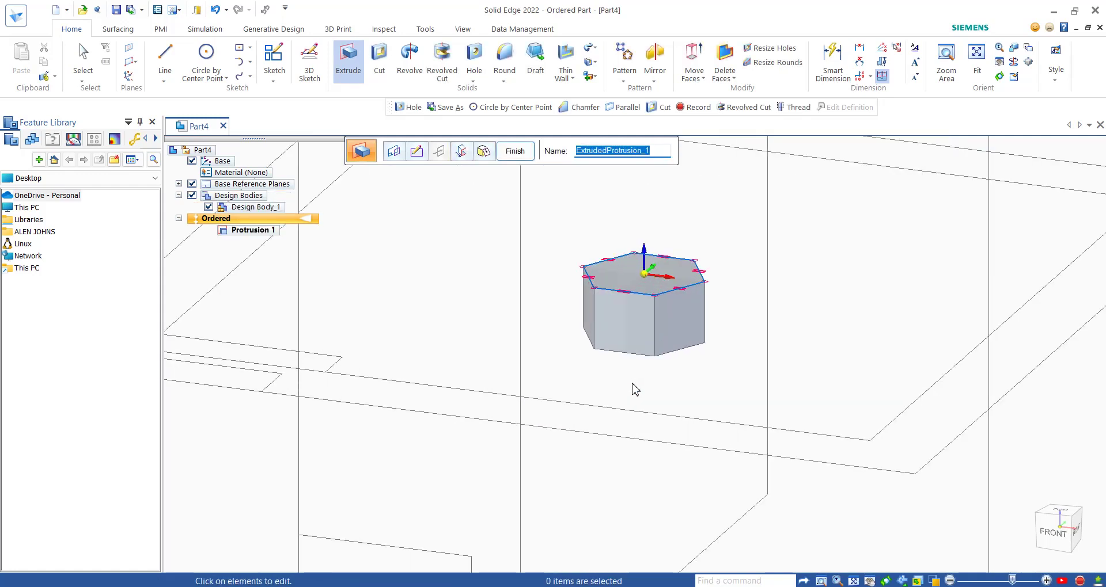
pyautogui.scroll(-1, 634, 390)
pyautogui.click(514, 152)
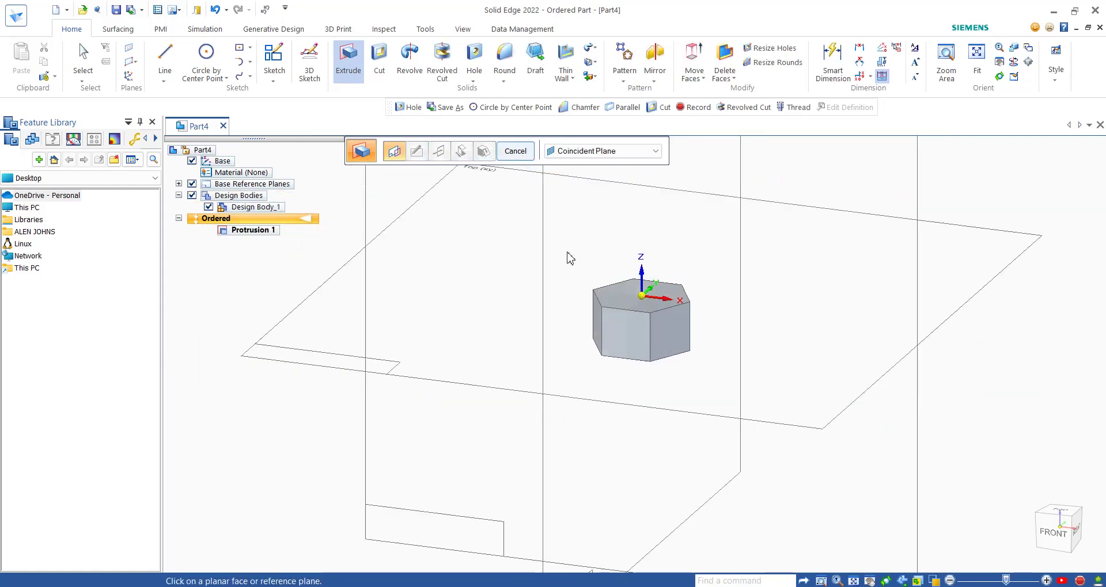
# Create an ISO Metric standard-thread M10 hole, threaded to the hole extent, at the centre of the hexagon's top face
pyautogui.click(474, 57)
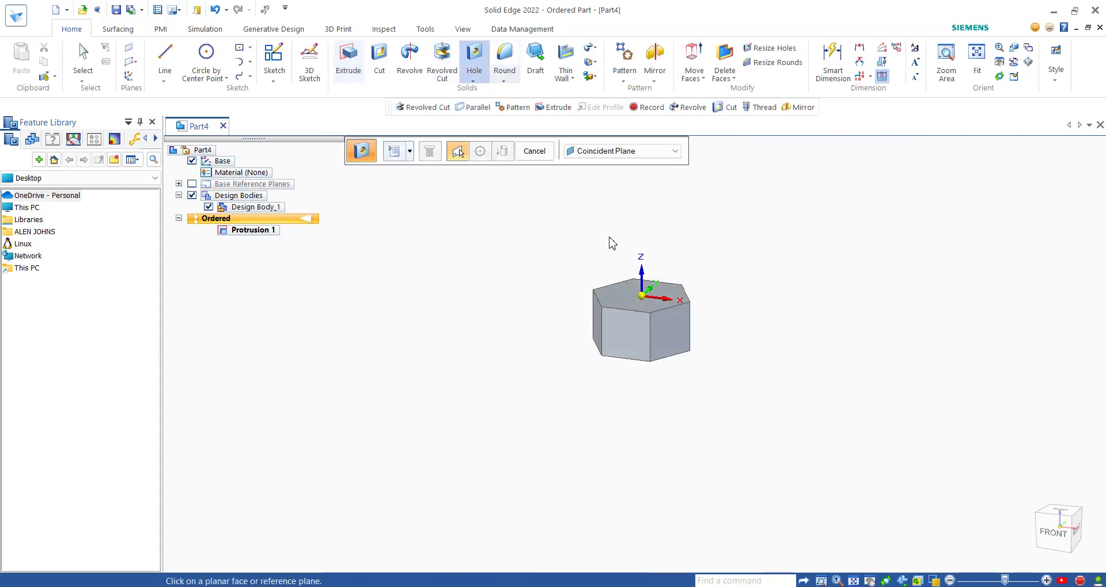
pyautogui.click(638, 282)
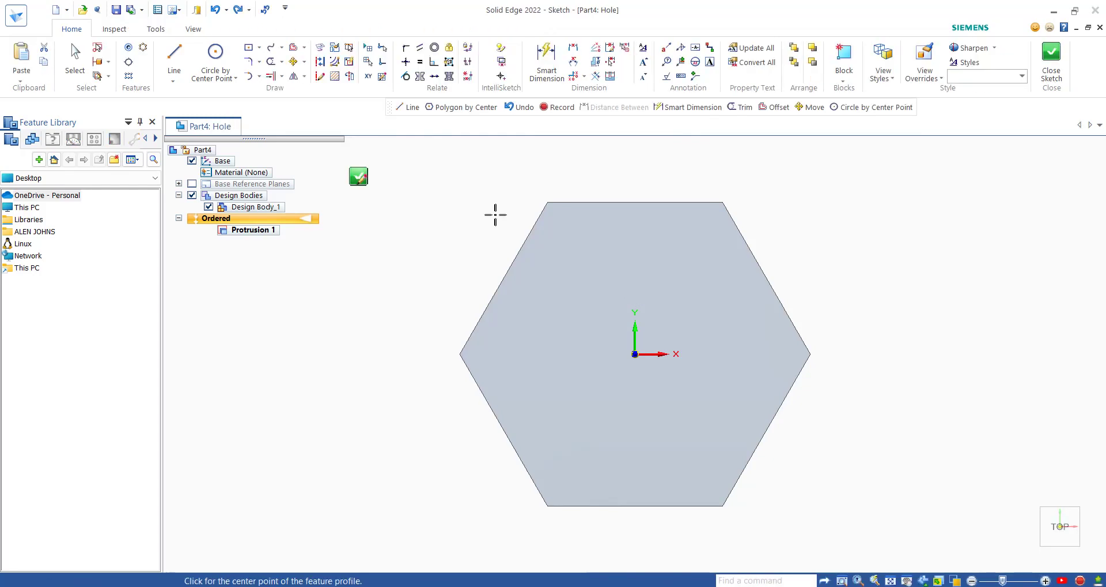
pyautogui.click(395, 151)
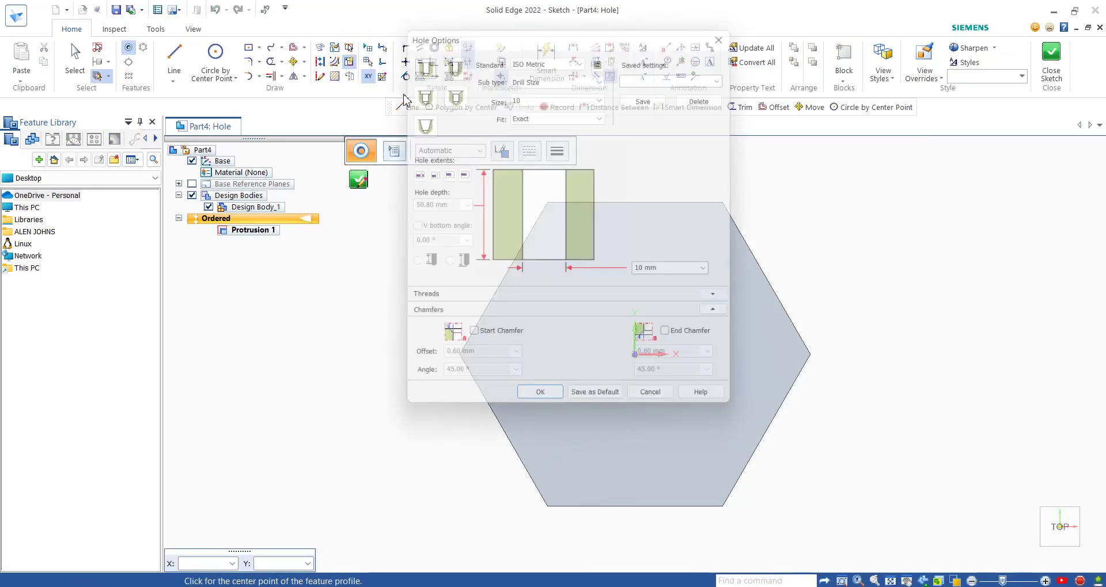
pyautogui.click(447, 60)
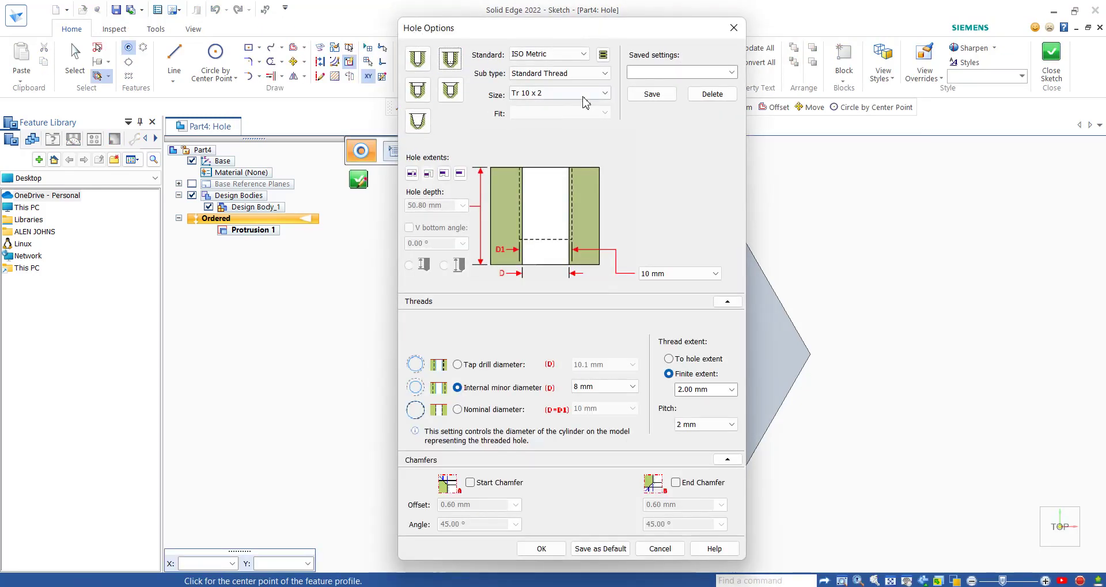
pyautogui.click(578, 92)
pyautogui.click(563, 114)
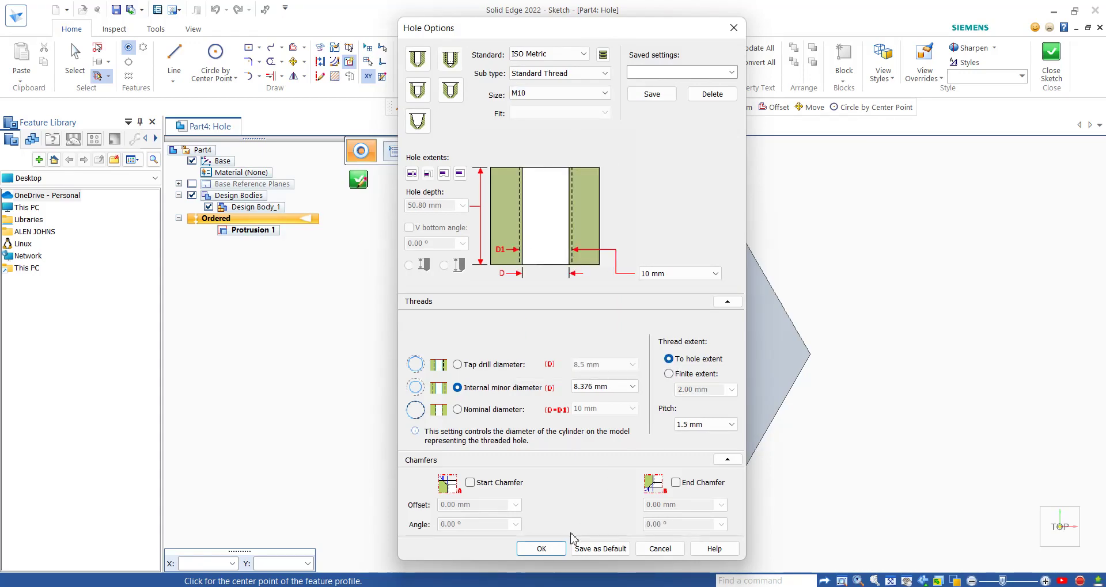
pyautogui.click(541, 549)
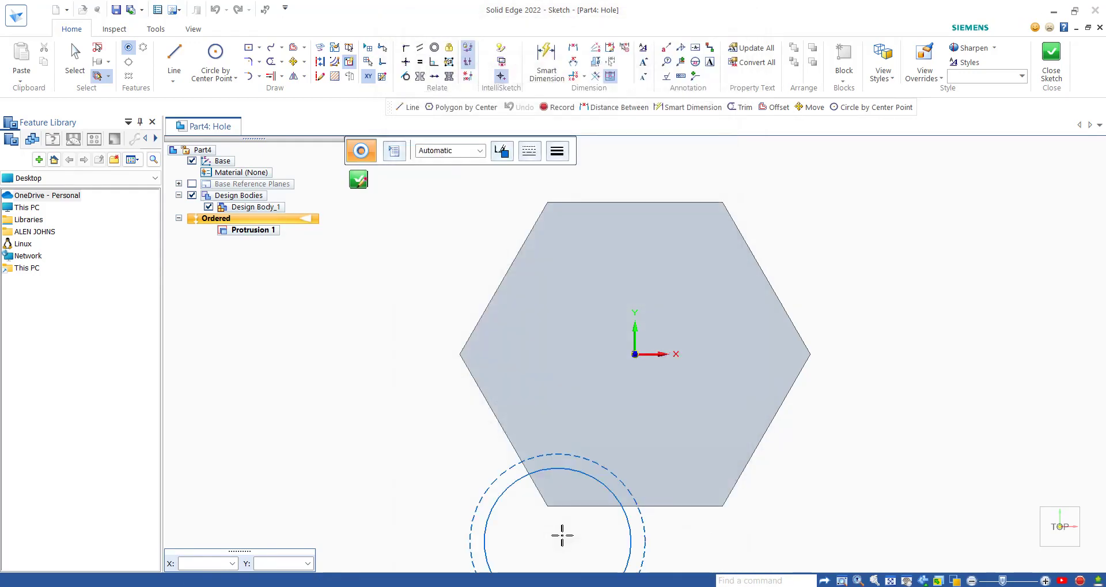
pyautogui.click(635, 354)
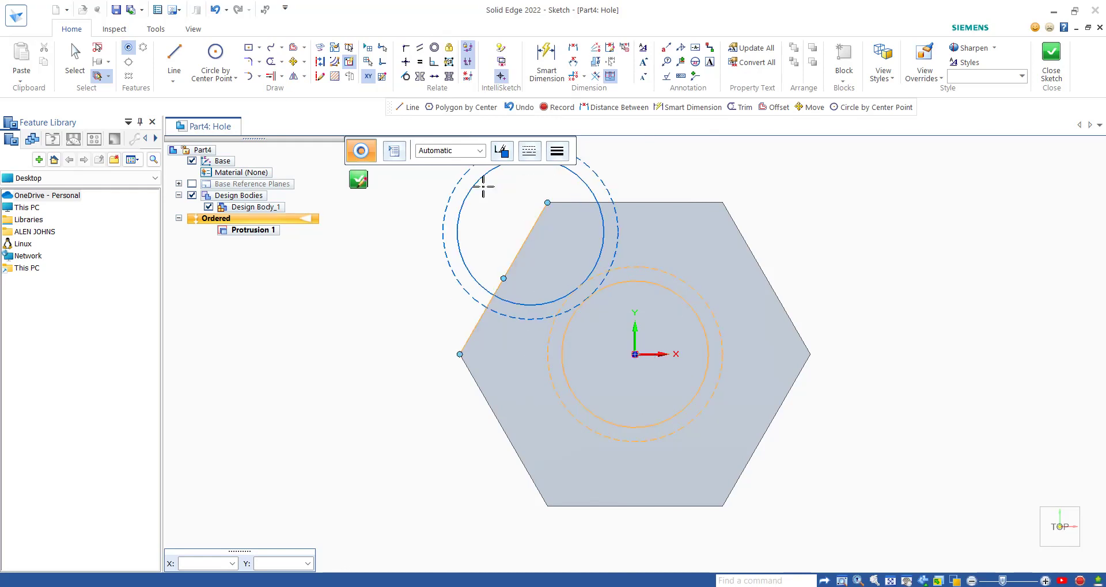
pyautogui.click(358, 180)
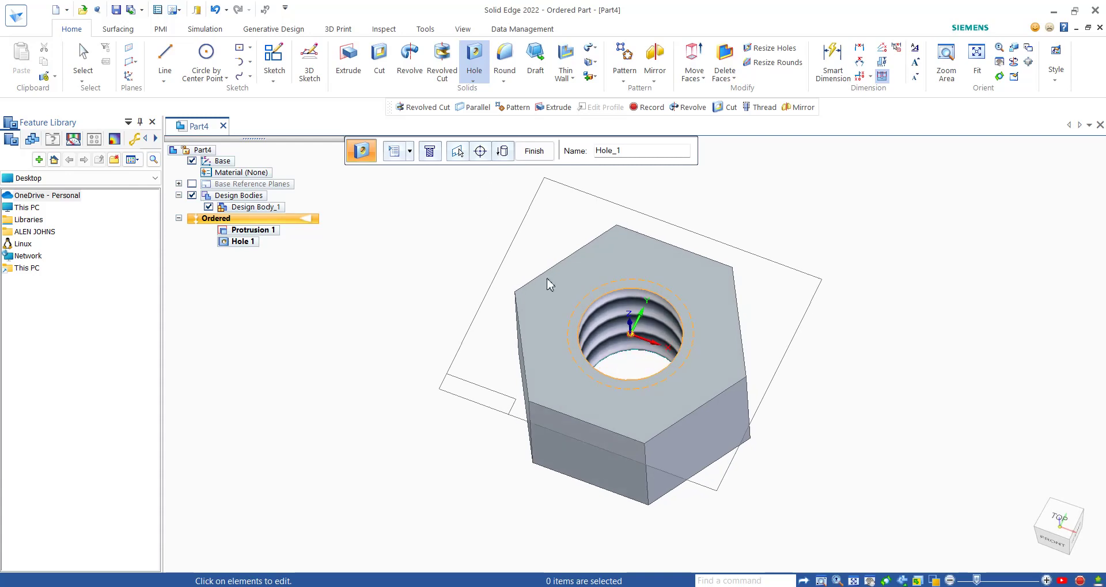
# Try the physical thread option on the M10 hole and switch it back off
pyautogui.click(430, 156)
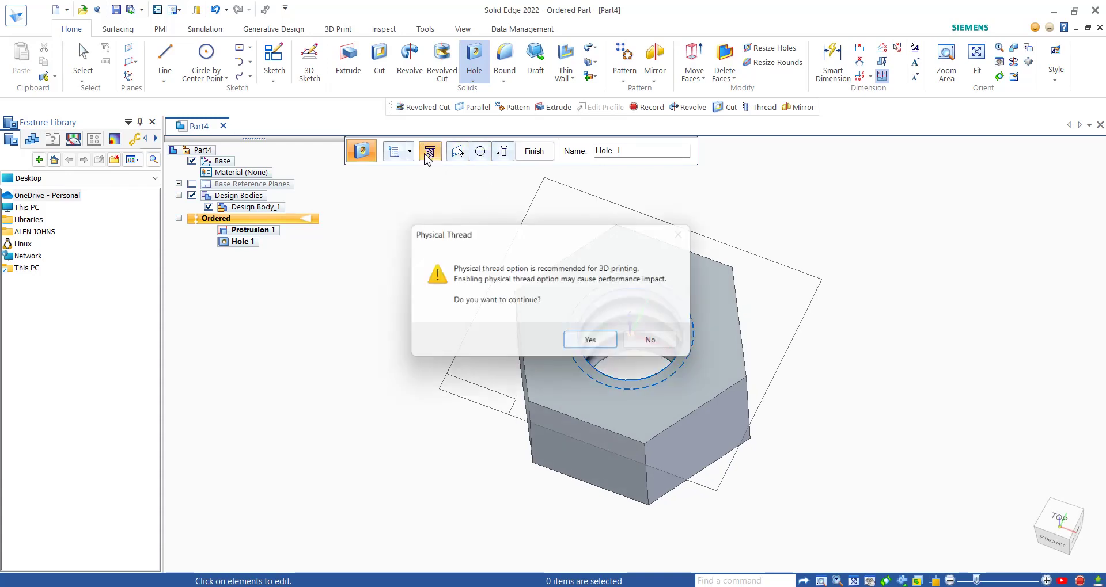
pyautogui.click(596, 345)
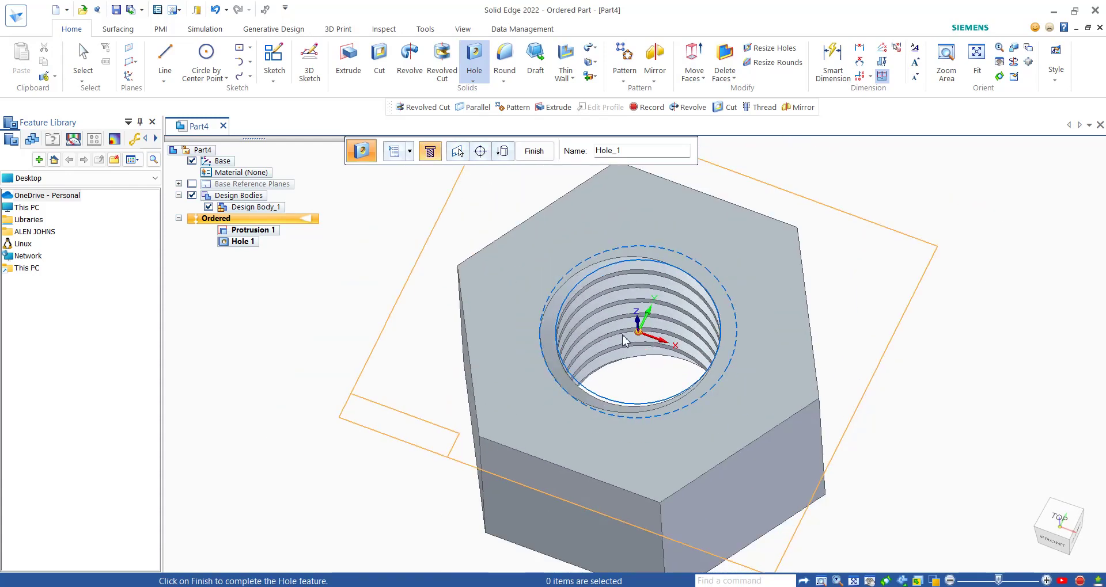
pyautogui.click(432, 155)
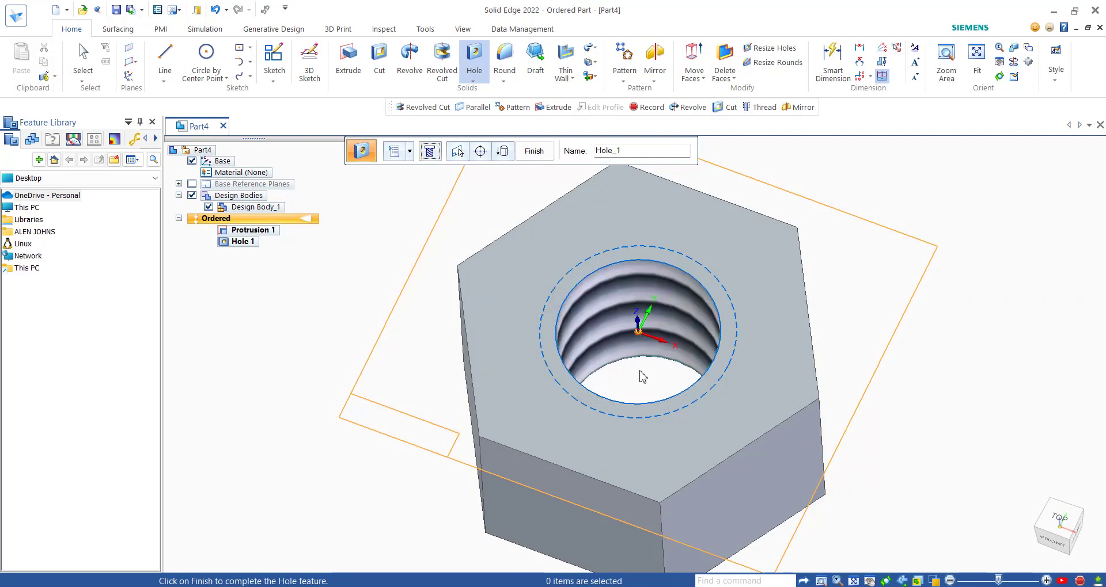
# Show the base reference planes and start a revolved cut sketch on the Right (yz) plane
pyautogui.scroll(-3, 643, 377)
pyautogui.scroll(-2, 639, 389)
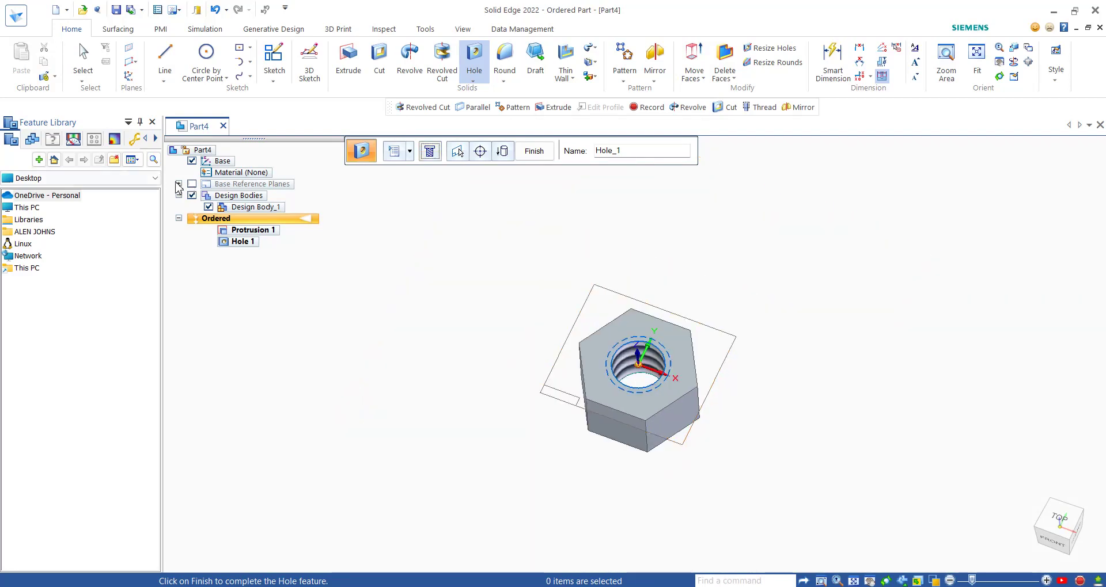
pyautogui.click(194, 185)
pyautogui.moveTo(478, 415); pyautogui.dragTo(571, 400, button='middle')
pyautogui.scroll(-2, 572, 399)
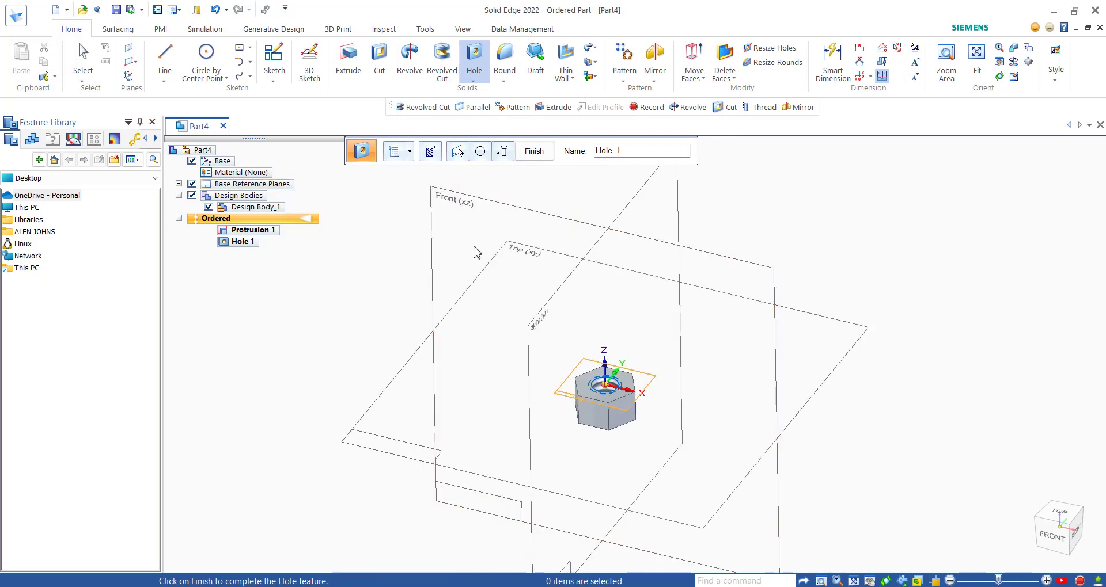
pyautogui.click(442, 63)
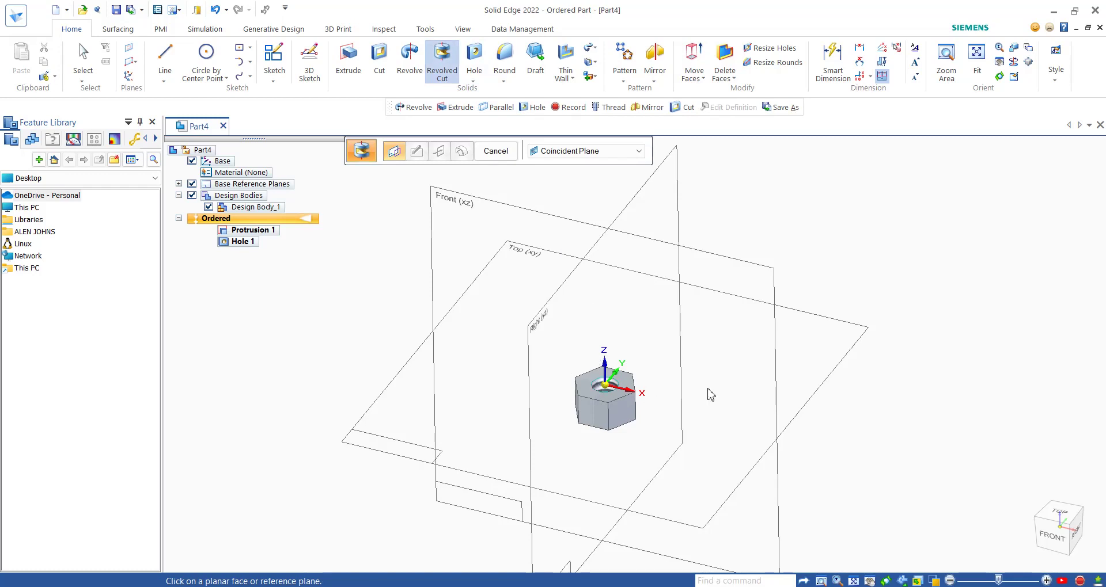
pyautogui.hotkey('ctrl', 'i')
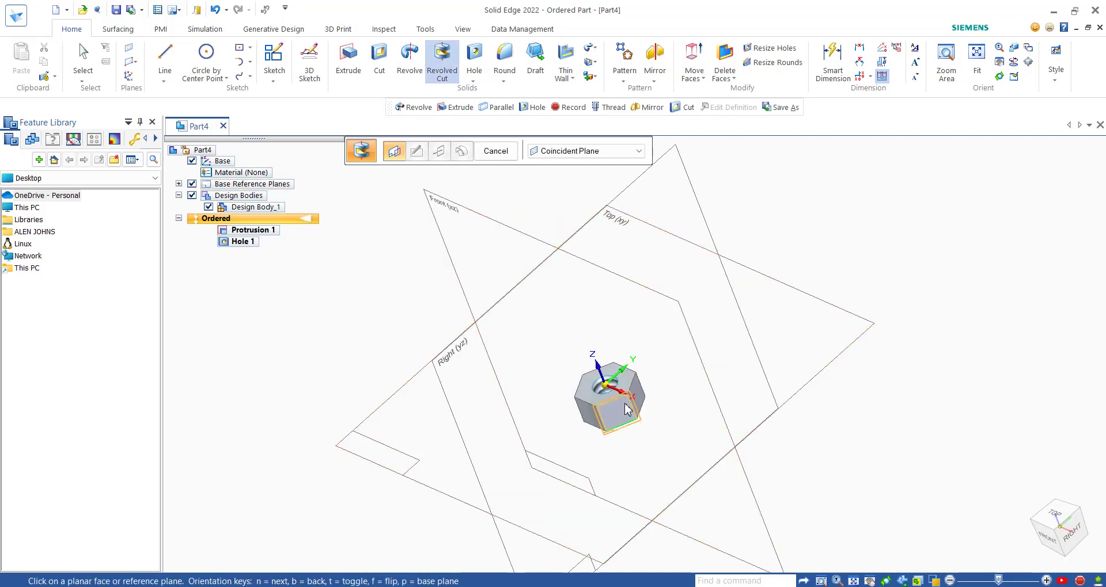
pyautogui.click(503, 318)
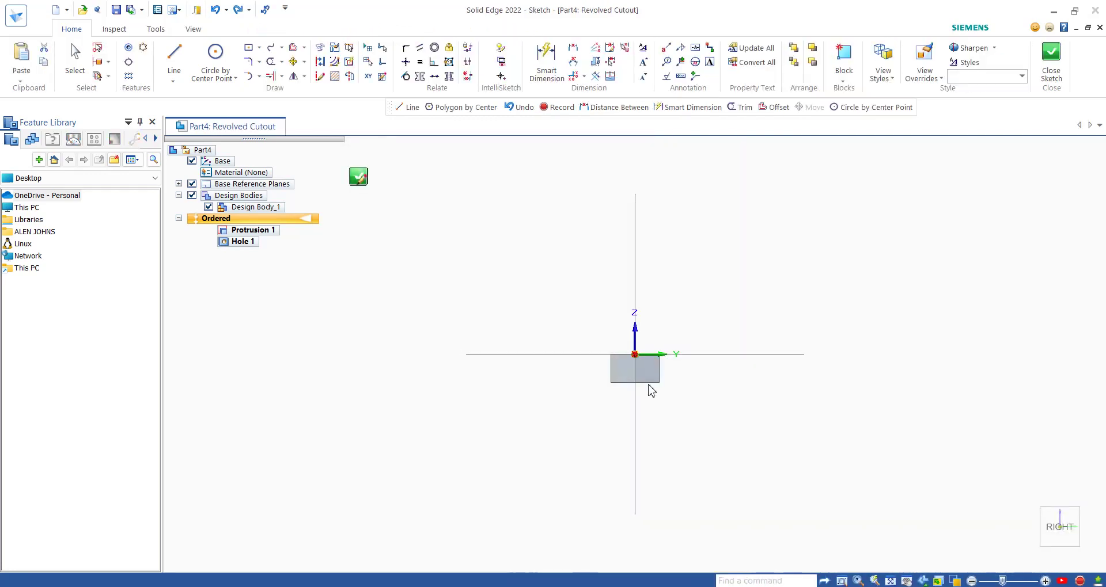
# Draw a horizontal line from the origin past the nut's +Y side, continued by a vertical line about 26 mm downward
pyautogui.click(180, 60)
pyautogui.click(633, 334)
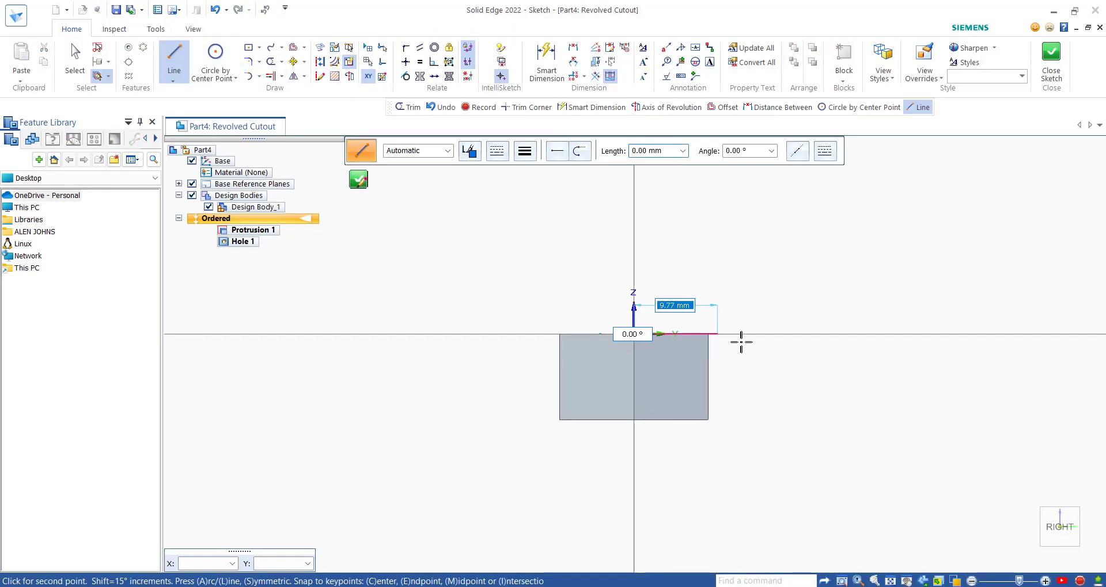
pyautogui.click(937, 335)
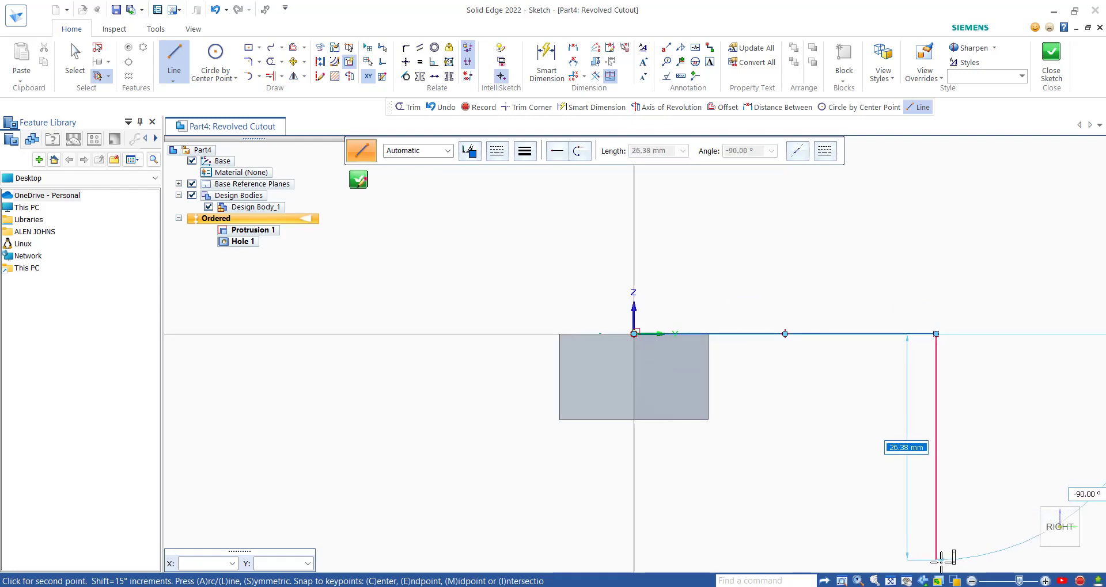
pyautogui.click(938, 559)
pyautogui.press('Escape')
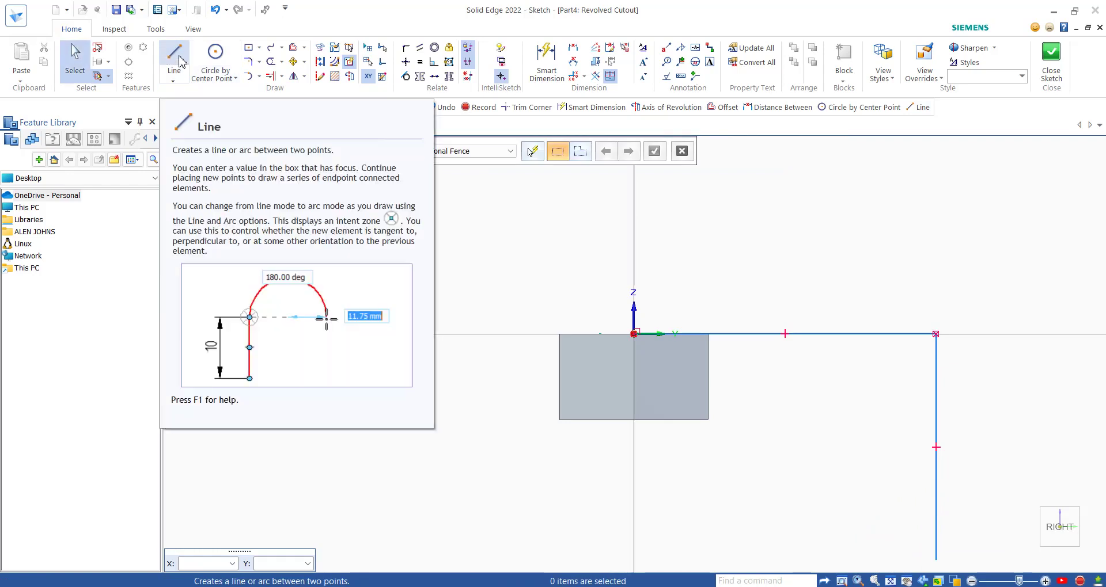
# Draw a line about 44 mm long from the nut's upper +Y corner, sloping down and outward across the vertical line
pyautogui.click(174, 60)
pyautogui.click(709, 334)
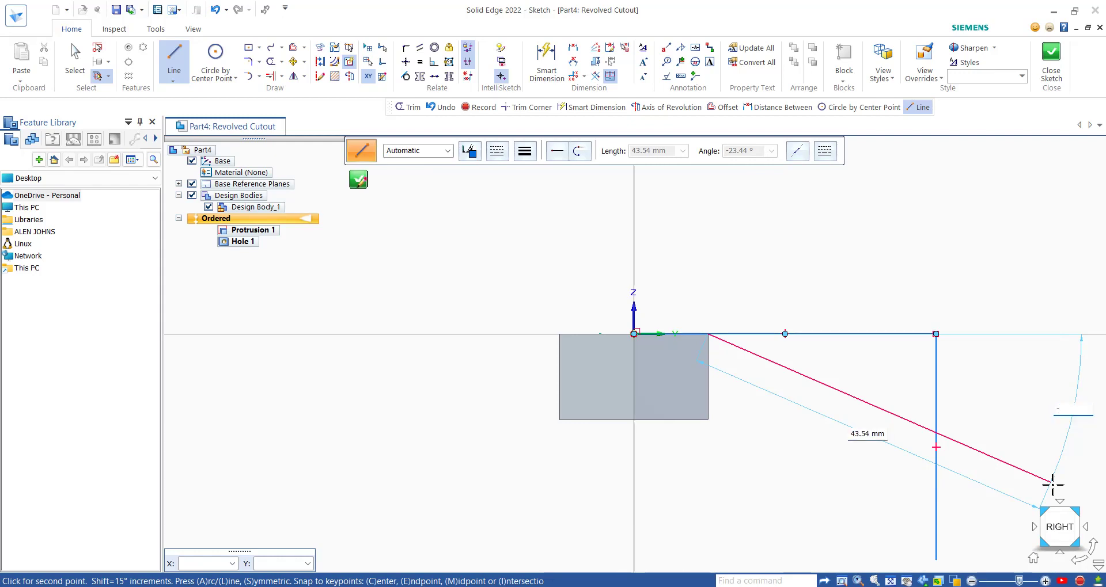
pyautogui.press('Return')
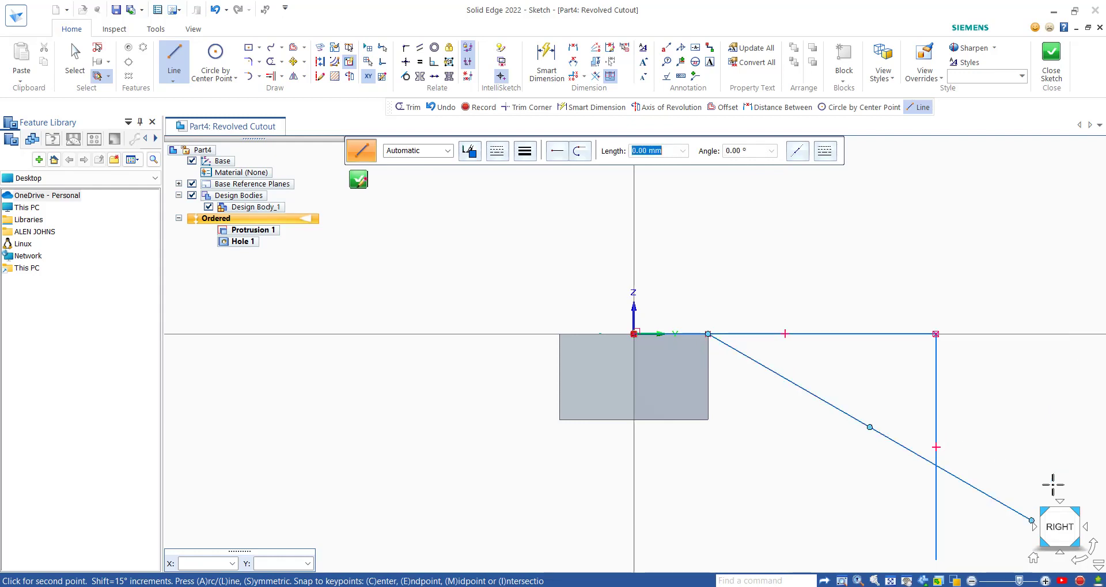
pyautogui.scroll(-4, 1008, 515)
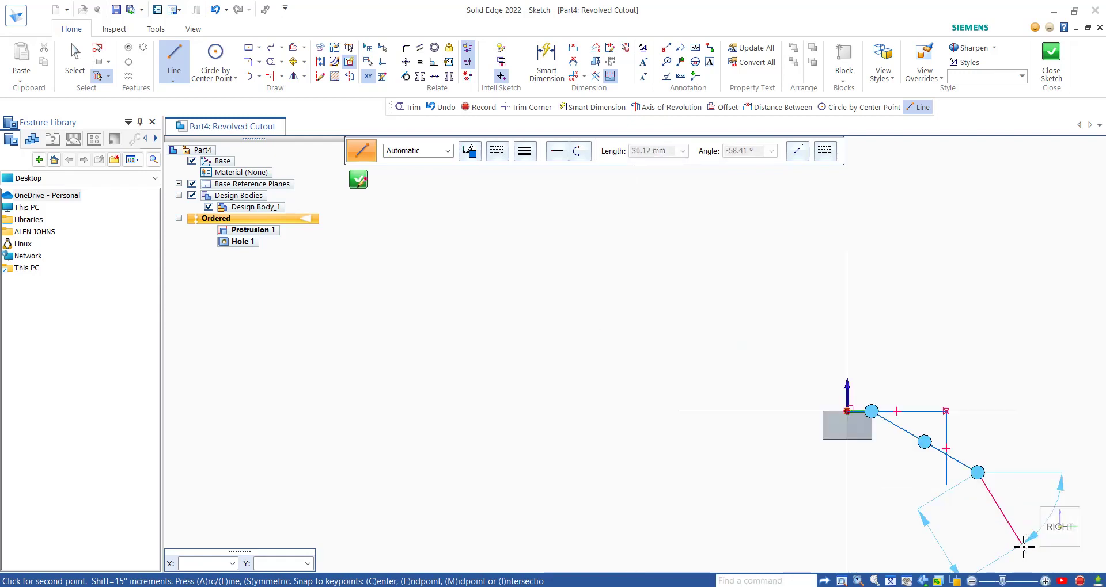
pyautogui.scroll(3, 1017, 530)
pyautogui.scroll(1, 1053, 529)
pyautogui.scroll(-1, 1025, 495)
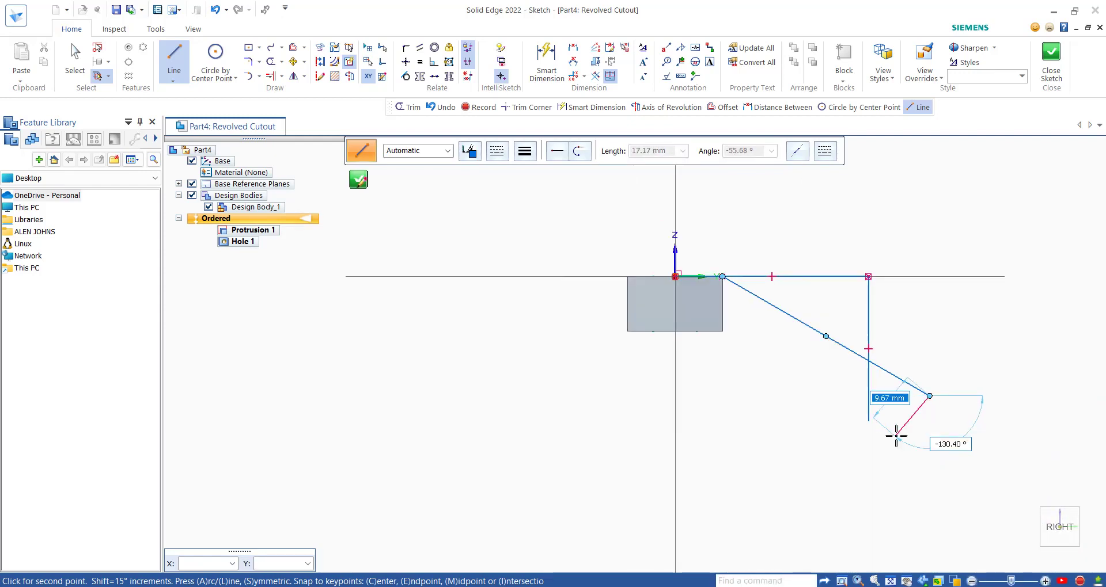
pyautogui.press('Escape')
pyautogui.press('Escape')
# Trim the overhanging line ends so the cut sketch forms a closed triangle starting at the nut's upper +Y corner
pyautogui.click(271, 61)
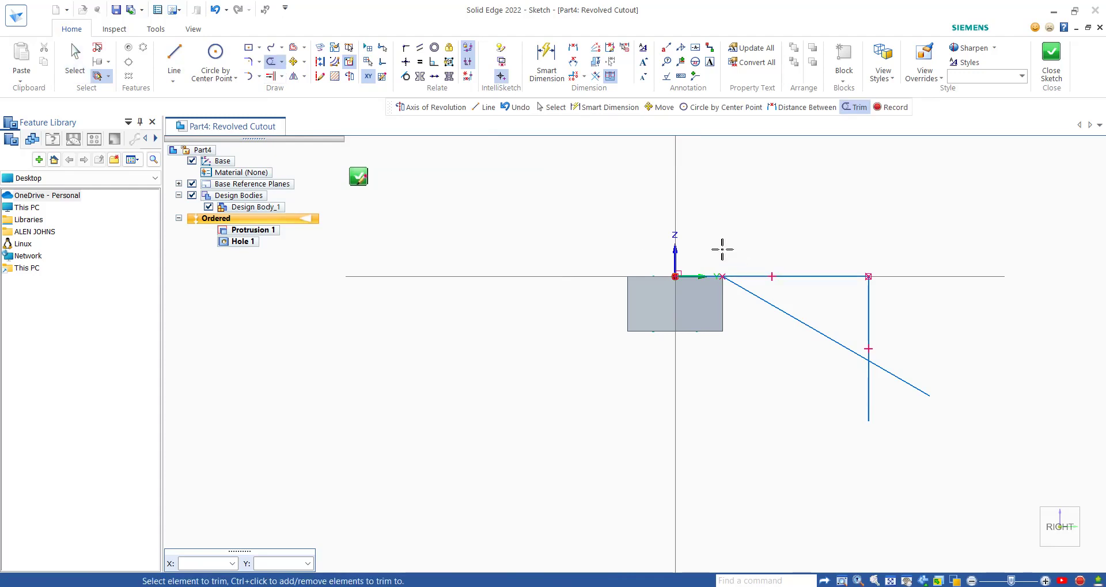
pyautogui.moveTo(698, 244); pyautogui.dragTo(701, 286)
pyautogui.moveTo(700, 333); pyautogui.dragTo(700, 335)
pyautogui.moveTo(954, 336); pyautogui.dragTo(807, 410)
# Set the vertical centre line through the origin as the revolution axis and finish the triangle as a full-turn revolved cut
pyautogui.click(349, 76)
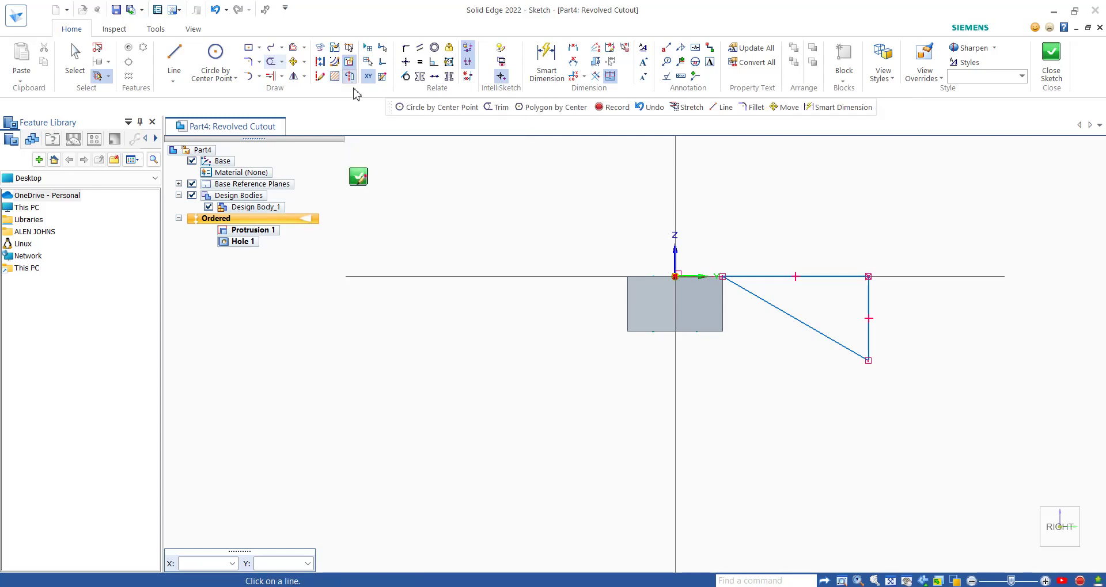
pyautogui.click(675, 207)
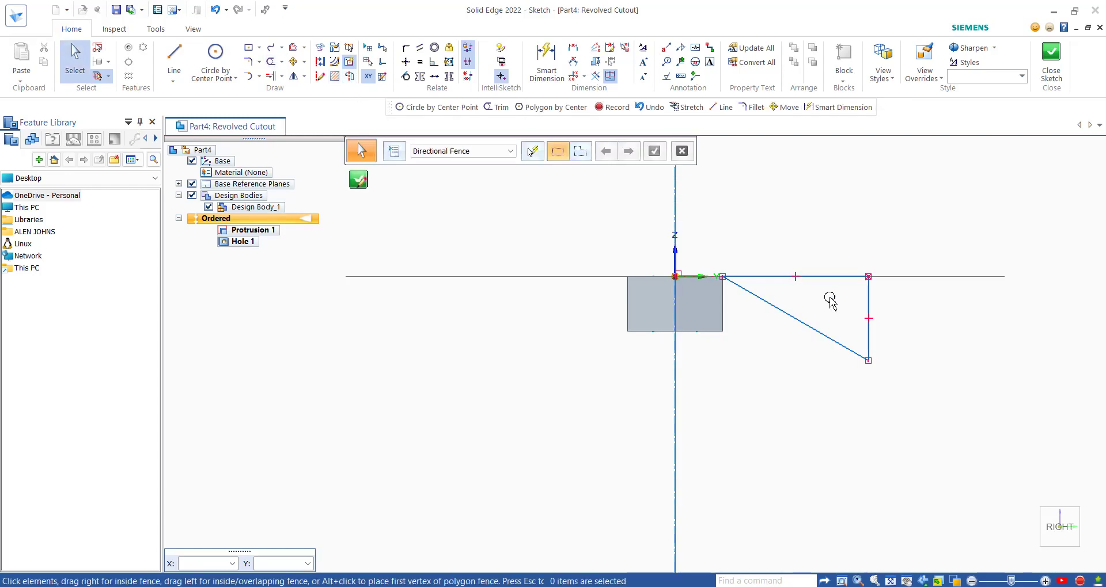
pyautogui.click(359, 180)
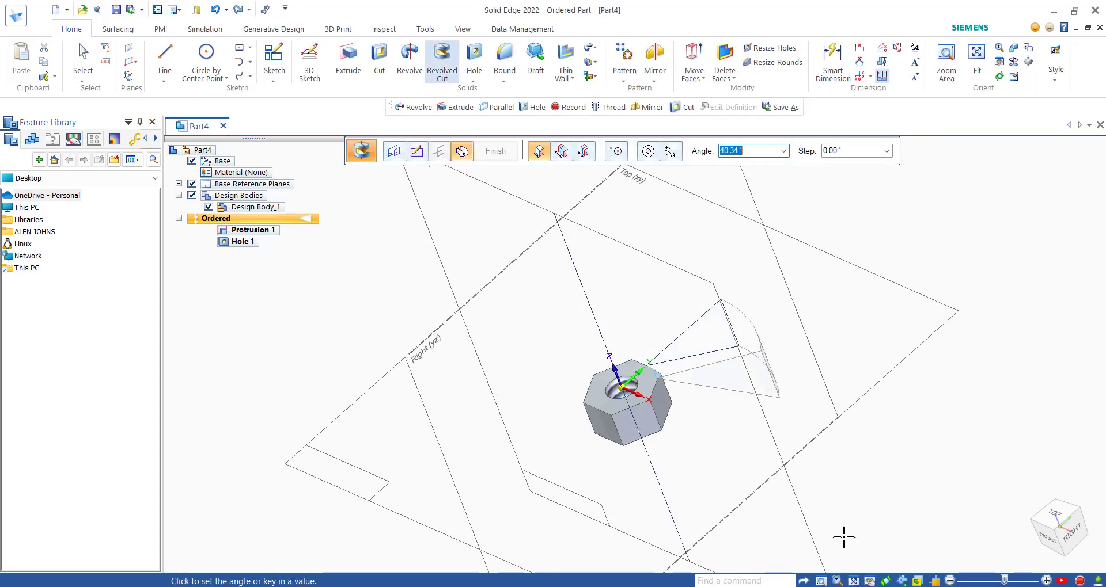
pyautogui.click(645, 153)
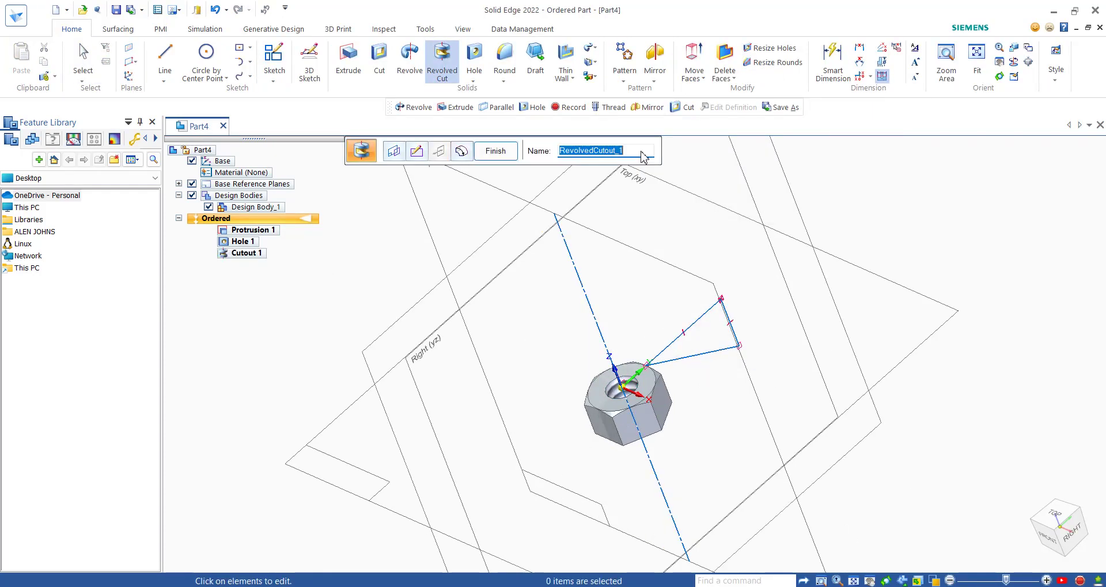
pyautogui.click(494, 154)
pyautogui.scroll(6, 616, 449)
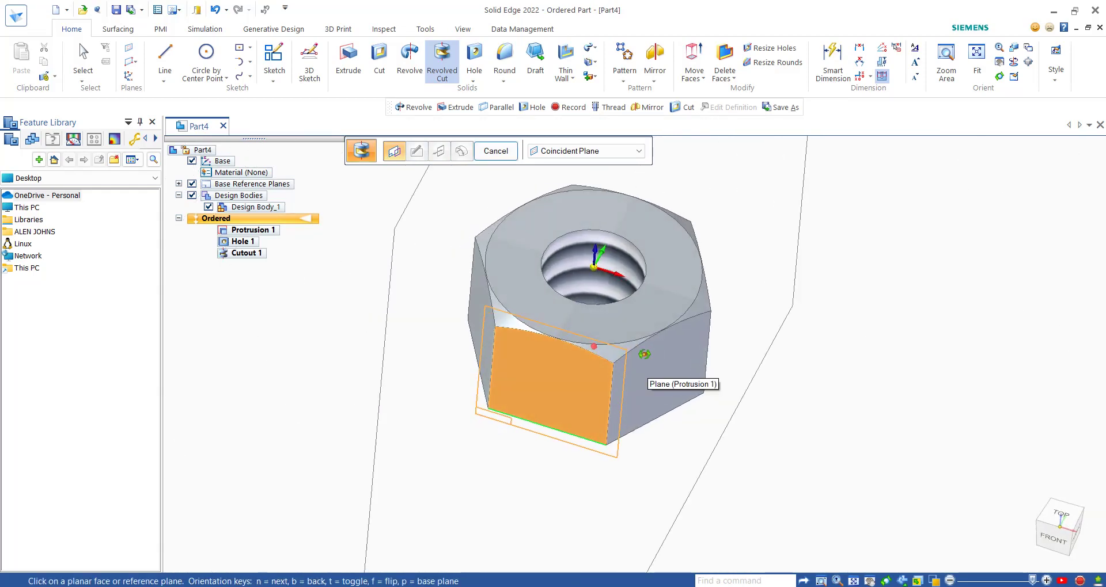
# Create a reference plane parallel to the Top (xy) plane, offset 5 mm downward through the middle of the nut
pyautogui.scroll(-6, 616, 400)
pyautogui.moveTo(617, 400); pyautogui.dragTo(633, 355, button='middle')
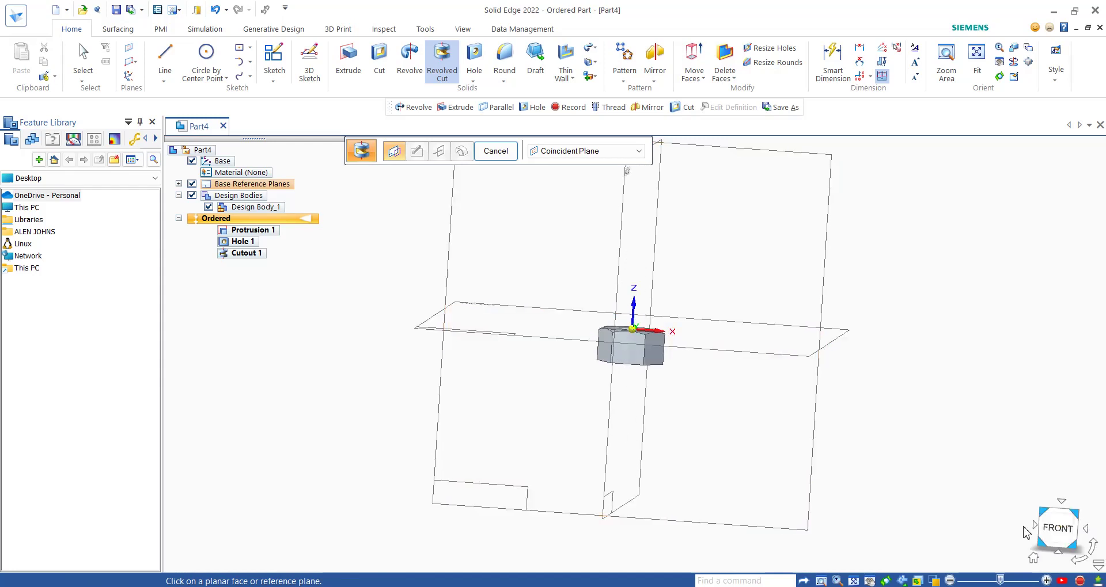
pyautogui.click(1059, 527)
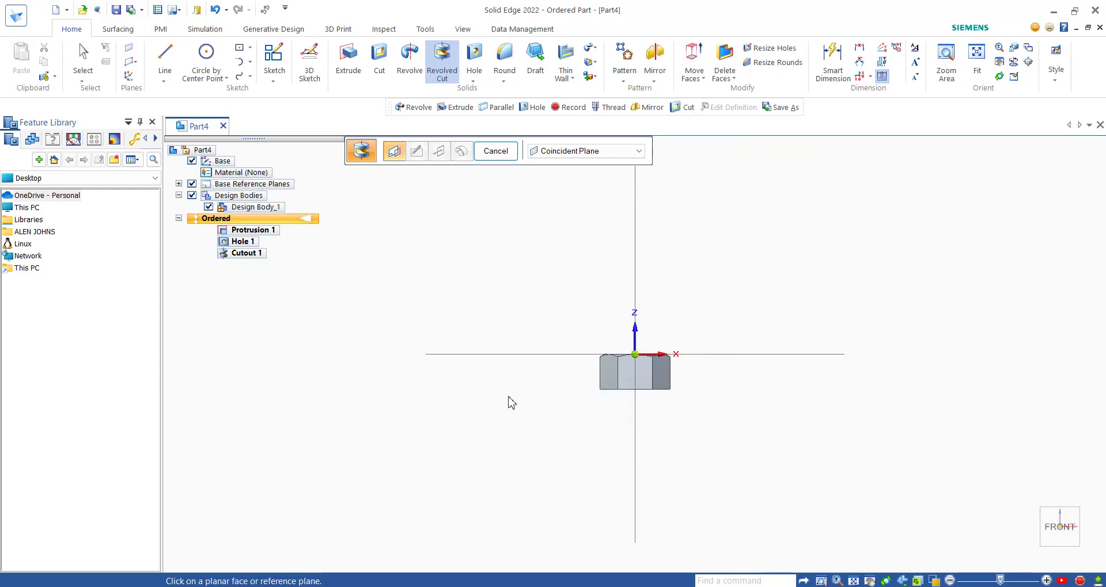
pyautogui.scroll(1, 550, 424)
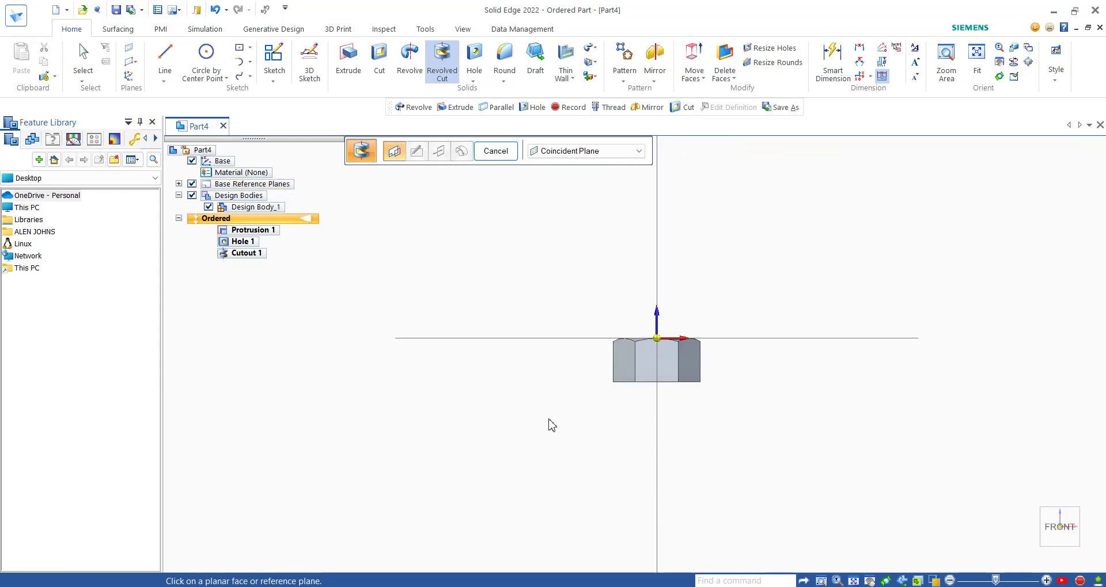
pyautogui.click(131, 61)
pyautogui.click(167, 85)
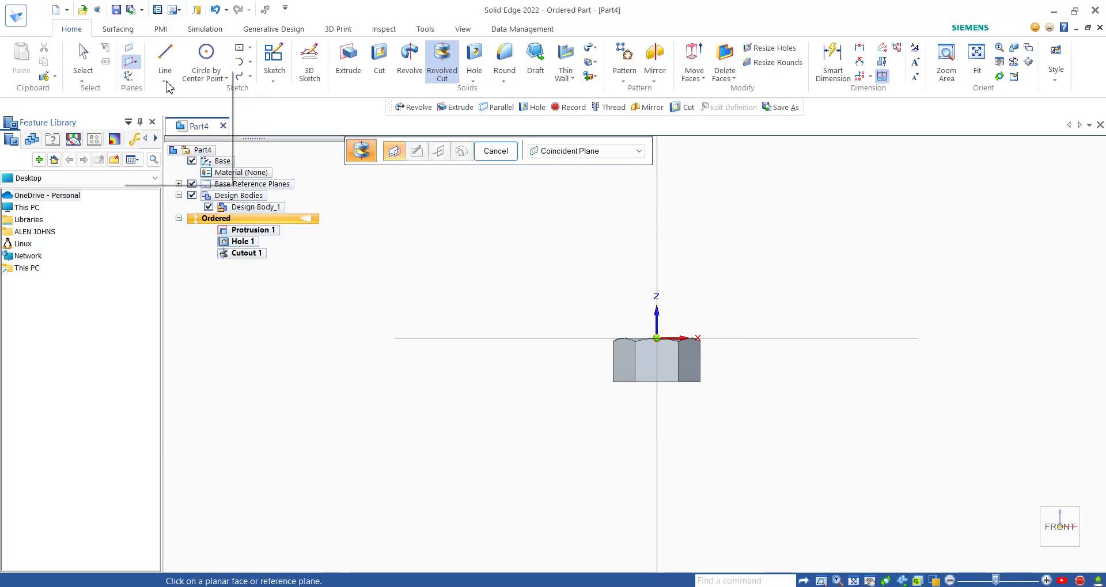
pyautogui.click(772, 339)
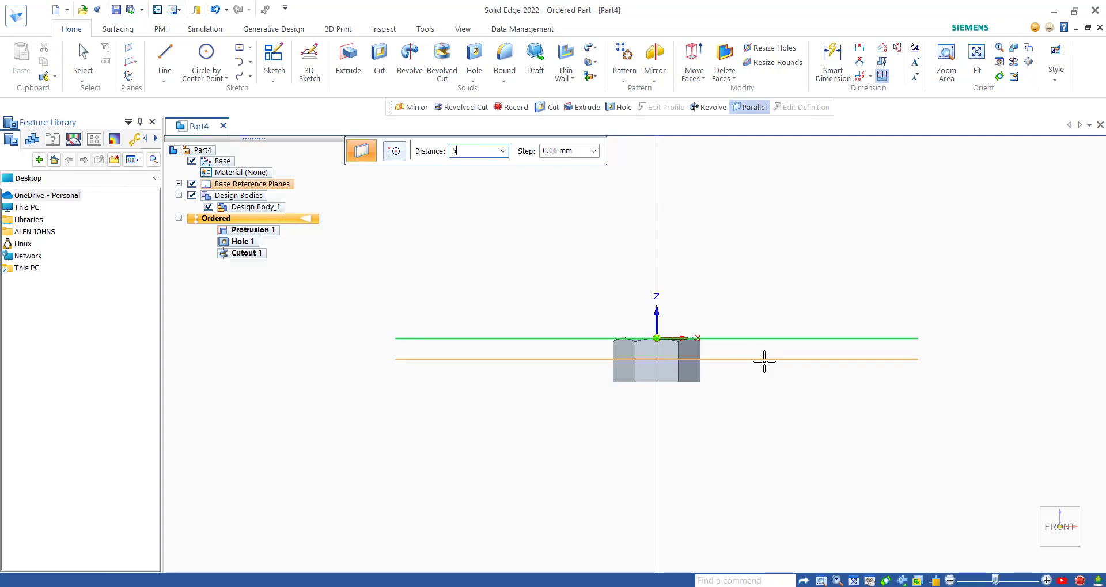
pyautogui.write('5')
pyautogui.press('Return')
pyautogui.click(771, 364)
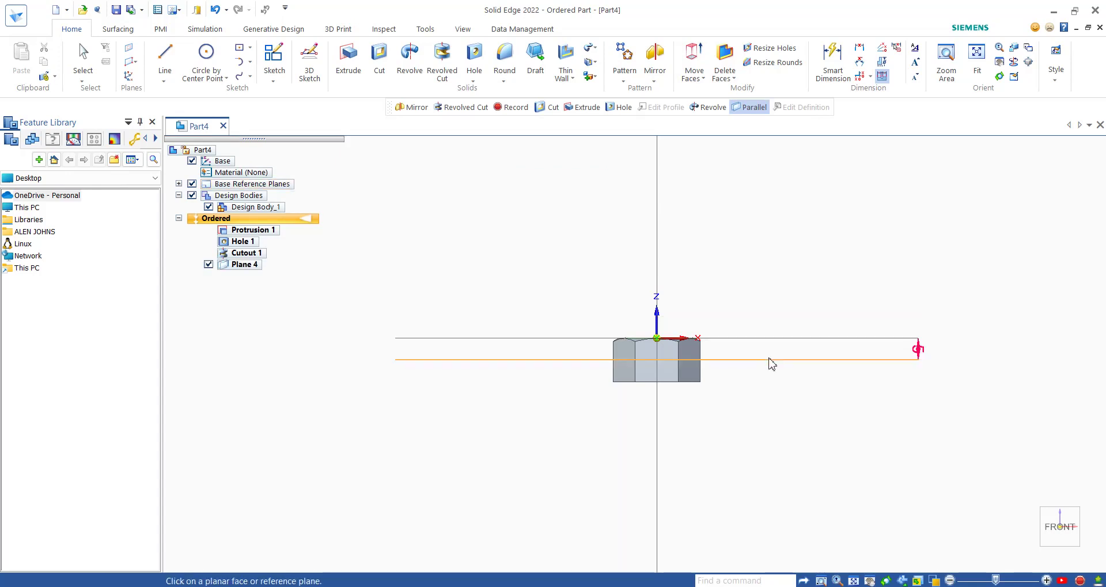
# Mirror the revolved cut about the nut's mid-height plane to chamfer the opposite corners
pyautogui.click(654, 58)
pyautogui.scroll(3, 645, 349)
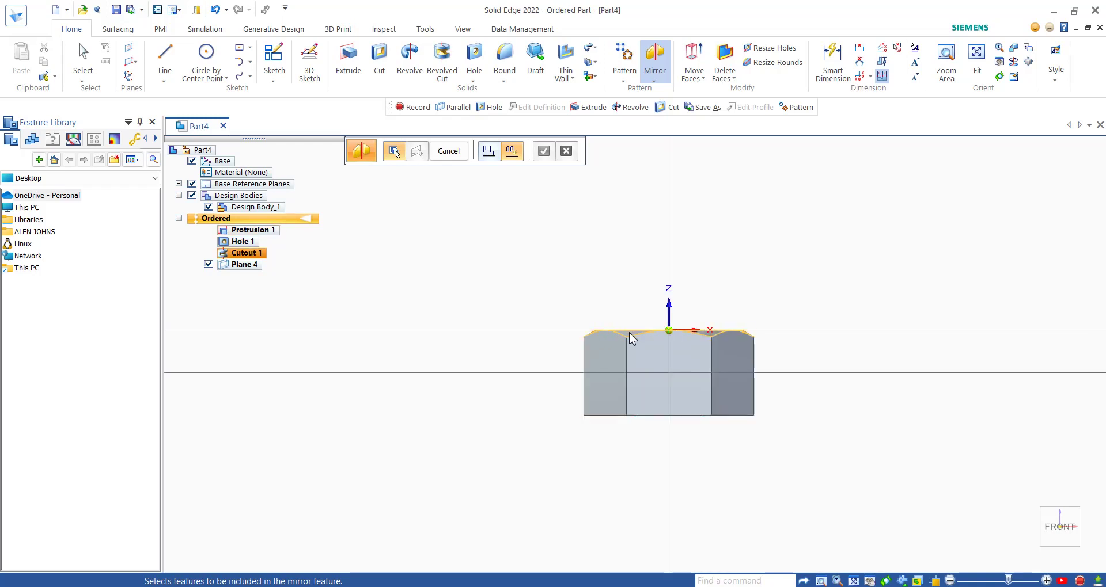
pyautogui.click(632, 337)
pyautogui.click(542, 152)
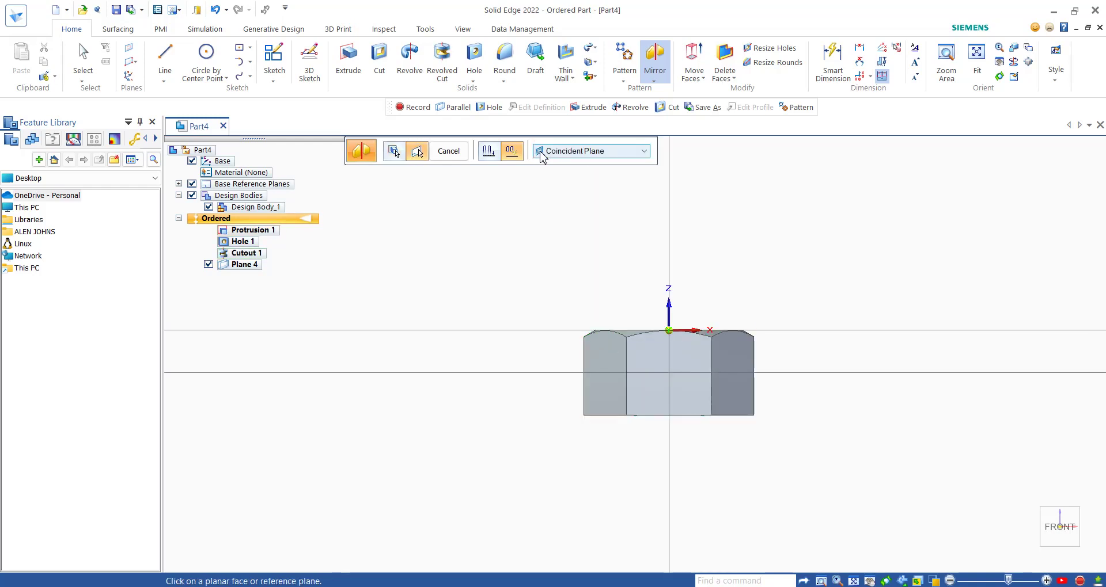
pyautogui.click(516, 374)
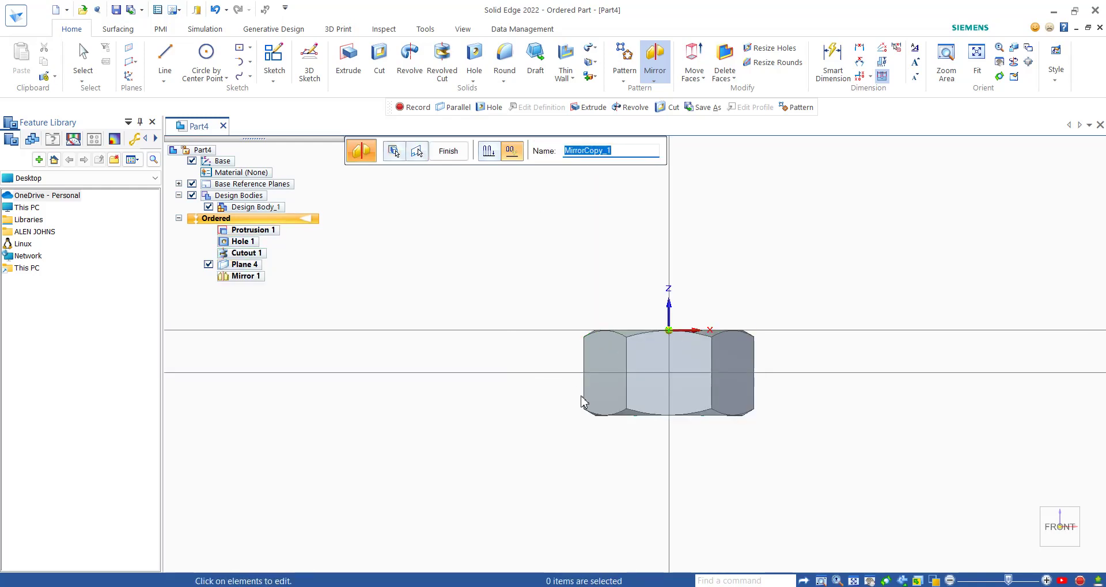
pyautogui.click(446, 153)
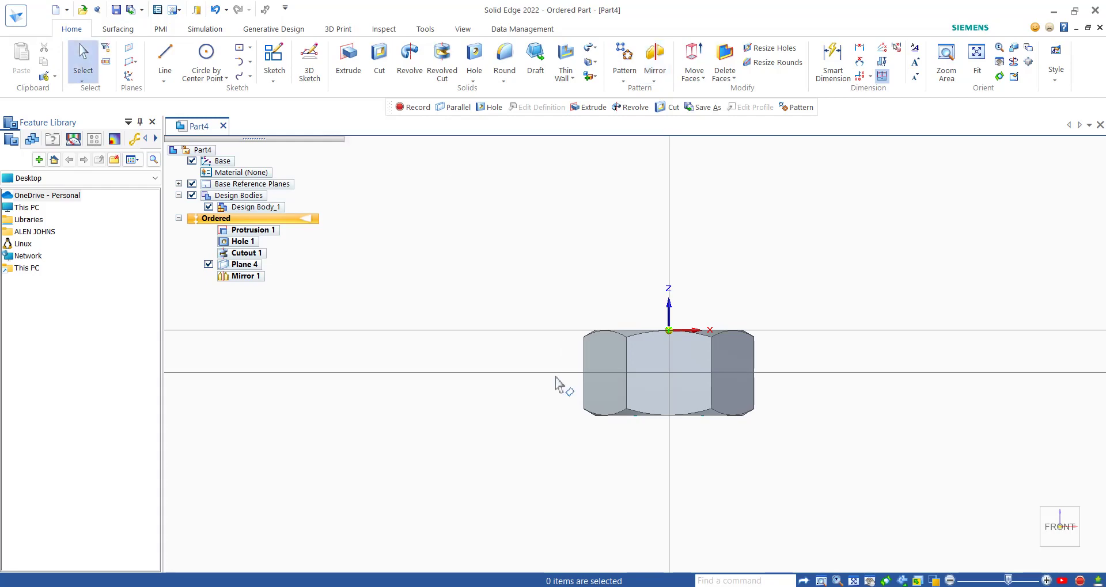
# Save the part as M10 NUT in the flange coupling folder
pyautogui.moveTo(561, 385); pyautogui.dragTo(733, 422, button='middle')
pyautogui.moveTo(583, 463); pyautogui.dragTo(656, 370, button='middle')
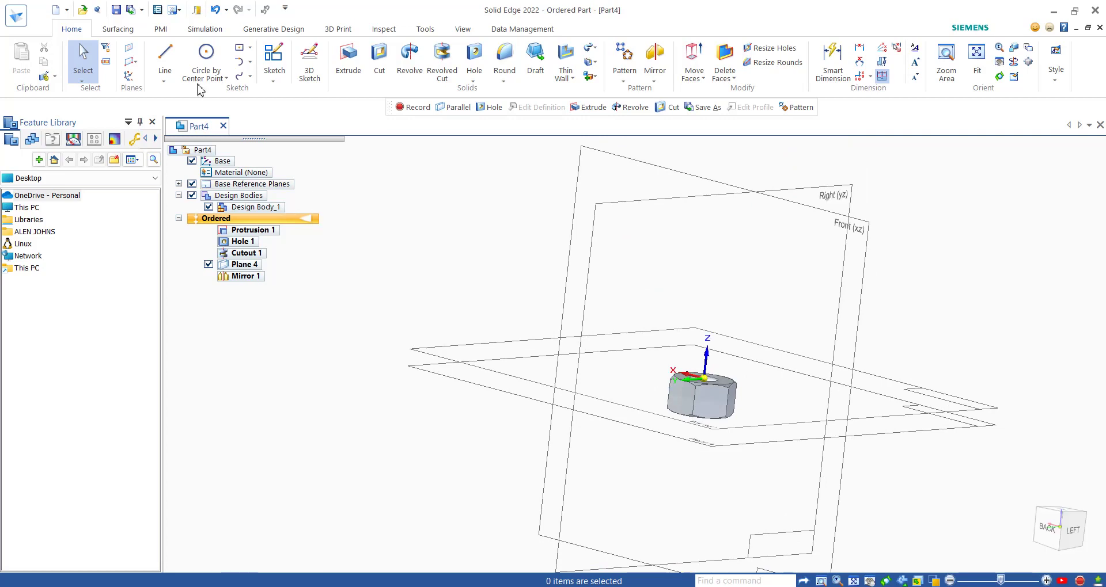
pyautogui.click(116, 9)
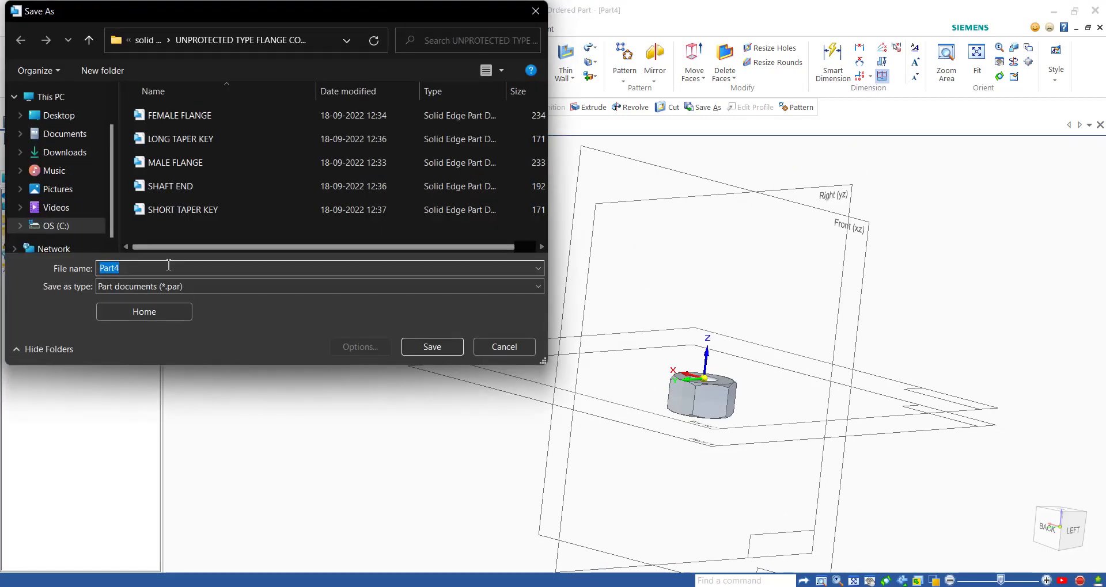
pyautogui.write('M10 NUT')
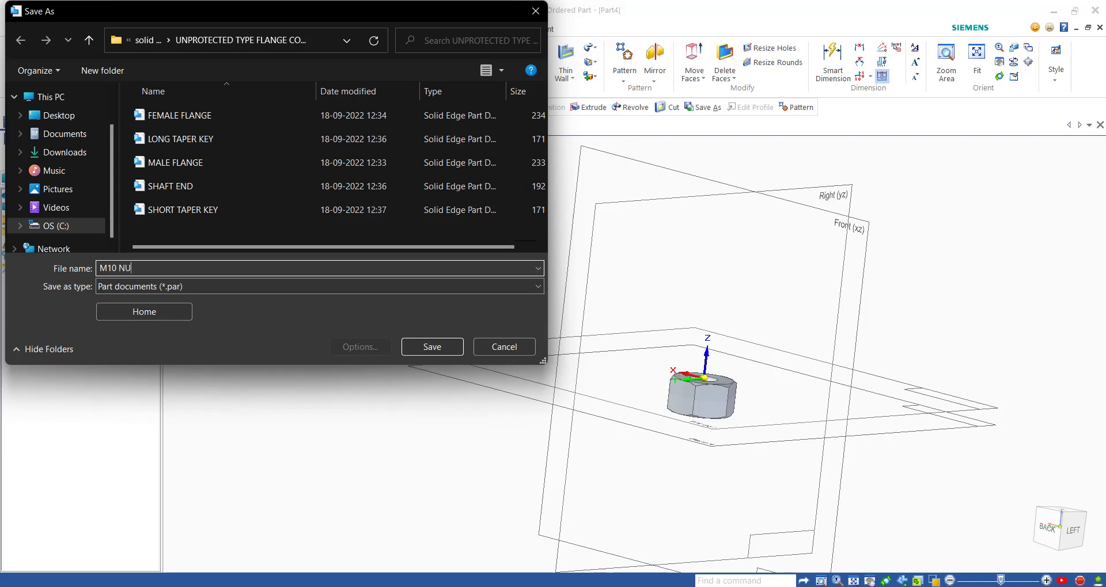
pyautogui.click(446, 348)
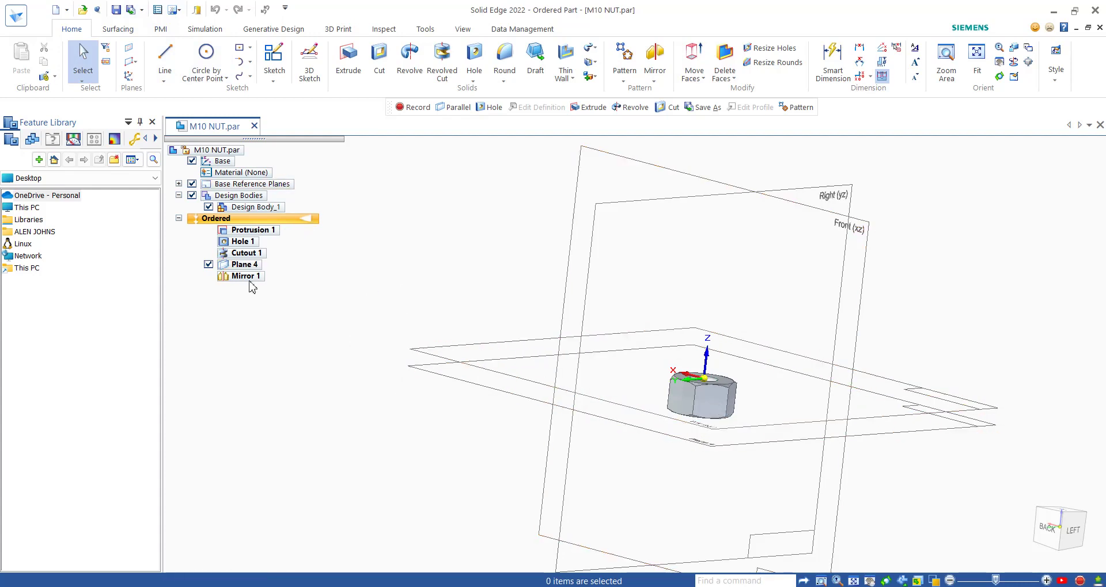
# Delete the mirrored chamfer cut from the nut's lower end
pyautogui.click(90, 69)
pyautogui.click(242, 275)
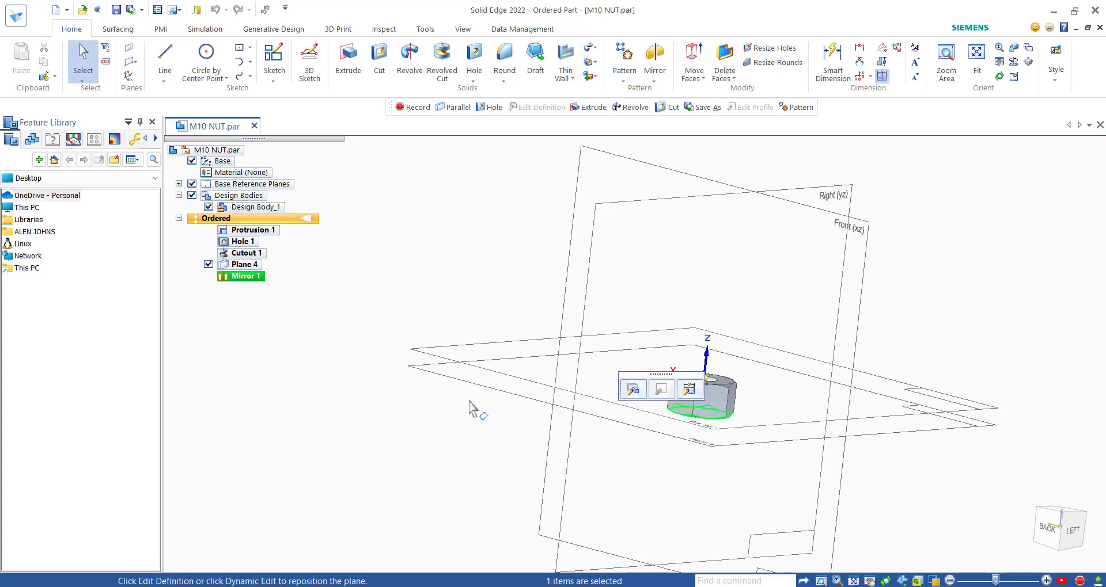
pyautogui.scroll(5, 691, 474)
pyautogui.moveTo(742, 347); pyautogui.dragTo(684, 342, button='middle')
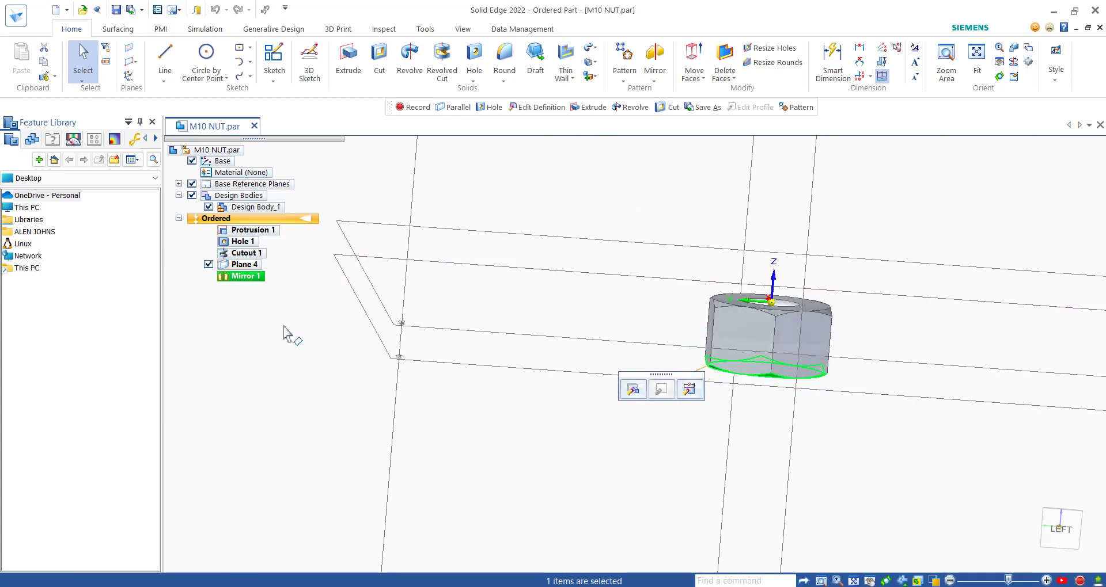
pyautogui.press('Delete')
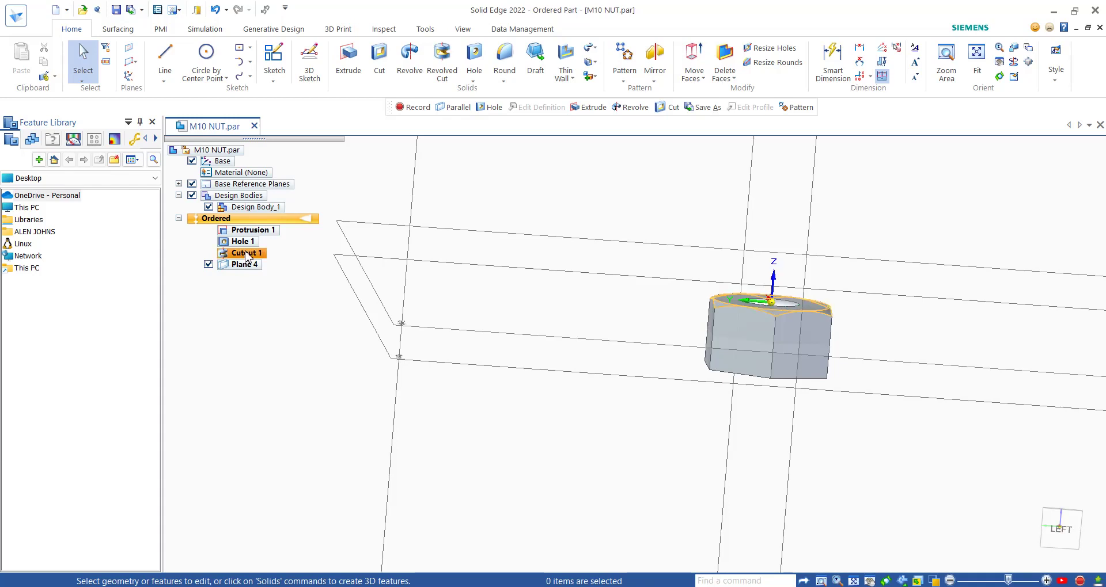
# Delete the threaded hole and the offset mid-height plane, keeping the hexagonal protrusion and its upper revolved cut
pyautogui.click(243, 242)
pyautogui.press('Delete')
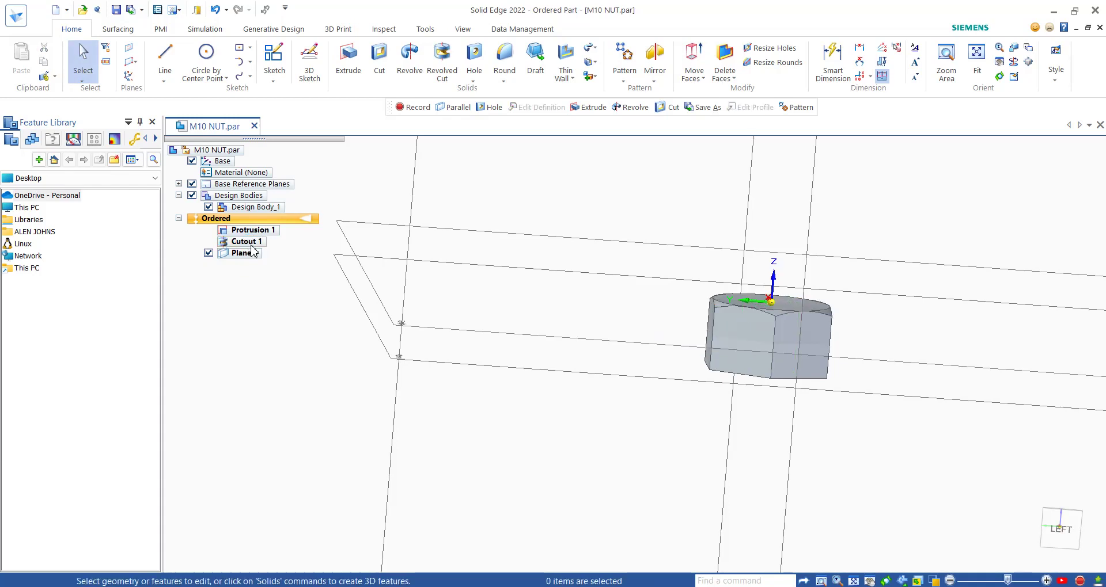
pyautogui.click(248, 253)
pyautogui.press('Delete')
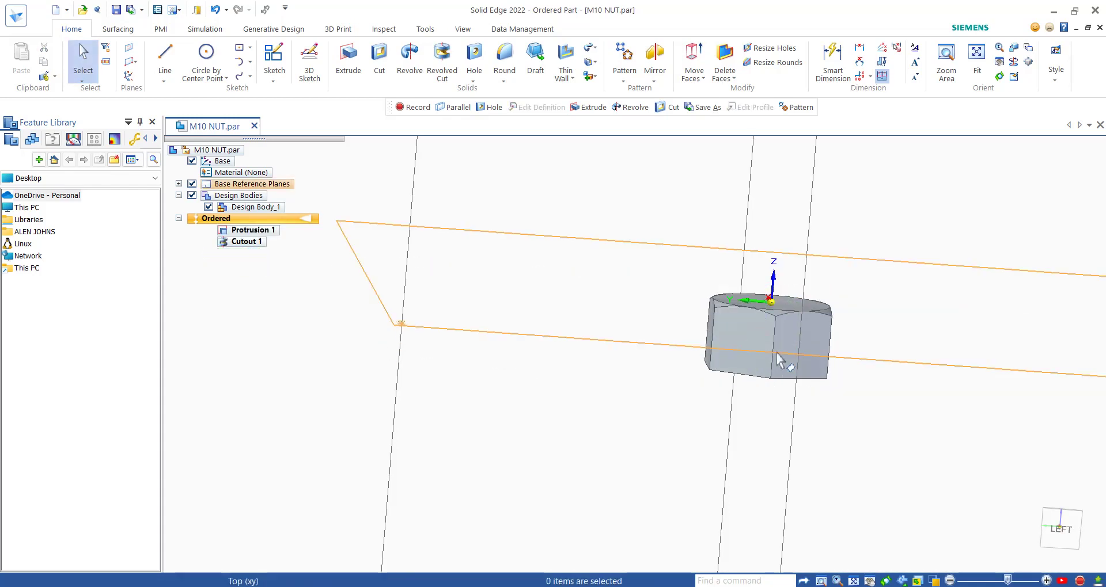
# Edit the hexagonal protrusion's definition and set its downward extrusion distance to 0.8*10 mm
pyautogui.moveTo(785, 360); pyautogui.dragTo(760, 358, button='middle')
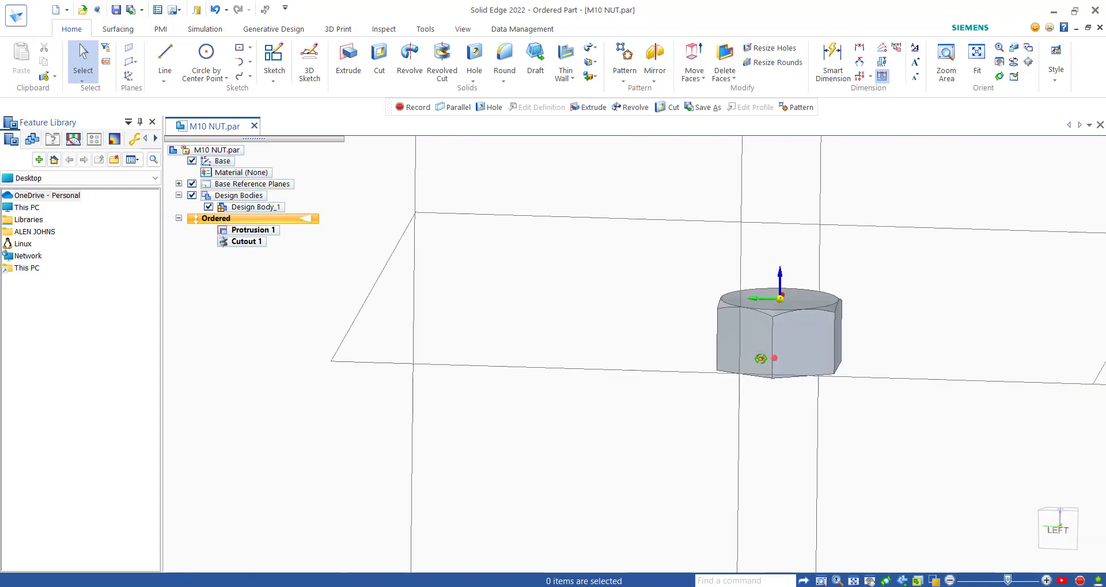
pyautogui.click(268, 232)
pyautogui.rightClick(268, 232)
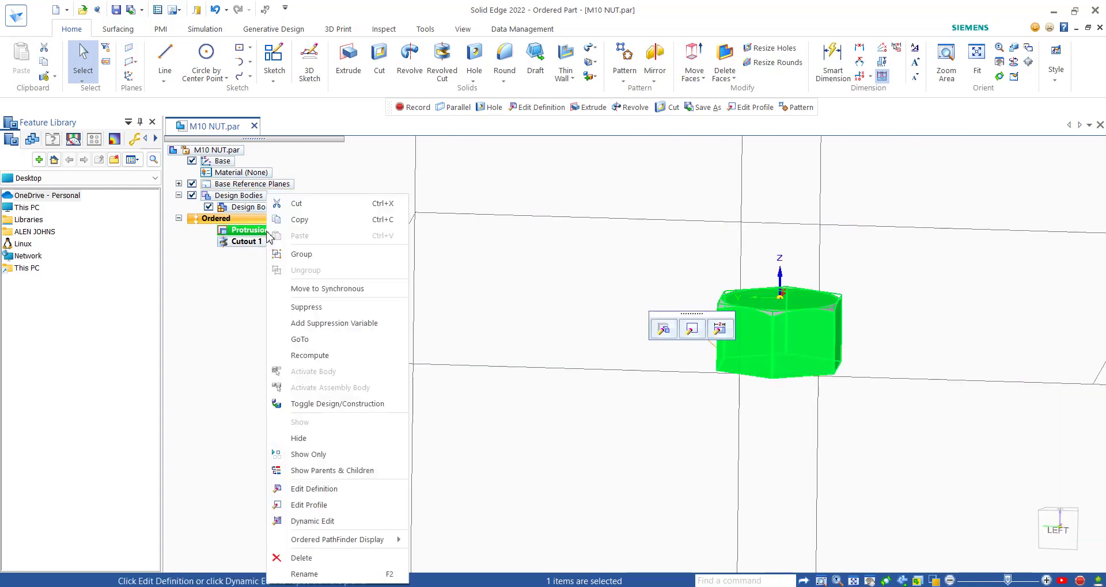
pyautogui.click(313, 489)
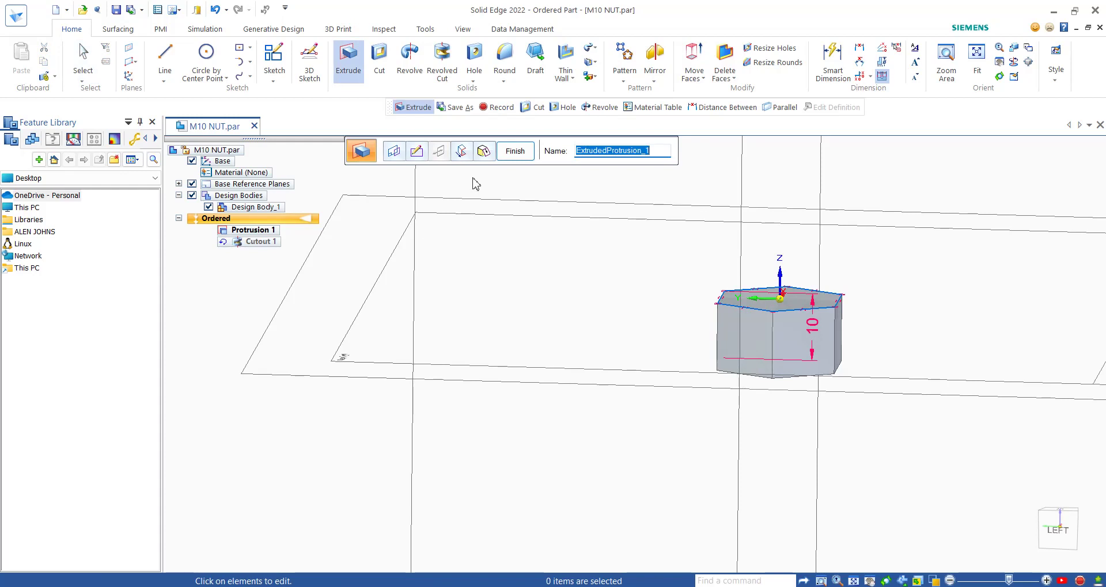
pyautogui.click(461, 151)
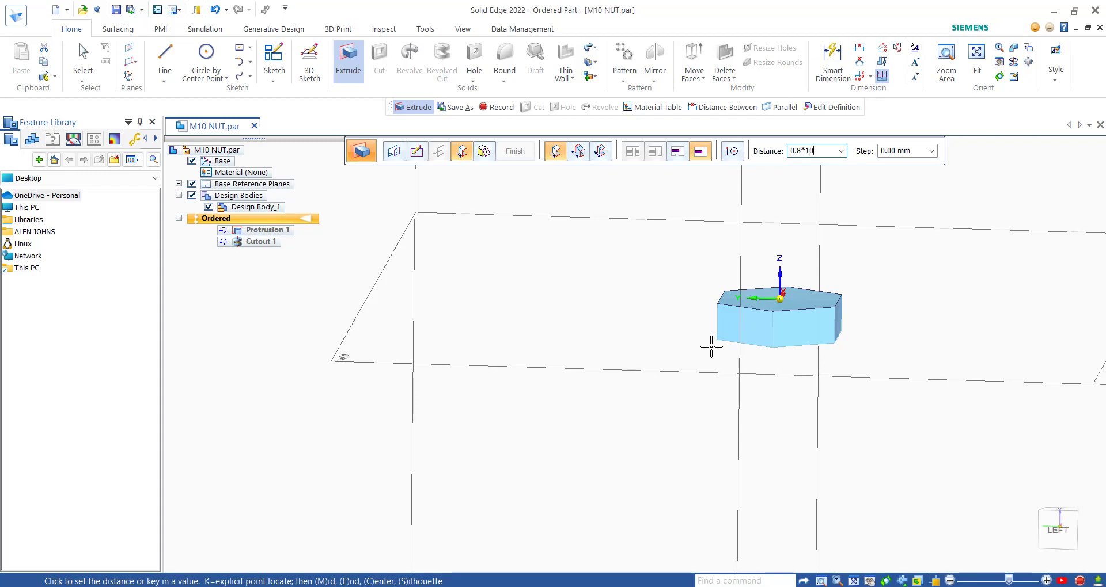
pyautogui.press('Return')
pyautogui.click(710, 346)
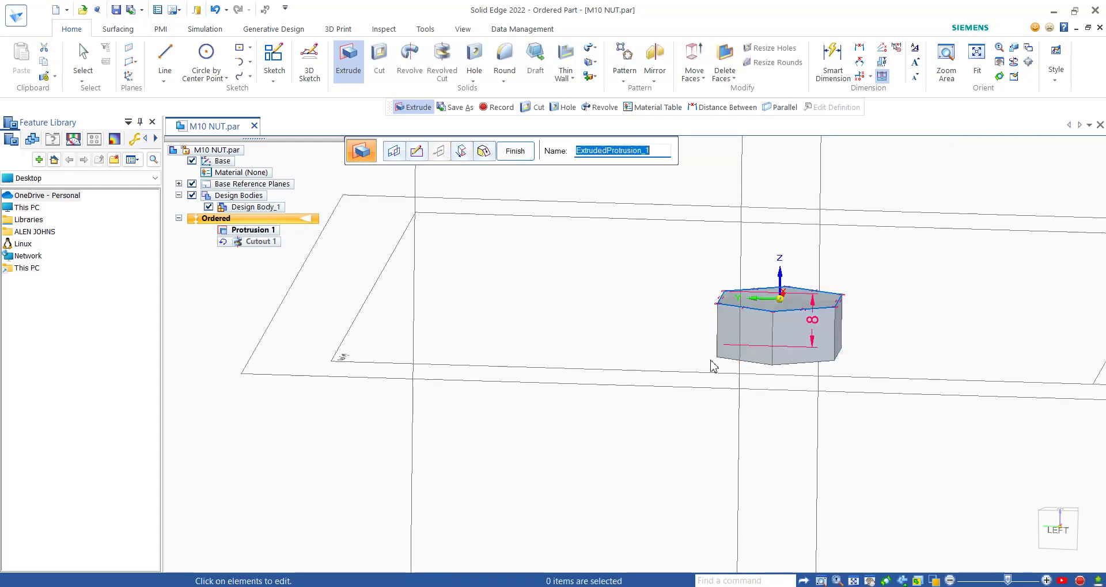
pyautogui.click(516, 151)
pyautogui.press('Escape')
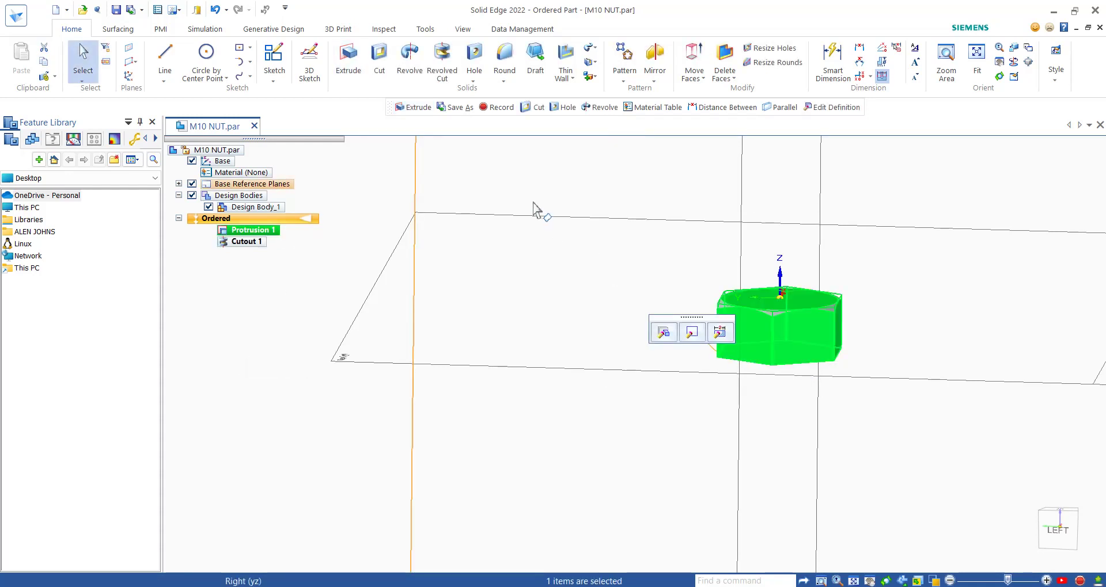
pyautogui.click(870, 413)
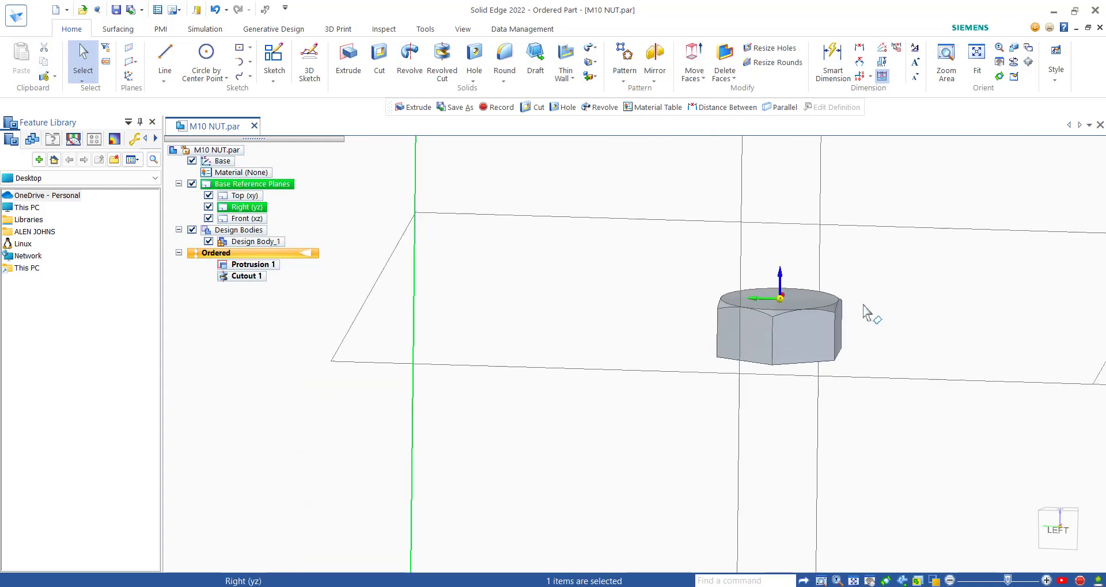
# Sketch a 10 mm diameter circle centred on the underside of the hexagonal head as an extrusion profile
pyautogui.scroll(-3, 866, 315)
pyautogui.moveTo(869, 315); pyautogui.dragTo(1037, 291, button='middle')
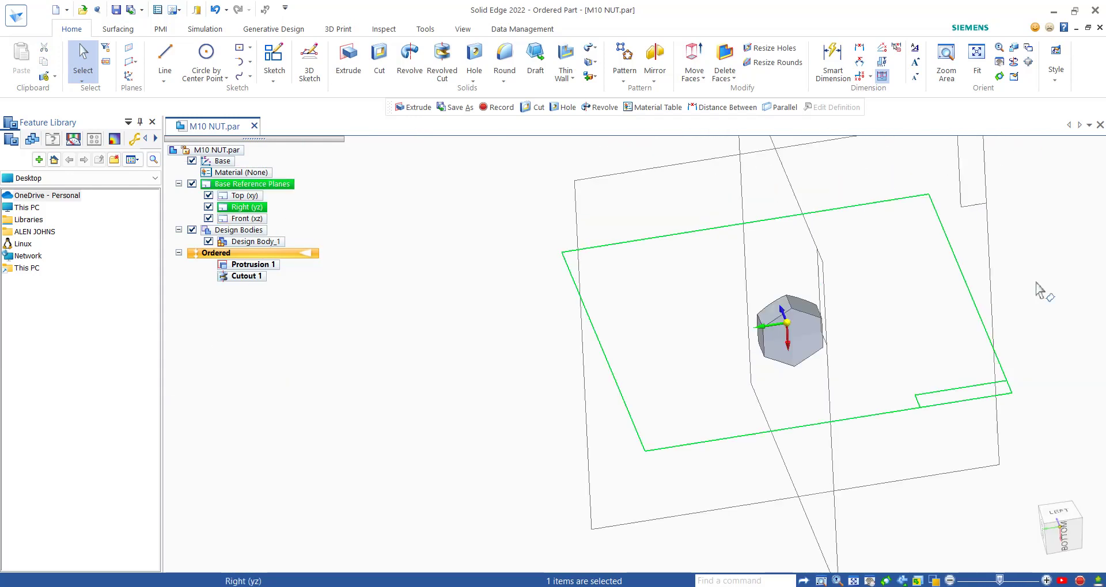
pyautogui.scroll(2, 1036, 291)
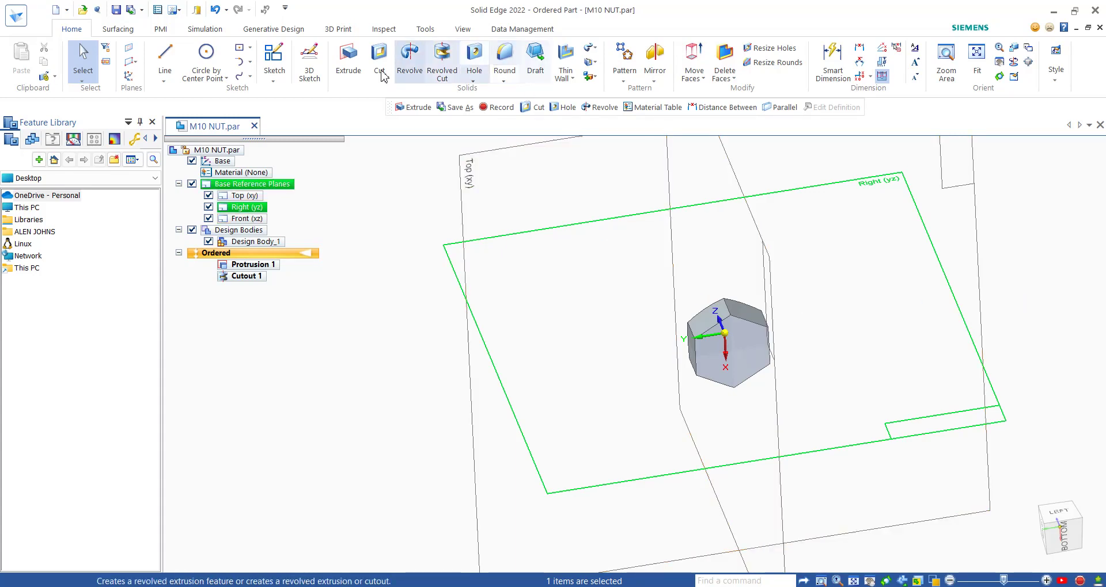
pyautogui.click(360, 72)
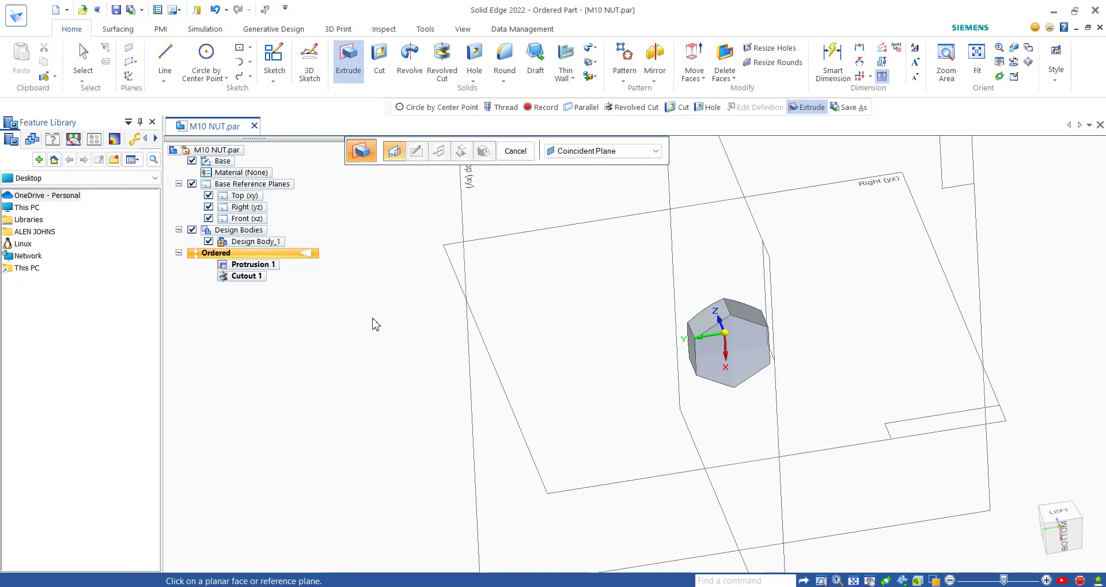
pyautogui.click(756, 352)
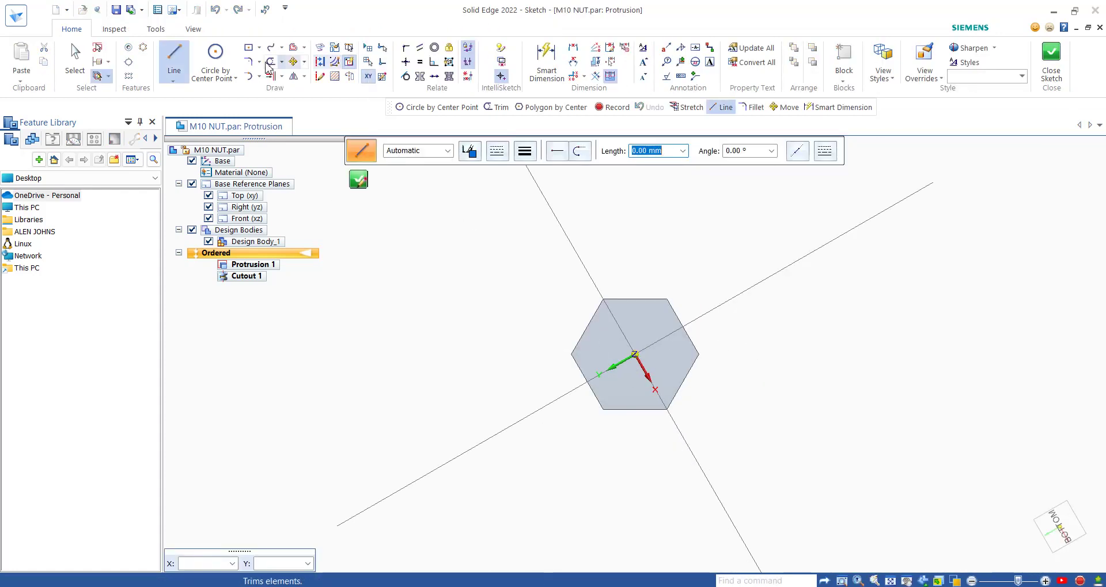
pyautogui.click(233, 78)
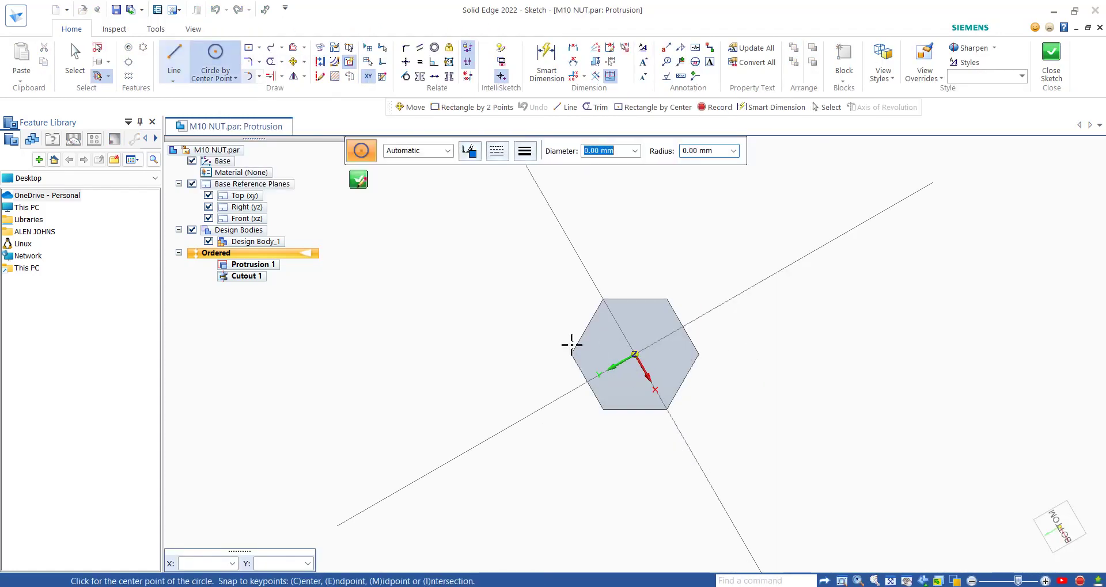
pyautogui.click(635, 355)
pyautogui.write('1')
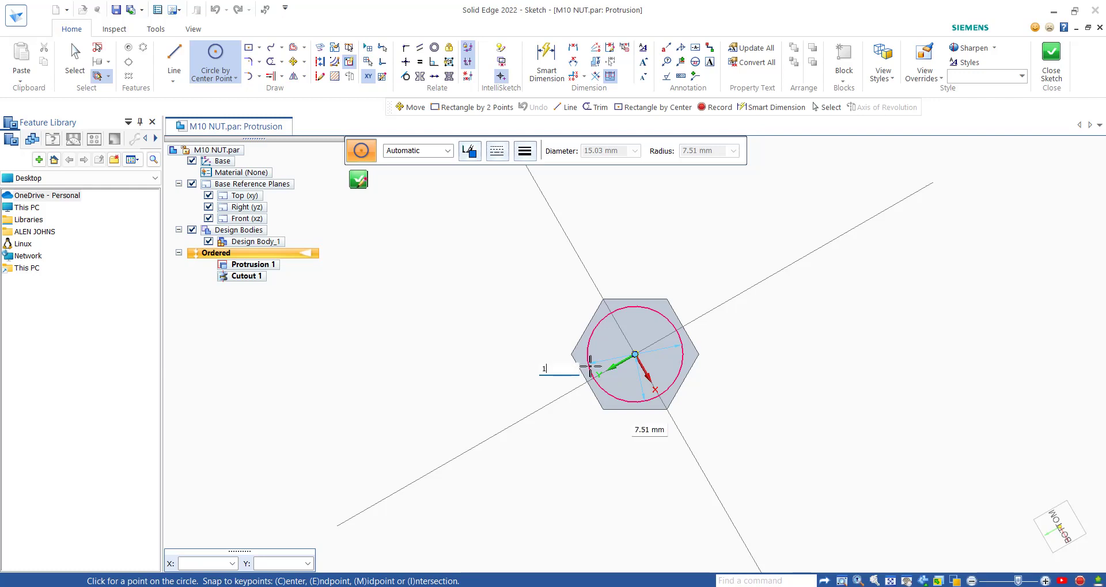
pyautogui.write('0')
pyautogui.press('Return')
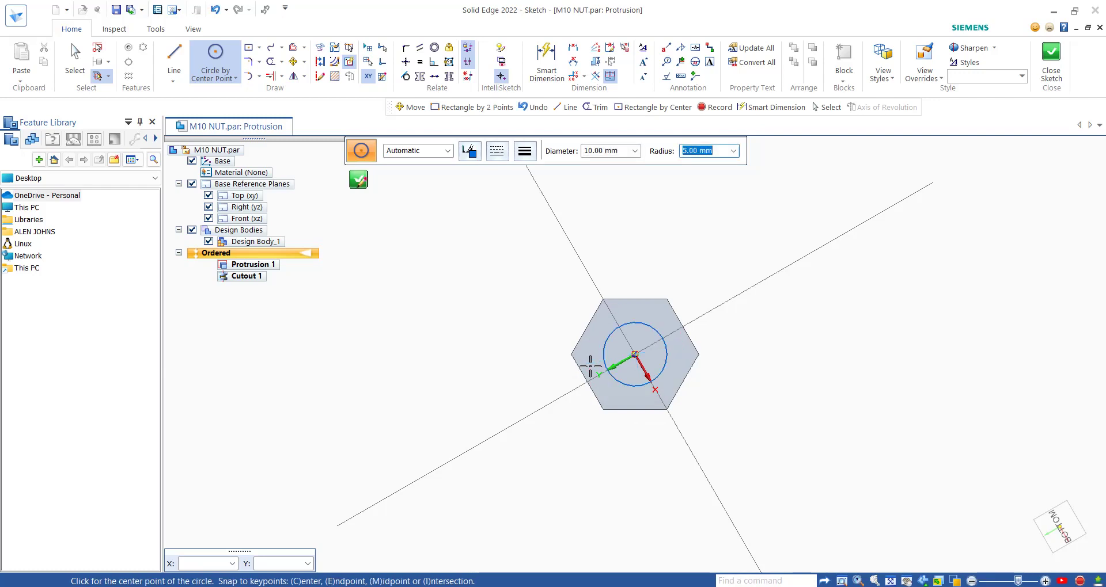
pyautogui.click(358, 179)
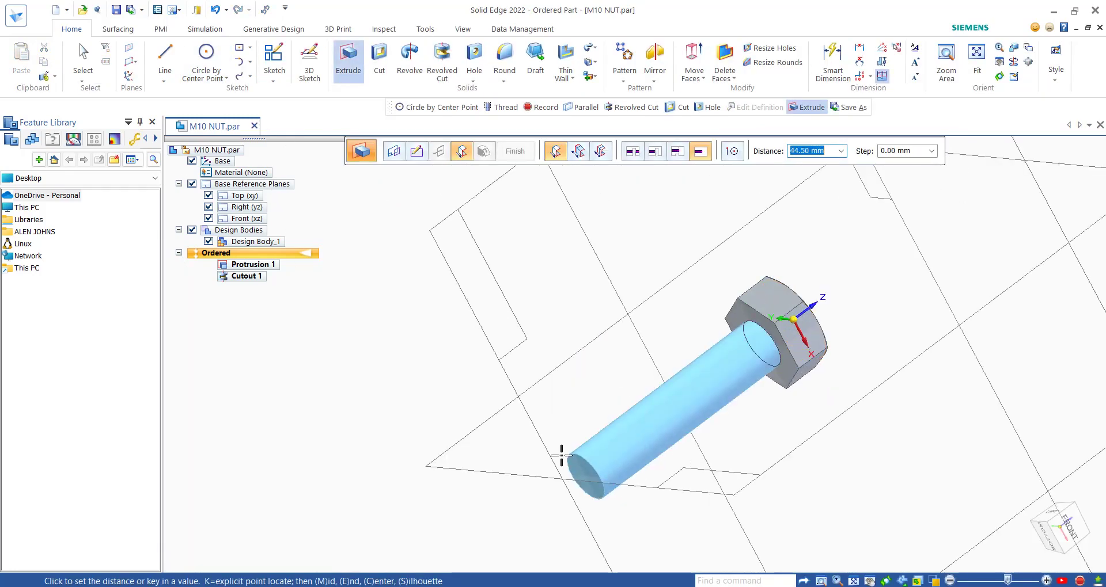
# Extrude the circle 55 mm away from the hexagonal head to form the bolt shank
pyautogui.write('50')
pyautogui.click(561, 455)
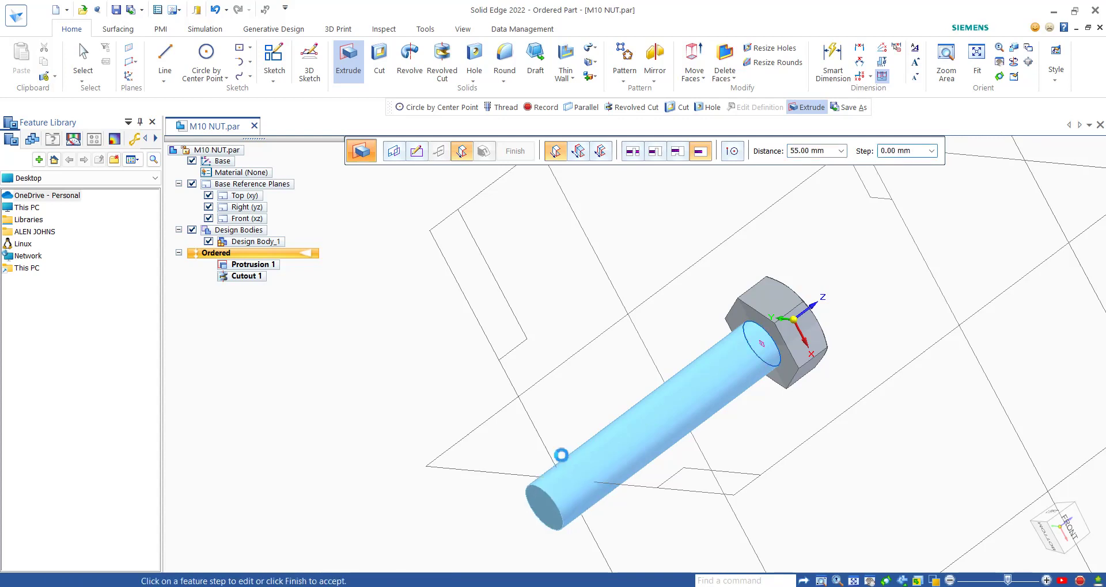
pyautogui.moveTo(567, 473)
pyautogui.mouseDown(button='middle')
pyautogui.moveTo(736, 427)
pyautogui.moveTo(666, 482)
pyautogui.moveTo(576, 475)
pyautogui.mouseUp(button='middle')
pyautogui.click(514, 151)
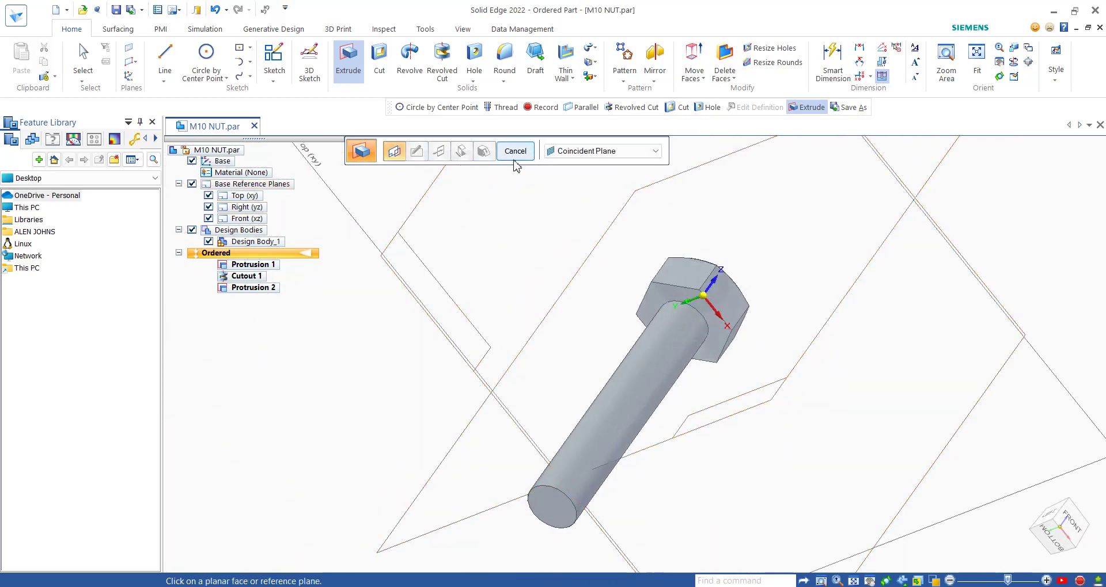
# Start an ISO Metric standard thread on the shank cylinder, offset from its free end
pyautogui.click(476, 77)
pyautogui.click(494, 109)
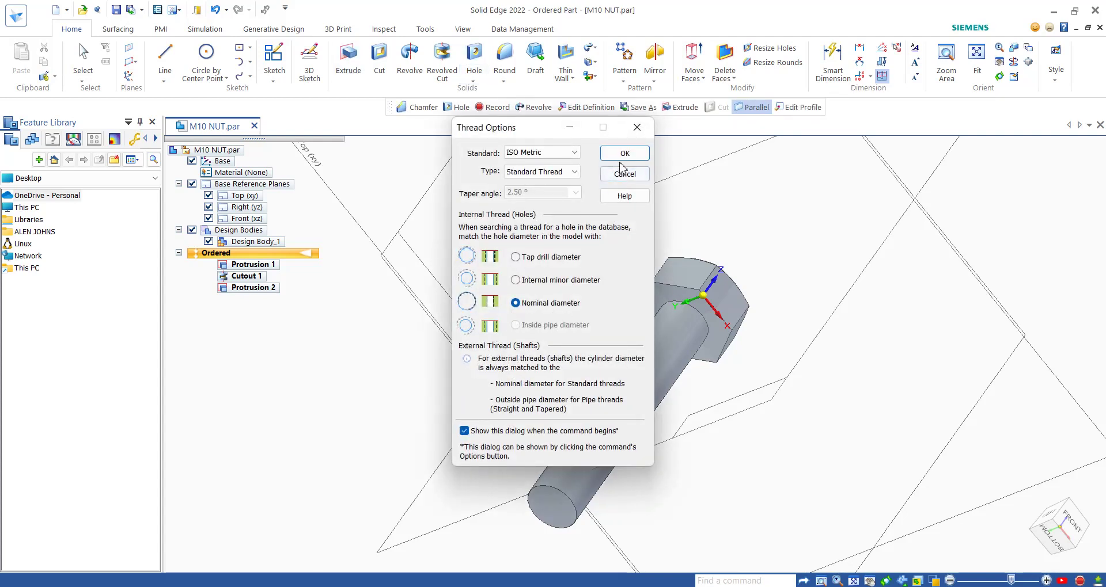
pyautogui.click(623, 154)
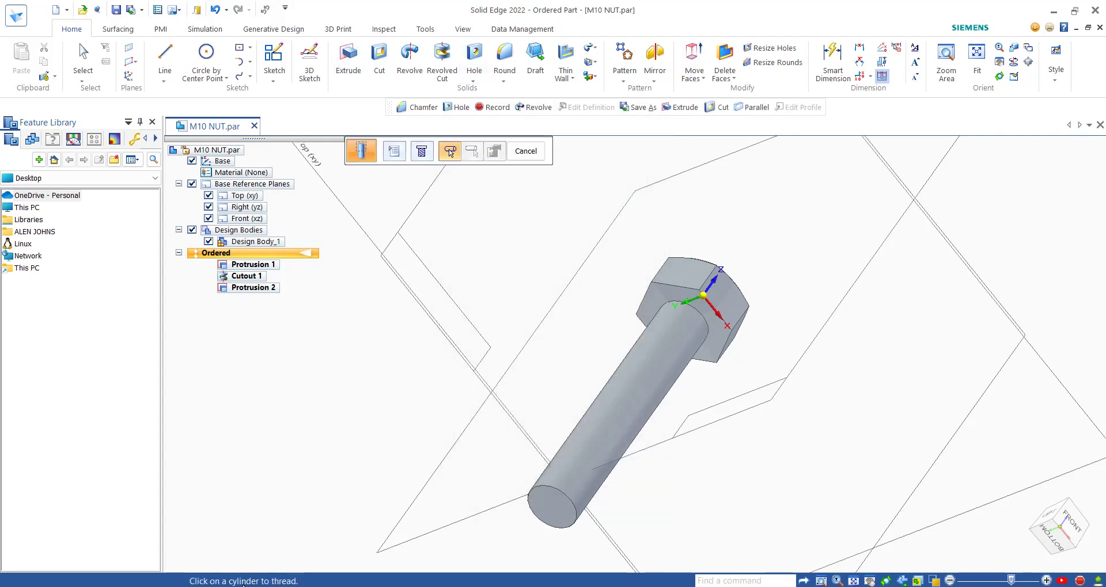
pyautogui.click(591, 455)
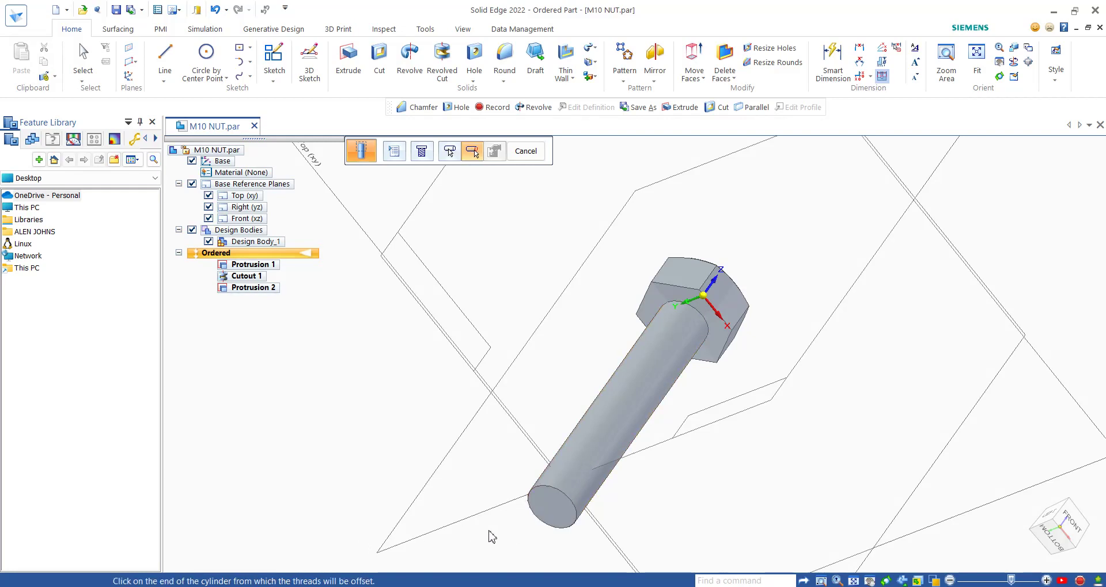
pyautogui.moveTo(491, 537); pyautogui.dragTo(397, 481, button='middle')
pyautogui.scroll(3, 397, 481)
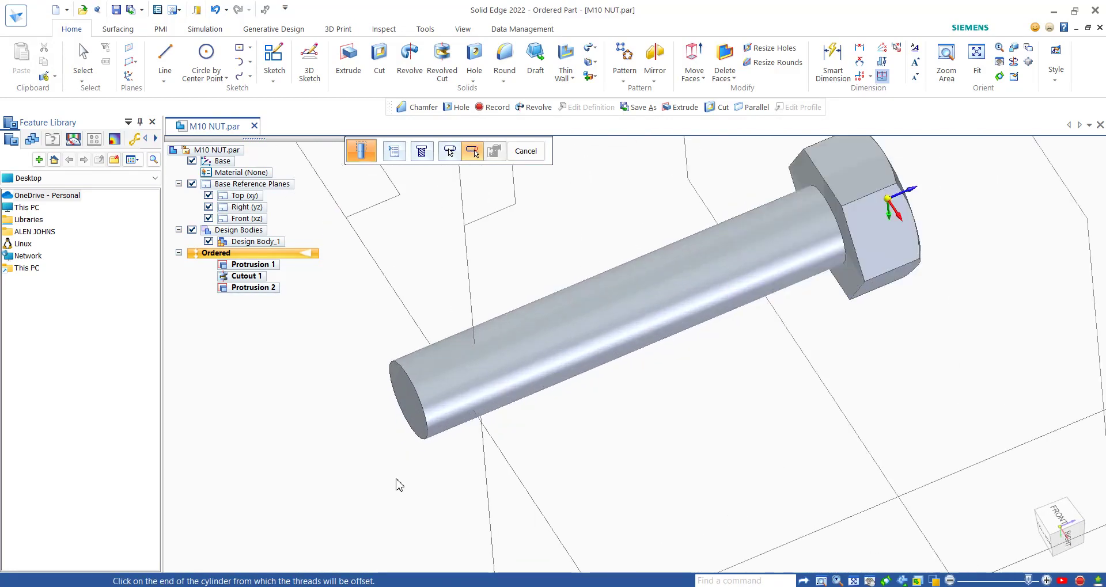
pyautogui.scroll(-2, 398, 483)
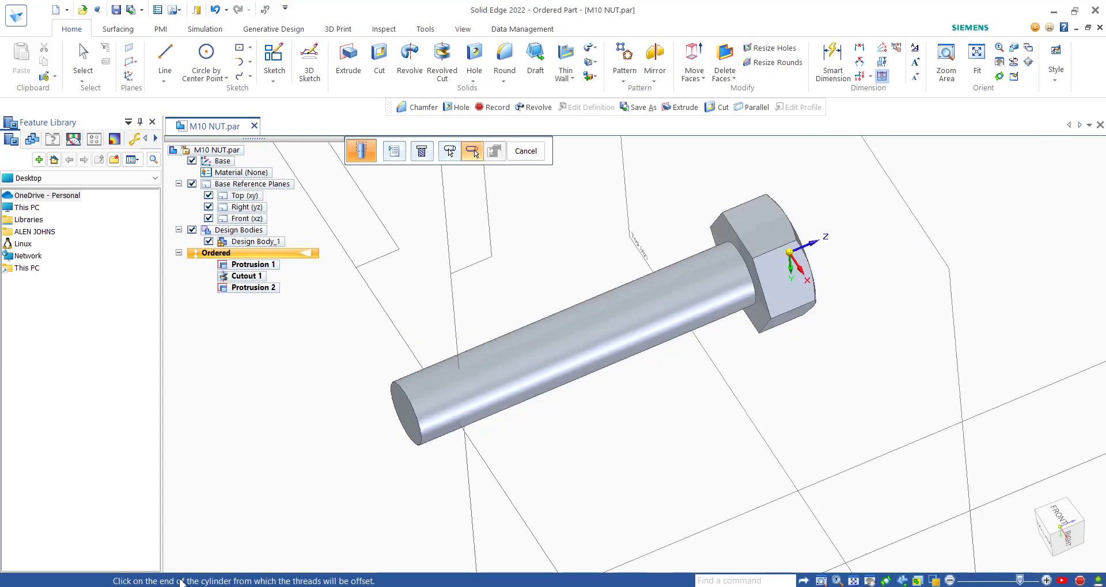
pyautogui.click(415, 421)
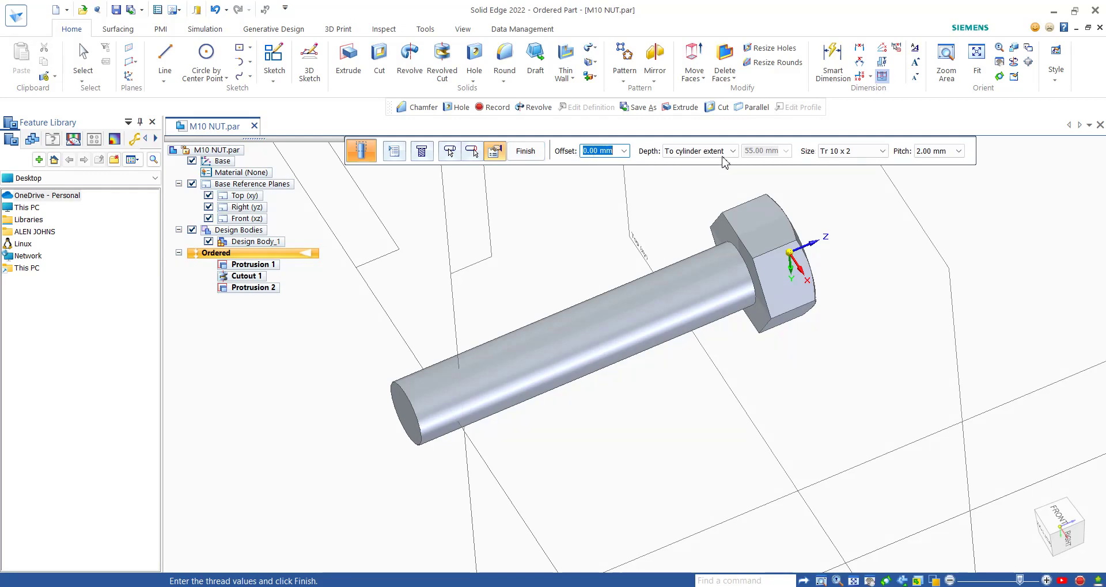
# Give the shank thread a finite depth of 20 mm and size M10, and finish it
pyautogui.click(722, 154)
pyautogui.click(708, 163)
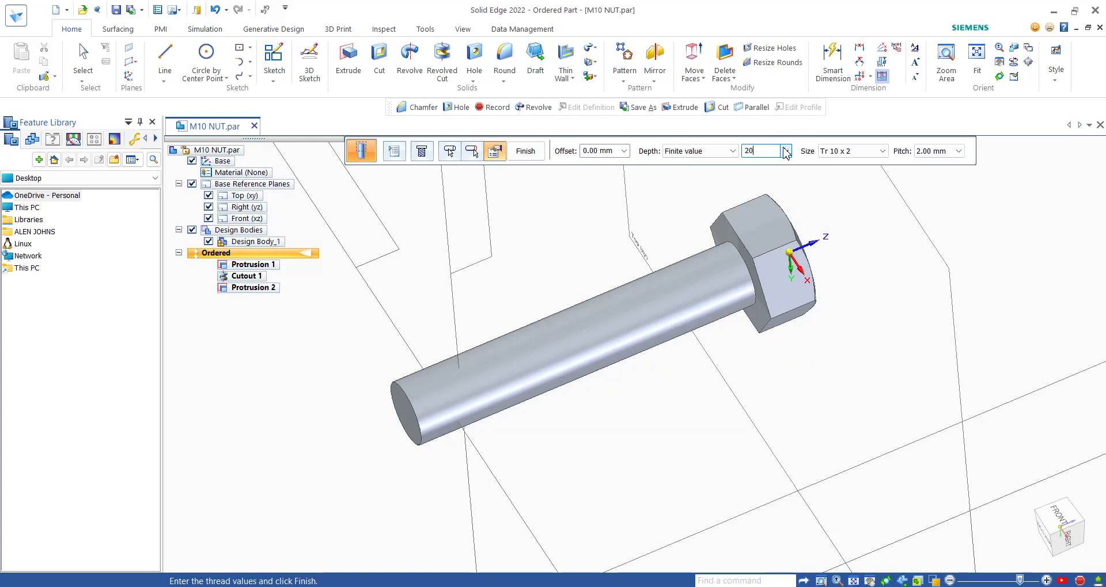
pyautogui.click(847, 151)
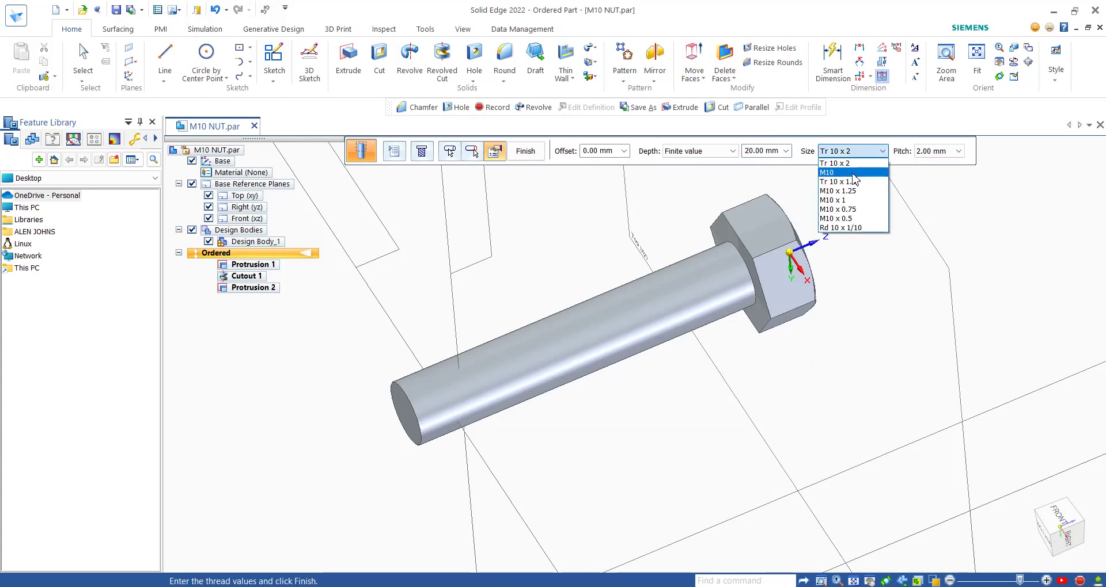
pyautogui.click(835, 173)
pyautogui.press('Return')
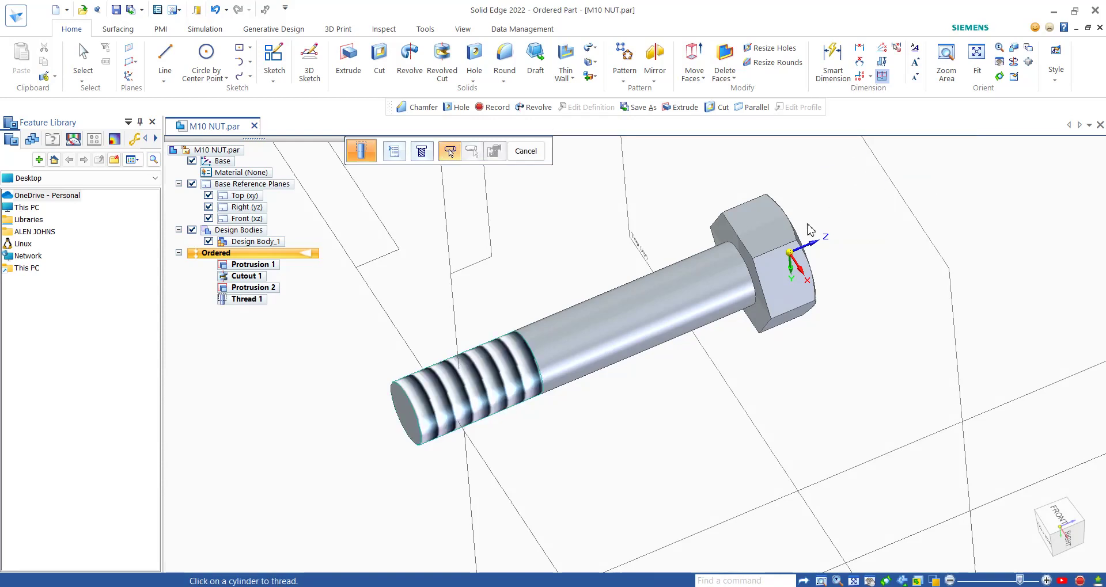
# Chamfer the circular edge at the threaded end of the shank with a 1 mm setback
pyautogui.click(503, 81)
pyautogui.click(544, 118)
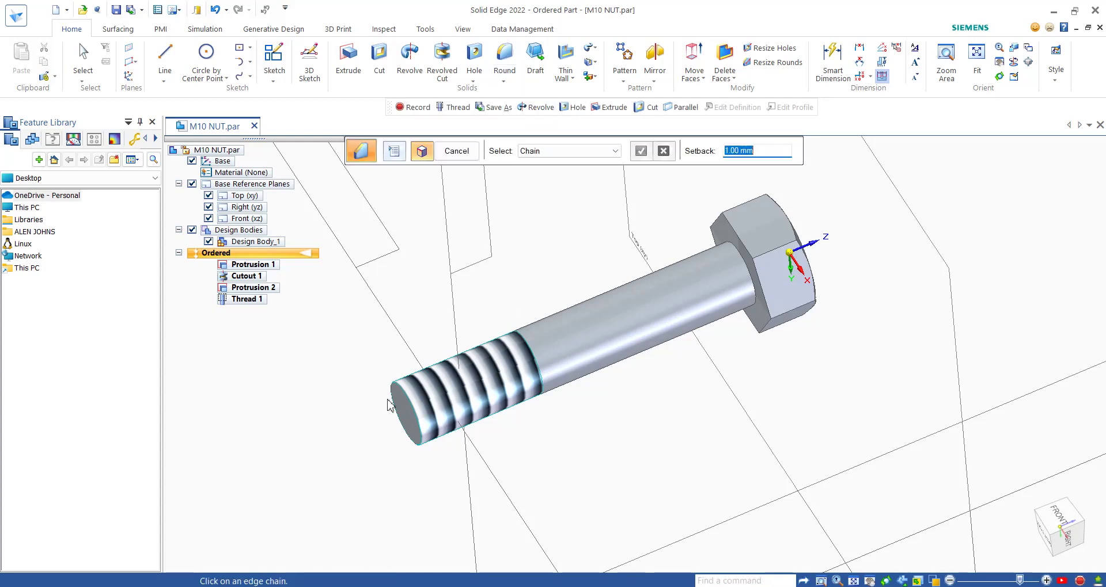
pyautogui.click(419, 433)
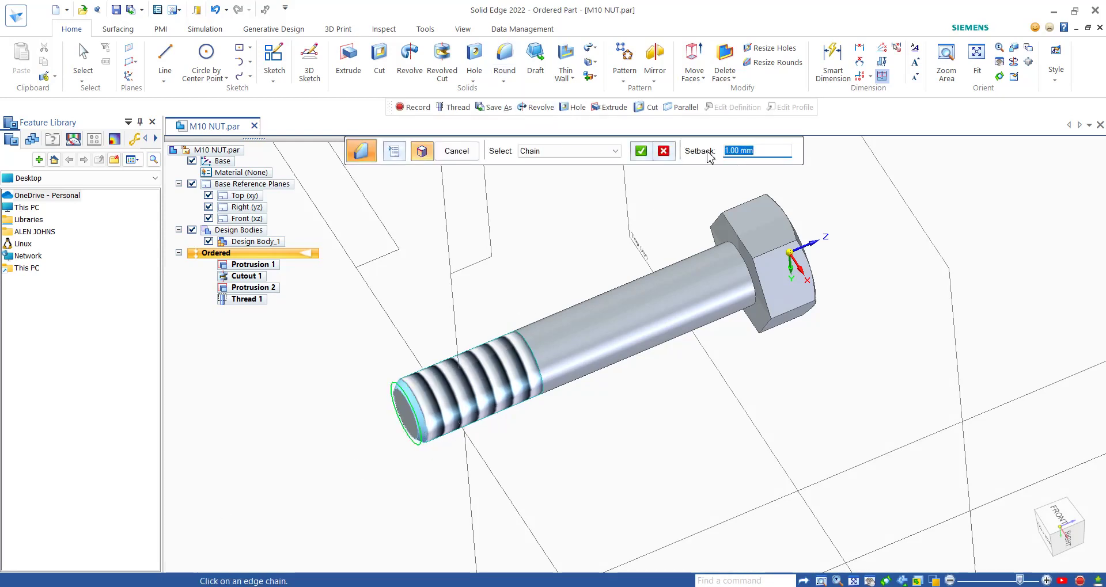
pyautogui.click(645, 157)
pyautogui.click(453, 151)
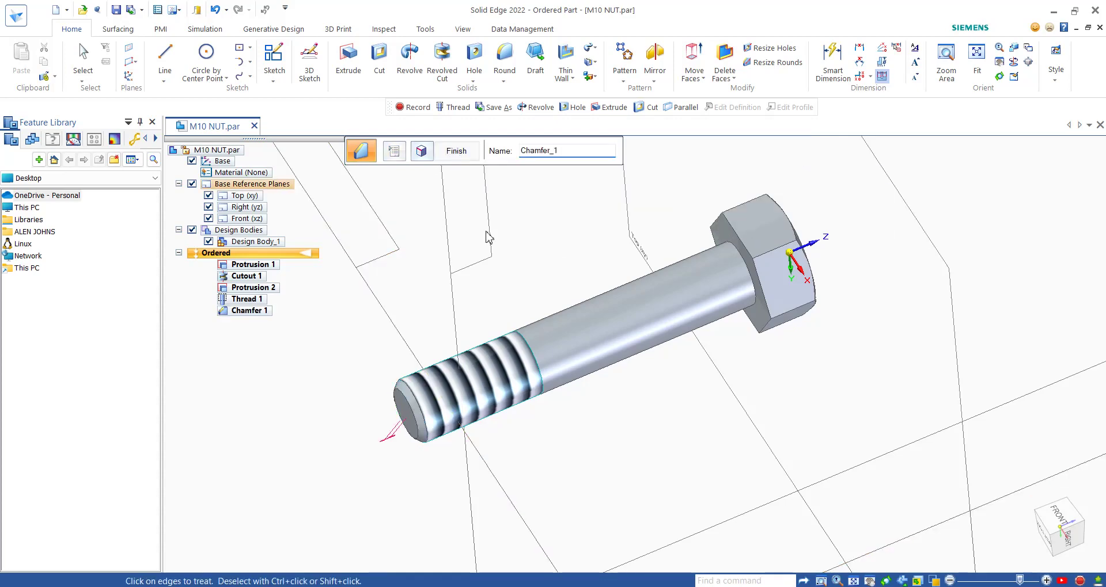
pyautogui.scroll(-2, 468, 410)
pyautogui.moveTo(468, 410); pyautogui.dragTo(812, 439, button='middle')
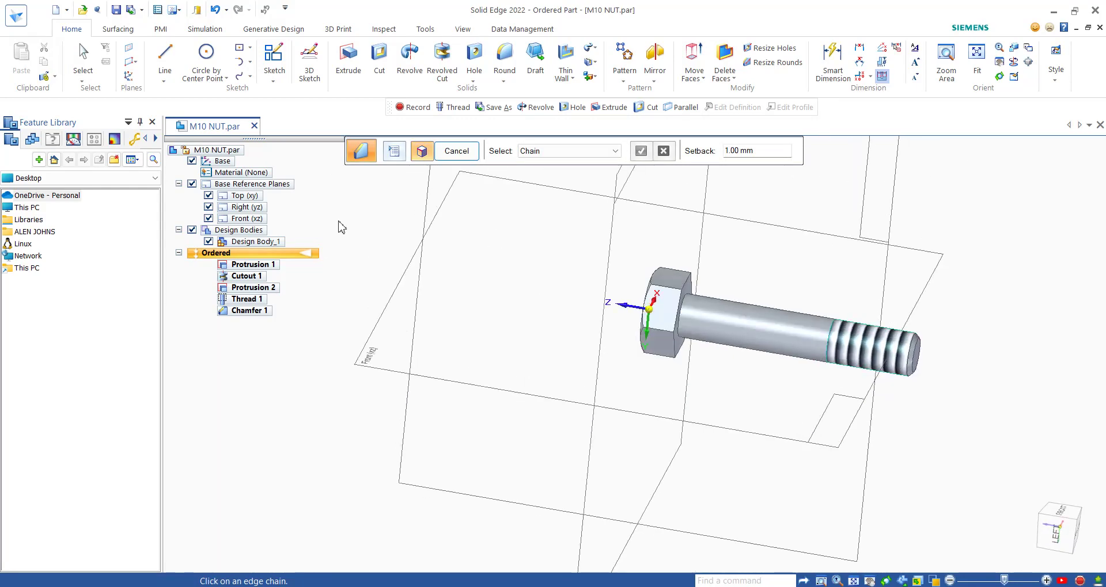
pyautogui.click(131, 10)
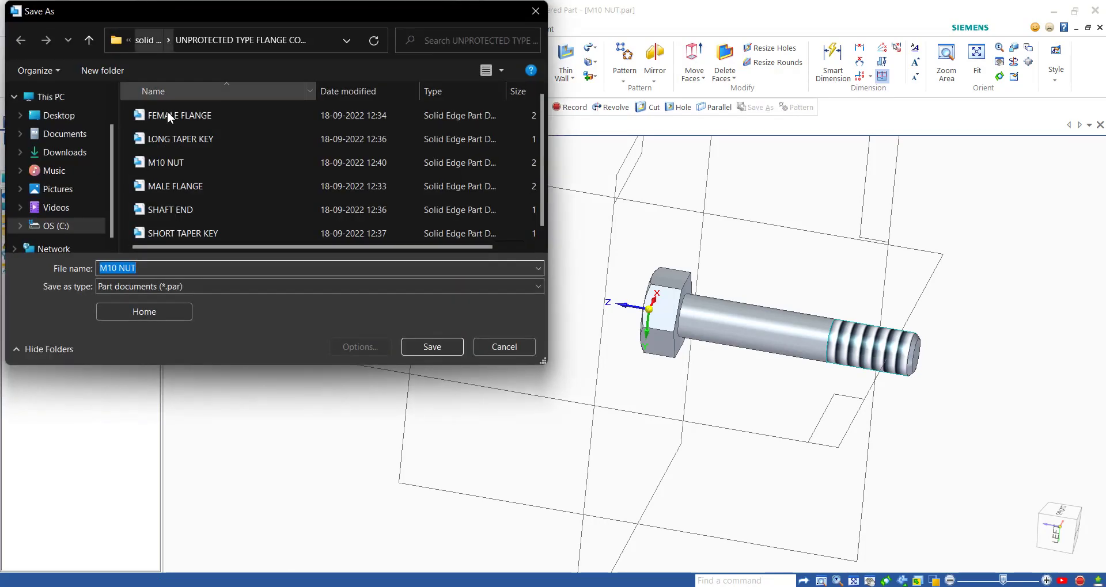
pyautogui.click(149, 269)
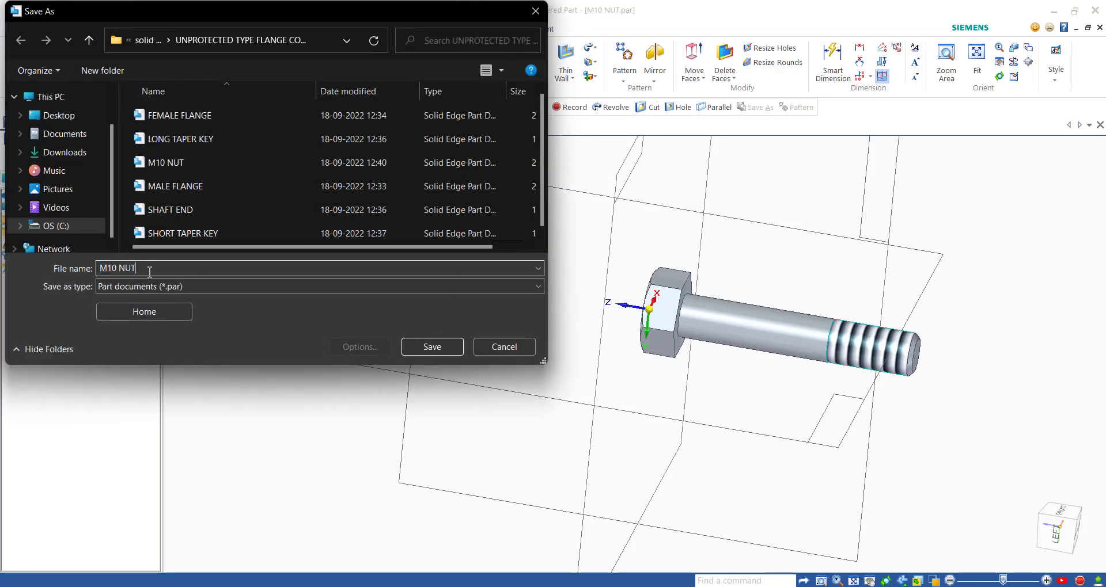
pyautogui.press('BackSpace')
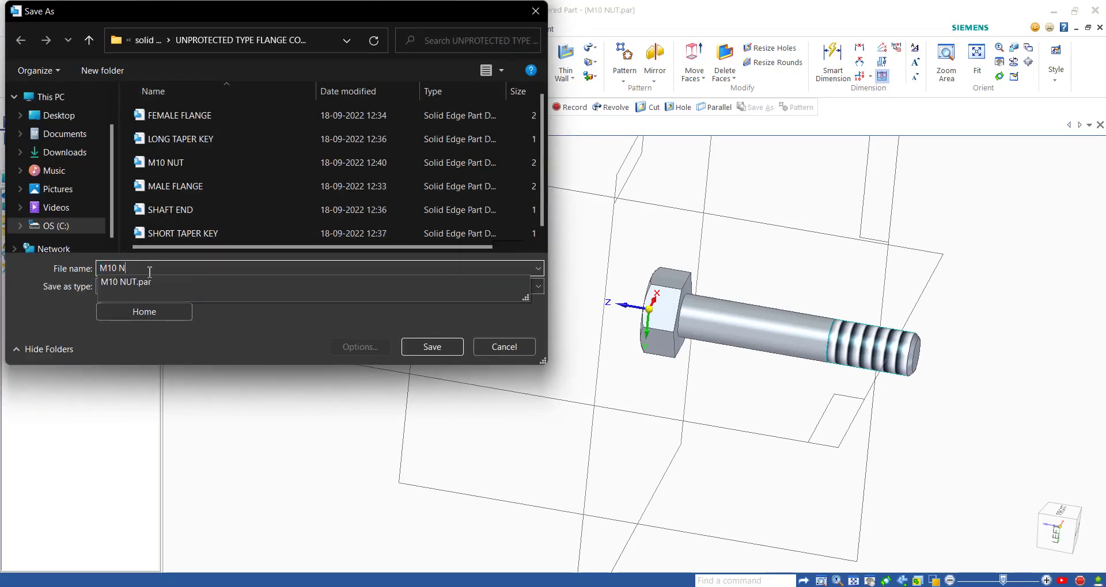
pyautogui.click(528, 353)
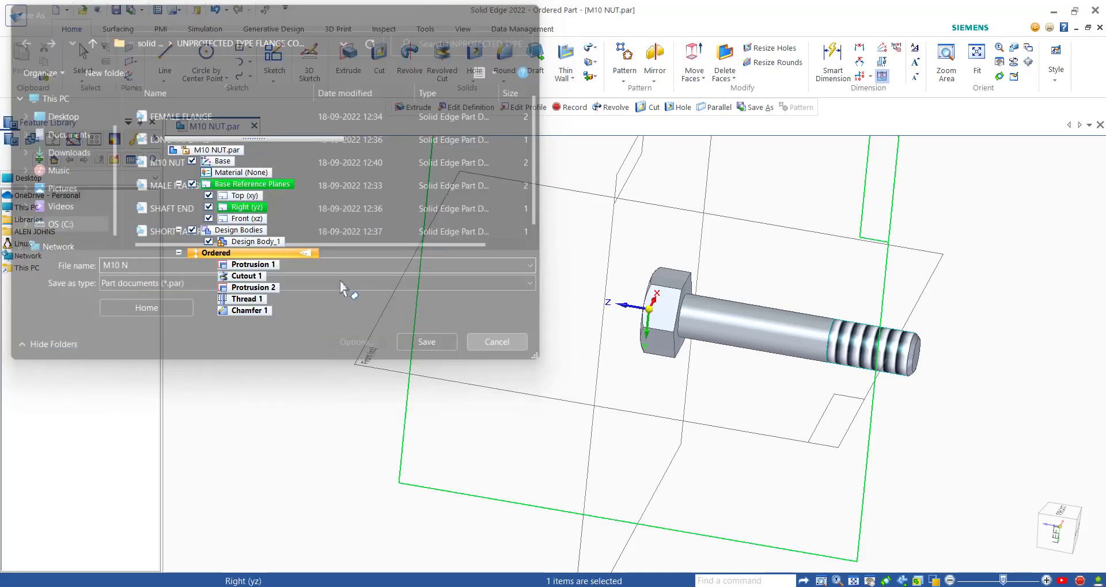
# Save the part under the new name M10 BOLT in the flange coupling folder
pyautogui.click(141, 10)
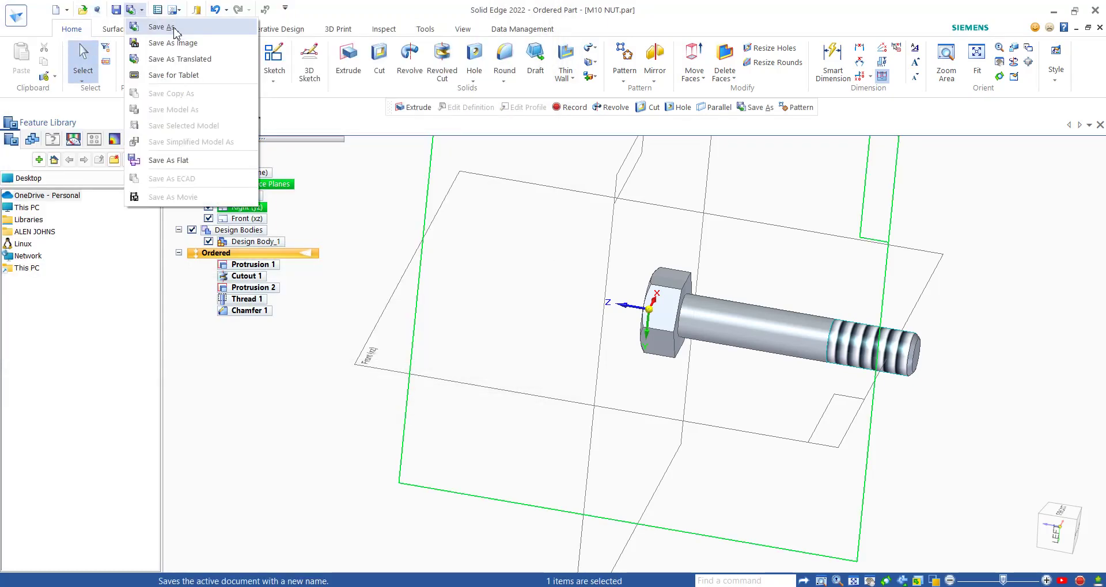
pyautogui.click(171, 26)
pyautogui.click(176, 268)
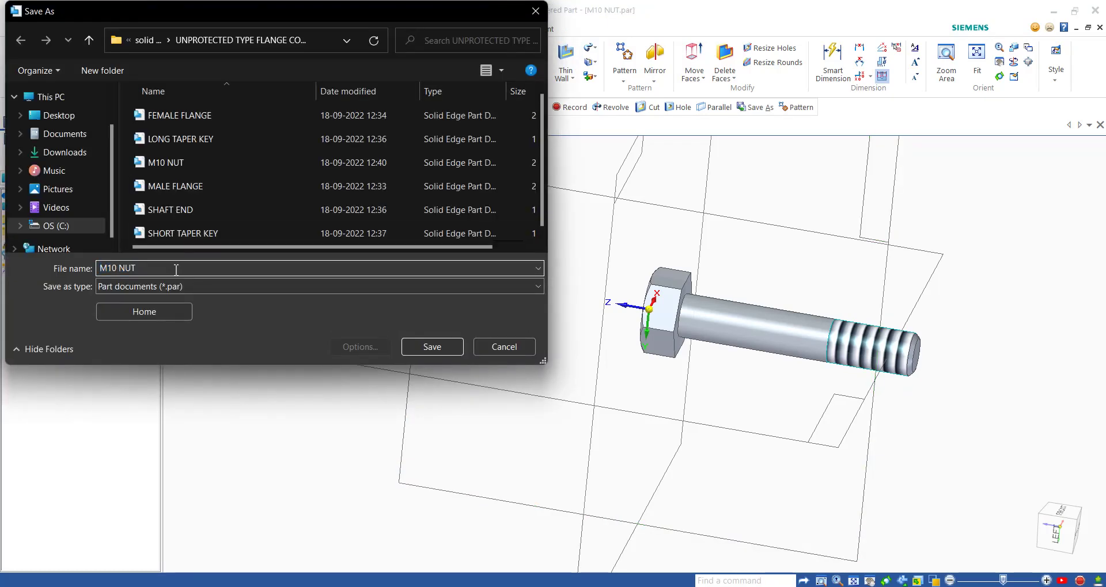
pyautogui.press('BackSpace')
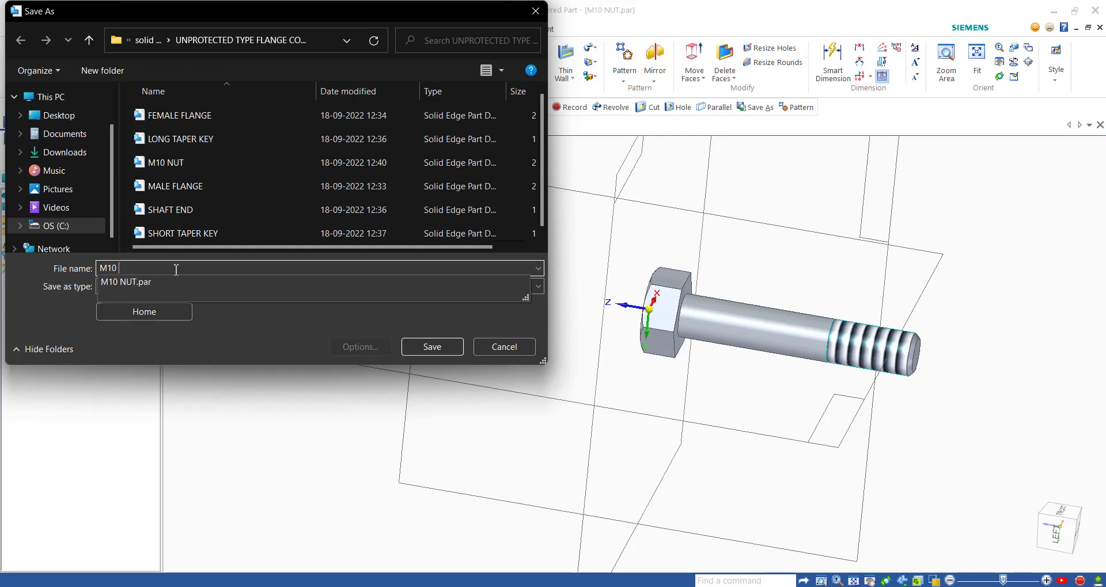
pyautogui.write('BOLT')
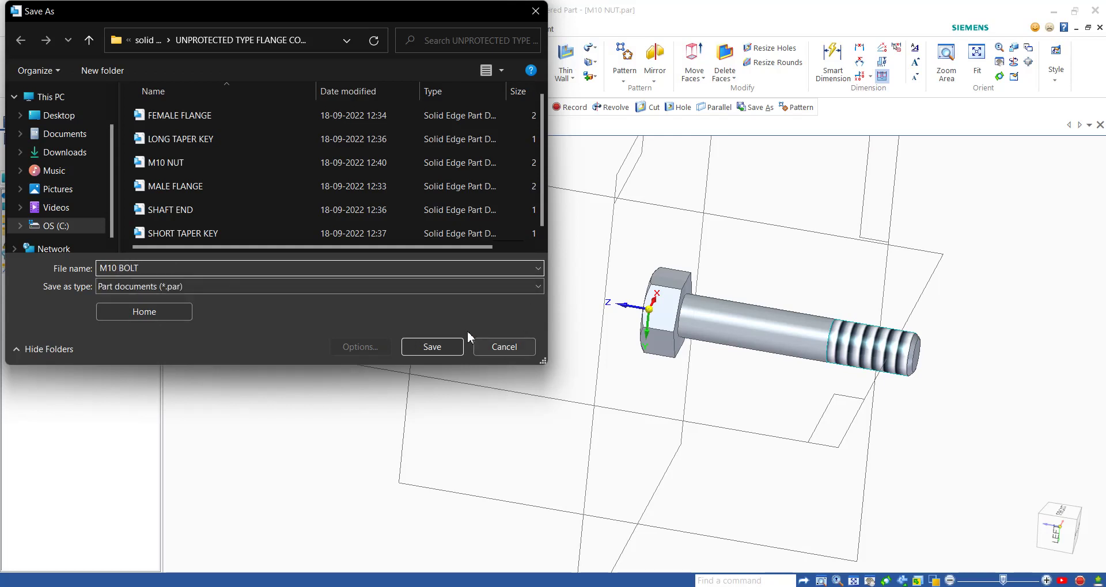
pyautogui.click(432, 347)
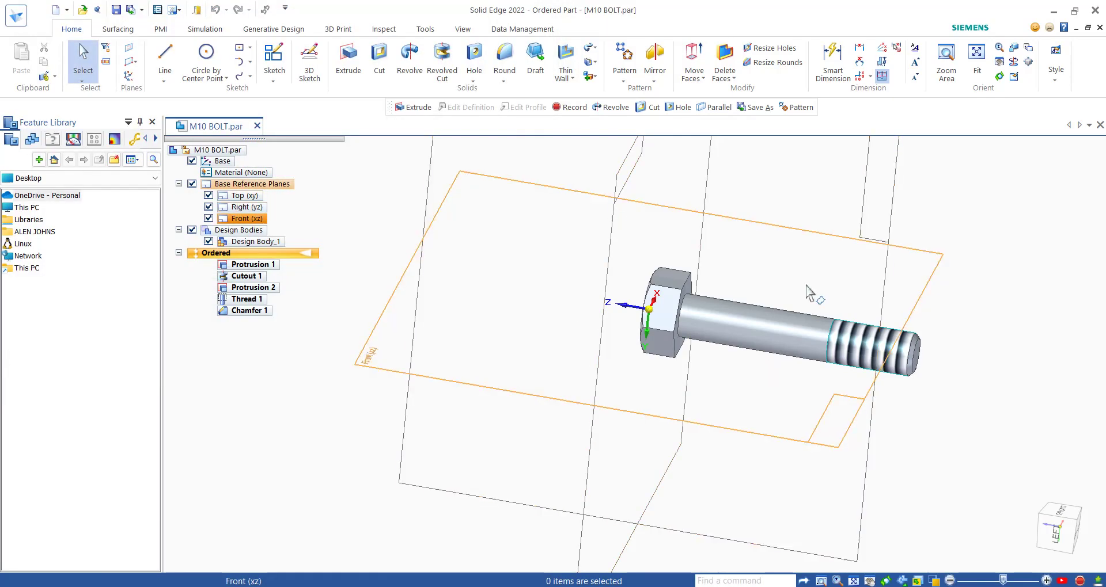
# Close the bolt part and create a new ISO Metric Assembly document
pyautogui.click(257, 126)
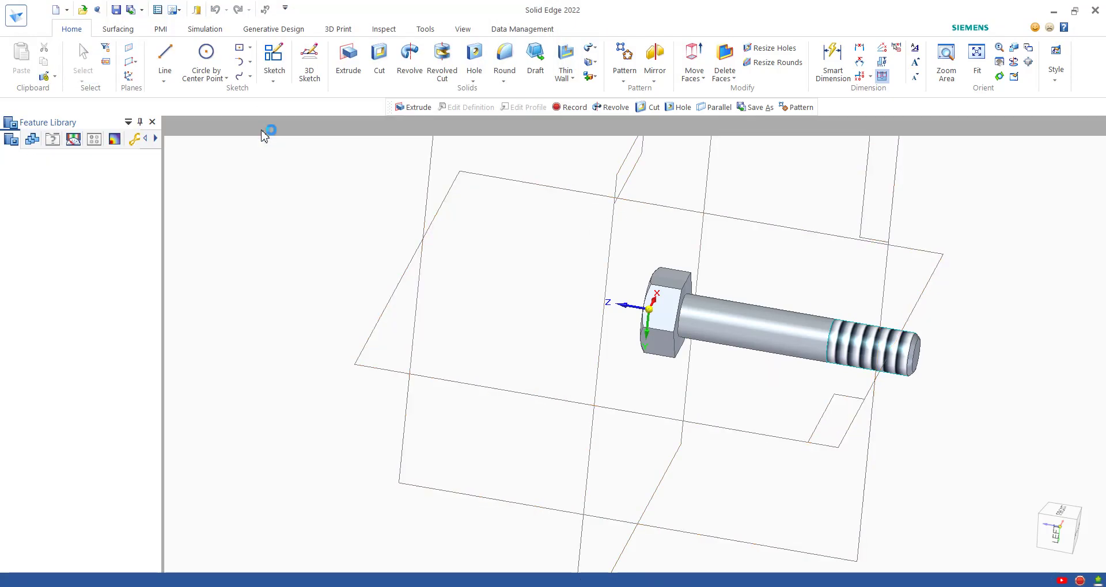
pyautogui.moveTo(55, 90)
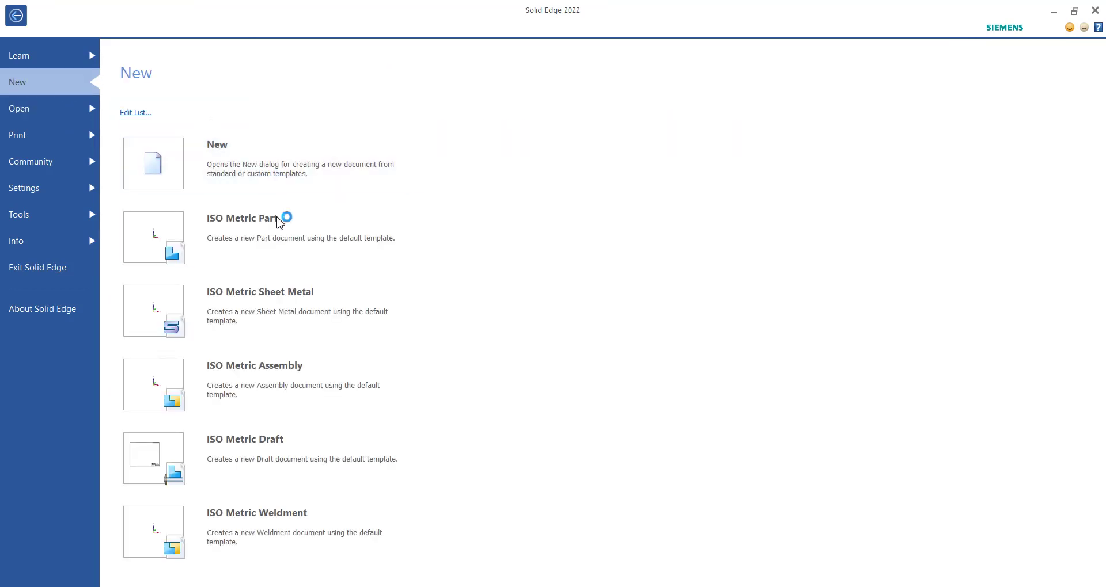
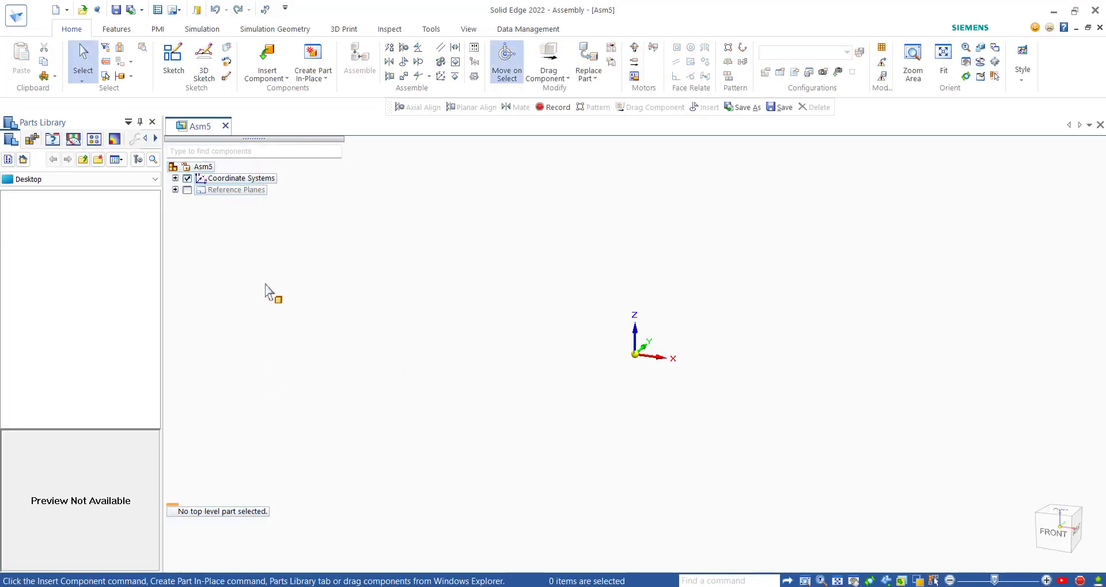
# Browse the parts library to the UNPROTECTED TYPE FLANGE COUPLING folder inside the solid edge save files folder
pyautogui.click(122, 181)
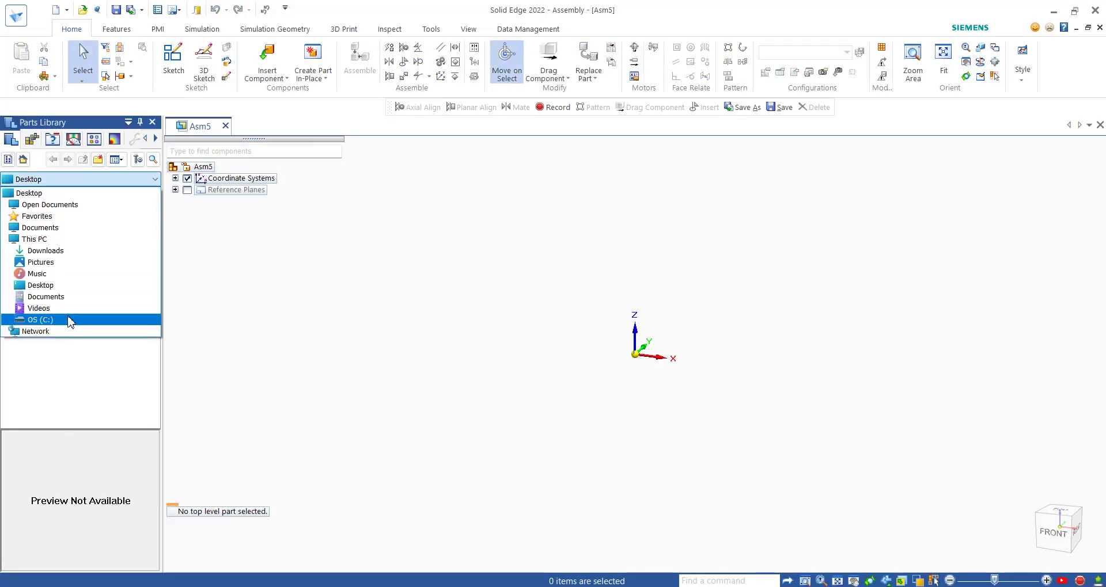
pyautogui.click(67, 321)
pyautogui.doubleClick(63, 330)
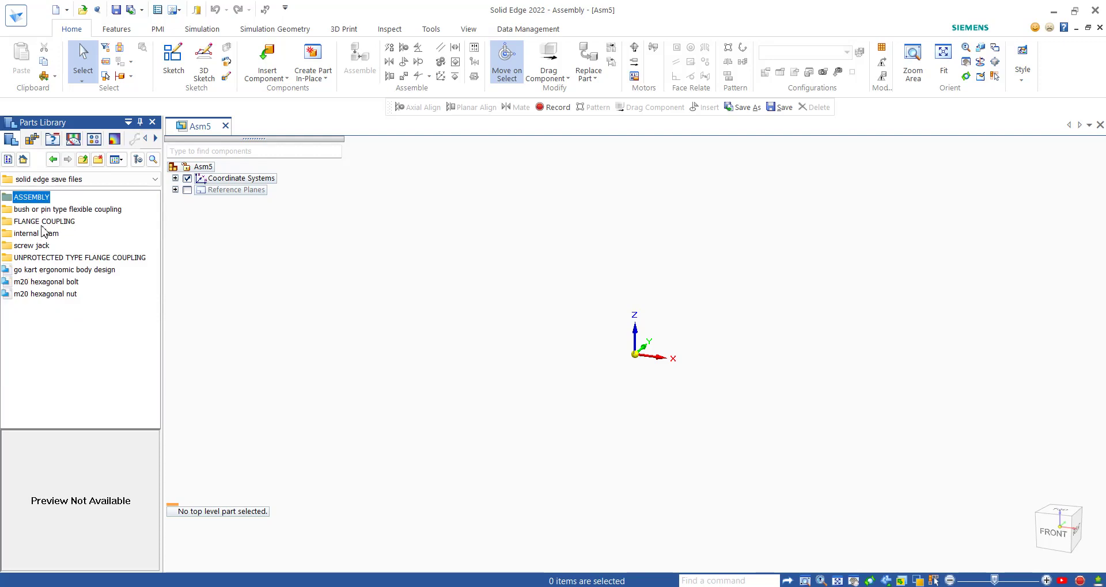
pyautogui.doubleClick(54, 258)
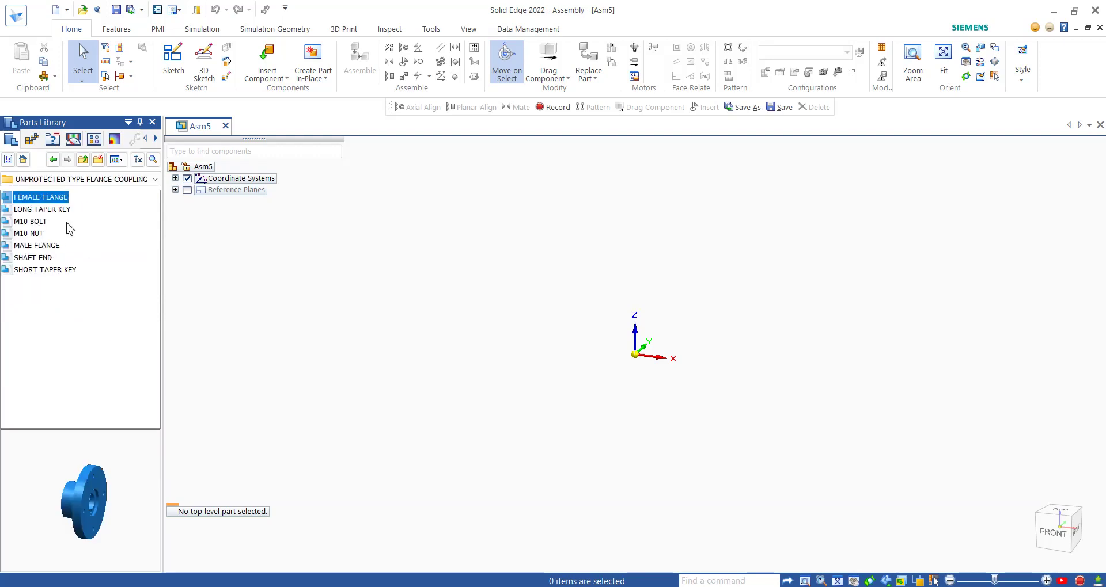
# Place the MALE FLANGE part in the assembly as the first component
pyautogui.click(42, 248)
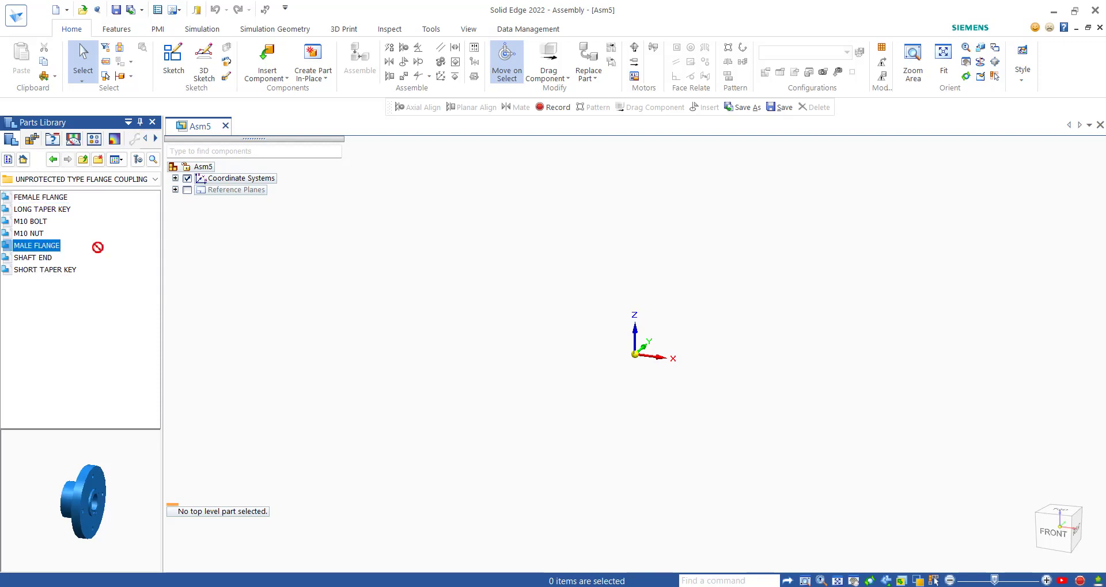
pyautogui.moveTo(97, 247); pyautogui.dragTo(746, 350)
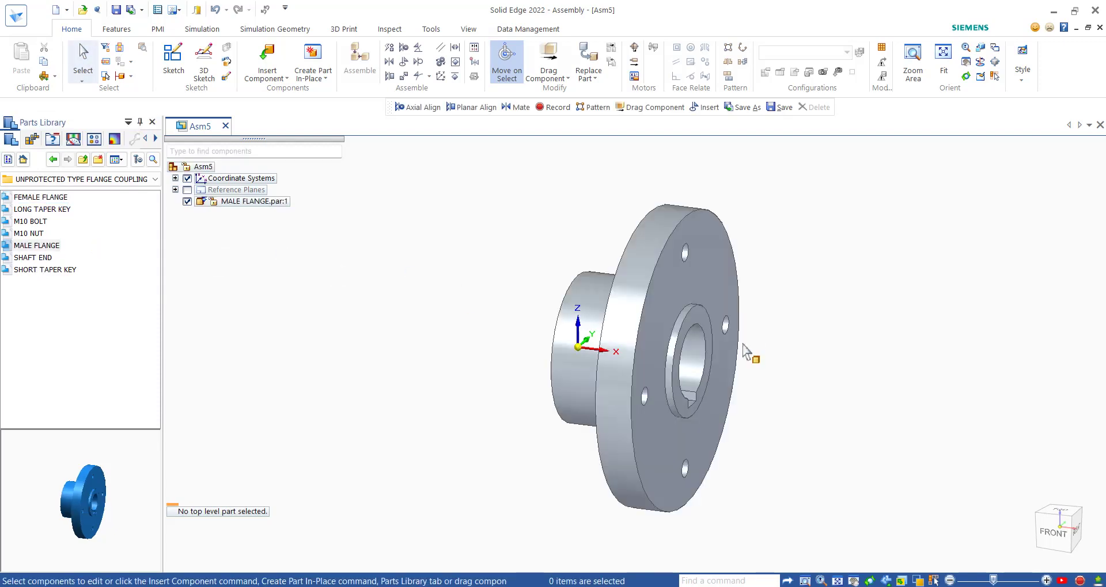
pyautogui.click(412, 333)
# Add the SHAFT END part beside the male flange without giving it any relationships
pyautogui.moveTo(506, 346); pyautogui.dragTo(394, 340, button='middle')
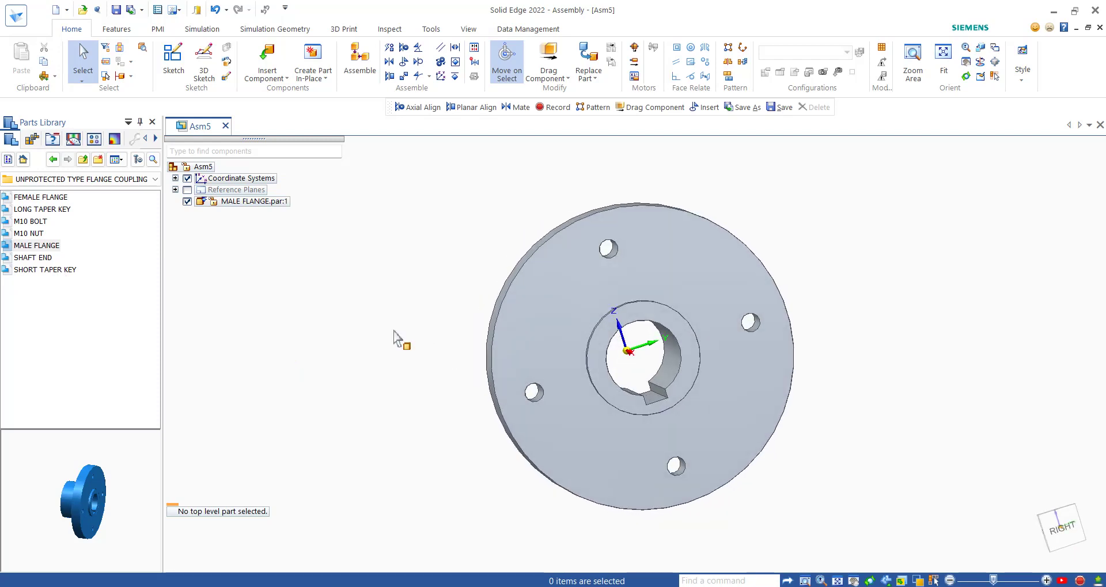
pyautogui.click(33, 258)
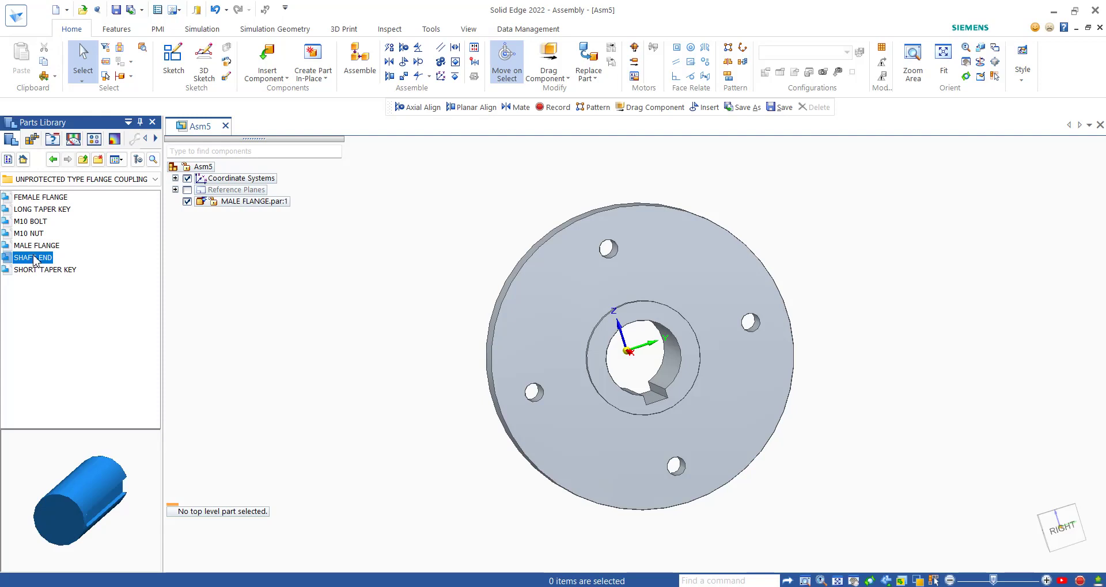
pyautogui.moveTo(135, 274); pyautogui.dragTo(366, 347)
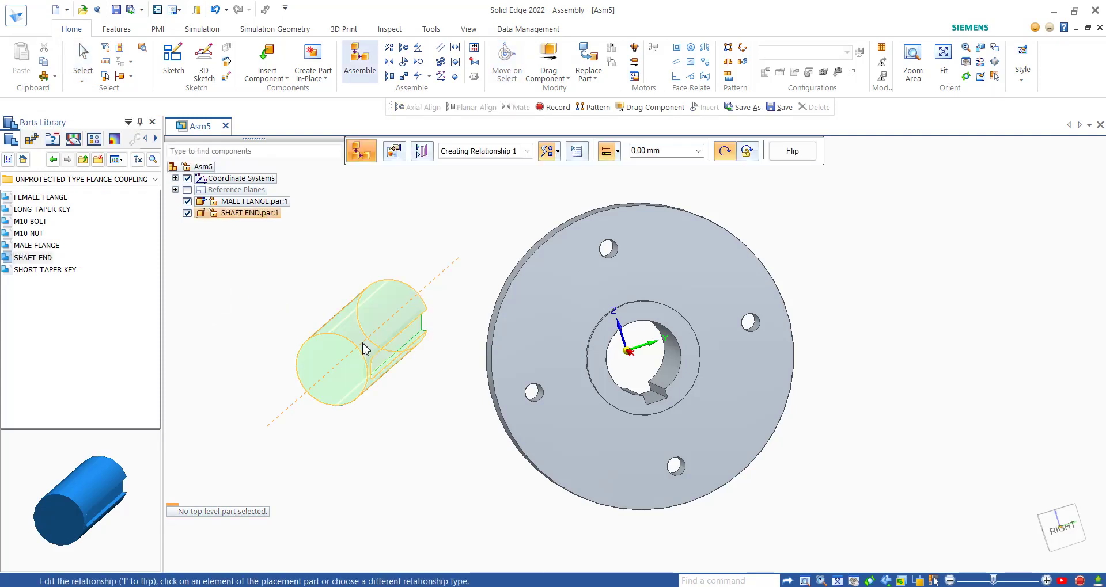
pyautogui.press('Escape')
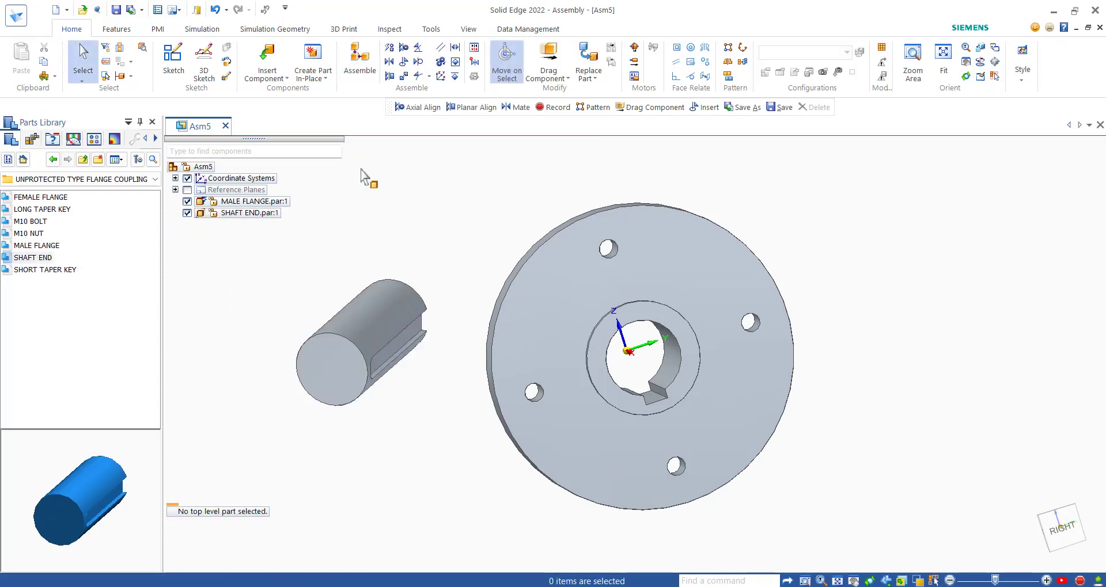
pyautogui.click(390, 76)
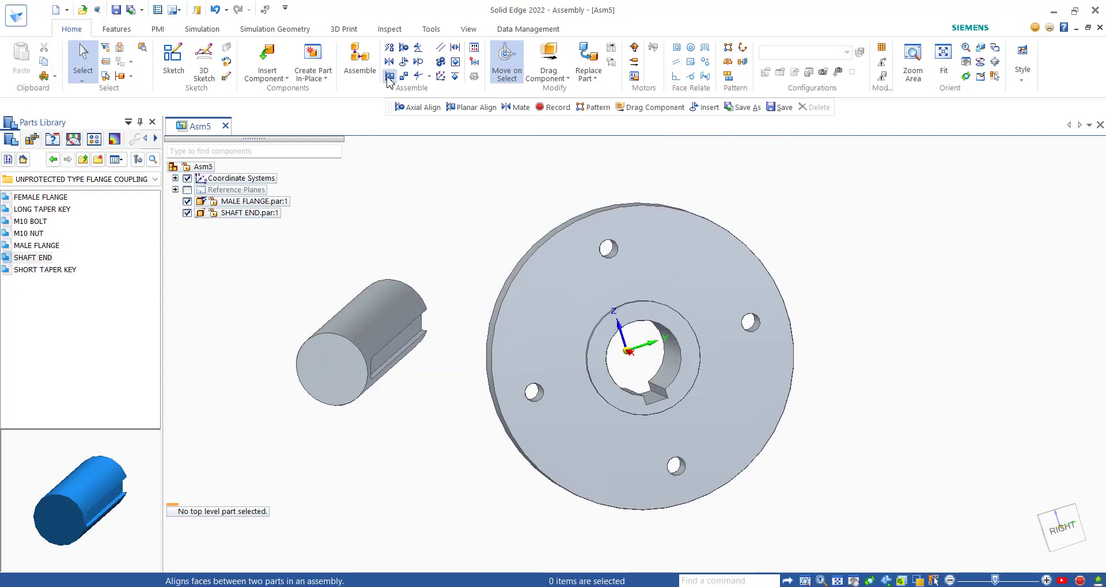
pyautogui.click(644, 277)
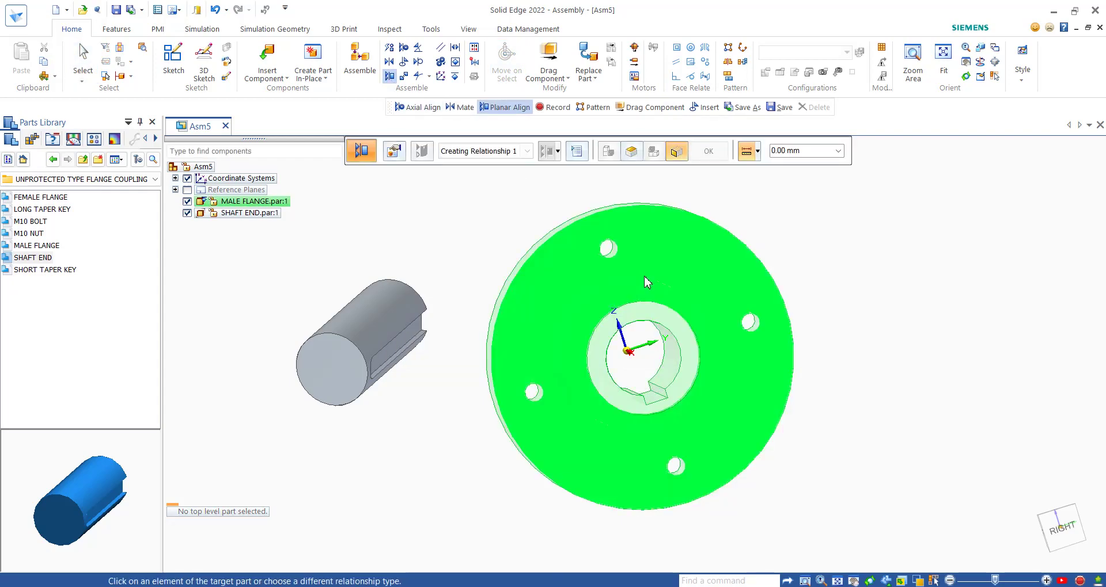
pyautogui.press('Escape')
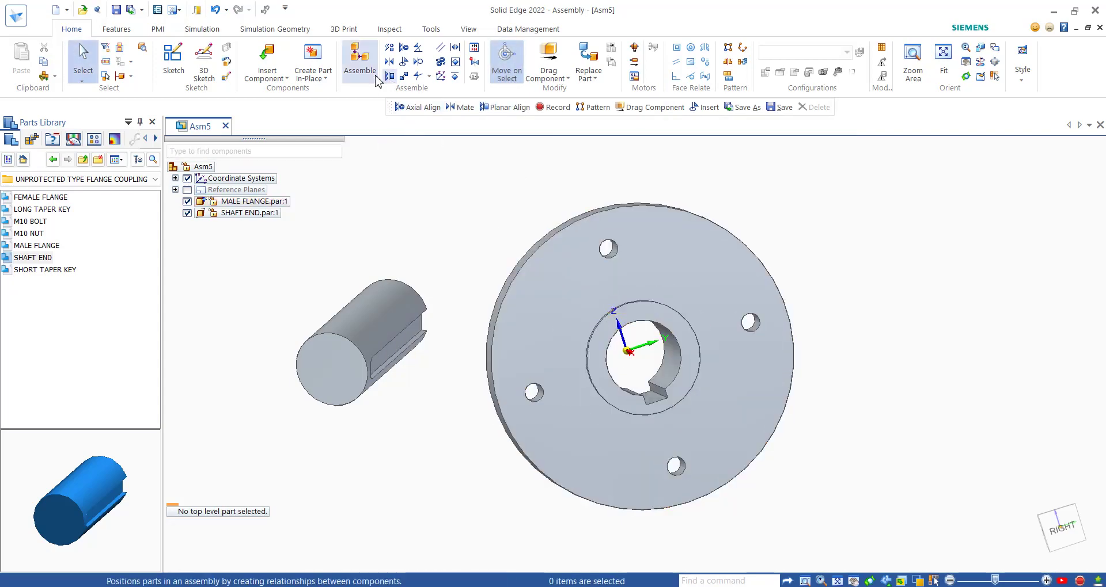
# Planar-align the shaft's end face where the keyway opens with the raised ring face of the male flange, at 0.00 mm offset
pyautogui.click(389, 76)
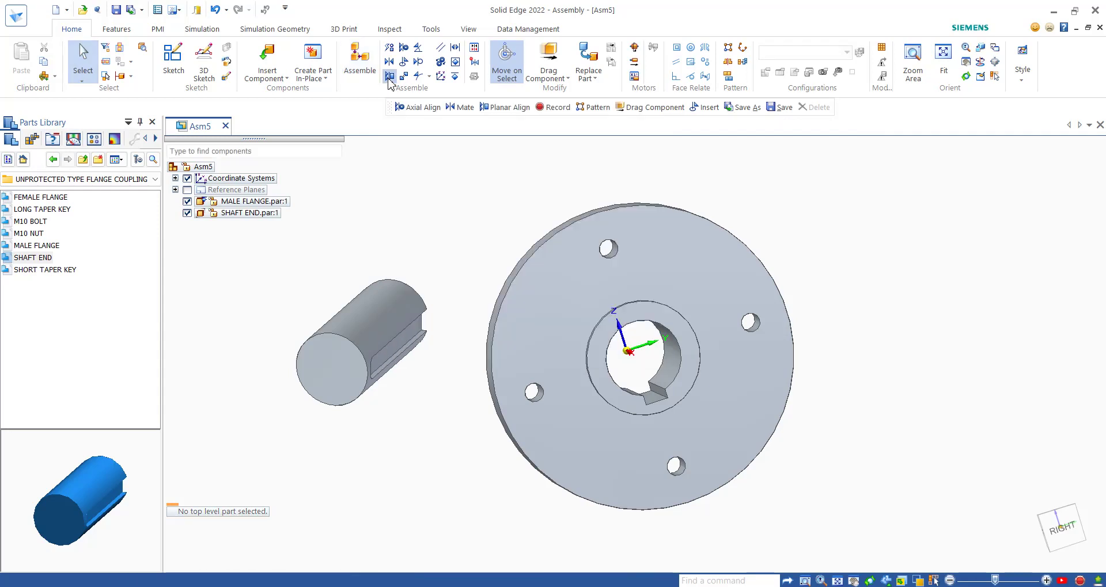
pyautogui.click(668, 320)
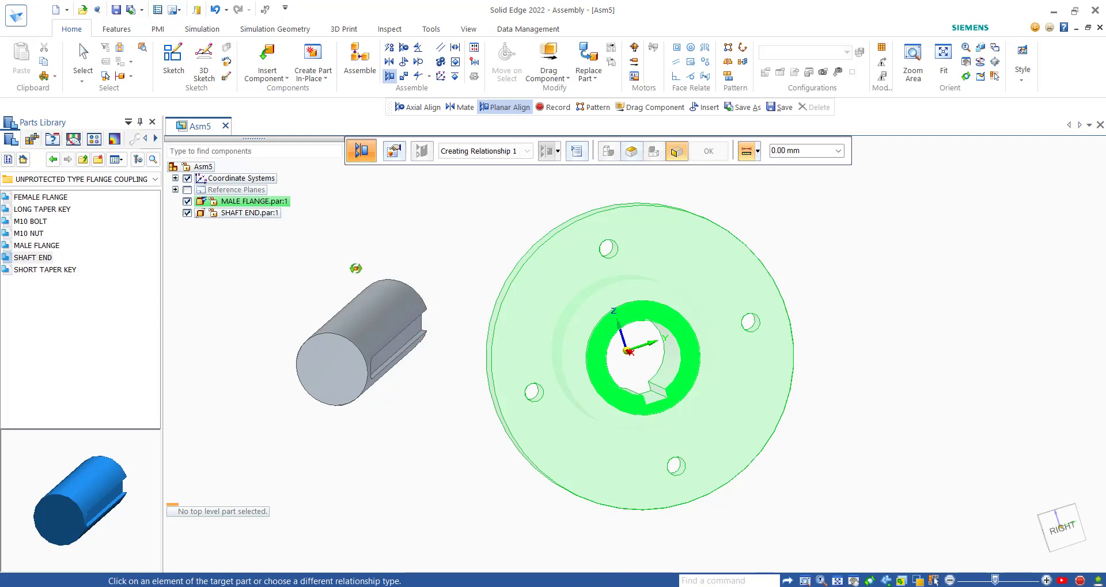
pyautogui.moveTo(356, 268); pyautogui.dragTo(702, 431, button='middle')
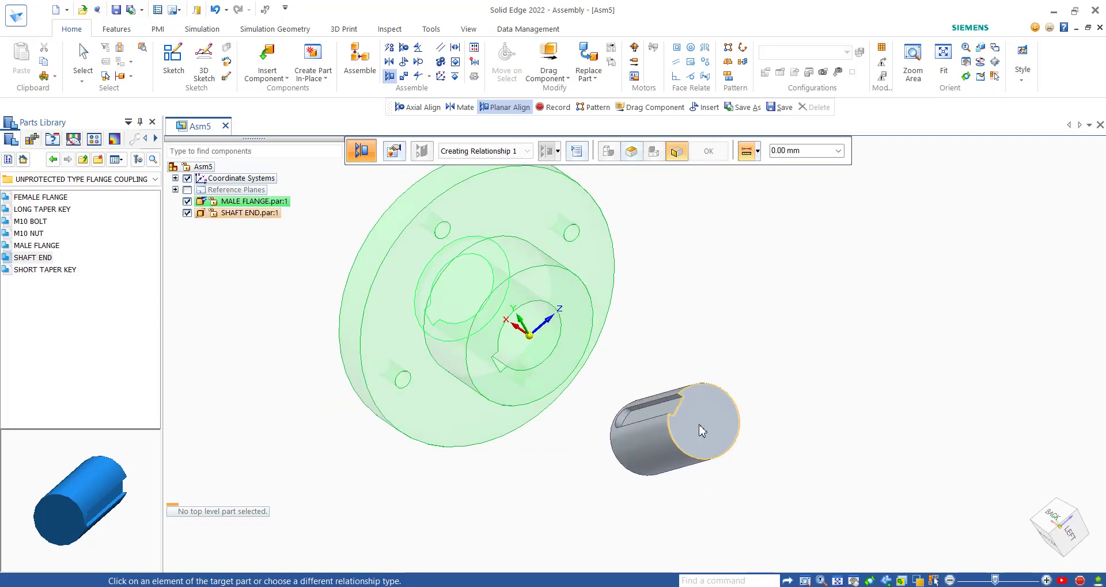
pyautogui.click(705, 426)
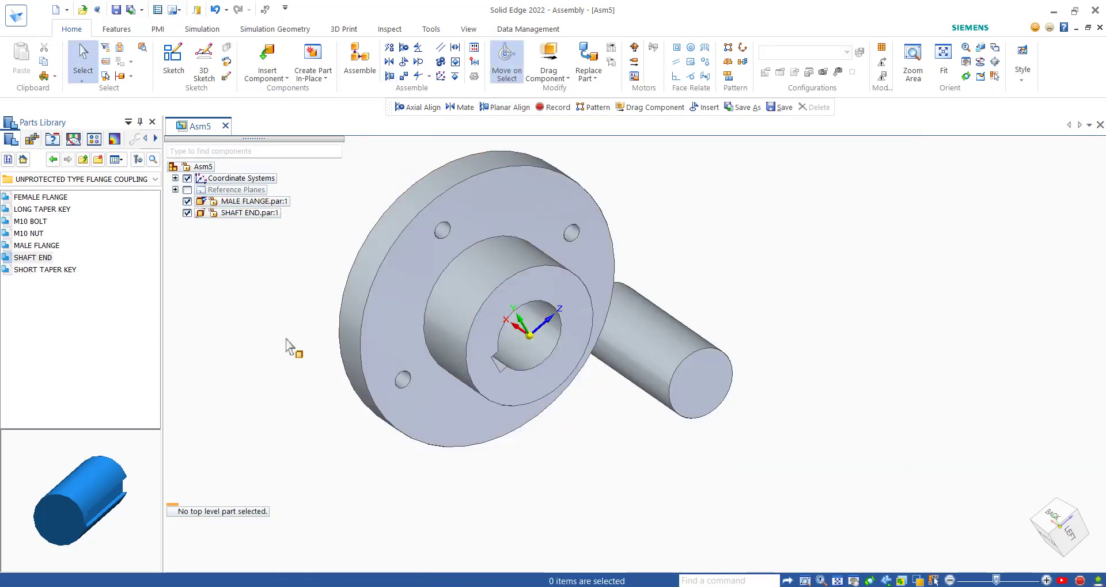
# Axially align the shaft's cylindrical face with the central bore of the male flange
pyautogui.moveTo(291, 346); pyautogui.dragTo(425, 374, button='middle')
pyautogui.hotkey('ctrl', 'r')
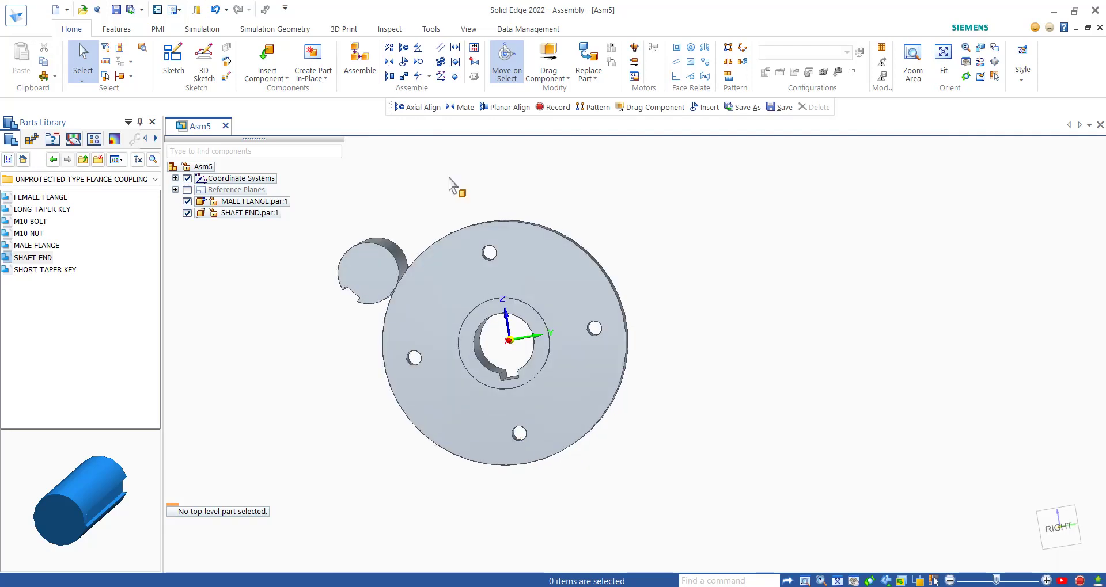
pyautogui.click(403, 51)
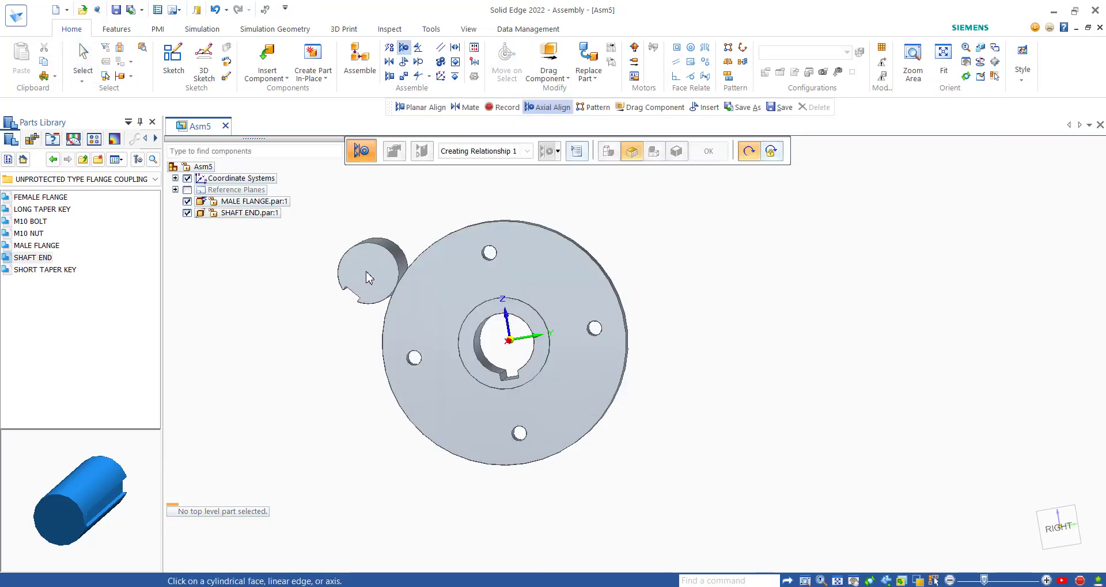
pyautogui.moveTo(288, 338); pyautogui.dragTo(375, 279, button='middle')
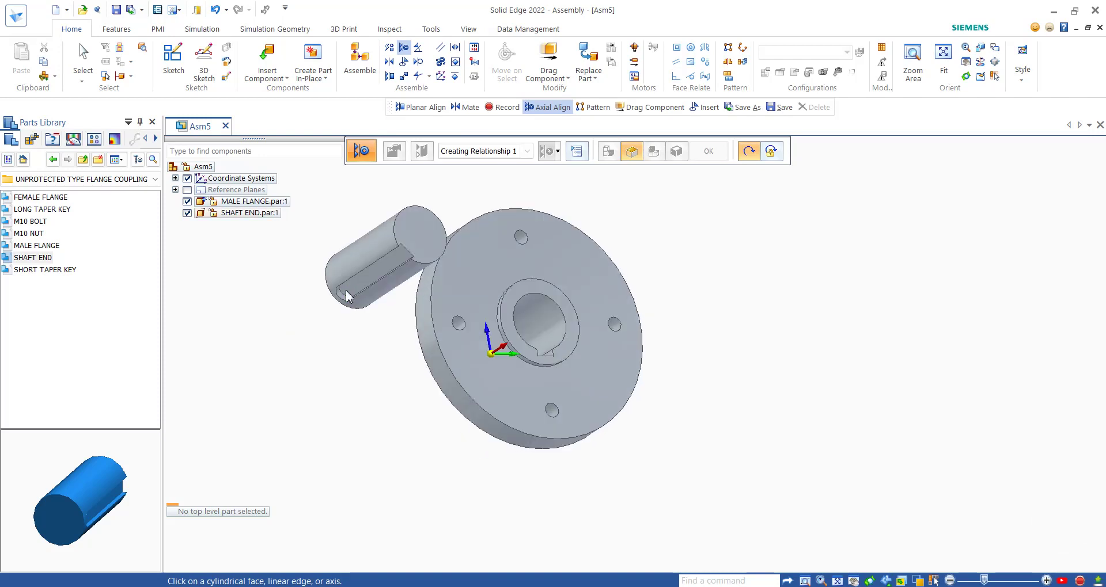
pyautogui.click(390, 272)
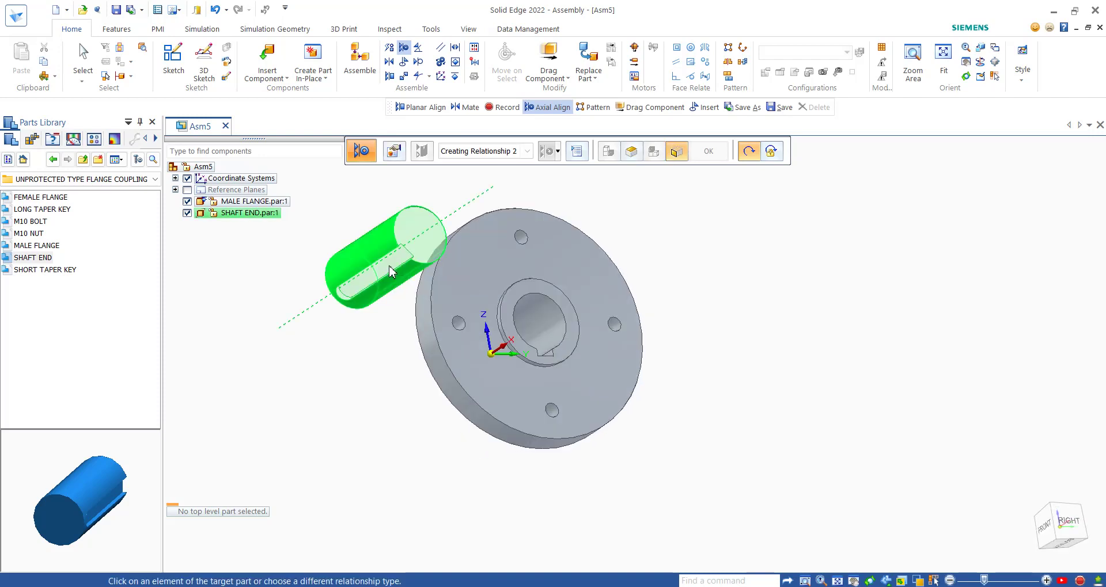
pyautogui.click(531, 333)
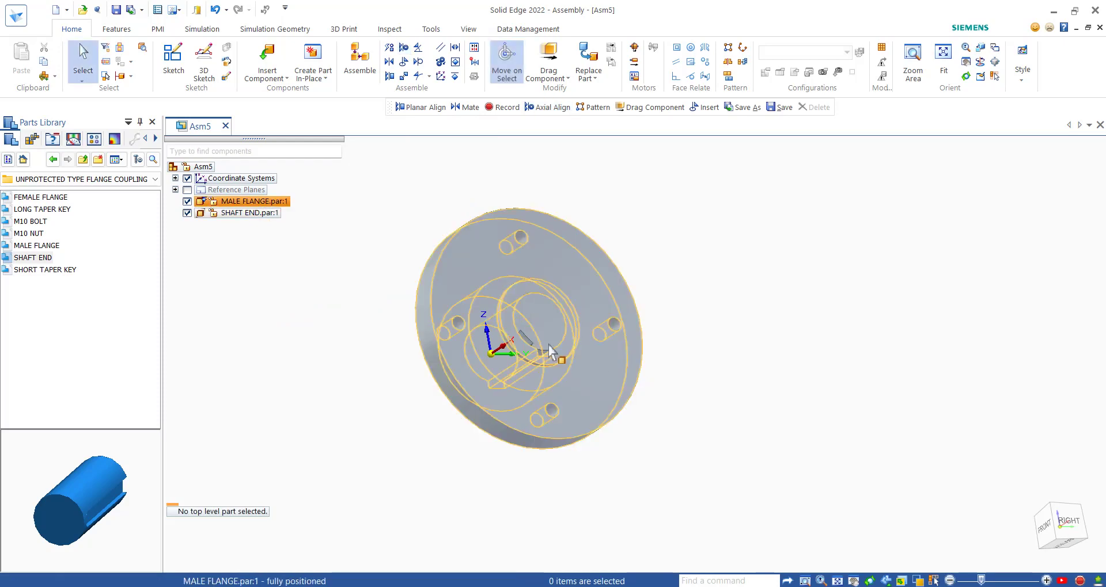
# Planar-align the side wall of the flange keyway with the matching side wall of the shaft keyway, at 0.00 mm offset
pyautogui.hotkey('ctrl', 'r')
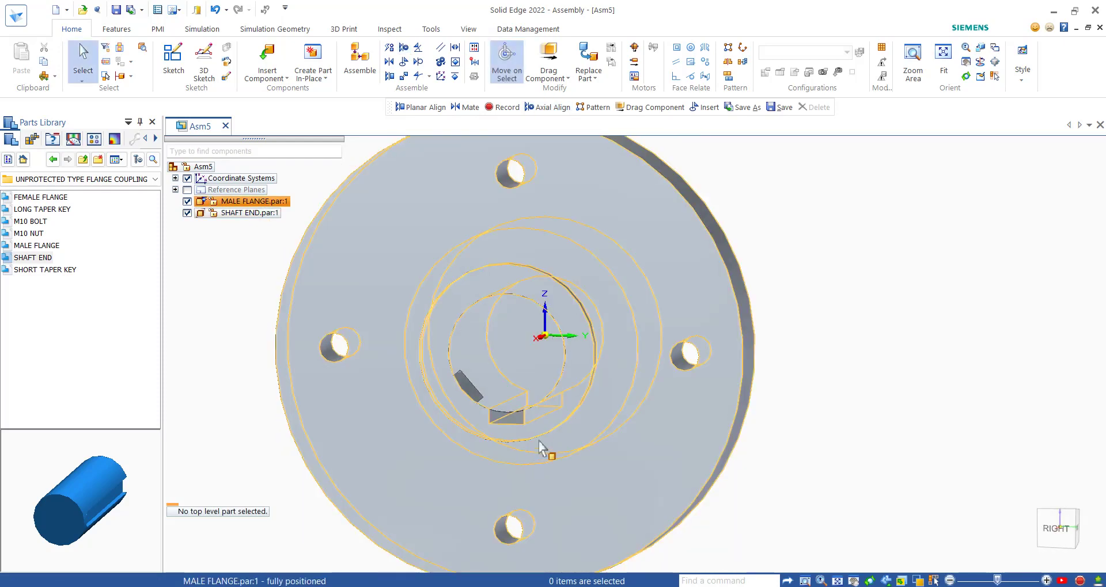
pyautogui.moveTo(541, 448); pyautogui.dragTo(585, 412, button='middle')
pyautogui.scroll(6, 559, 325)
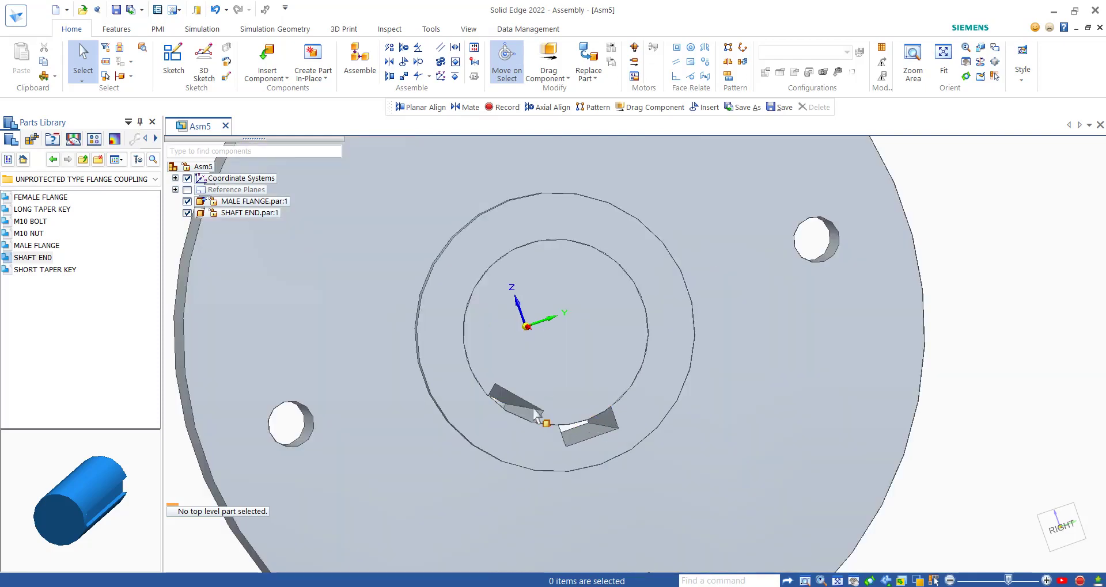
pyautogui.click(390, 77)
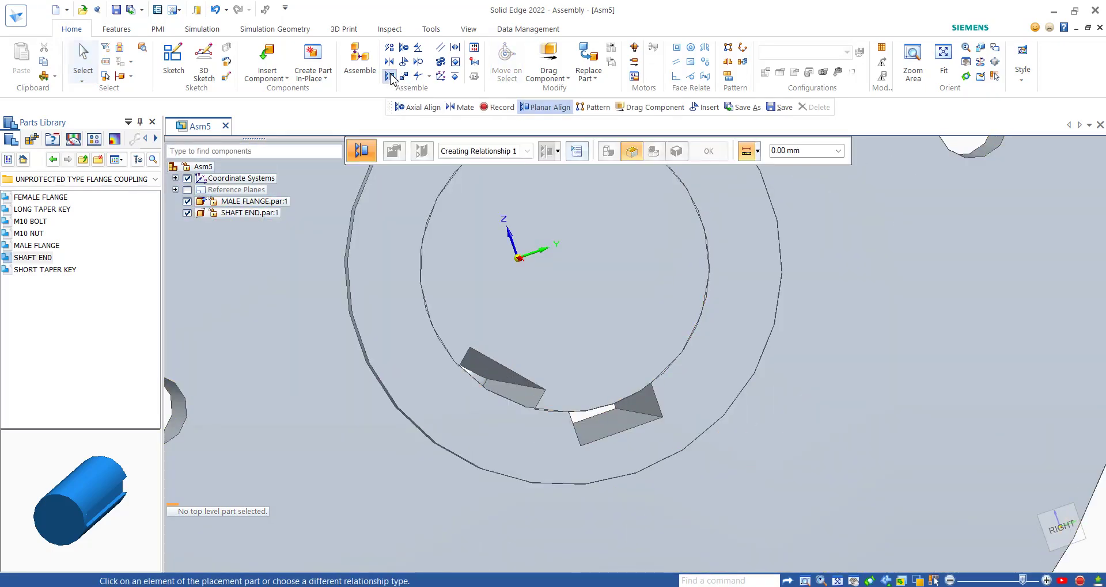
pyautogui.click(641, 403)
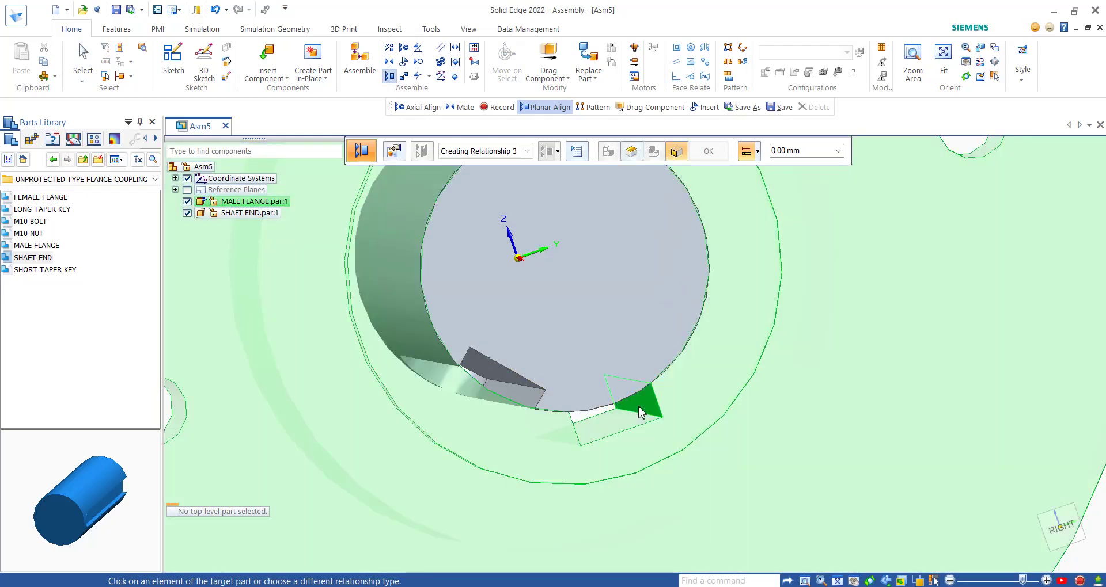
pyautogui.click(521, 403)
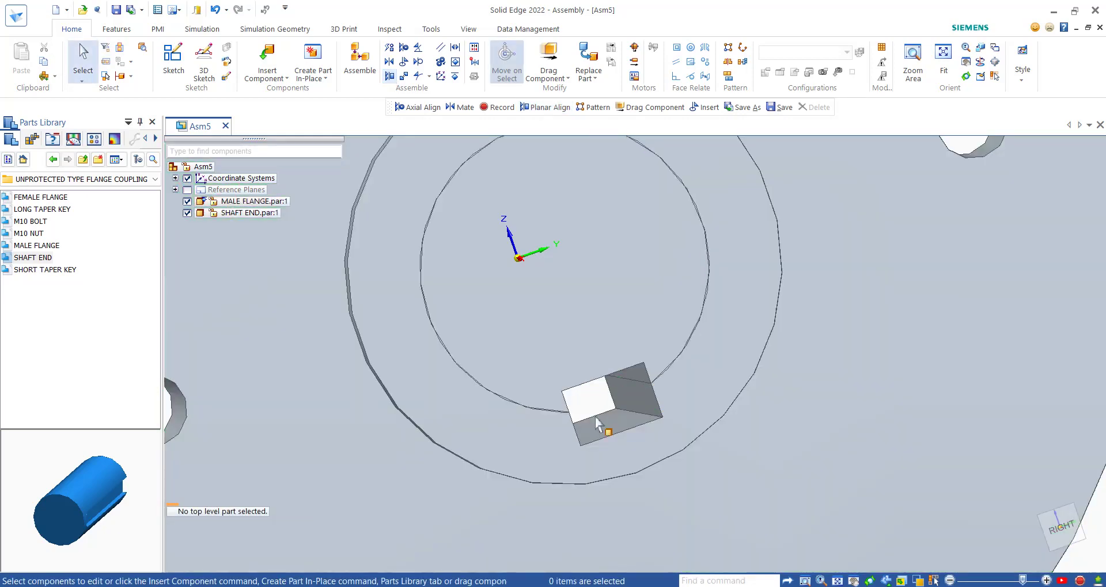
# Add the LONG TAPER KEY part to the assembly in the empty space beside the flange
pyautogui.scroll(-3, 599, 425)
pyautogui.scroll(2, 607, 455)
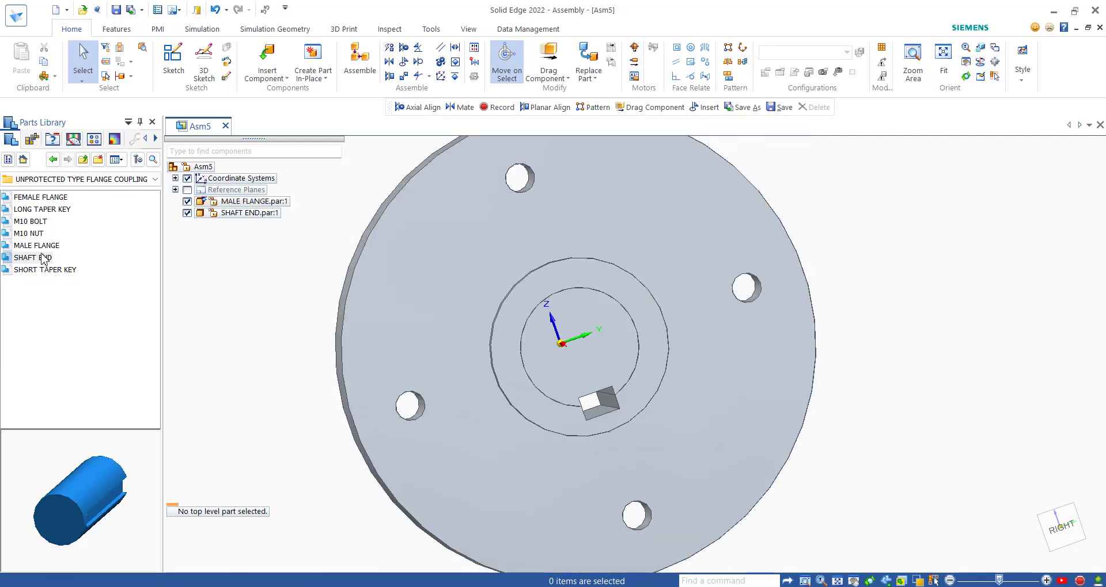
pyautogui.click(35, 210)
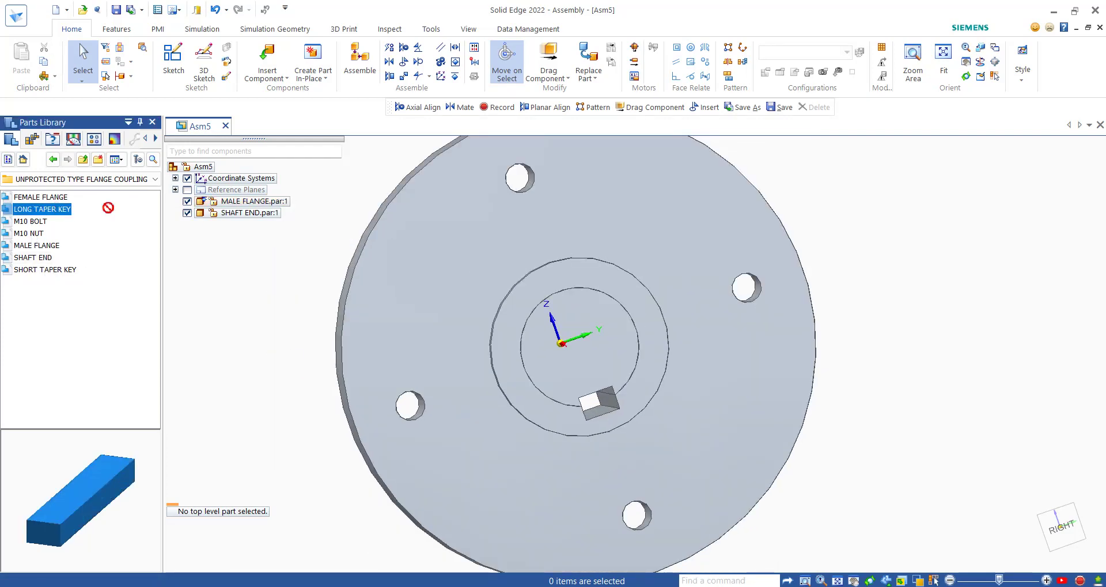
pyautogui.moveTo(959, 351); pyautogui.dragTo(965, 347)
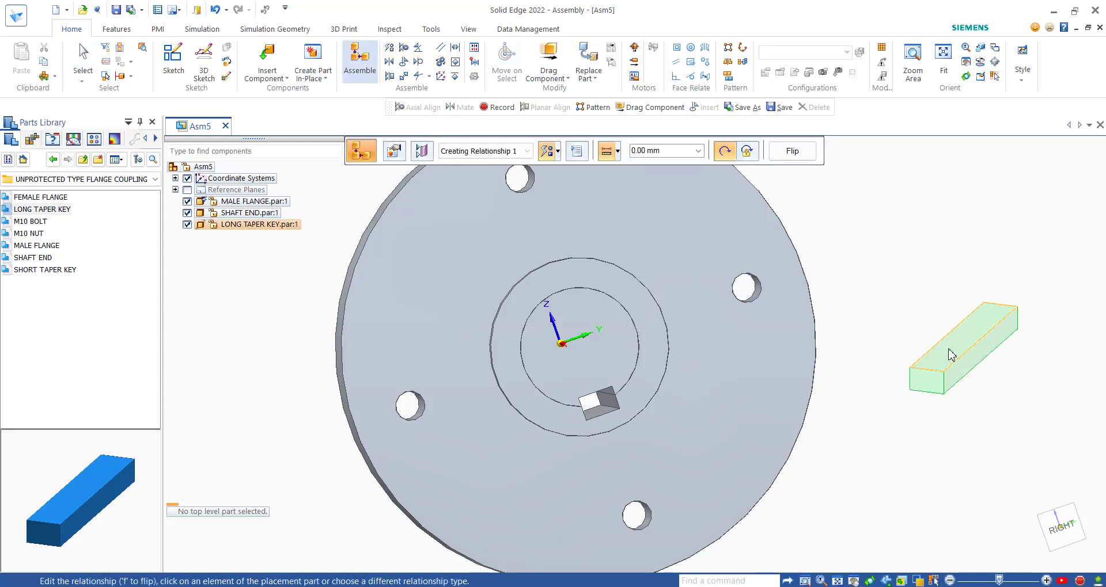
# Planar-align the end face of the long taper key with the shaft's end face, at 0.00 mm offset
pyautogui.click(390, 76)
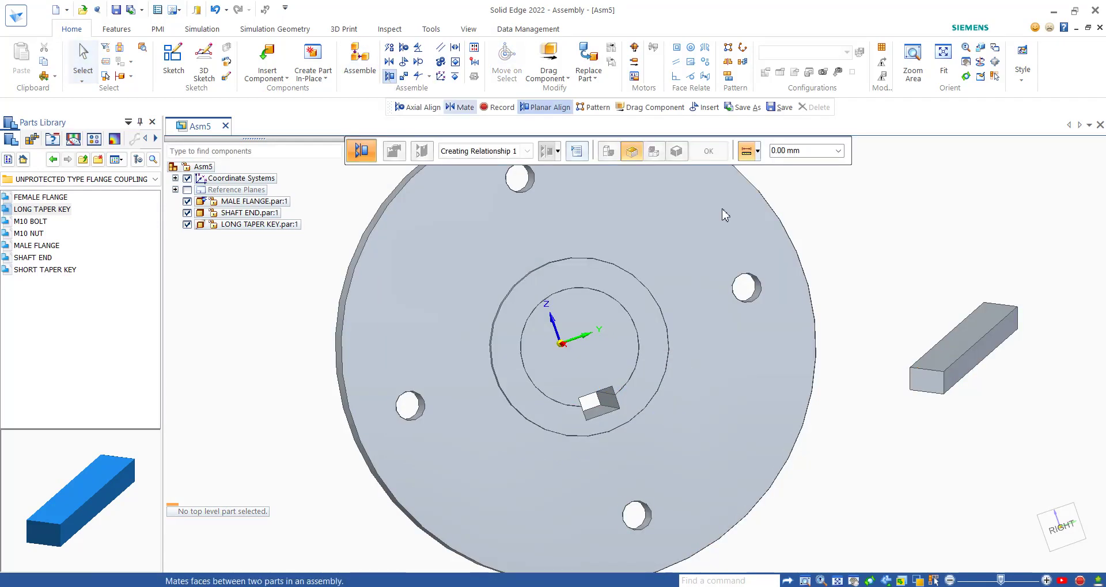
pyautogui.click(937, 384)
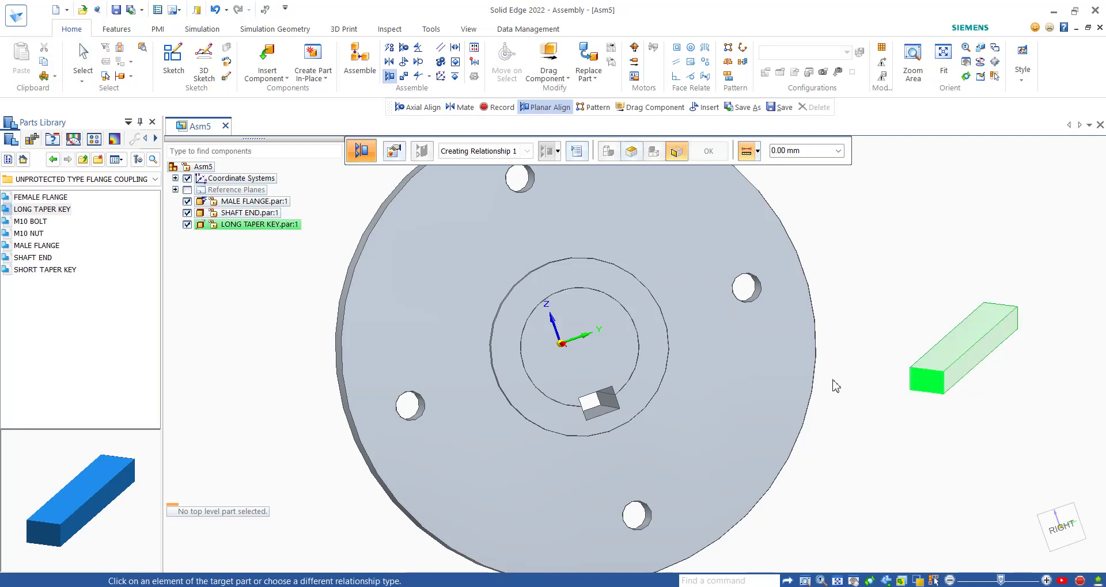
pyautogui.click(605, 371)
pyautogui.press('Escape')
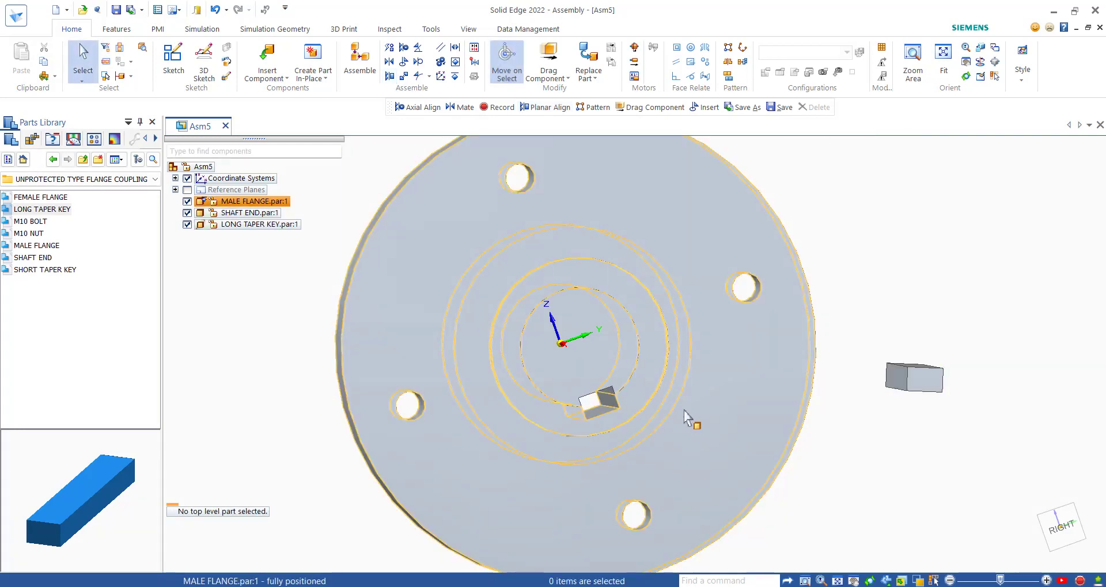
# Mate a side face of the long taper key with the matching side wall of the male flange keyway, at 0.00 mm offset
pyautogui.click(390, 62)
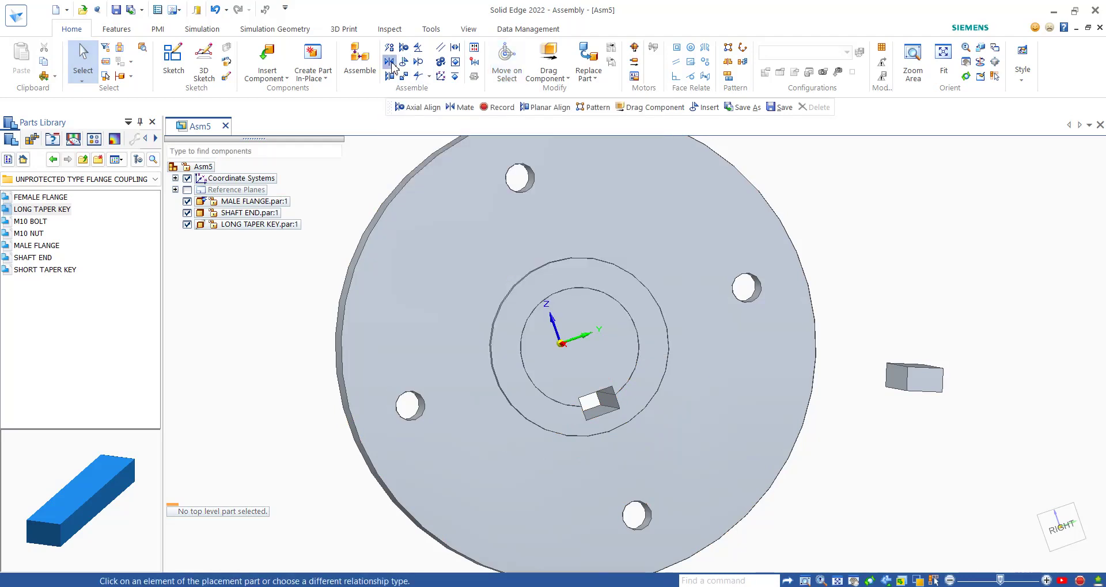
pyautogui.click(896, 377)
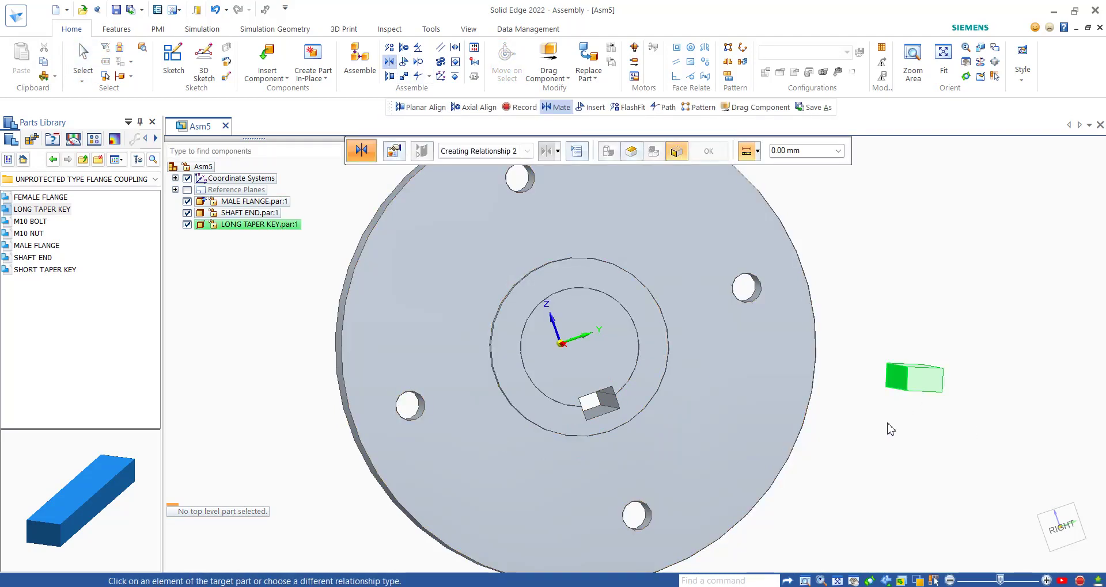
pyautogui.moveTo(890, 429); pyautogui.dragTo(860, 437, button='middle')
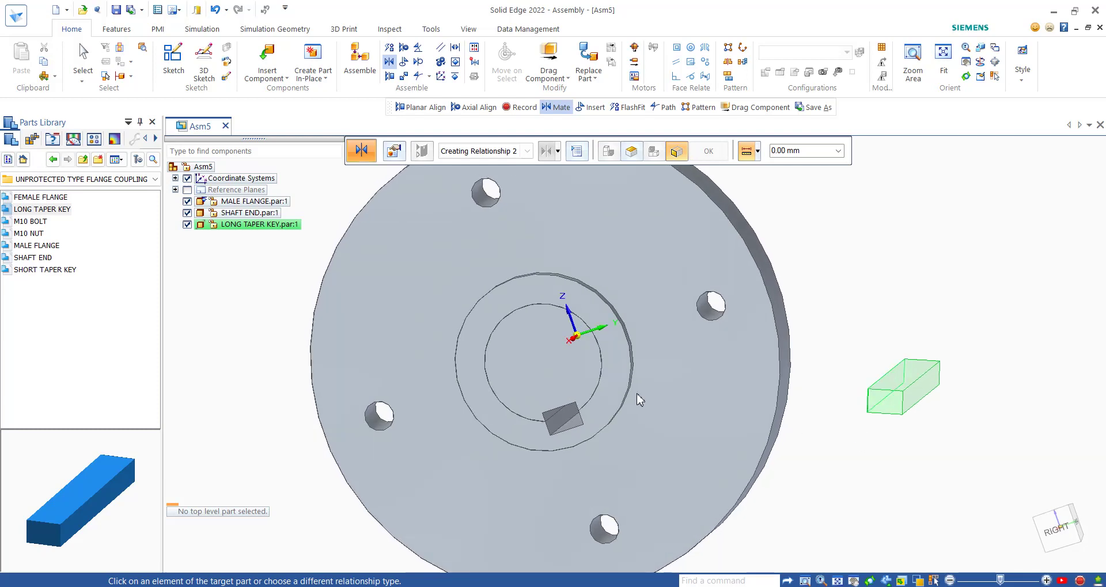
pyautogui.click(557, 428)
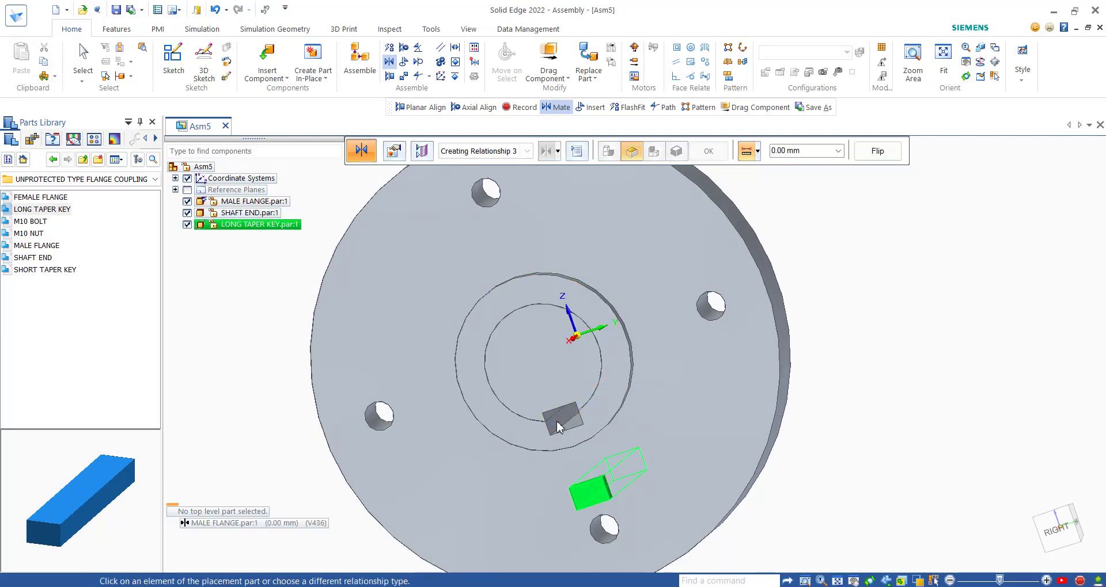
pyautogui.press('Escape')
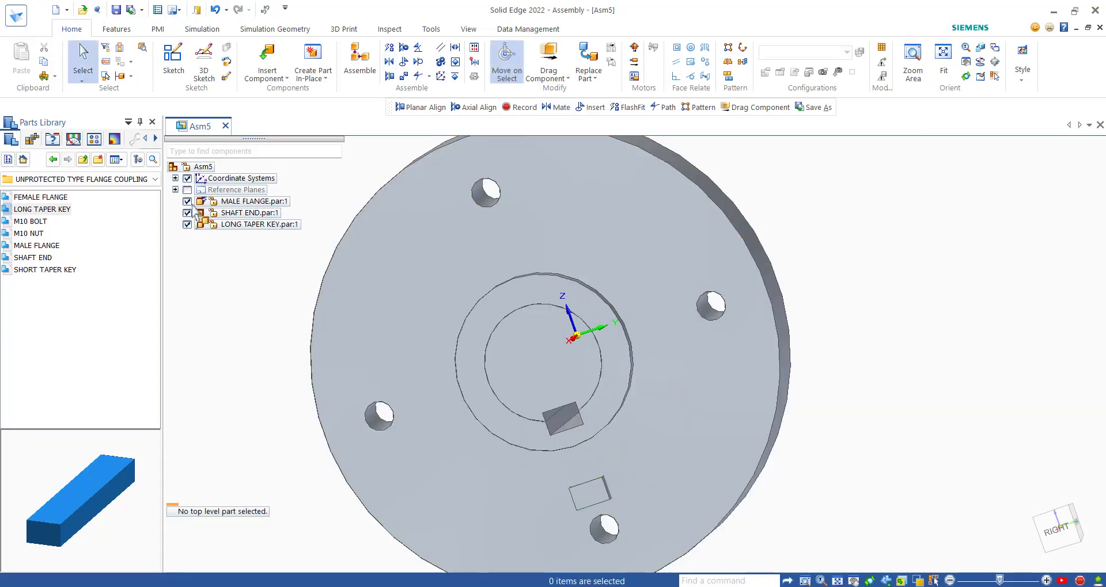
# With the male flange temporarily hidden, mate the long taper key's face nearest the shaft with the shaft keyway floor, at 0.00 mm offset
pyautogui.click(187, 201)
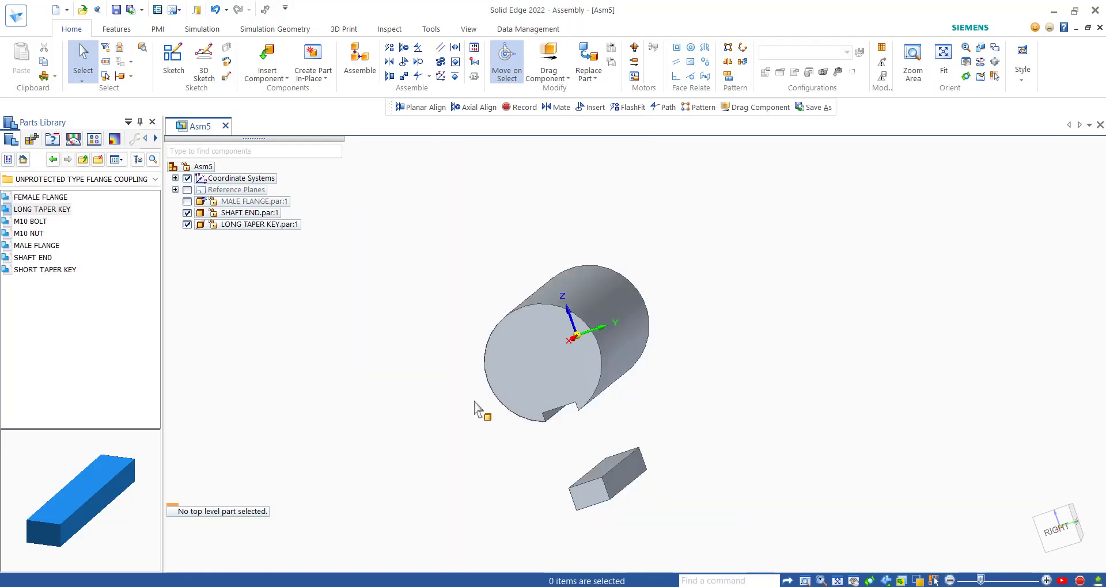
pyautogui.moveTo(474, 405); pyautogui.dragTo(506, 393, button='middle')
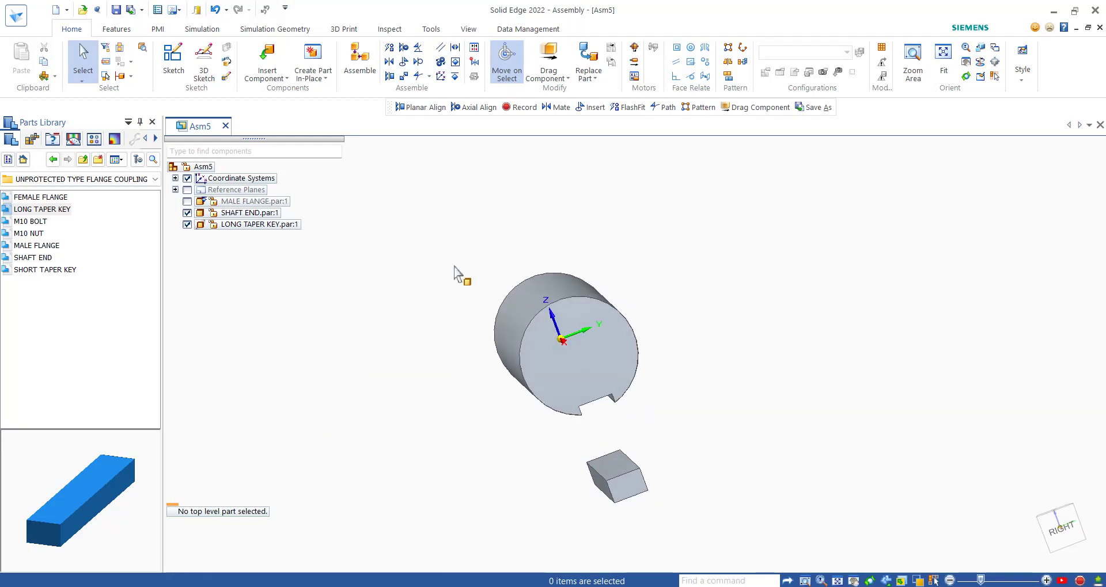
pyautogui.click(389, 62)
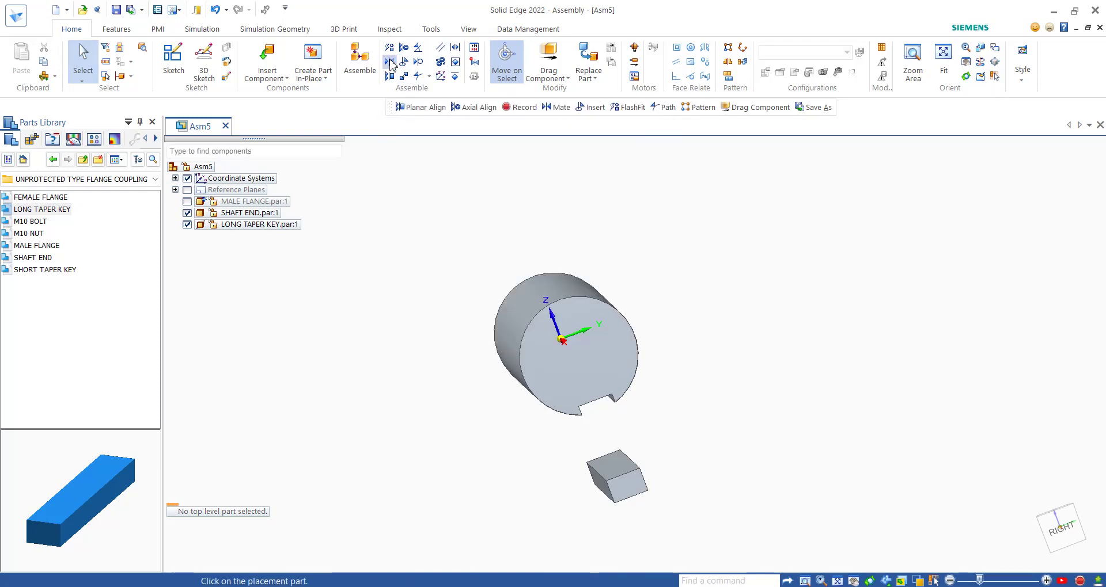
pyautogui.click(612, 473)
pyautogui.moveTo(683, 429); pyautogui.dragTo(672, 376, button='middle')
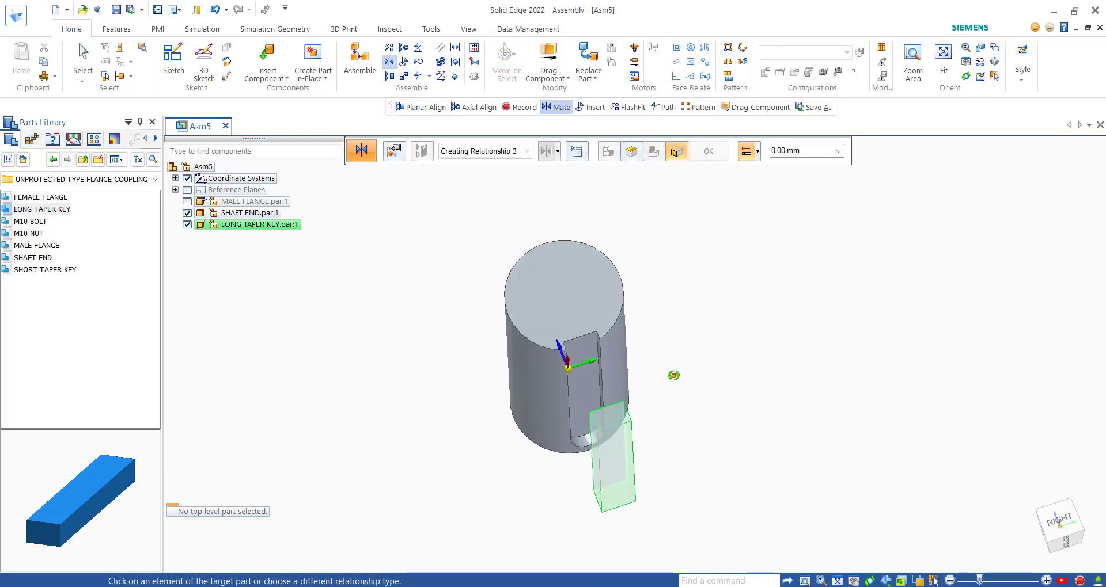
pyautogui.click(583, 355)
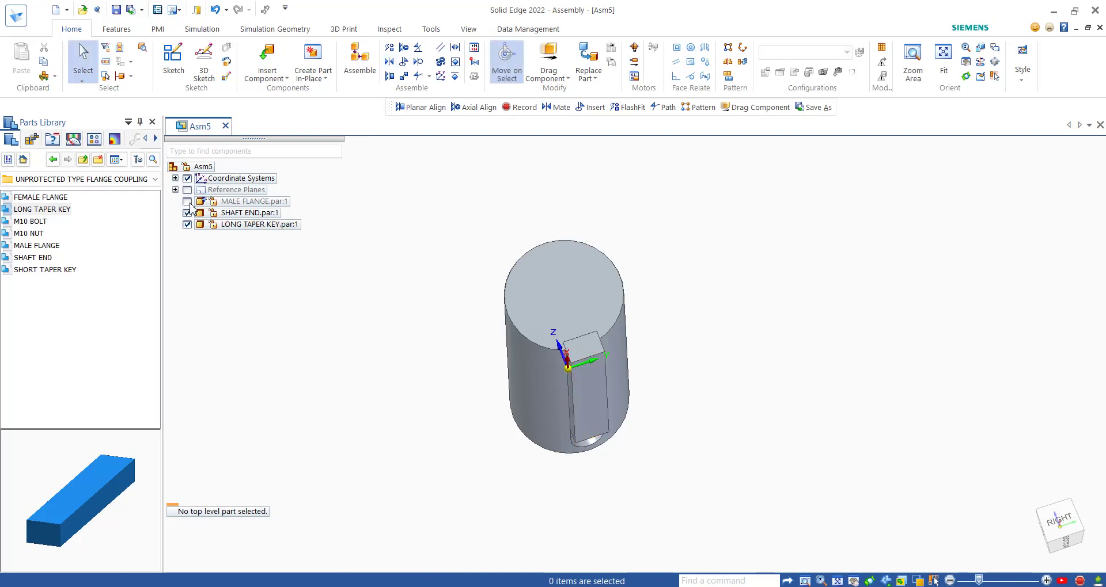
pyautogui.click(187, 202)
# Add the FEMALE FLANGE part to the assembly in the empty space beside the male flange, without any relationships
pyautogui.scroll(-8, 461, 365)
pyautogui.scroll(3, 297, 342)
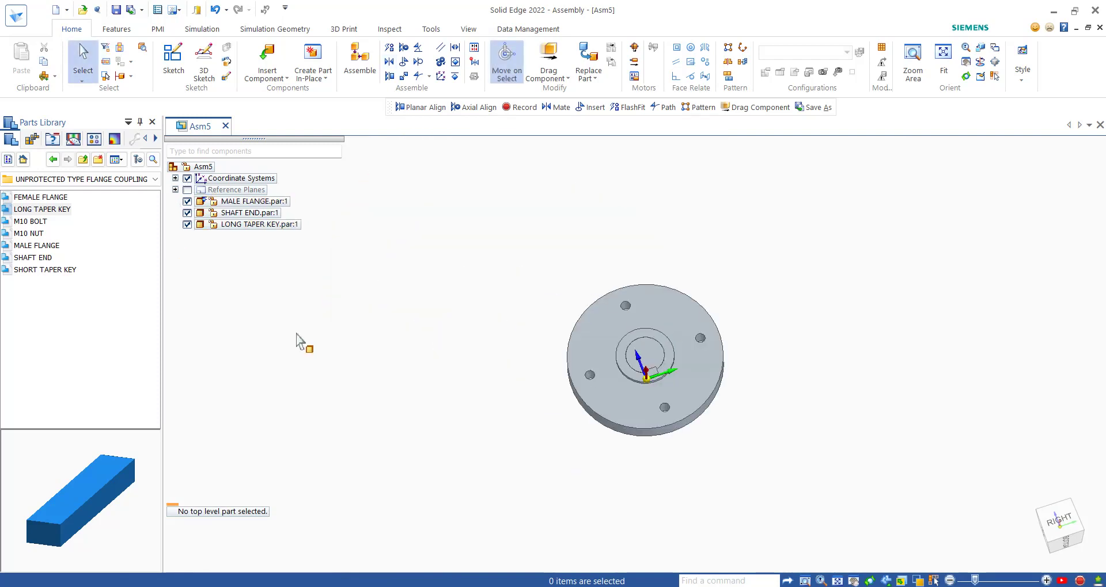
pyautogui.scroll(2, 297, 342)
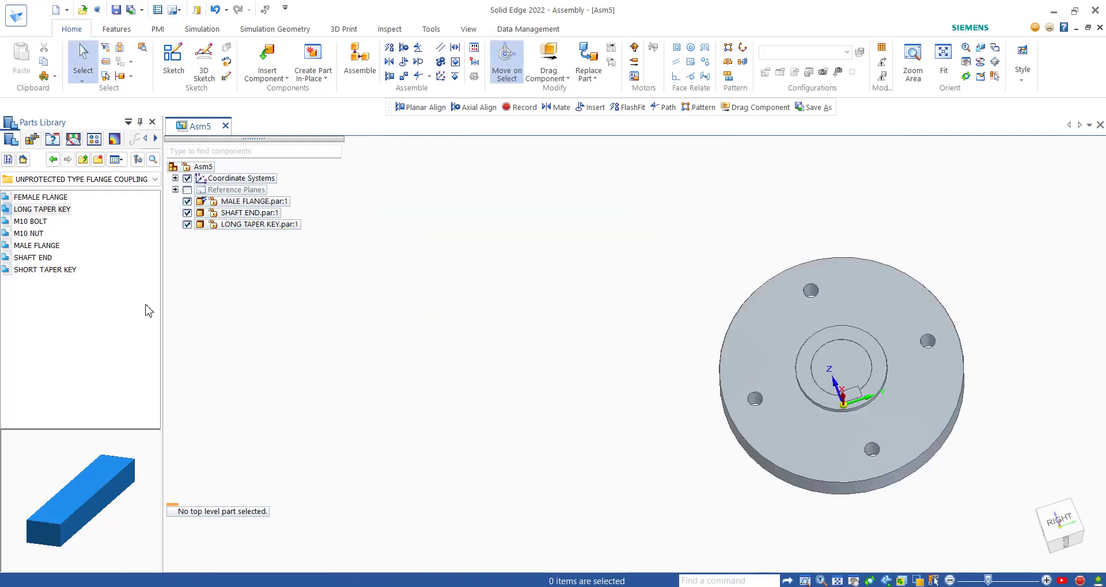
pyautogui.scroll(-6, 292, 322)
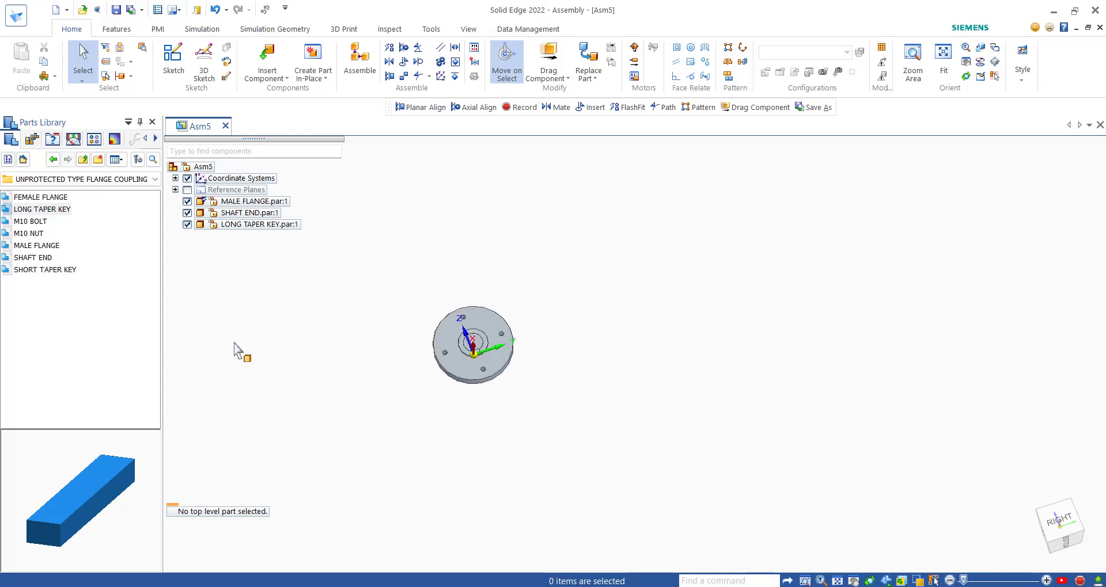
pyautogui.scroll(5, 228, 345)
pyautogui.scroll(1, 227, 344)
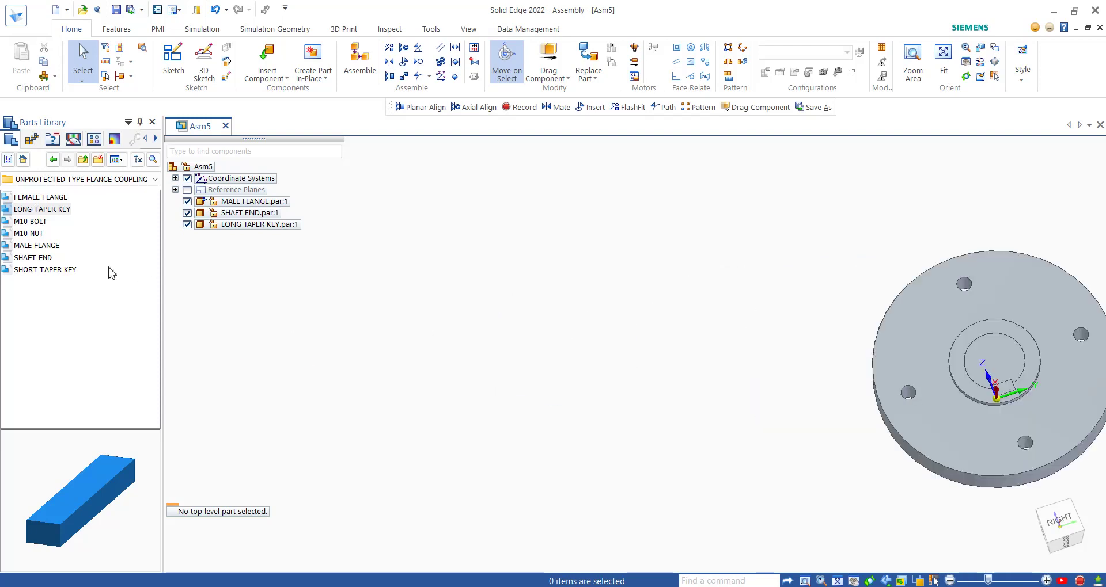
pyautogui.click(36, 199)
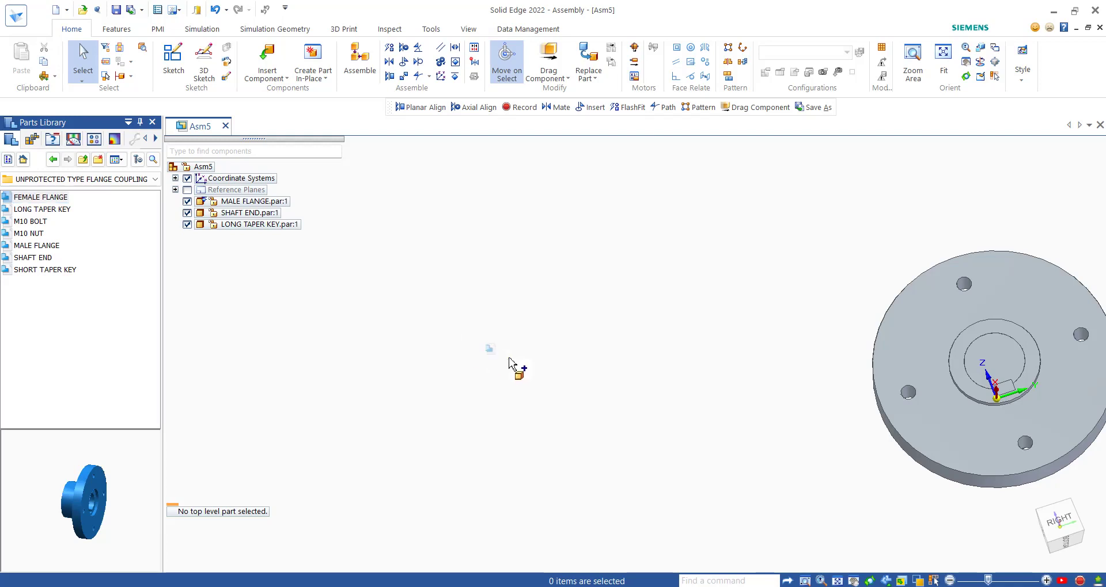
pyautogui.moveTo(509, 360); pyautogui.dragTo(528, 367)
pyautogui.press('Escape')
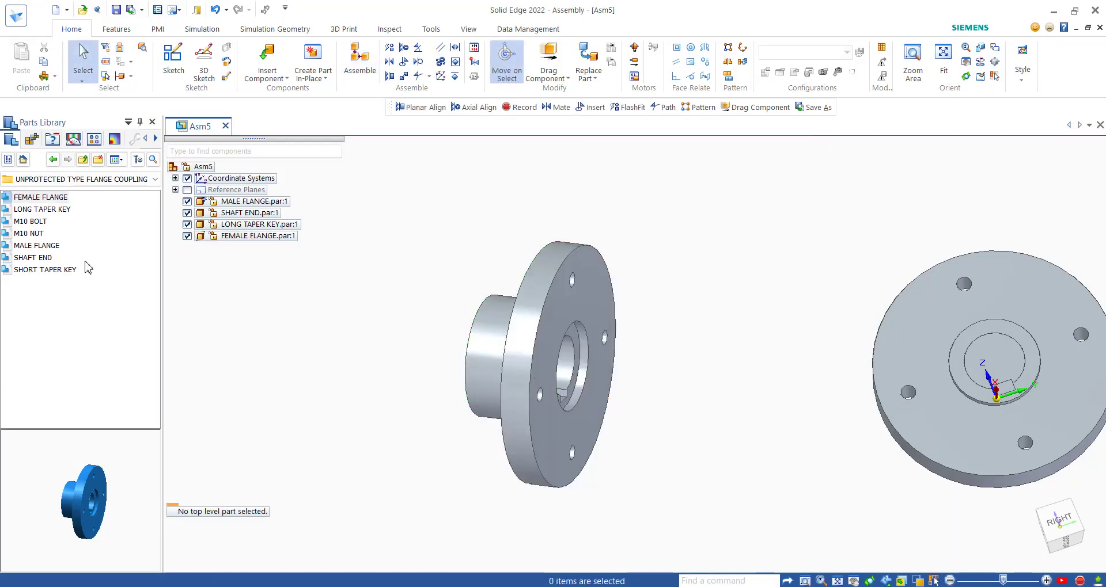
# Add a second SHAFT END part to the assembly beside the hub of the female flange, without any relationships
pyautogui.click(35, 259)
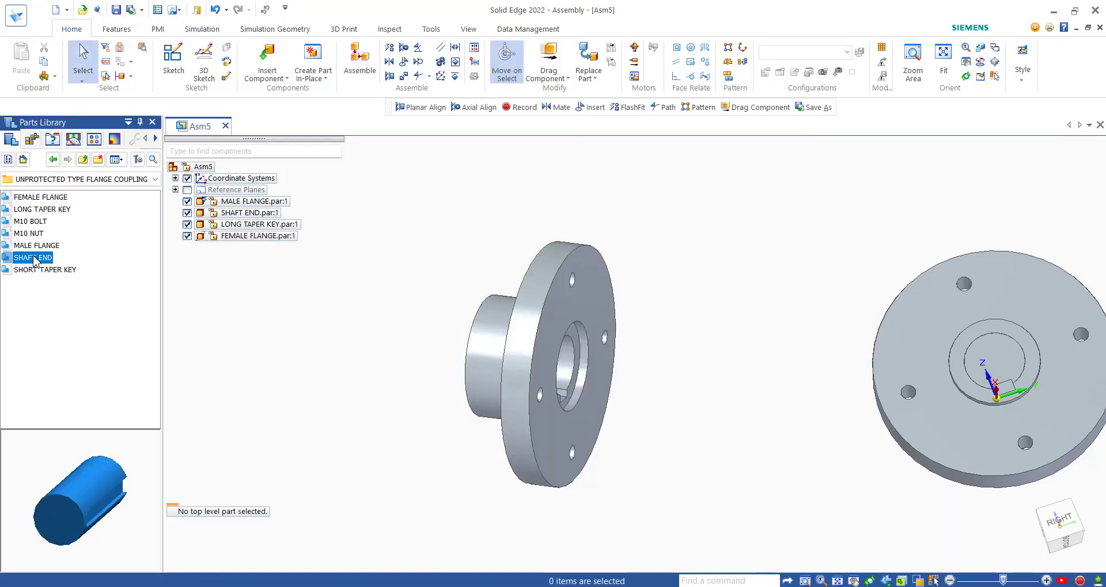
pyautogui.moveTo(353, 377); pyautogui.dragTo(352, 376)
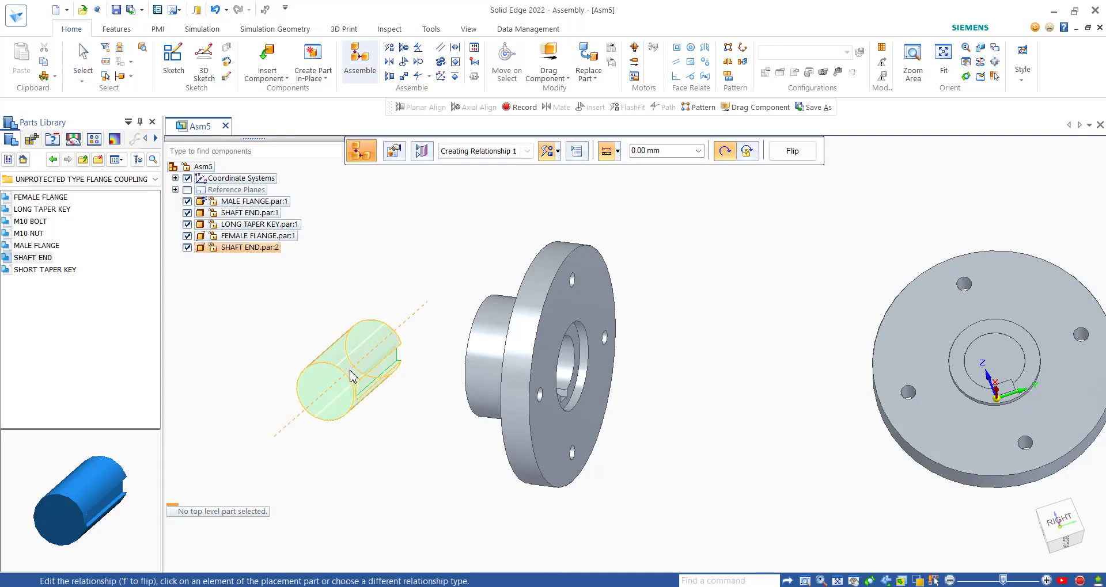
pyautogui.press('Escape')
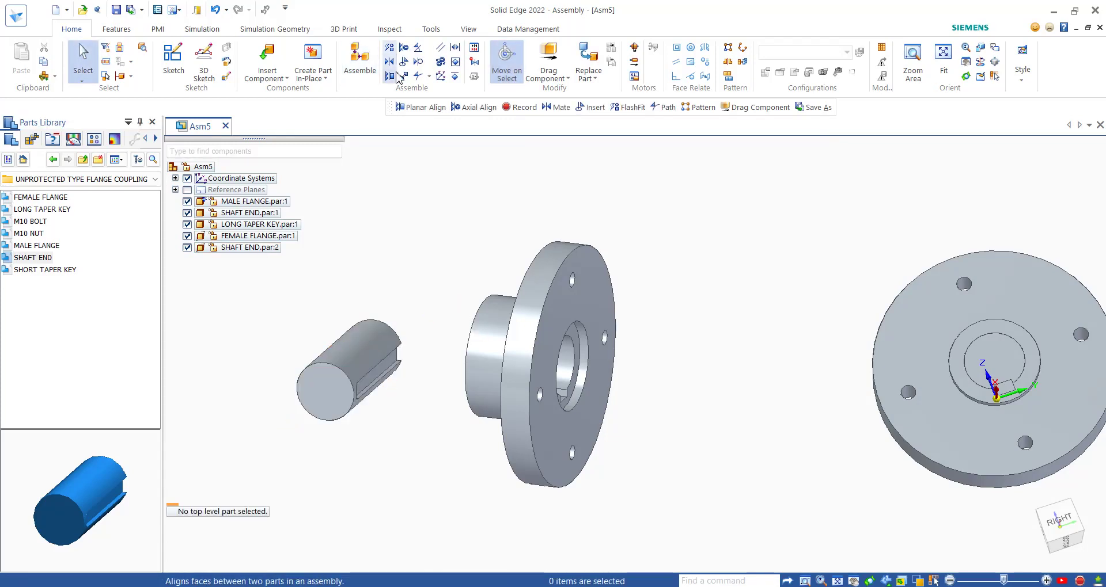
# Planar-align the annular face inside the female flange's recess with the keyway-side end face of the second shaft, at 0.00 mm offset
pyautogui.click(396, 77)
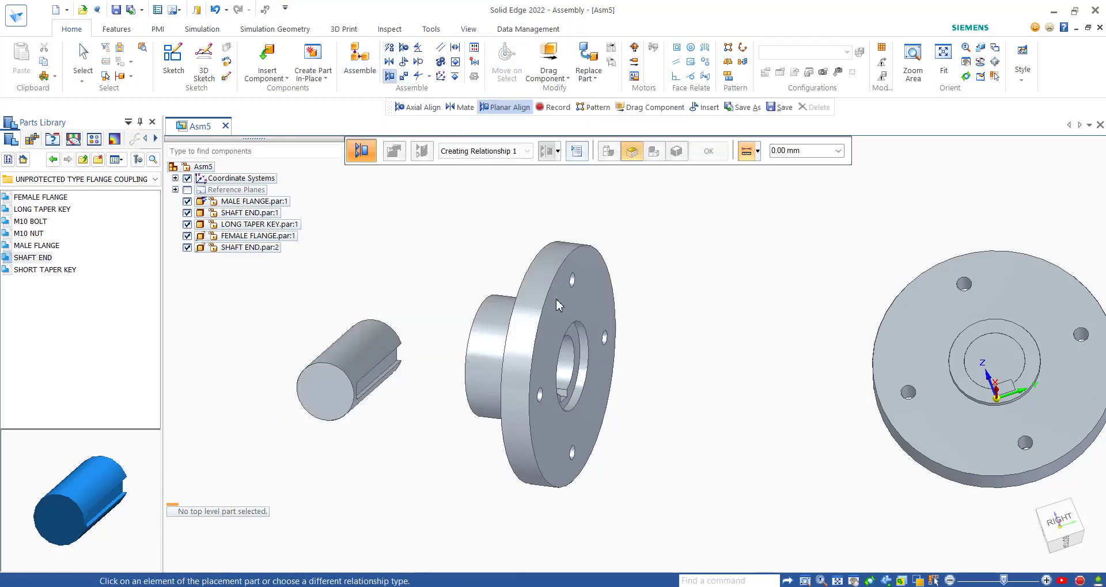
pyautogui.scroll(5, 578, 353)
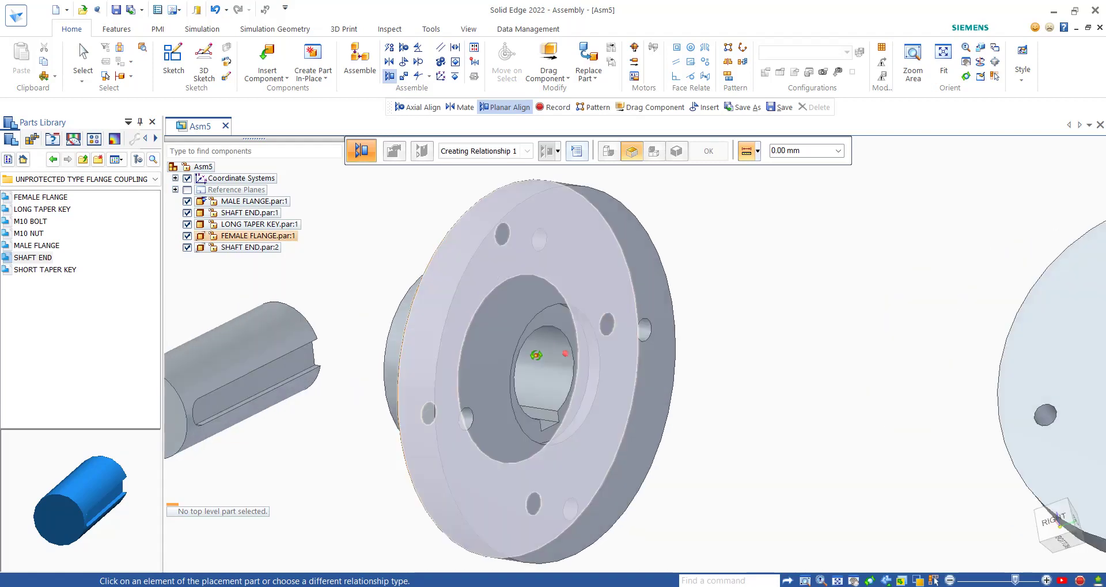
pyautogui.click(502, 345)
pyautogui.click(509, 381)
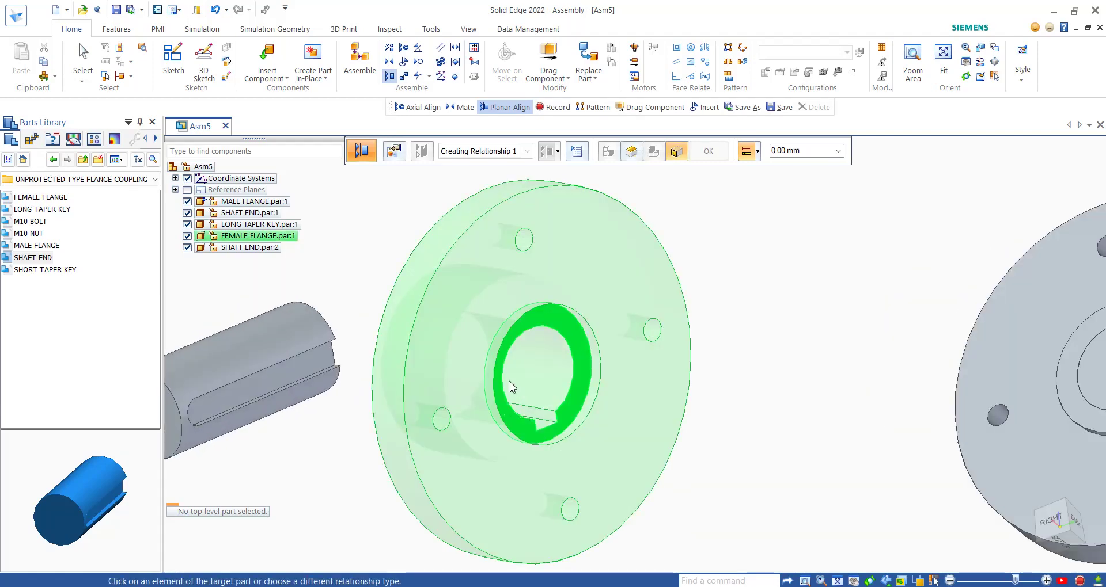
pyautogui.scroll(-5, 370, 398)
pyautogui.moveTo(309, 368); pyautogui.dragTo(710, 535, button='middle')
pyautogui.scroll(-4, 706, 547)
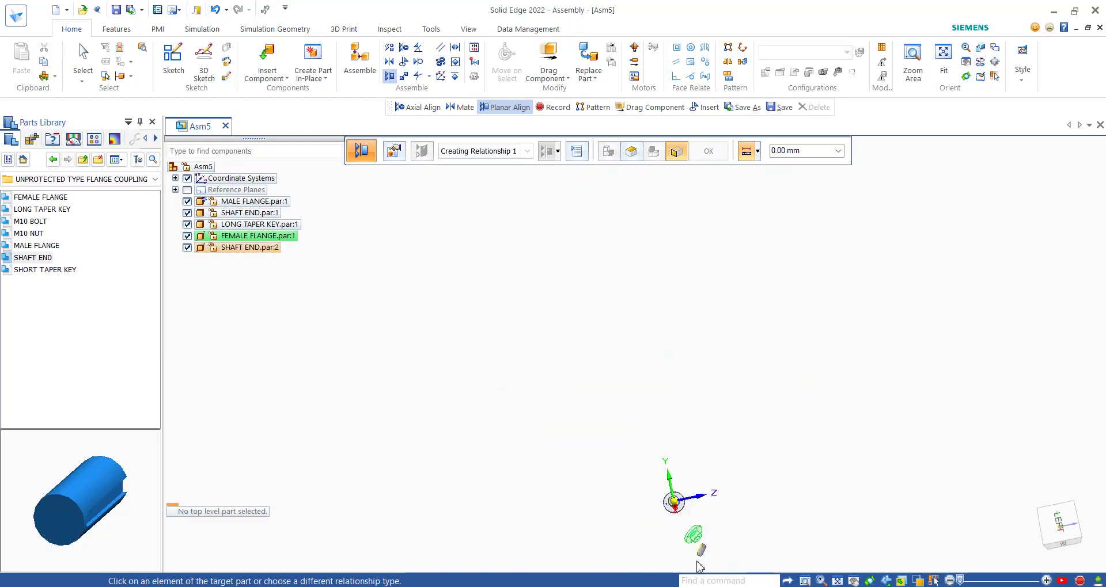
pyautogui.scroll(6, 699, 561)
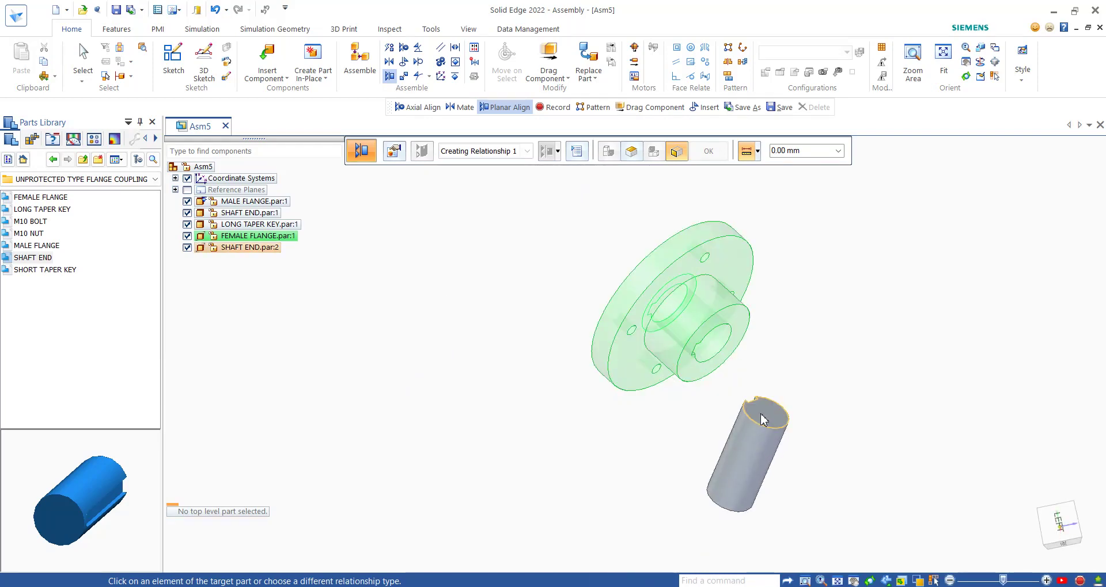
pyautogui.click(763, 421)
pyautogui.press('Escape')
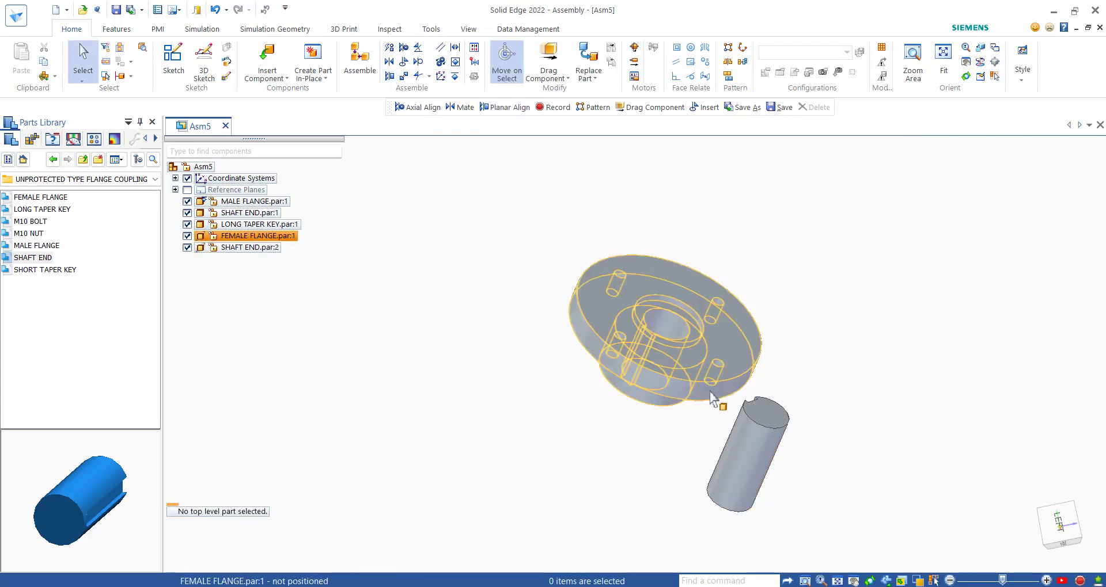
# Axially align the central bore of the female flange with the cylindrical face of the second shaft
pyautogui.moveTo(710, 396); pyautogui.dragTo(663, 466, button='middle')
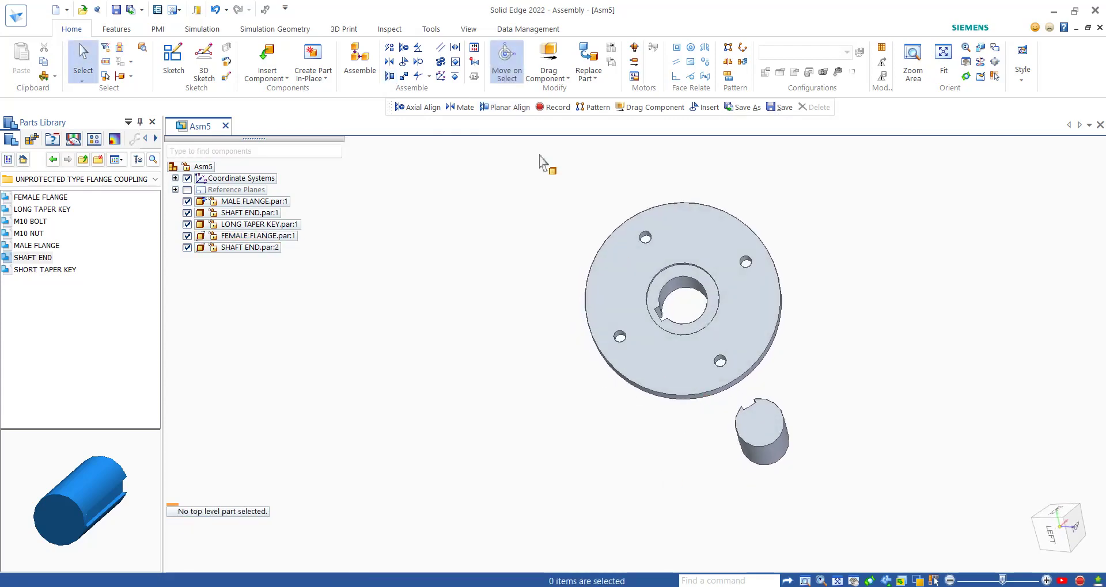
pyautogui.click(405, 51)
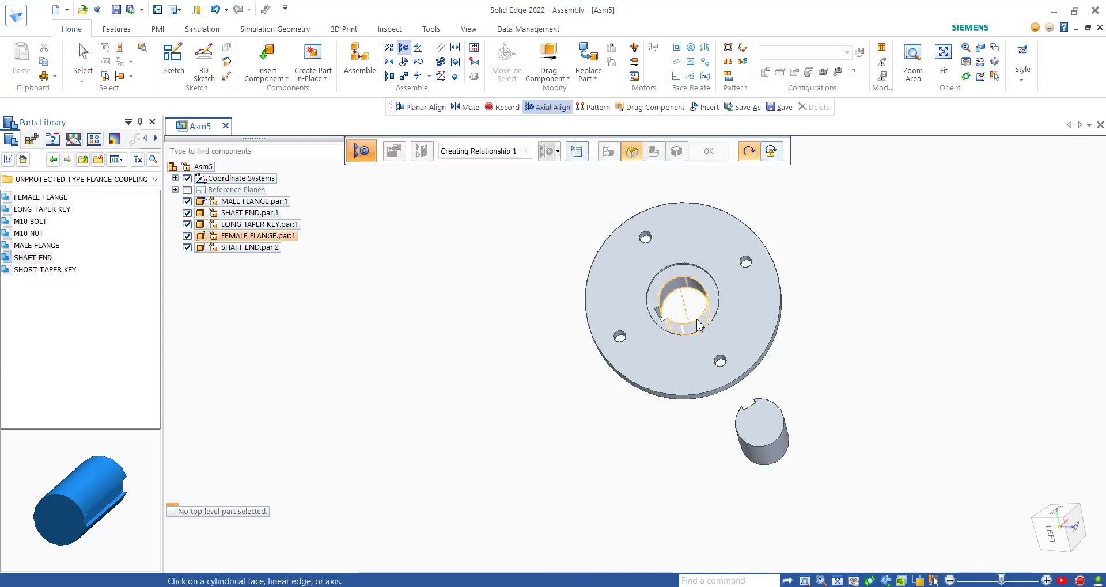
pyautogui.click(698, 324)
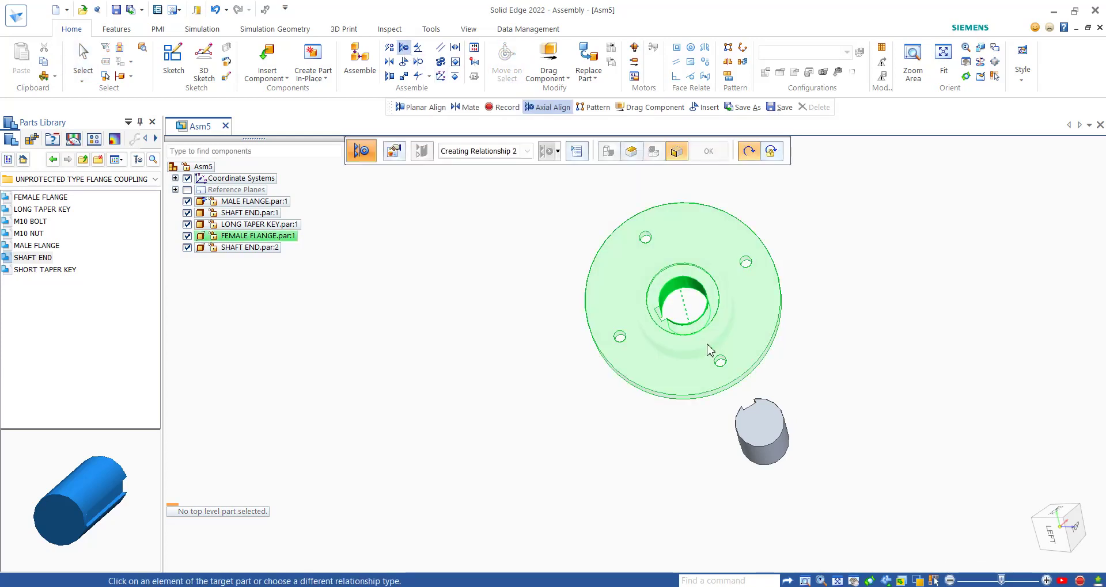
pyautogui.click(780, 457)
pyautogui.press('Escape')
# Planar-align the side wall of the female flange keyway with the matching side wall of the second shaft's keyway, at 0.00 mm offset
pyautogui.scroll(3, 787, 521)
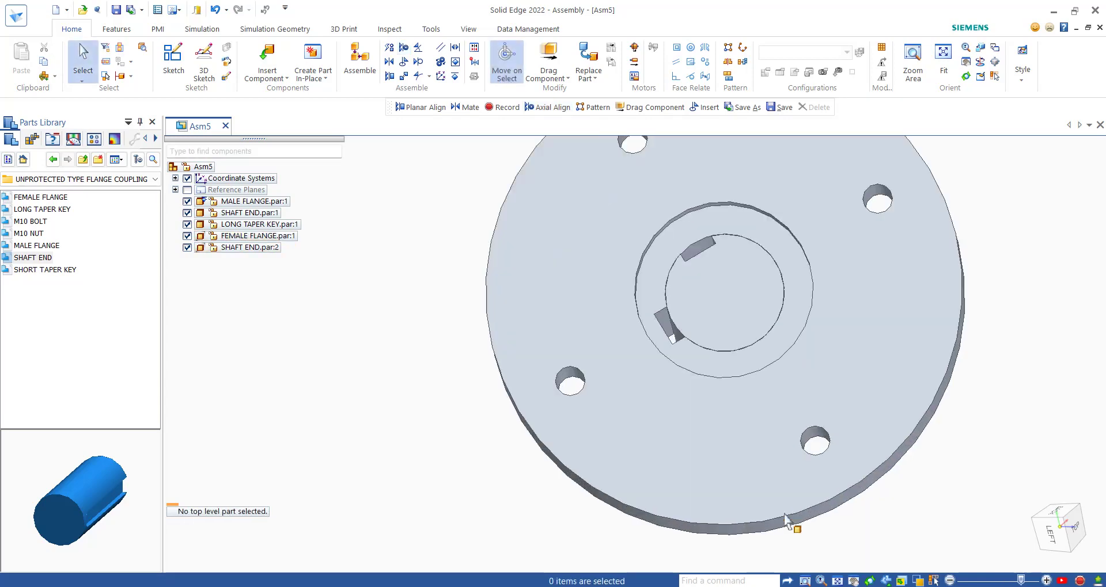
pyautogui.moveTo(680, 377); pyautogui.dragTo(682, 399, button='middle')
pyautogui.scroll(2, 699, 306)
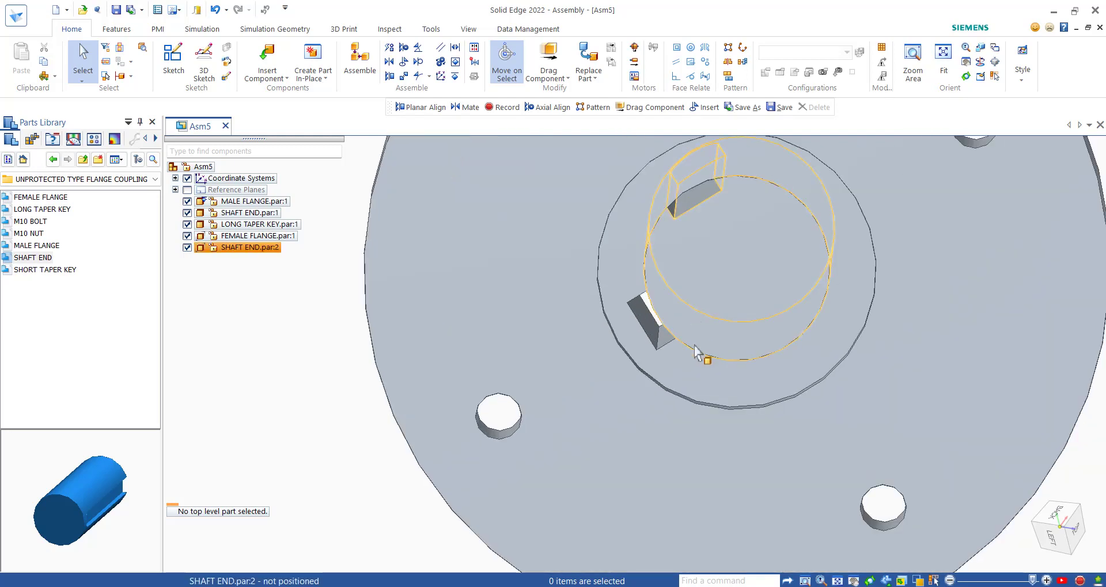
pyautogui.moveTo(696, 352); pyautogui.dragTo(695, 346, button='middle')
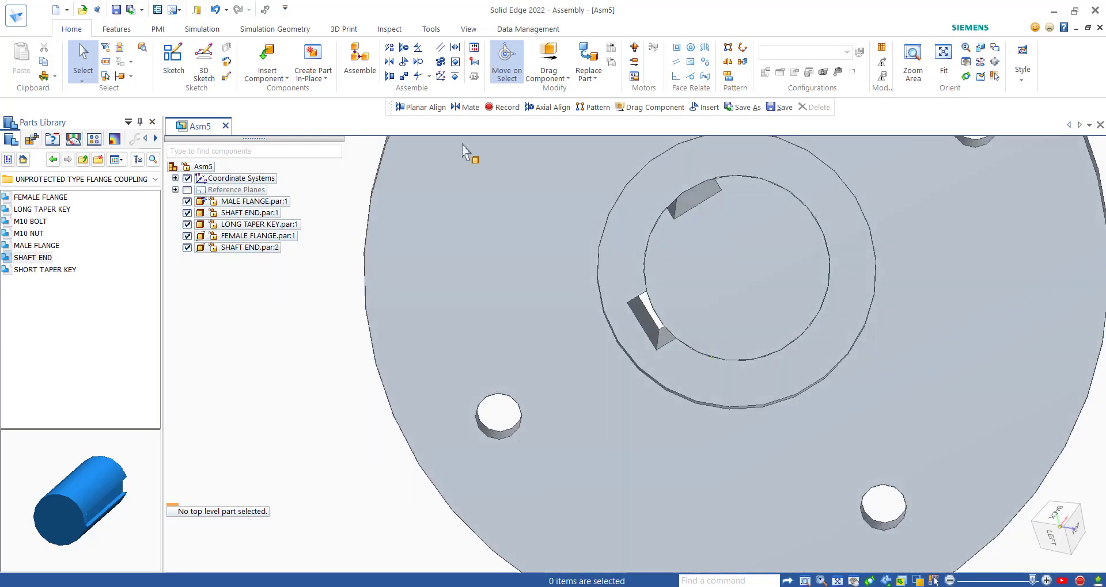
pyautogui.click(390, 76)
pyautogui.click(663, 345)
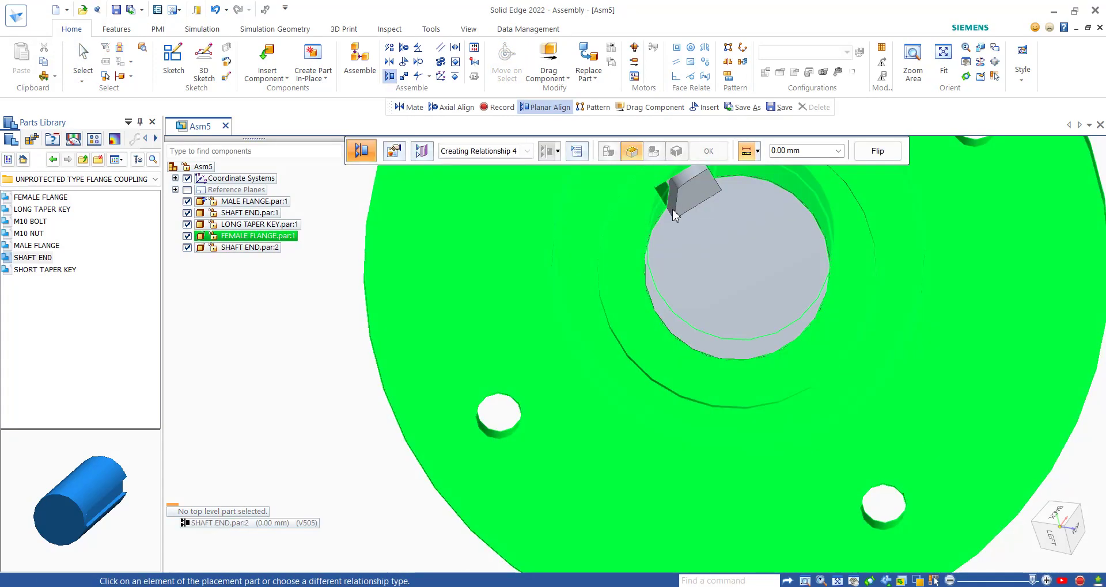
pyautogui.click(673, 215)
# Add a SHORT TAPER KEY part to the assembly beside the female flange, without any relationships
pyautogui.scroll(3, 758, 216)
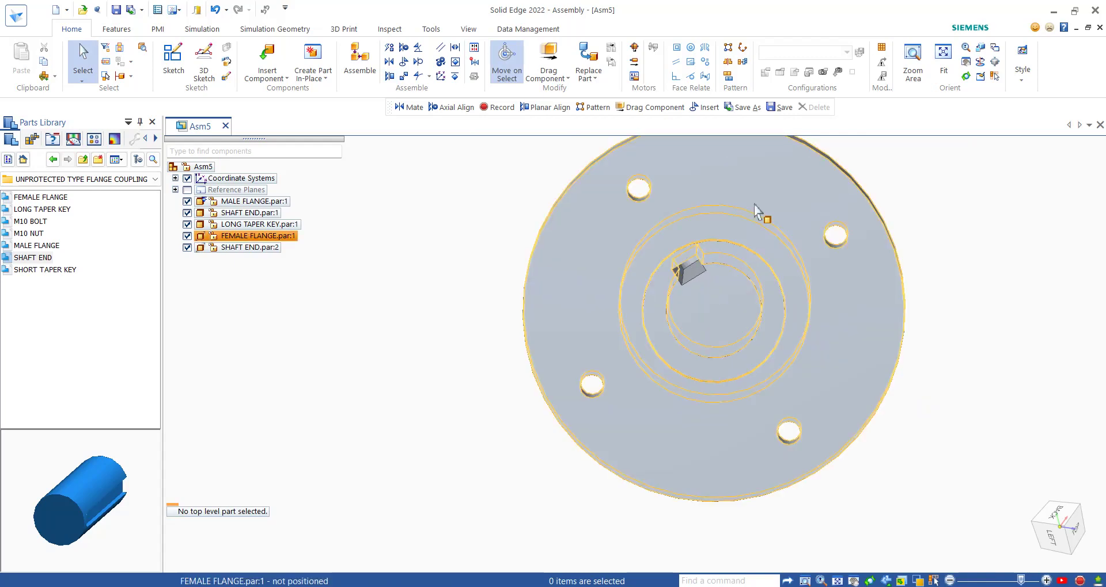
pyautogui.scroll(2, 715, 207)
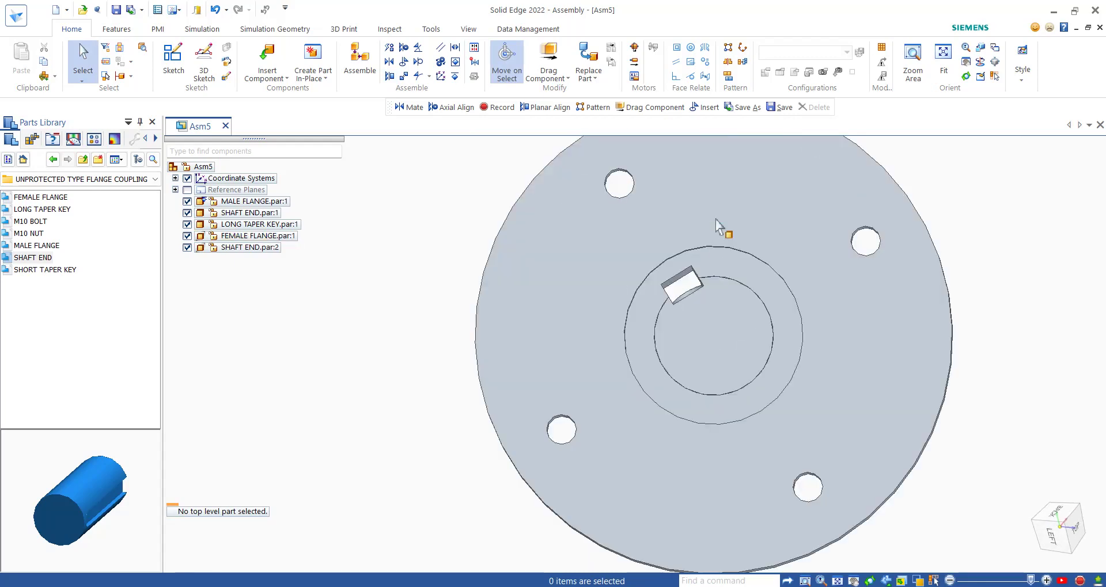
pyautogui.click(40, 271)
pyautogui.moveTo(313, 374); pyautogui.dragTo(323, 375)
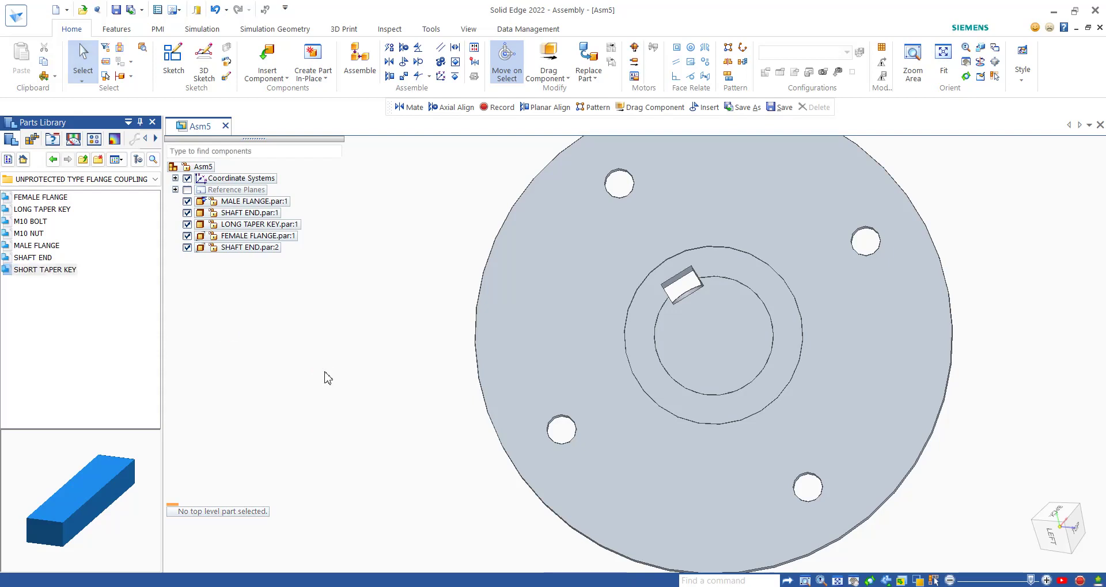
pyautogui.press('Escape')
pyautogui.scroll(5, 657, 493)
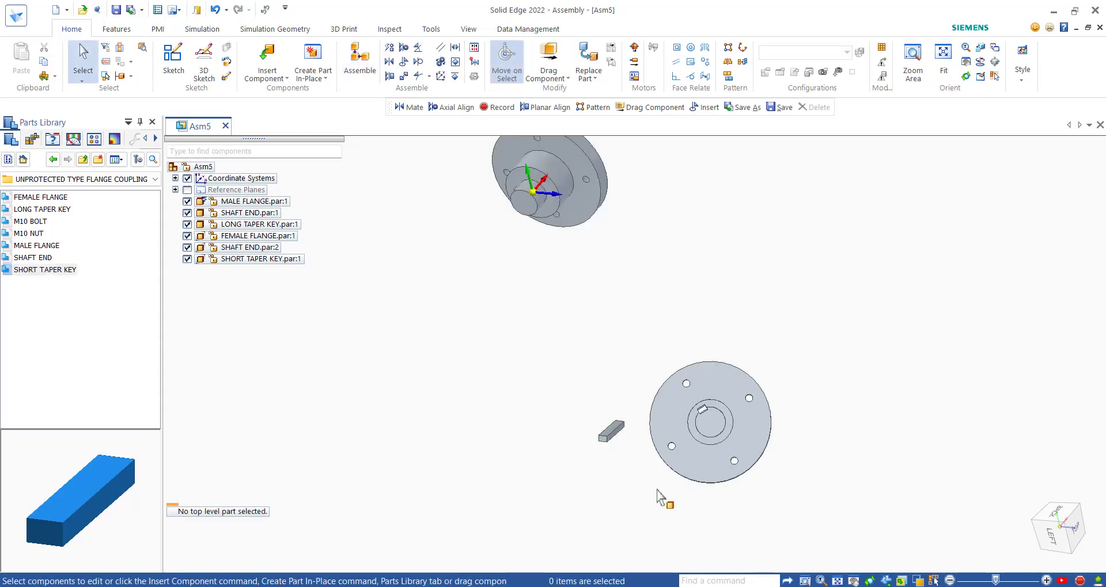
# Planar-align the end face of the short taper key with the keyway-side end face of the second shaft, at 0.00 mm offset
pyautogui.click(389, 75)
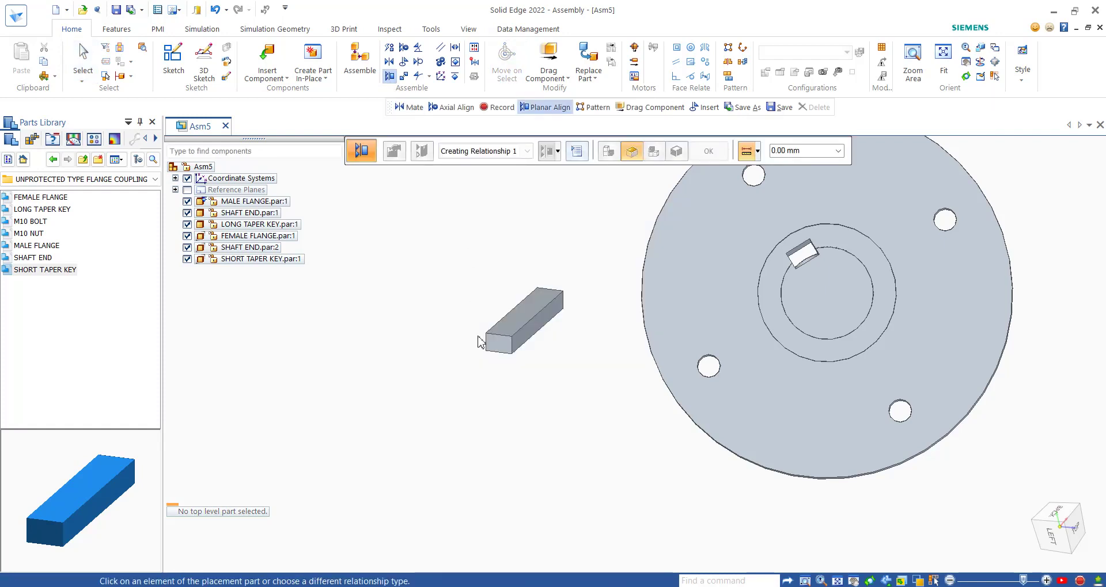
pyautogui.click(501, 354)
pyautogui.click(826, 288)
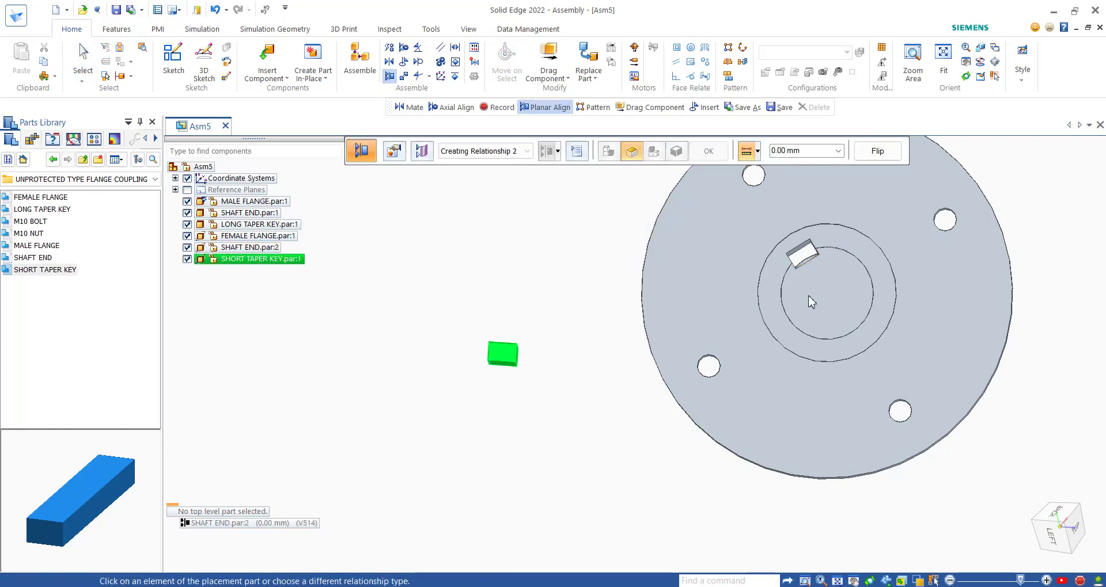
pyautogui.press('Escape')
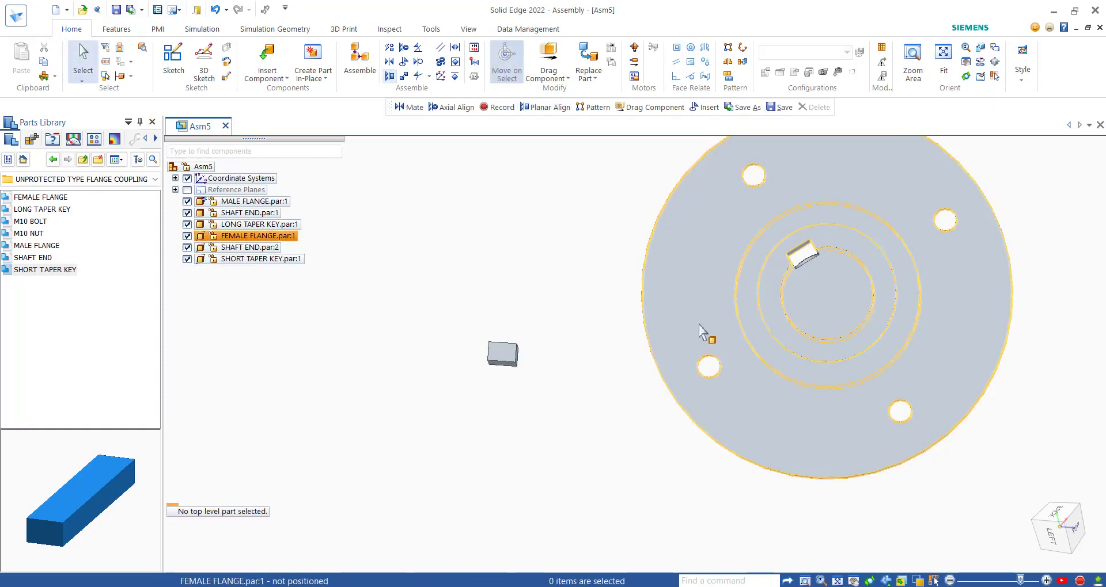
# Mate the side face of the short taper key with the side wall of the second shaft's keyway, at 0.00 mm offset
pyautogui.click(389, 62)
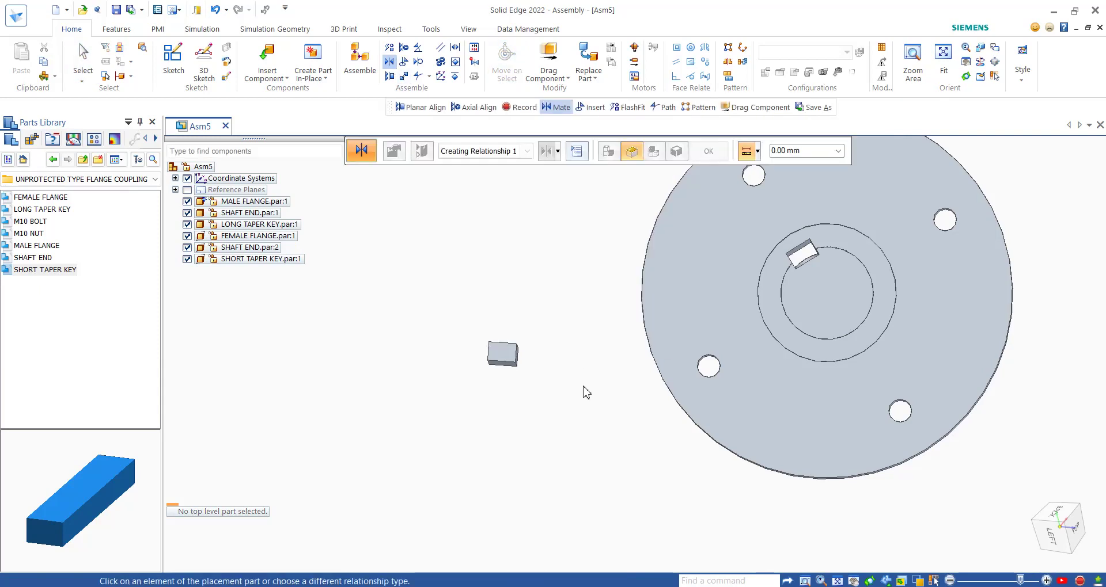
pyautogui.moveTo(586, 395); pyautogui.dragTo(566, 406, button='middle')
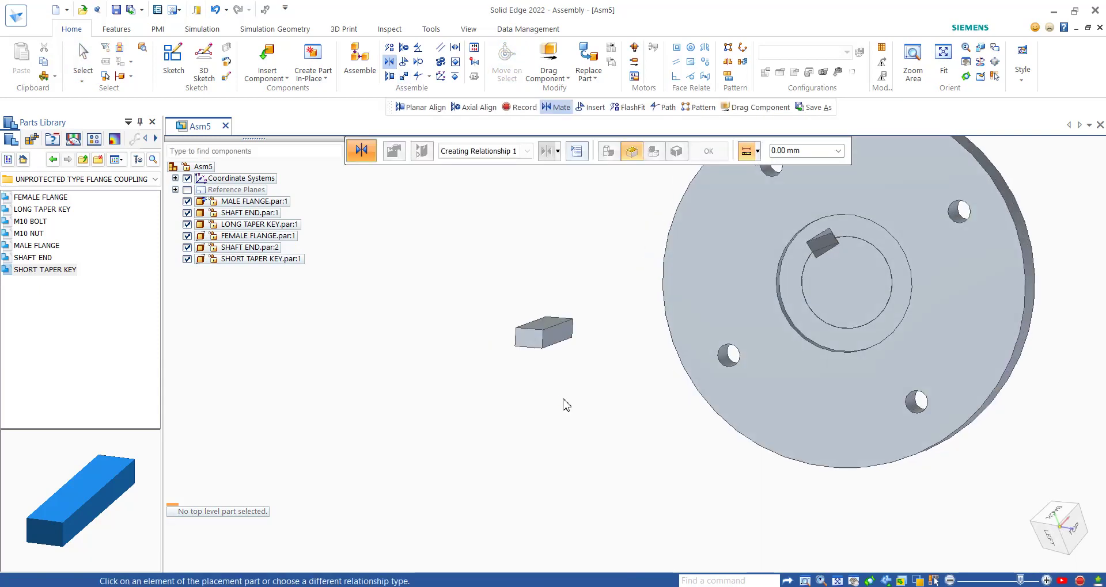
pyautogui.click(560, 339)
pyautogui.scroll(3, 711, 311)
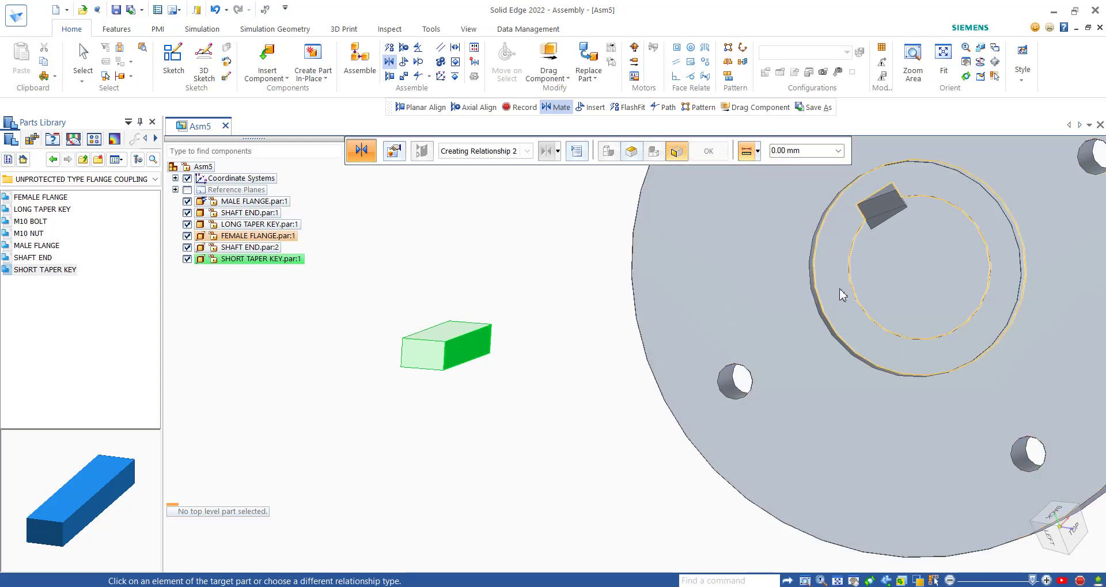
pyautogui.moveTo(842, 294); pyautogui.dragTo(864, 322, button='middle')
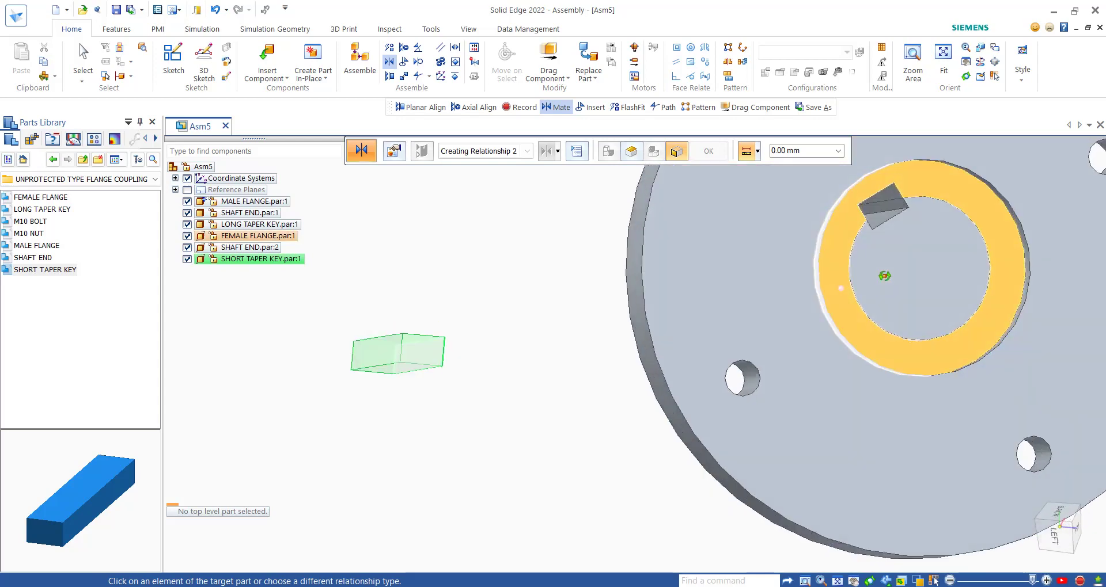
pyautogui.click(889, 214)
pyautogui.scroll(-5, 827, 330)
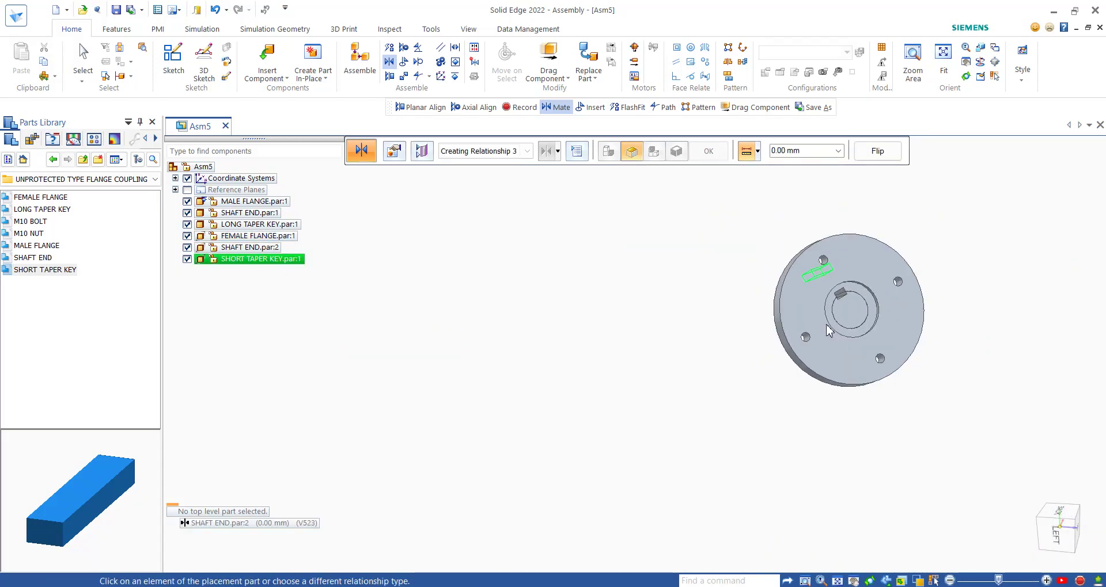
pyautogui.scroll(4, 827, 330)
pyautogui.click(858, 338)
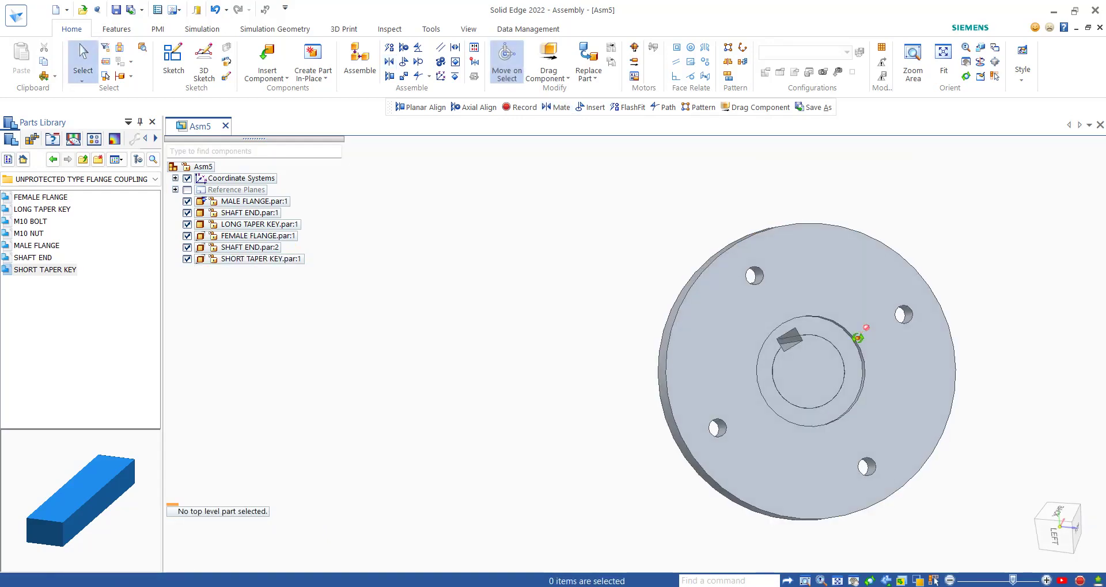
pyautogui.moveTo(858, 338); pyautogui.dragTo(824, 346, button='middle')
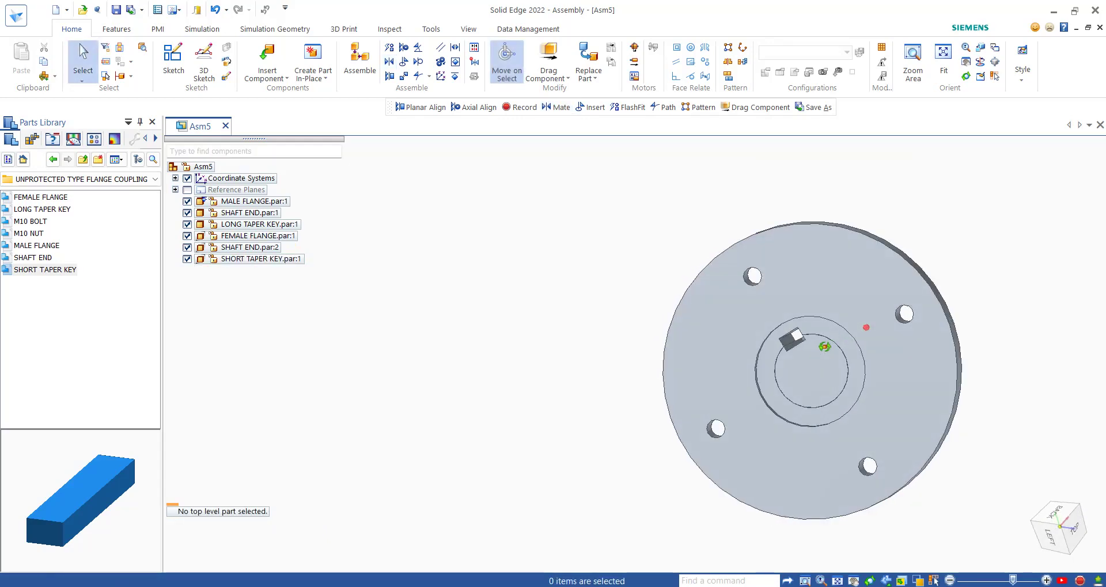
# With the female flange temporarily hidden, mate the short taper key's underside with the floor of the second shaft's keyway, at 0.00 mm offset
pyautogui.click(187, 236)
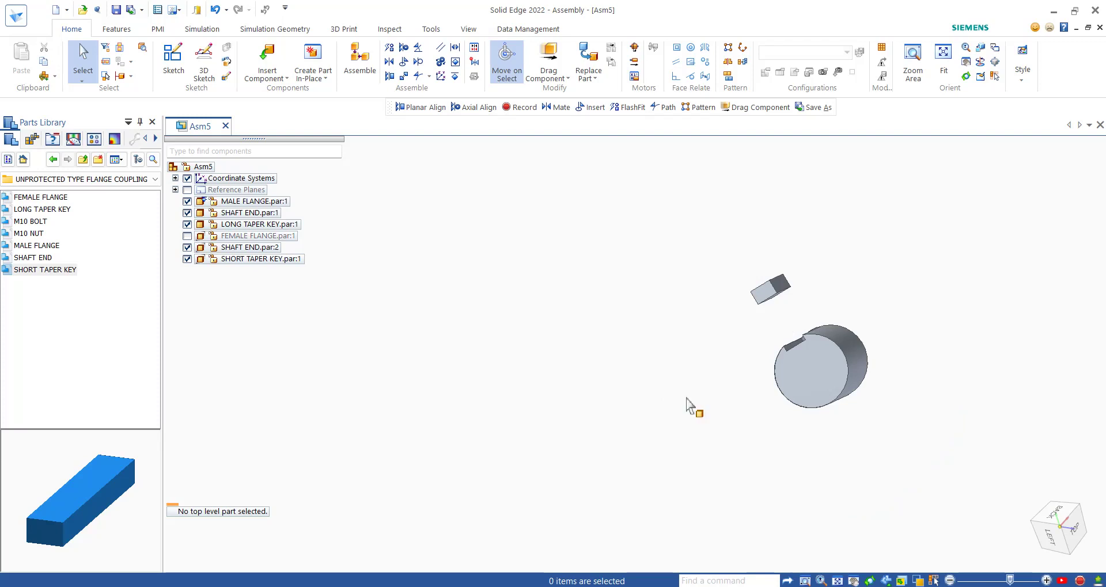
pyautogui.moveTo(686, 405); pyautogui.dragTo(632, 317, button='middle')
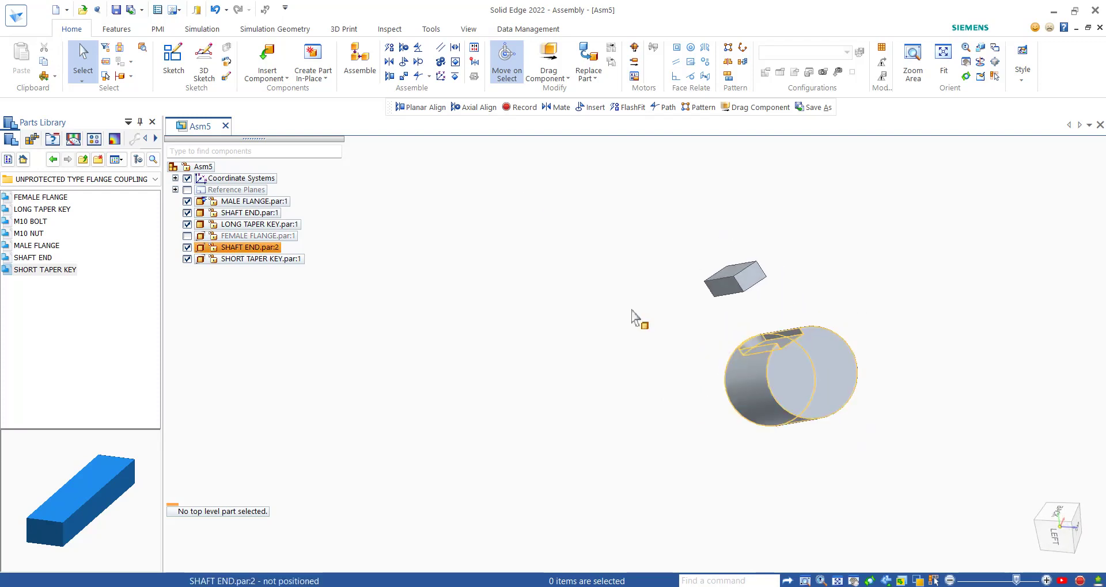
pyautogui.click(394, 68)
pyautogui.moveTo(760, 309); pyautogui.dragTo(747, 297, button='middle')
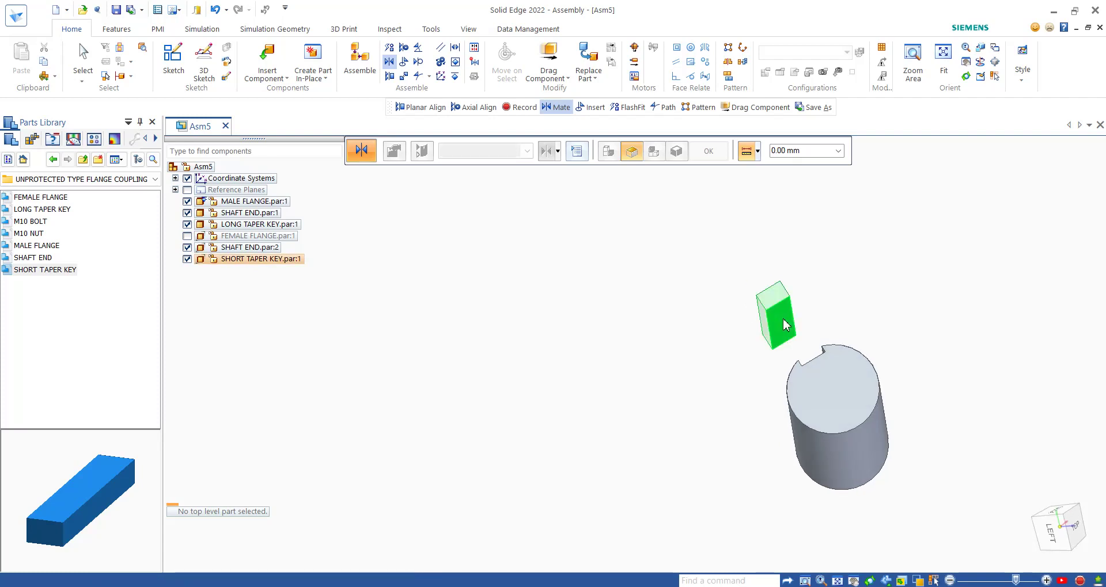
pyautogui.click(784, 326)
pyautogui.moveTo(743, 360); pyautogui.dragTo(772, 334, button='middle')
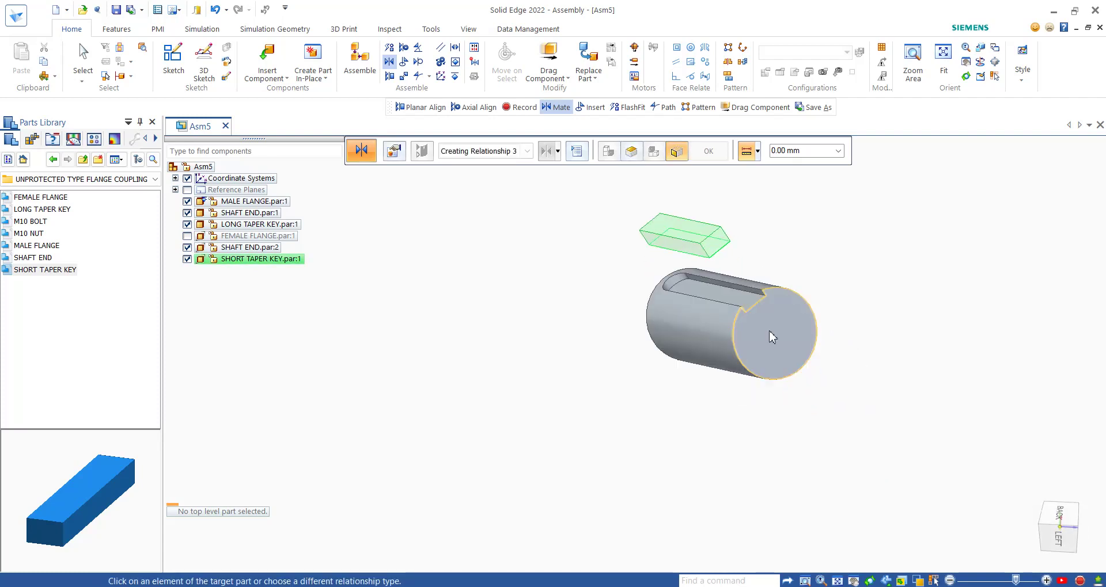
pyautogui.click(750, 301)
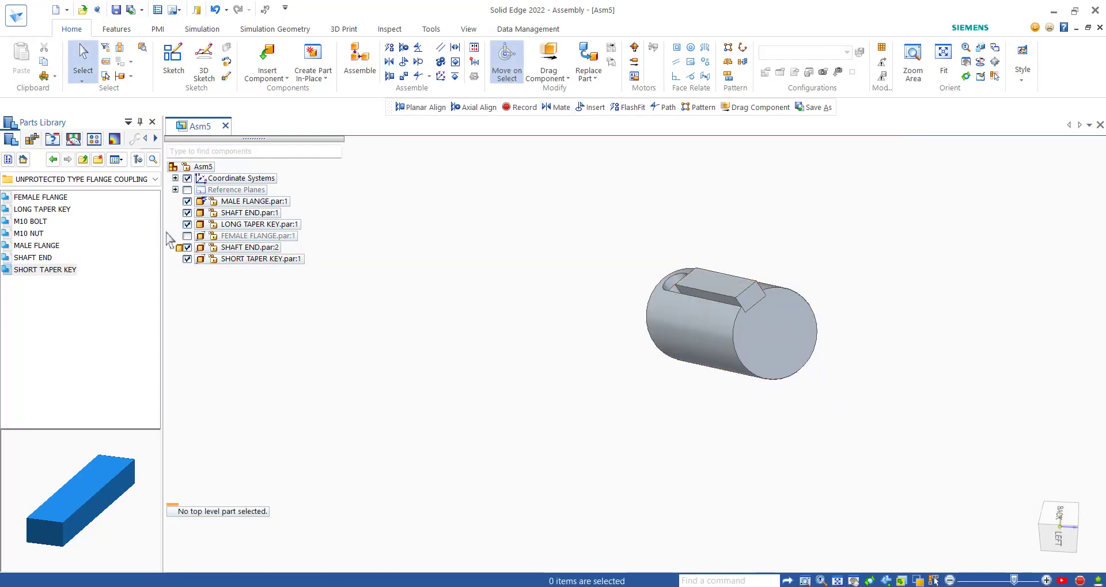
pyautogui.click(187, 236)
# Mate the recessed-side flat face of the female flange with the facing flat face of the male flange, at 0.00 mm offset
pyautogui.scroll(-5, 521, 385)
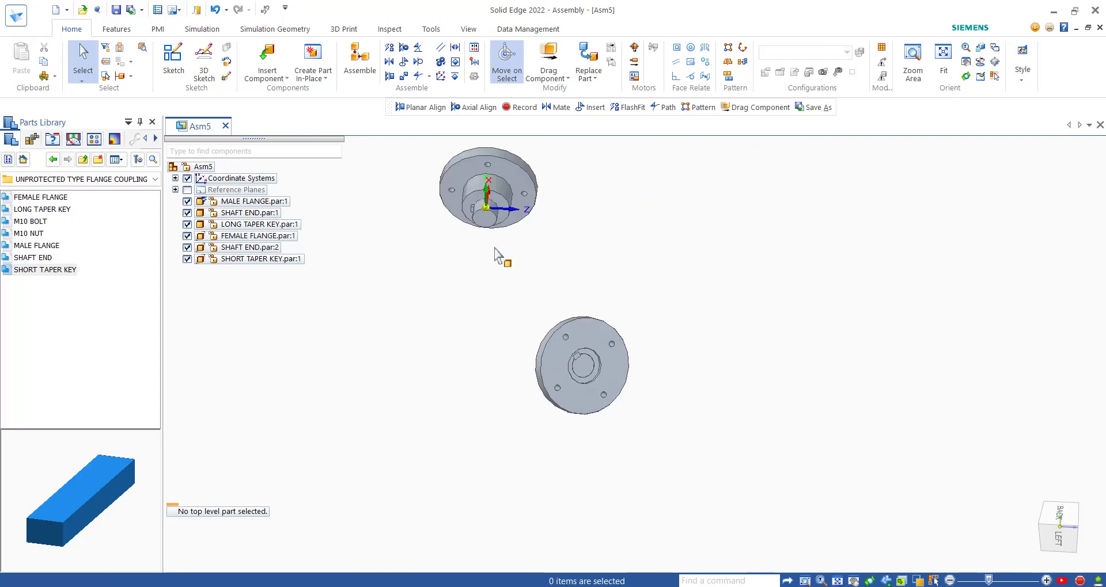
pyautogui.scroll(-3, 479, 202)
pyautogui.scroll(5, 475, 164)
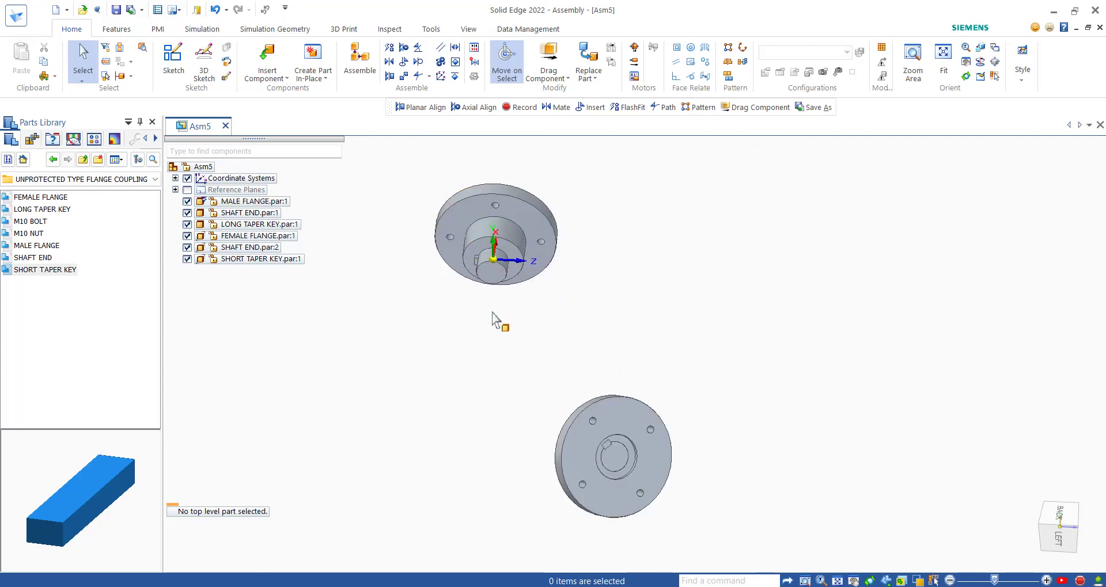
pyautogui.click(391, 77)
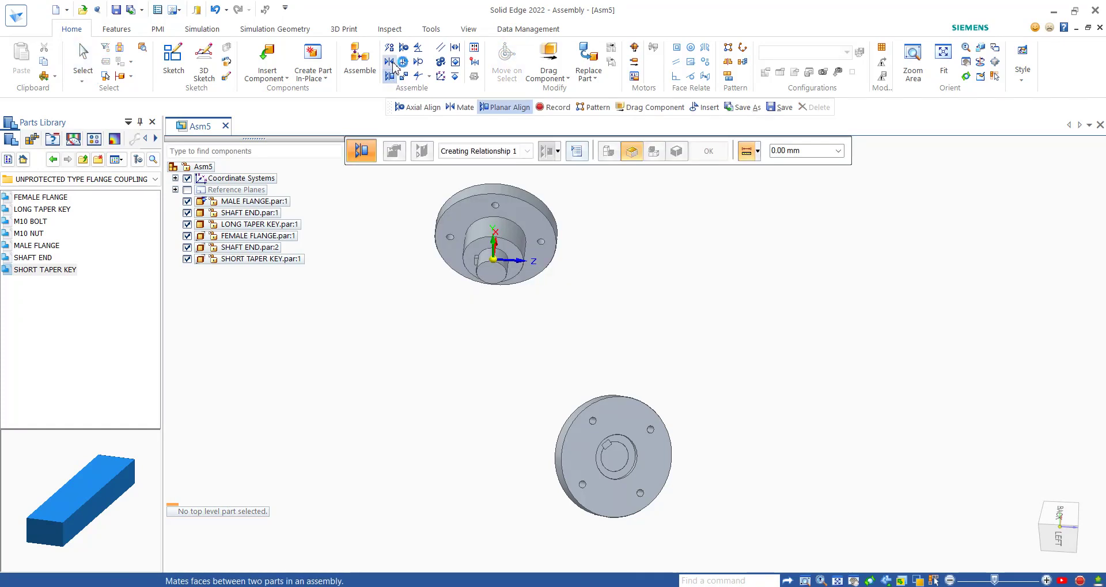
pyautogui.click(392, 62)
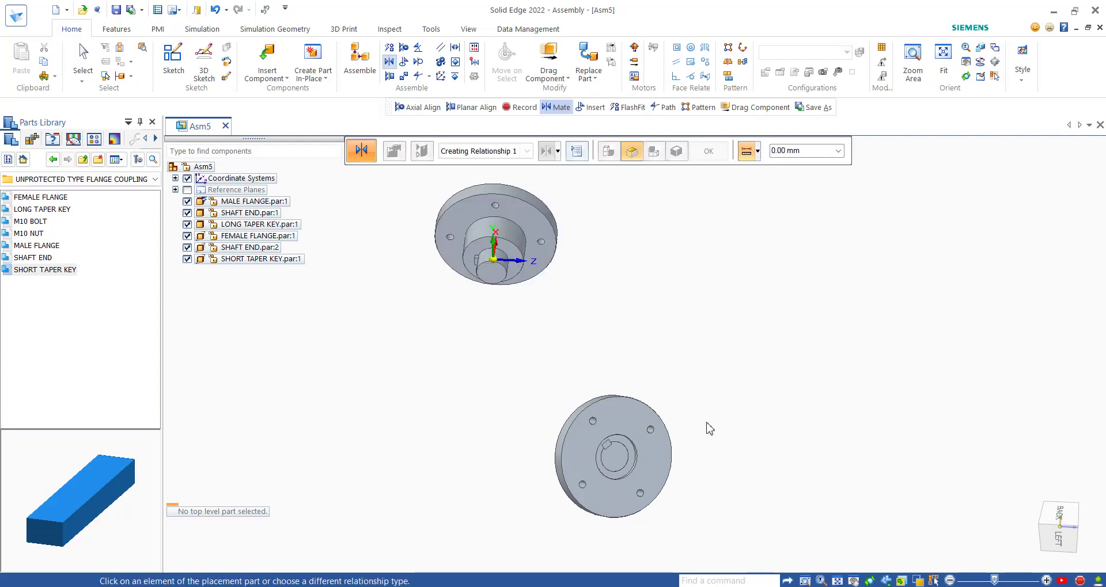
pyautogui.click(637, 424)
pyautogui.moveTo(597, 288); pyautogui.dragTo(452, 345, button='middle')
pyautogui.click(453, 301)
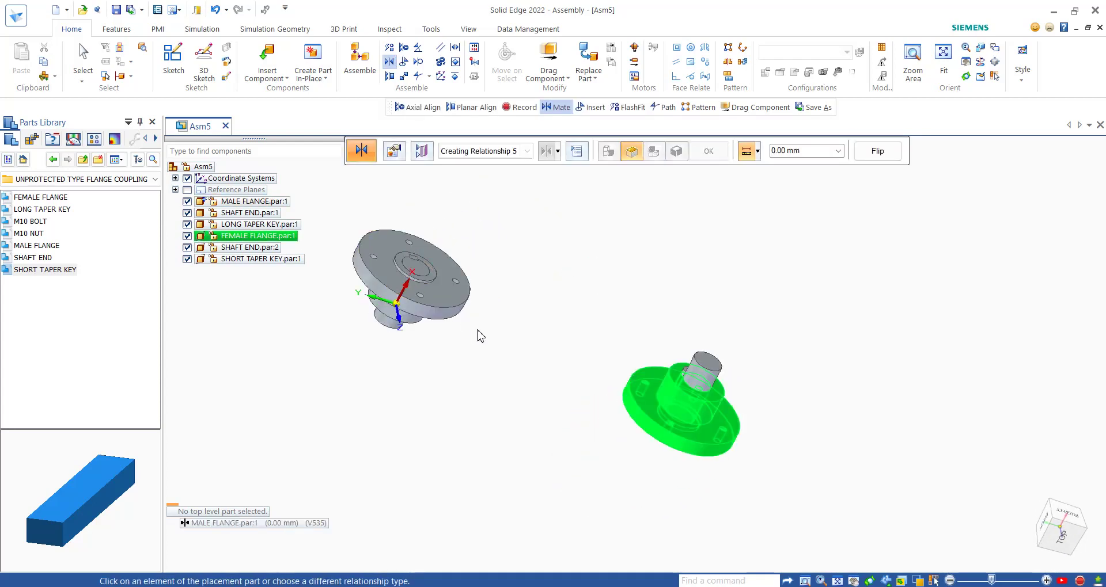
pyautogui.press('Escape')
# Axially align the cylindrical face of the second shaft with the central axis of the male flange
pyautogui.scroll(-3, 444, 385)
pyautogui.scroll(5, 332, 362)
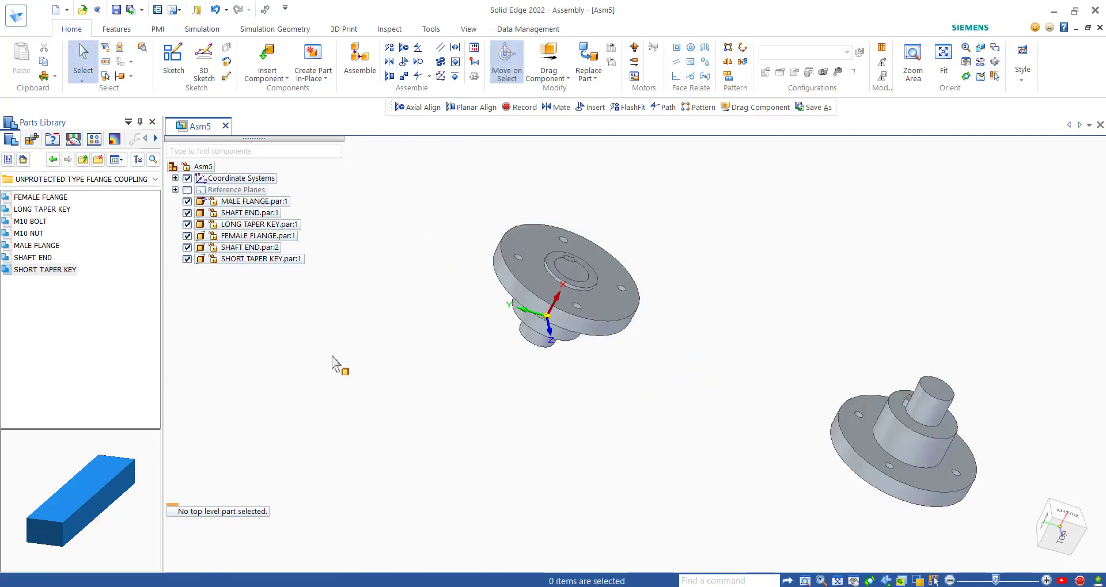
pyautogui.click(405, 47)
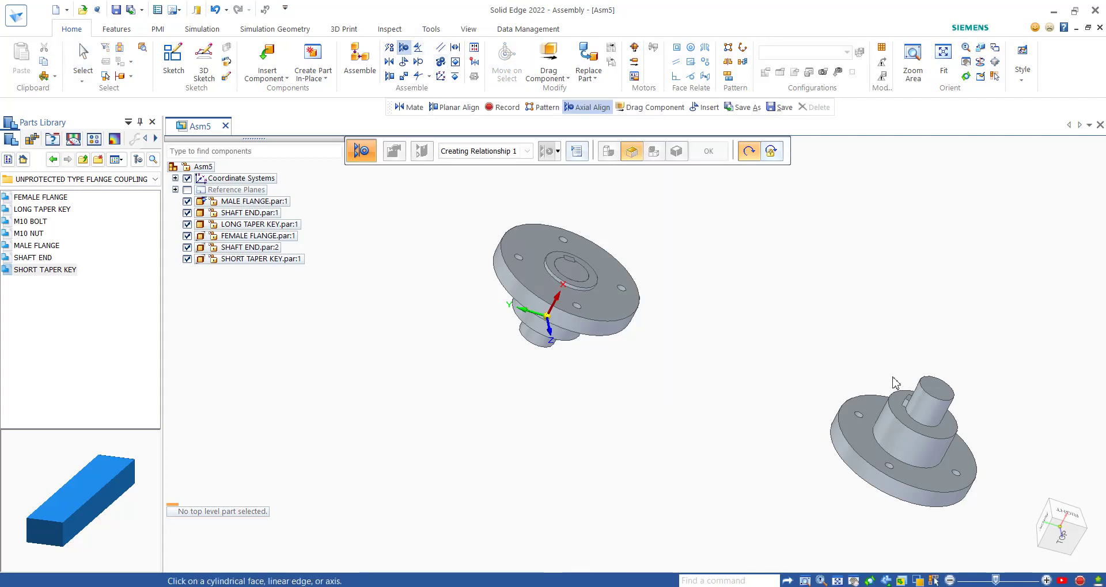
pyautogui.click(933, 402)
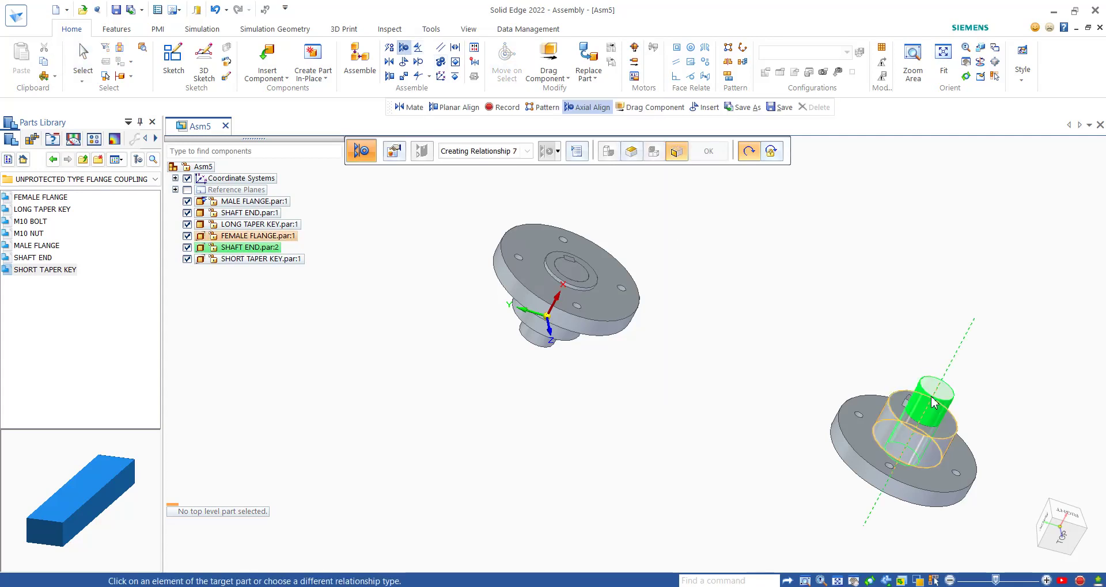
pyautogui.click(575, 280)
pyautogui.press('Escape')
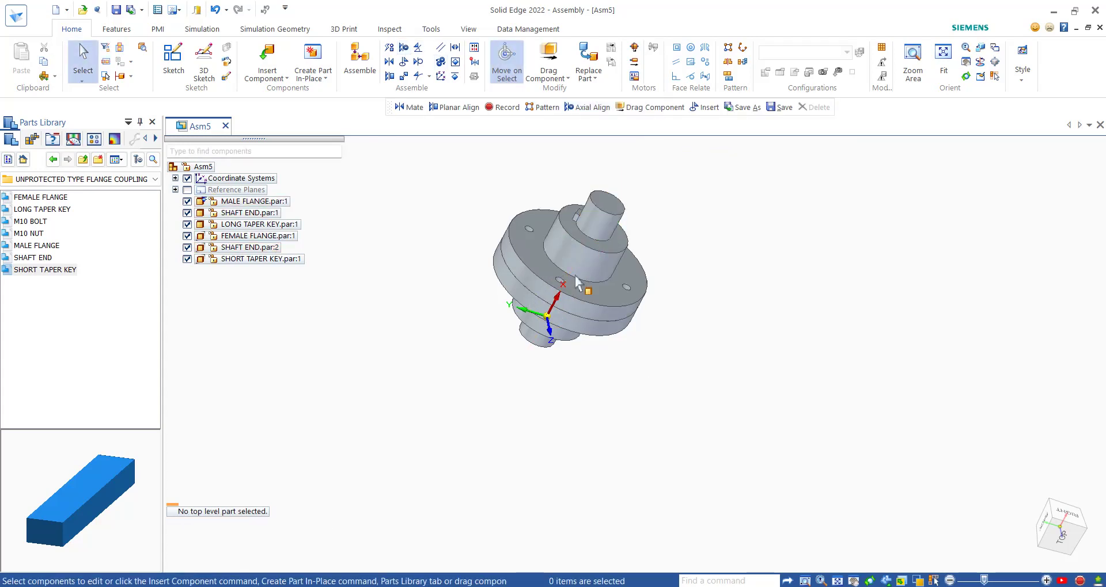
# Planar-align the side face of the short taper key with the matching side face of the long taper key, at 0.00 mm offset
pyautogui.scroll(5, 572, 196)
pyautogui.moveTo(599, 346); pyautogui.dragTo(720, 422, button='middle')
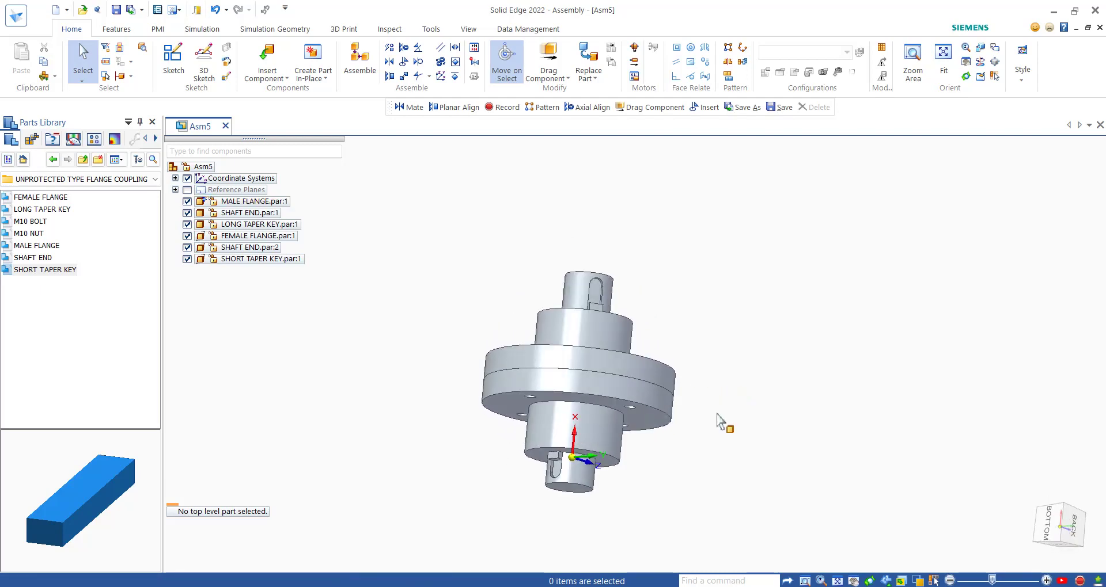
pyautogui.scroll(2, 553, 457)
pyautogui.scroll(2, 550, 457)
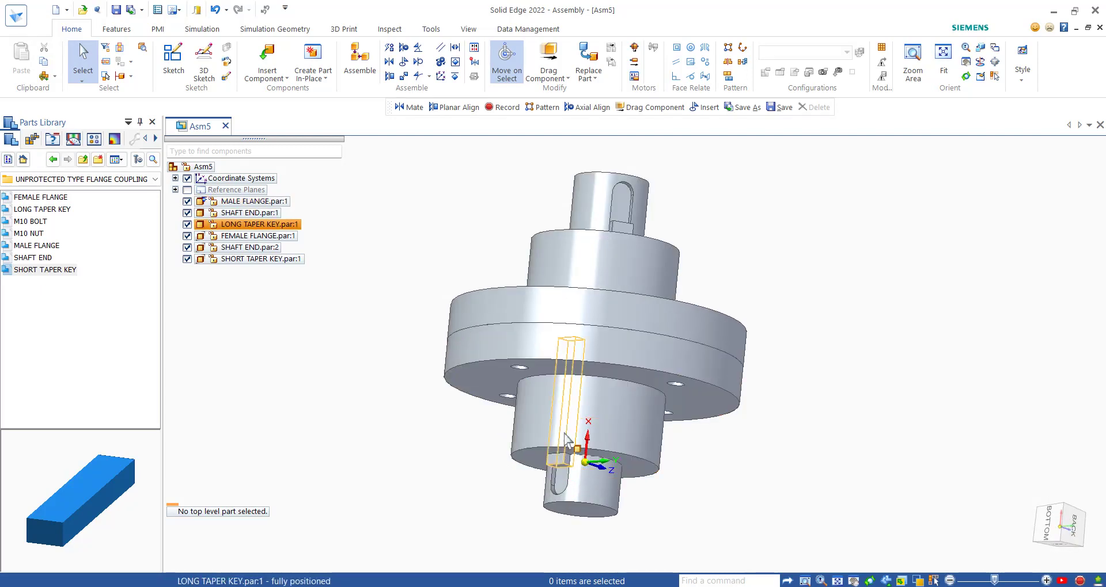
pyautogui.click(389, 76)
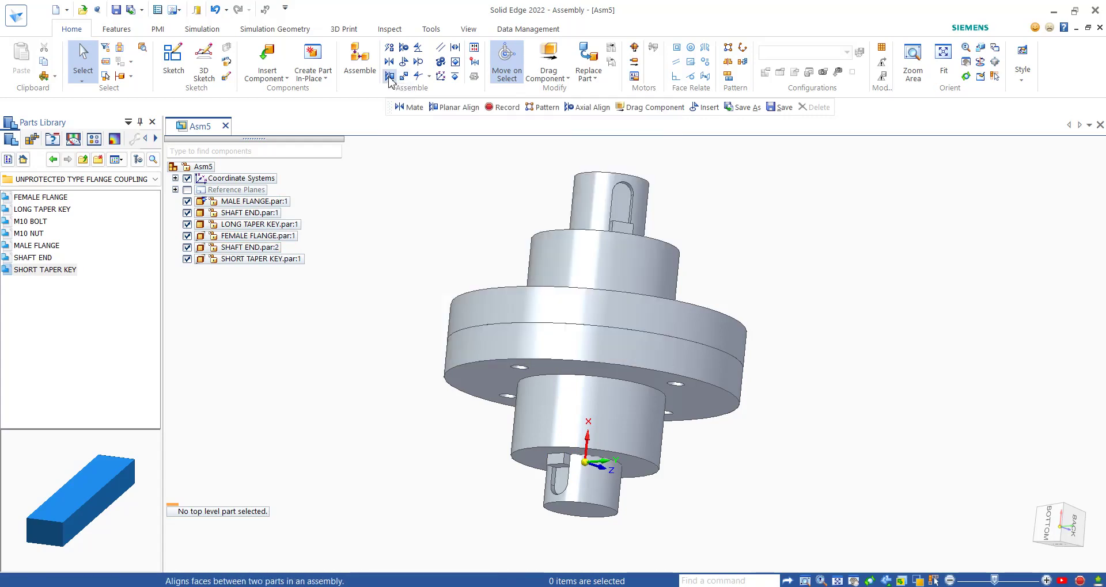
pyautogui.click(613, 232)
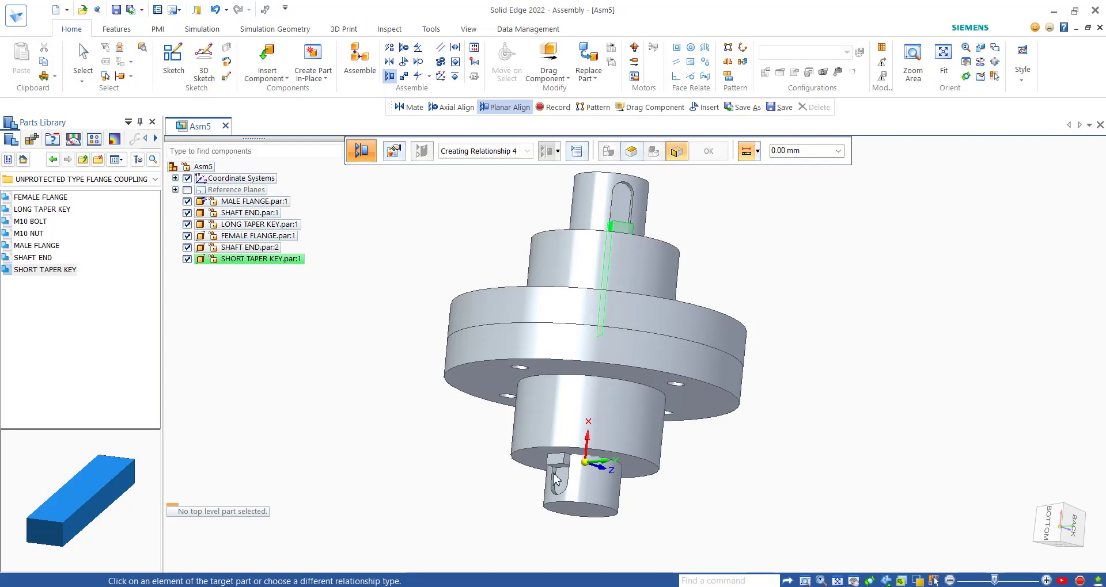
pyautogui.moveTo(535, 471); pyautogui.dragTo(593, 472, button='middle')
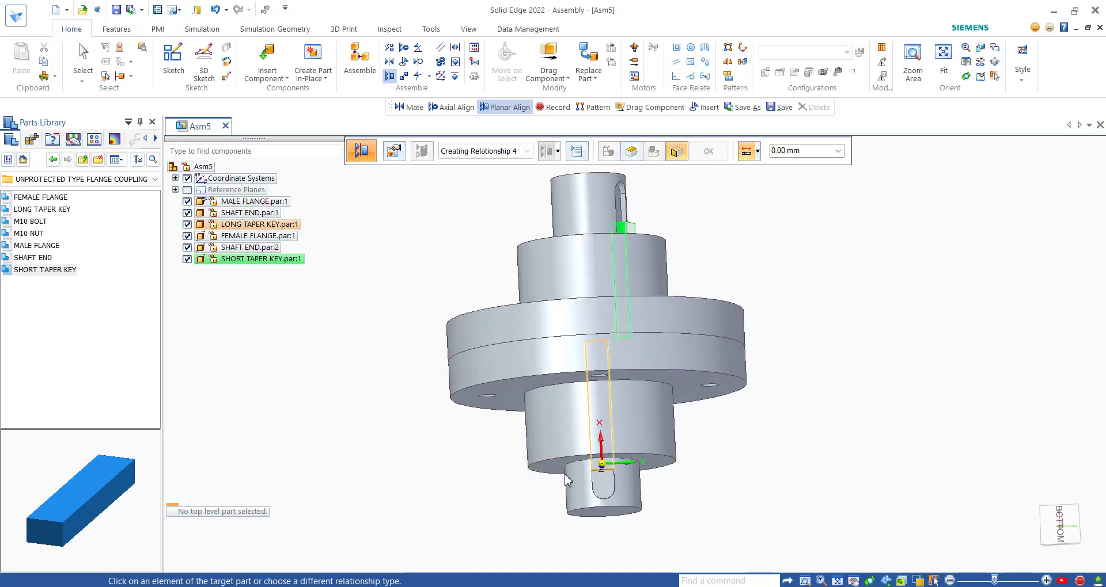
pyautogui.scroll(4, 593, 472)
pyautogui.moveTo(593, 472); pyautogui.dragTo(615, 464, button='middle')
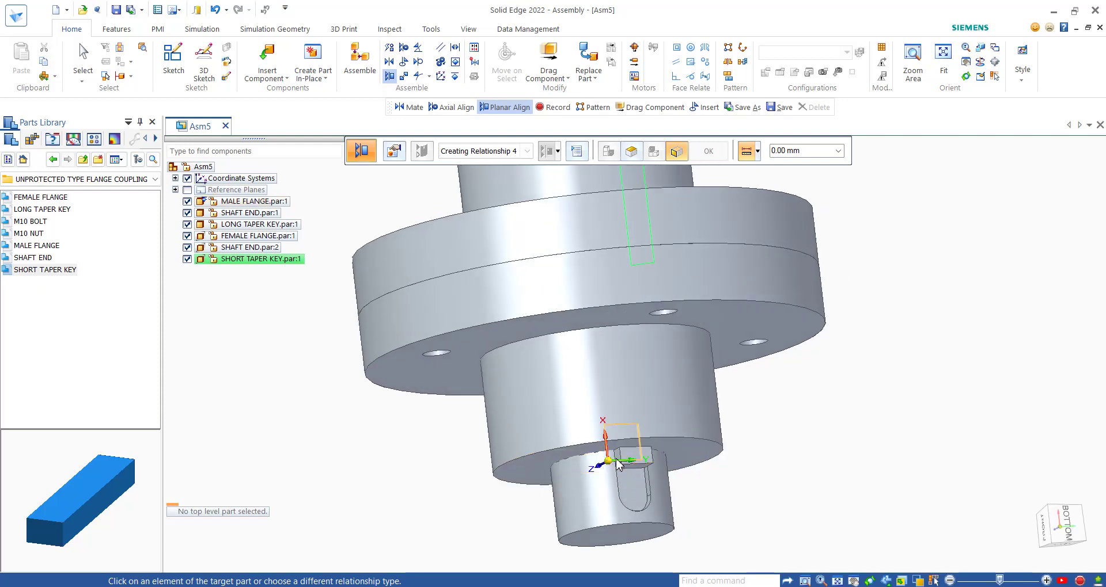
pyautogui.click(618, 461)
pyautogui.scroll(-4, 622, 458)
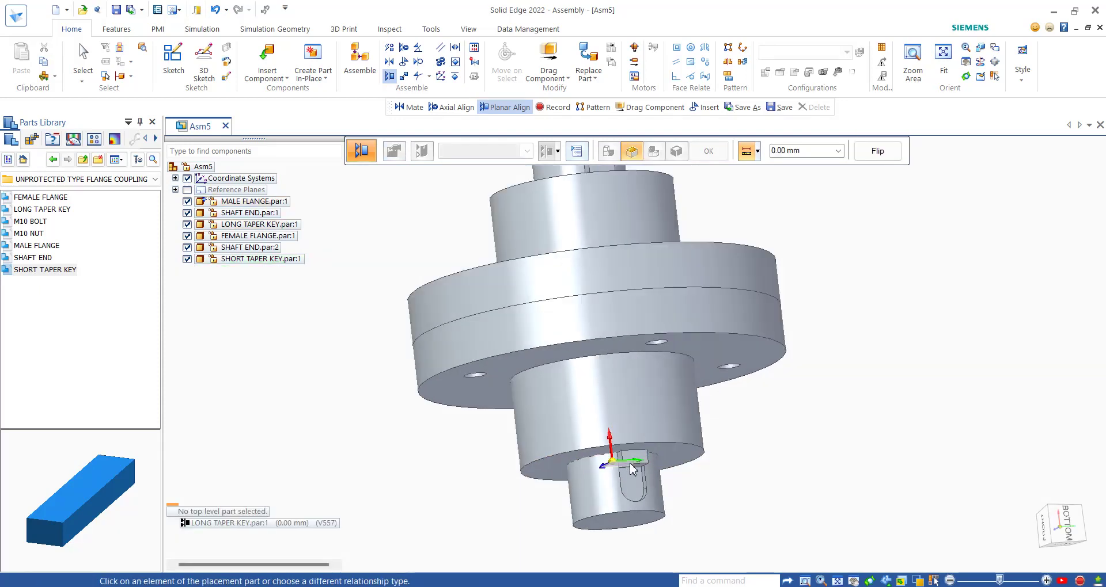
# Insert the M10 BOLT part into the assembly beside the flange coupling, without completing a placement relationship
pyautogui.moveTo(648, 396); pyautogui.dragTo(486, 487, button='middle')
pyautogui.scroll(1, 615, 442)
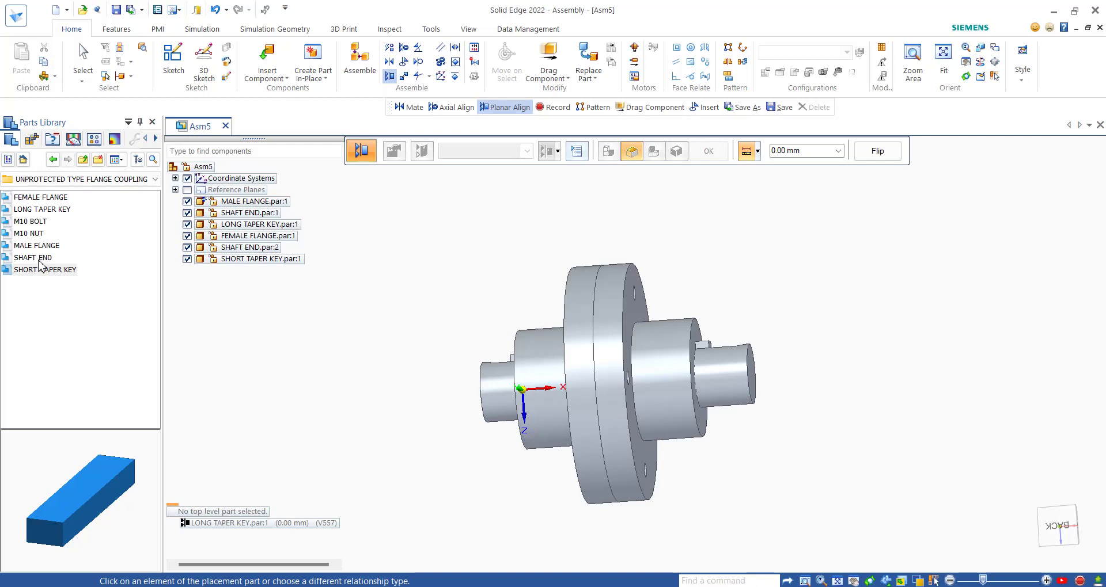
pyautogui.click(23, 222)
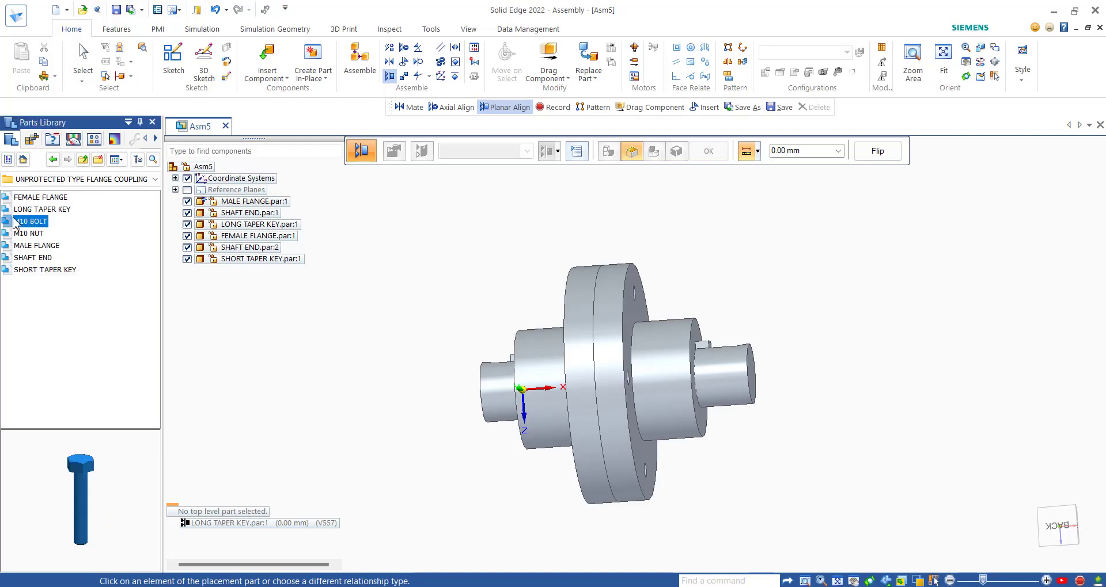
pyautogui.moveTo(872, 335); pyautogui.dragTo(870, 333)
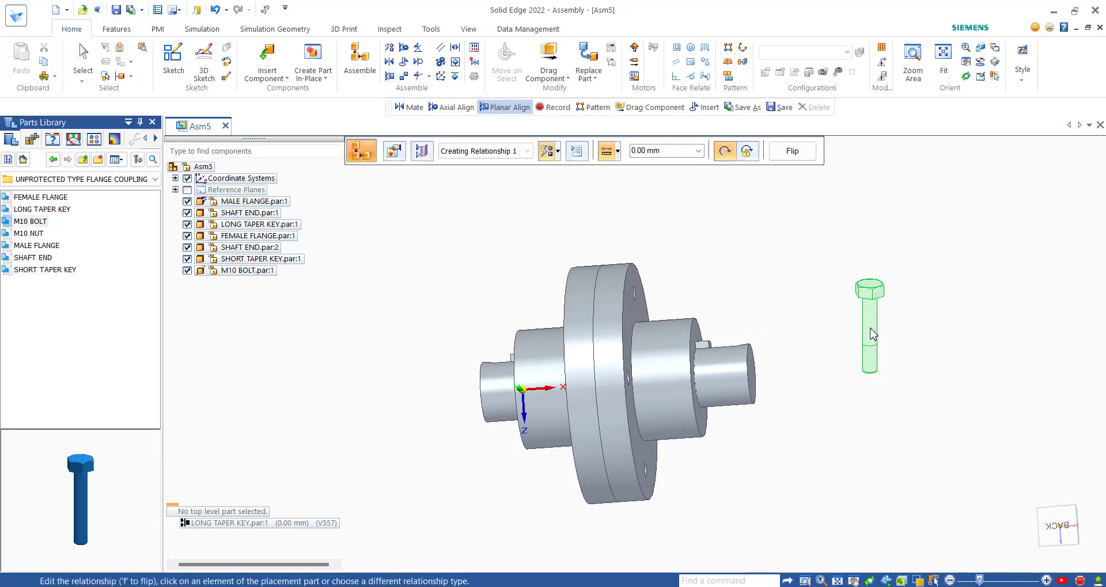
pyautogui.press('Escape')
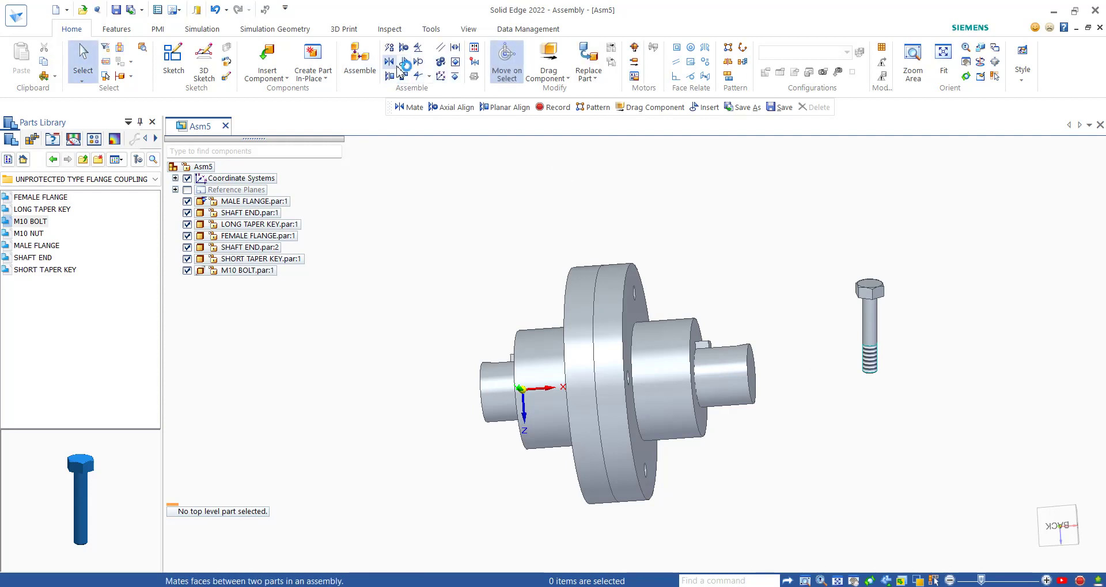
# Mate the underside of the M10 bolt's head with the outer hub-side face of the male flange, at 0.00 mm offset
pyautogui.moveTo(797, 323); pyautogui.dragTo(870, 291, button='middle')
pyautogui.click(872, 292)
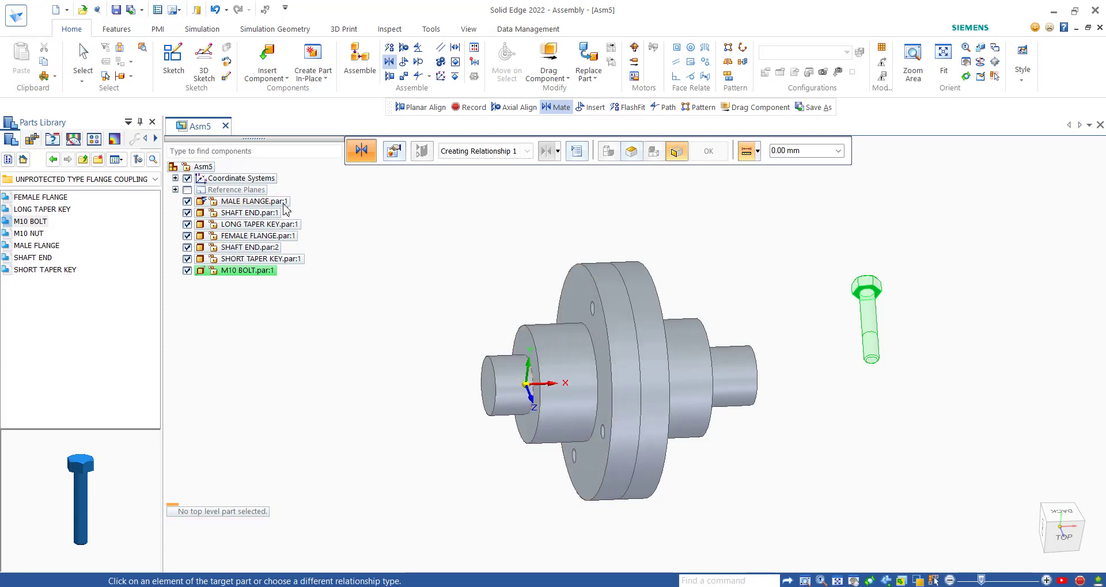
pyautogui.moveTo(565, 335); pyautogui.dragTo(661, 315, button='middle')
pyautogui.click(660, 316)
pyautogui.click(666, 324)
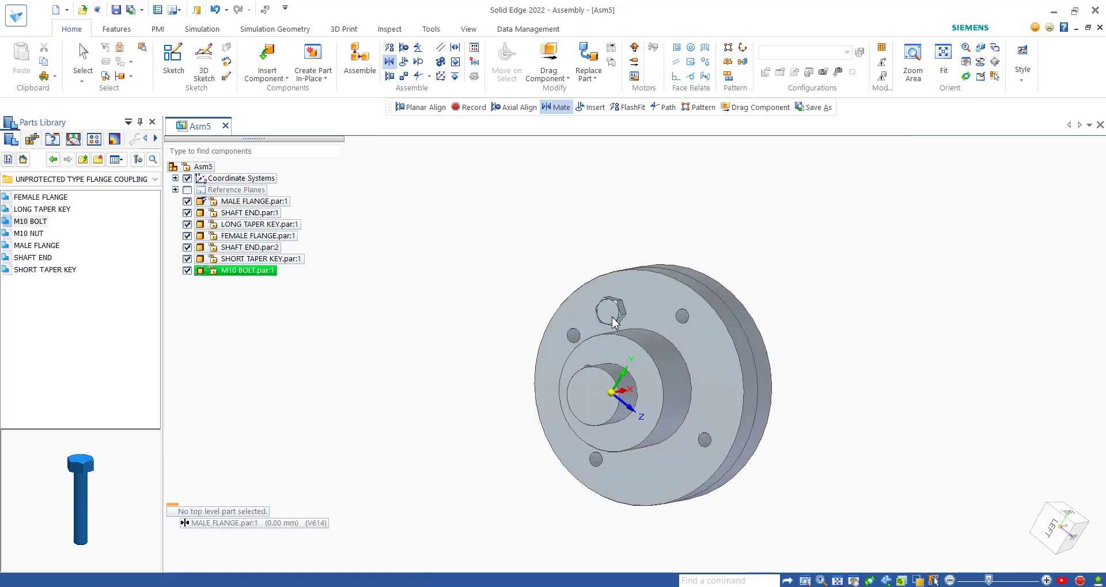
# Axially align the M10 bolt's shank with the male flange's bolt hole to the right of the bolt head
pyautogui.scroll(2, 599, 292)
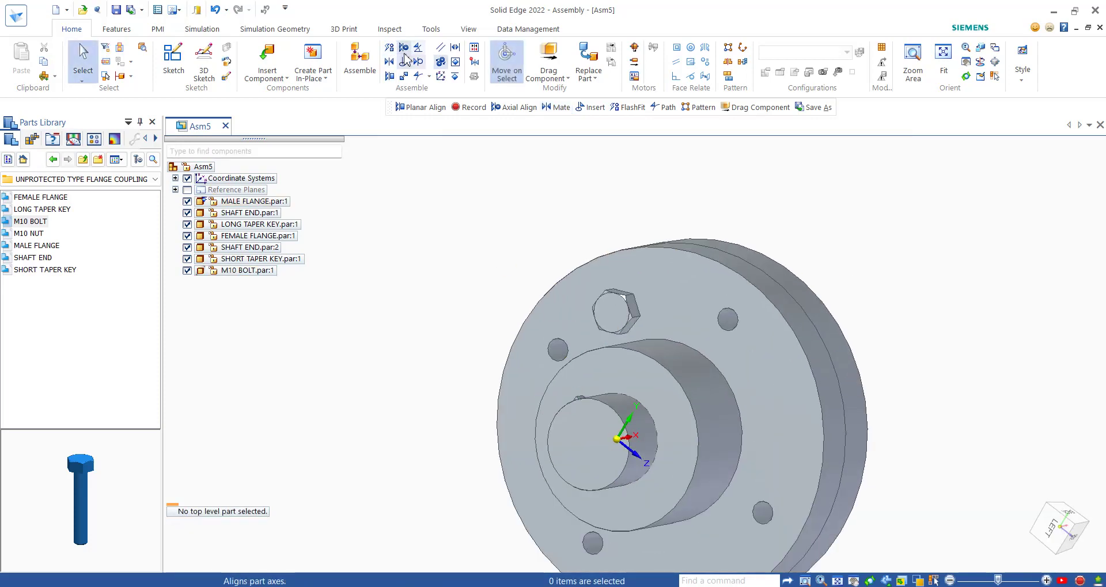
pyautogui.click(405, 52)
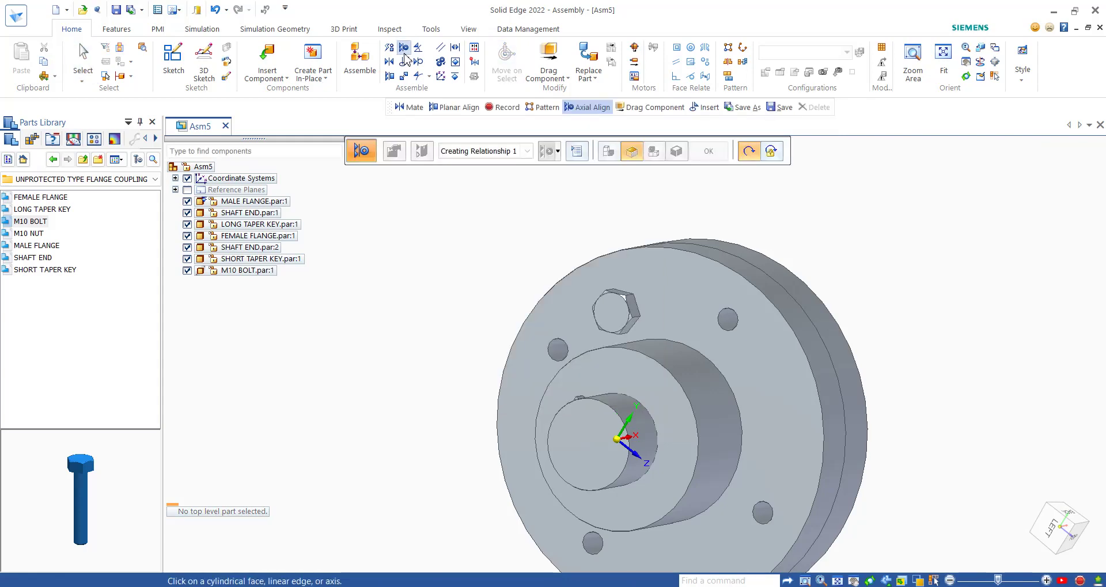
pyautogui.click(736, 324)
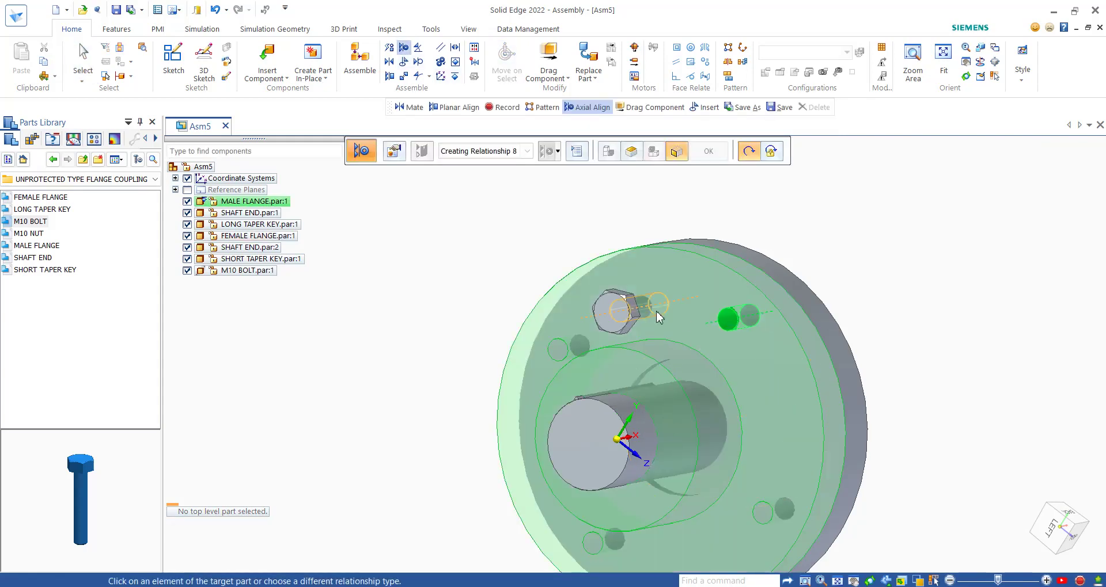
pyautogui.click(620, 309)
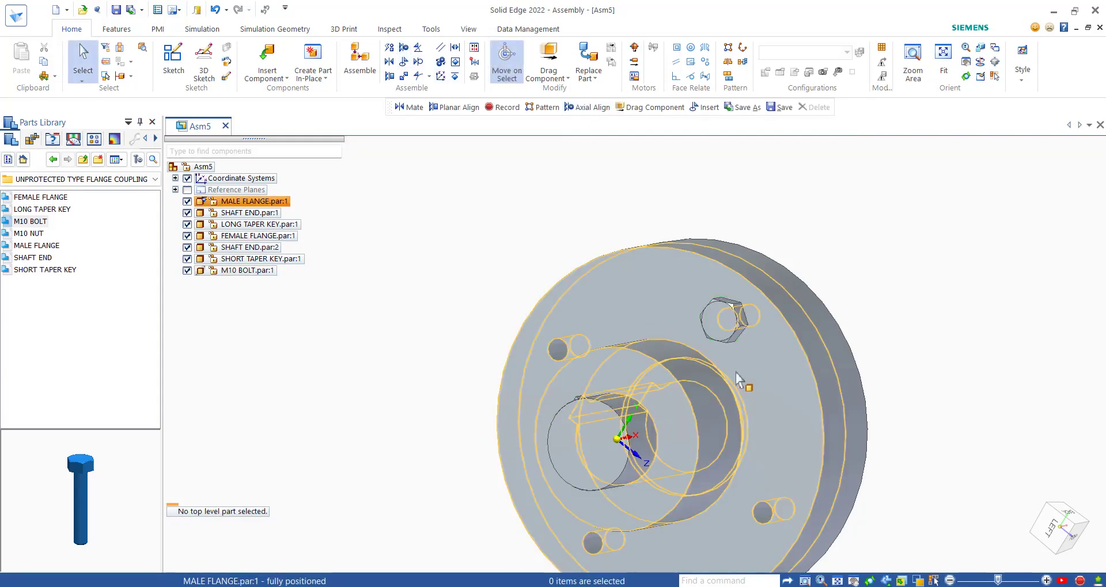
pyautogui.moveTo(735, 372); pyautogui.dragTo(806, 449, button='middle')
pyautogui.scroll(-3, 777, 463)
pyautogui.scroll(3, 777, 464)
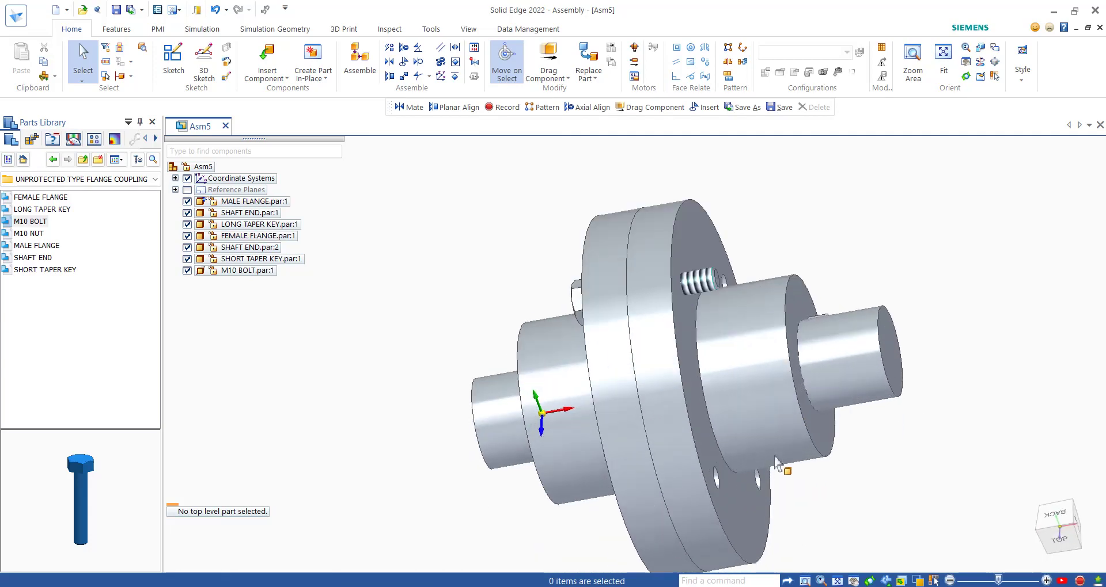